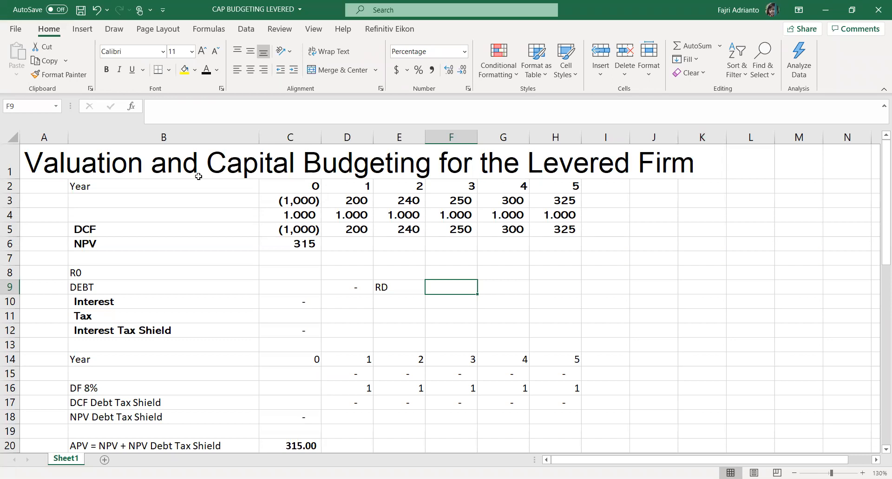
Examine the year headings from 0 to 5 in row 2 of the cash flow table.
left_click(158, 189)
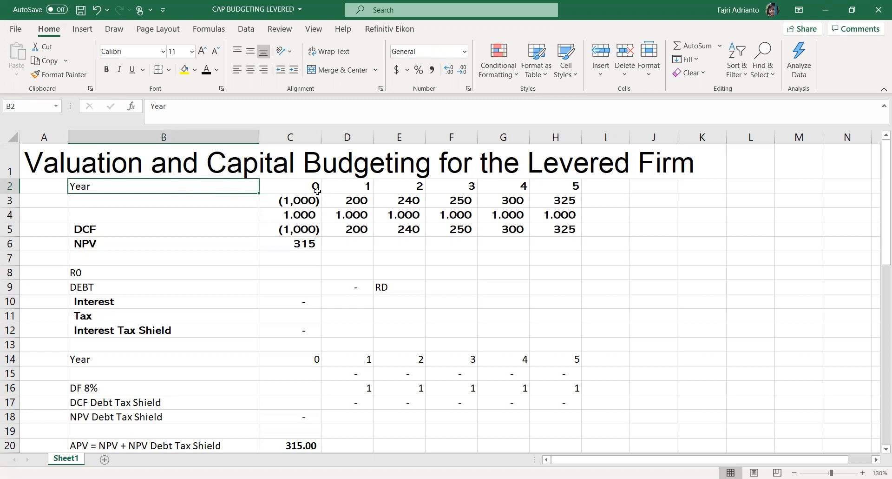
left_click(357, 188)
left_click(401, 190)
left_click(466, 190)
left_click(524, 190)
left_click(565, 186)
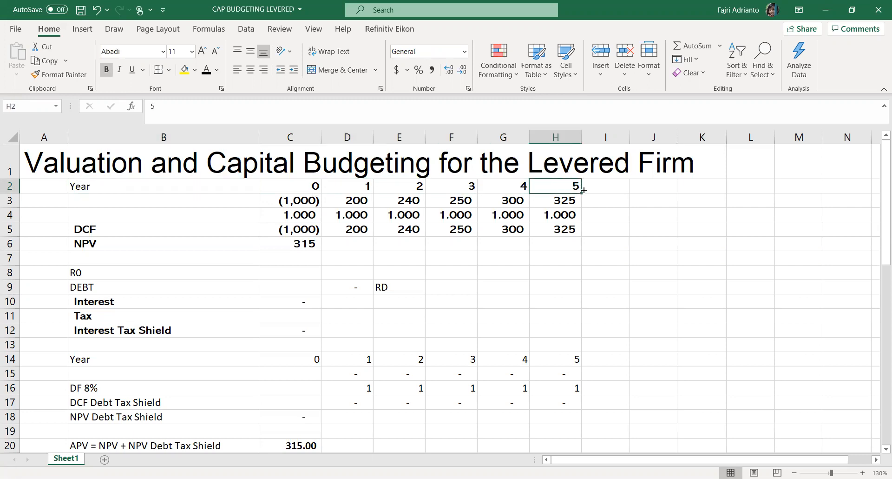
left_click(877, 460)
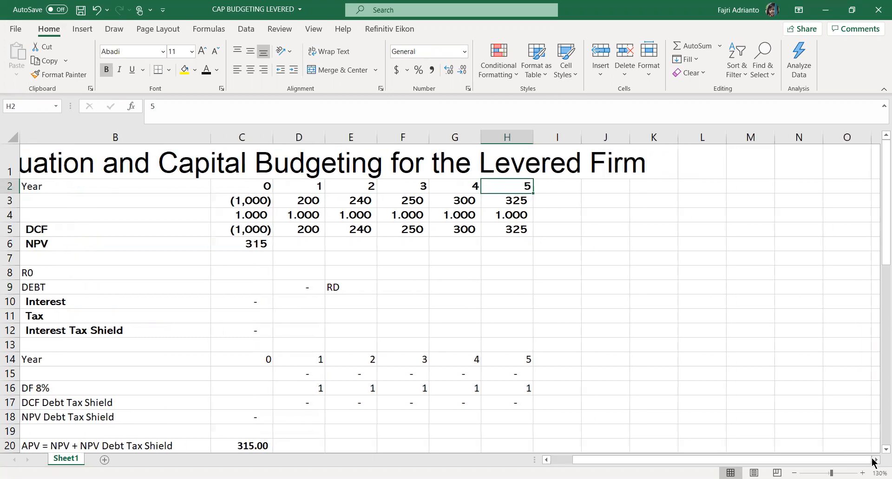
left_click(863, 472)
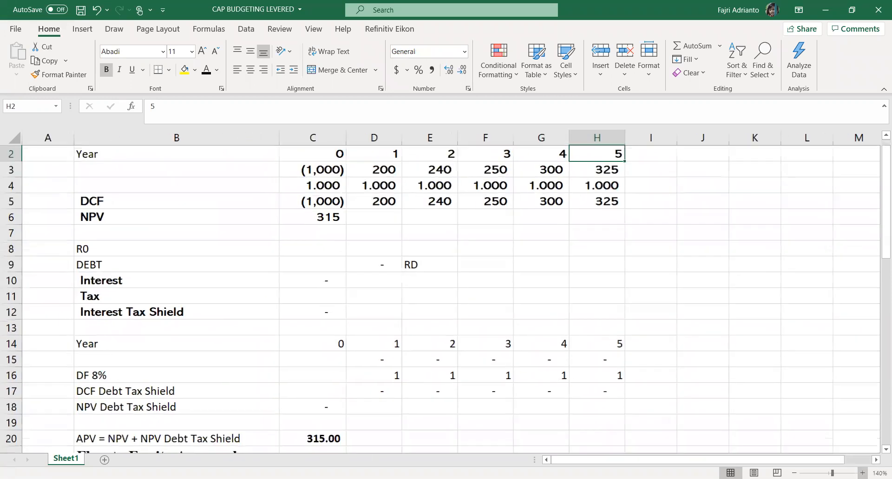
scroll(669, 385, "up", 1)
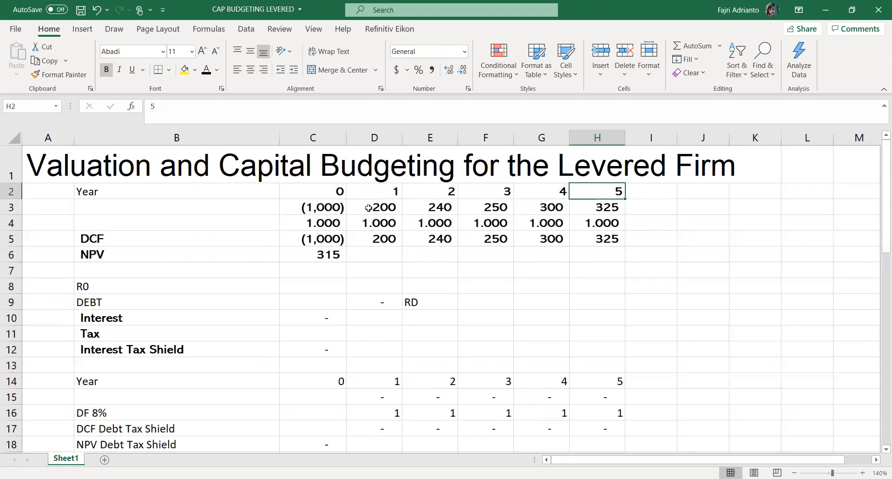
Label the cash flow row in B3 as "(in Juta Rupiah)".
left_click(372, 213)
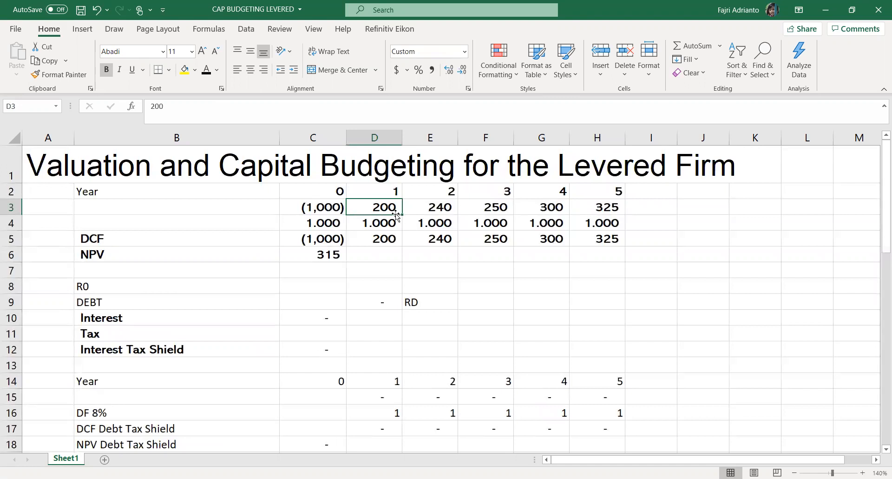
left_click(131, 209)
type("(")
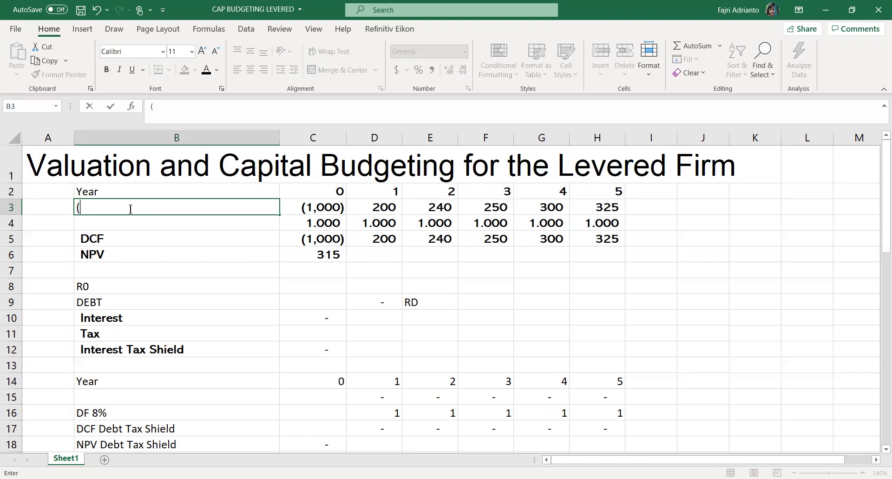
type("in Juta Rupiah)")
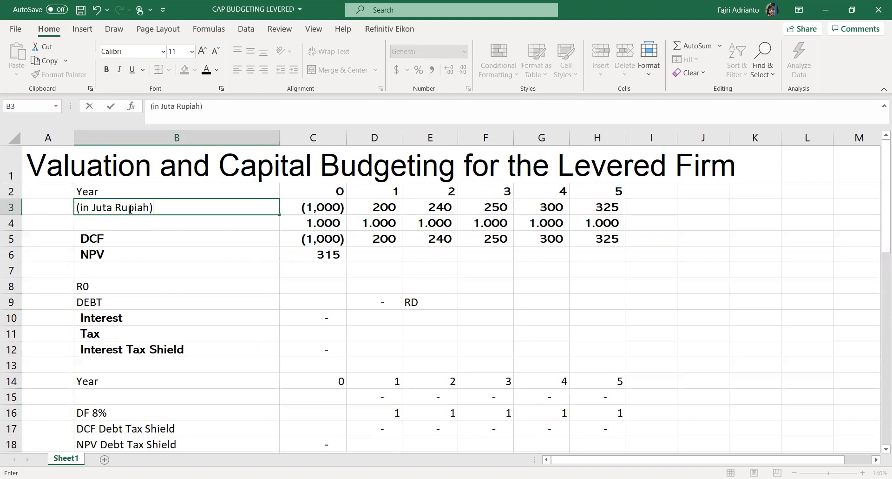
key("Return")
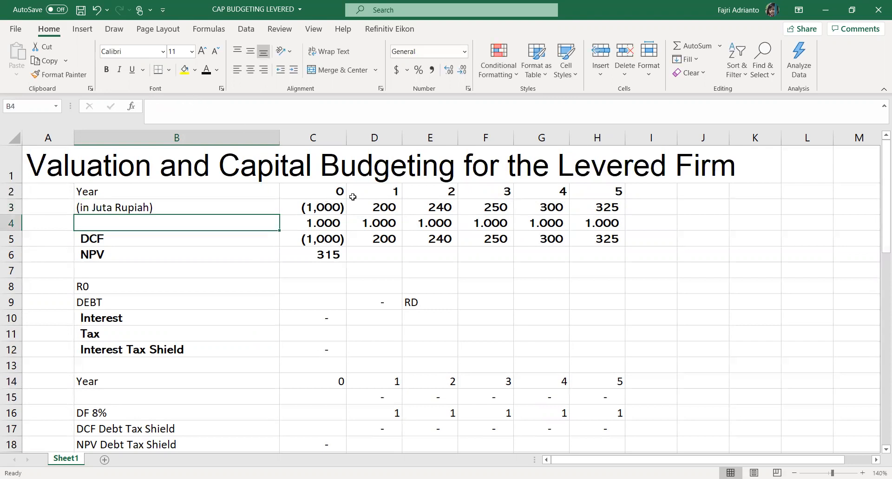
left_click(374, 204)
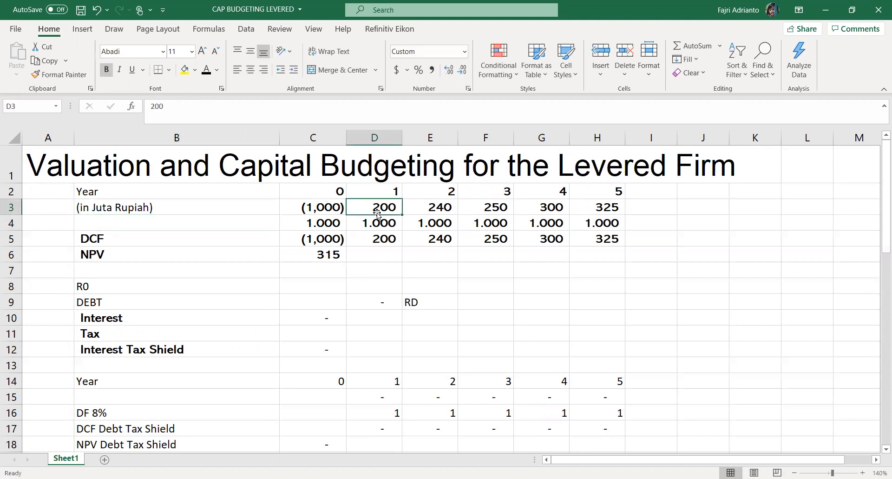
left_click(324, 210)
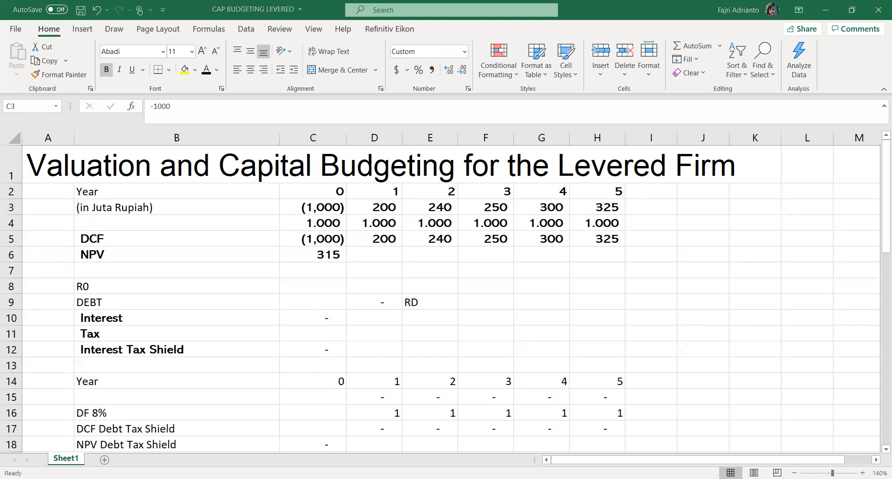
left_click(402, 287)
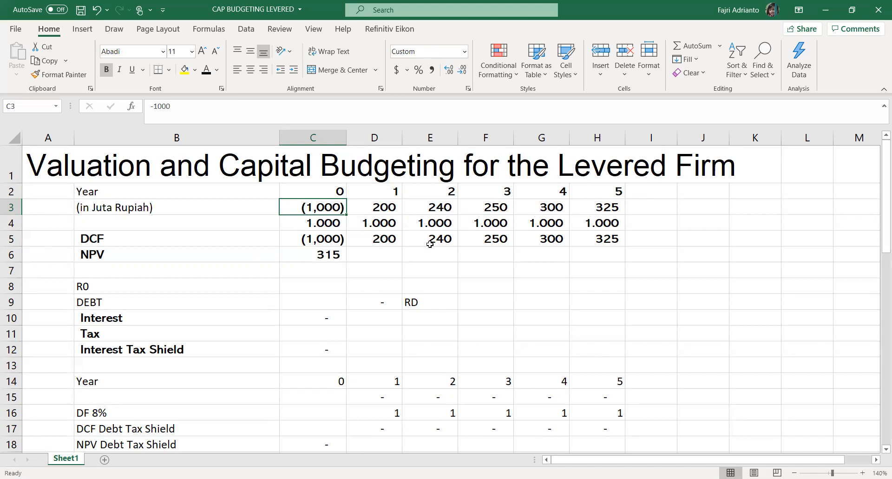
key("alt+Tab")
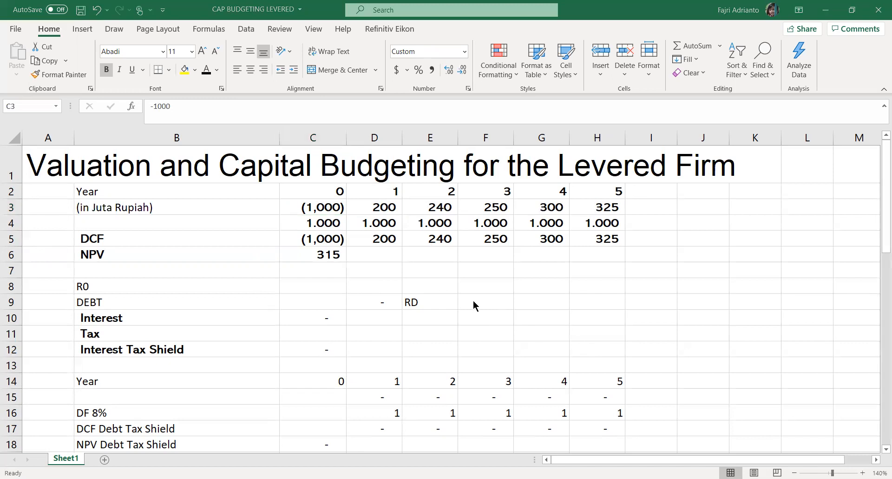
key("alt+Tab")
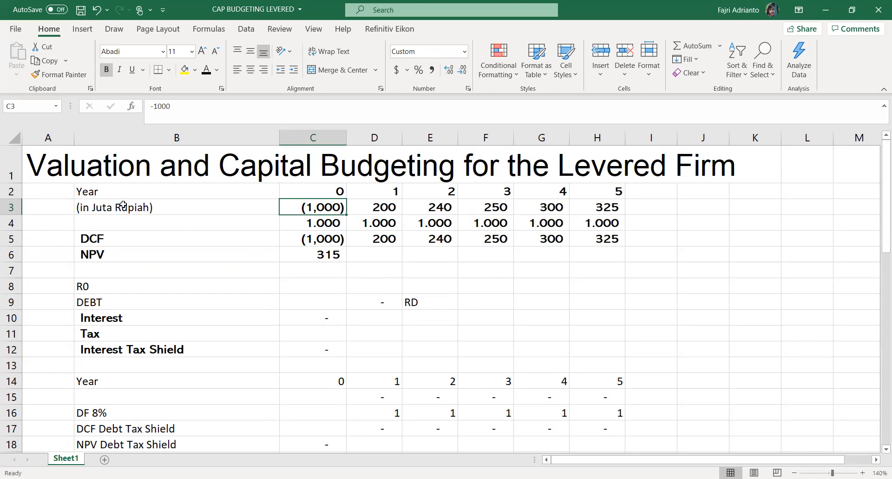
Extend the row label in B3 so it reads "(in Juta Rupiah) Unlevered CF".
left_click(174, 206)
double_click(172, 204)
type("UNlevered")
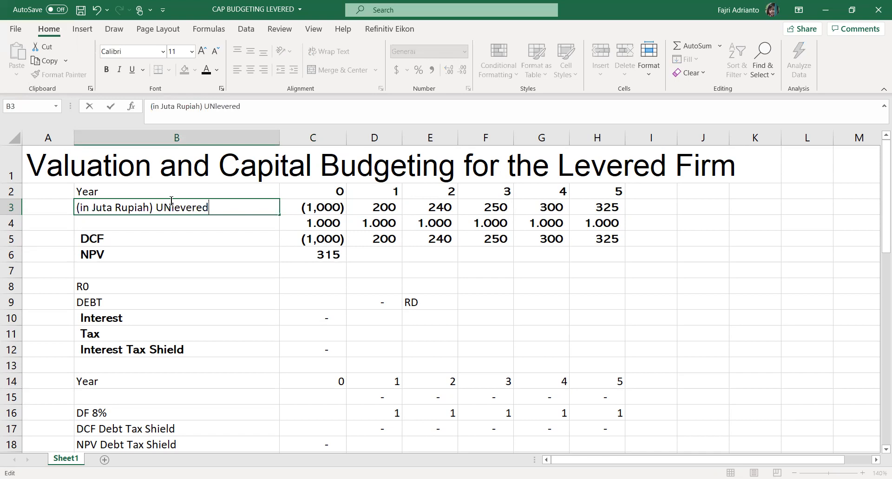
type(" CF")
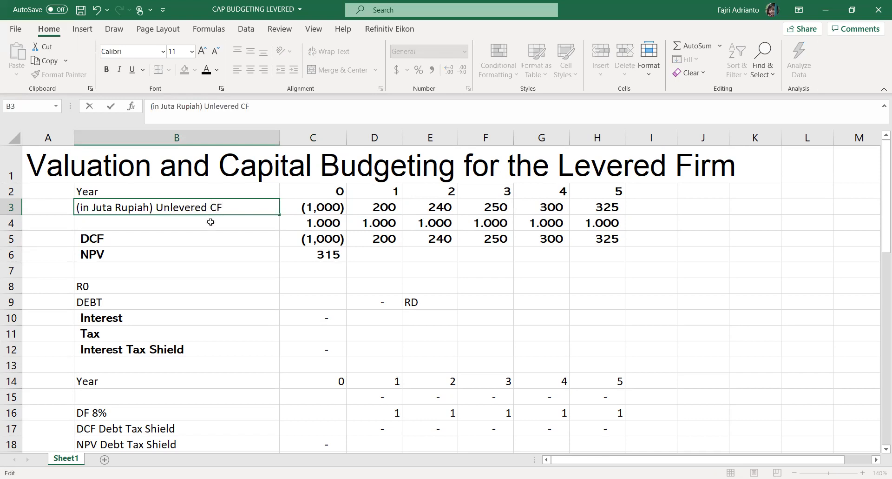
key("Return")
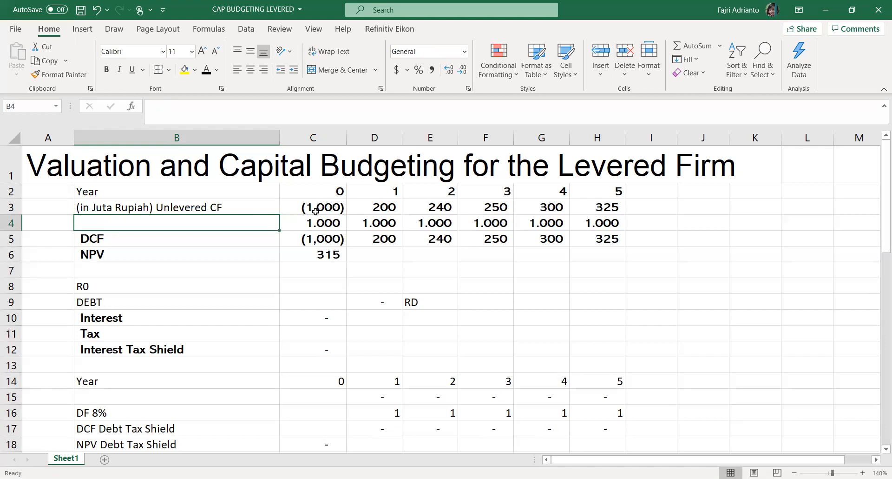
Clear the discount factor values in C4:H4 below the unlevered cash flows.
left_click(314, 211)
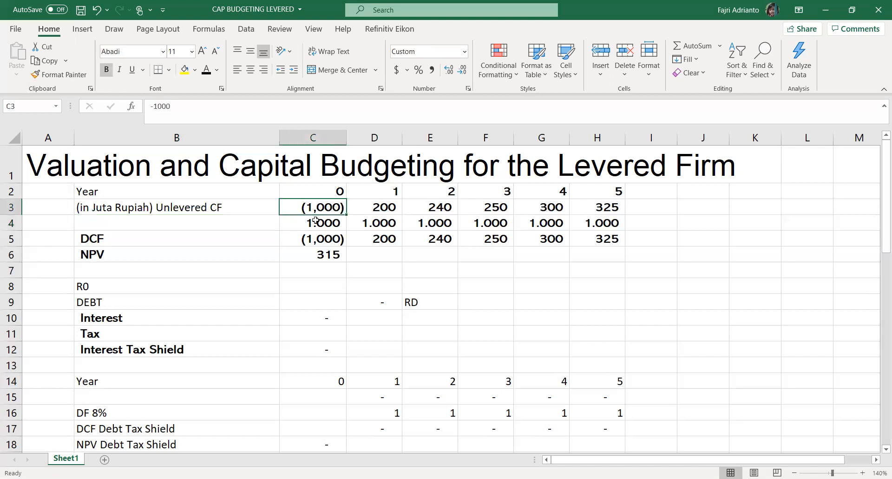
left_click_drag(314, 223, 618, 228)
key("Delete")
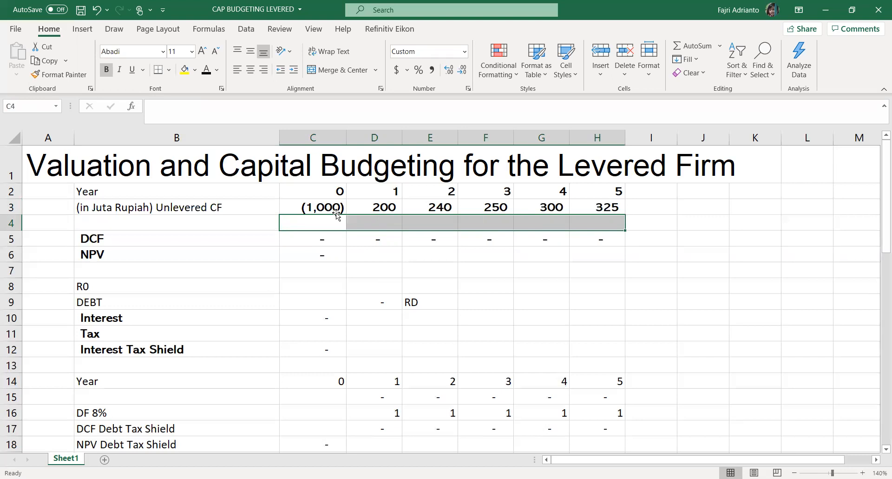
Set the R0 discount rate in C8 to 10%.
left_click(312, 284)
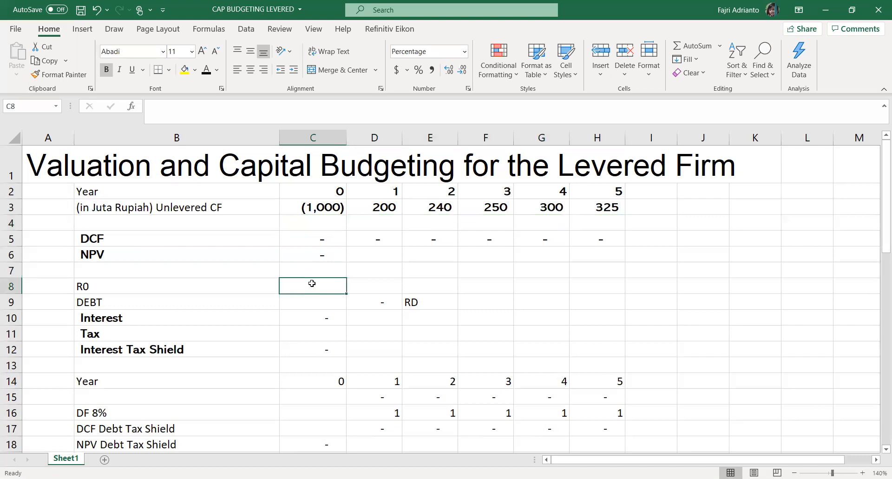
type("10")
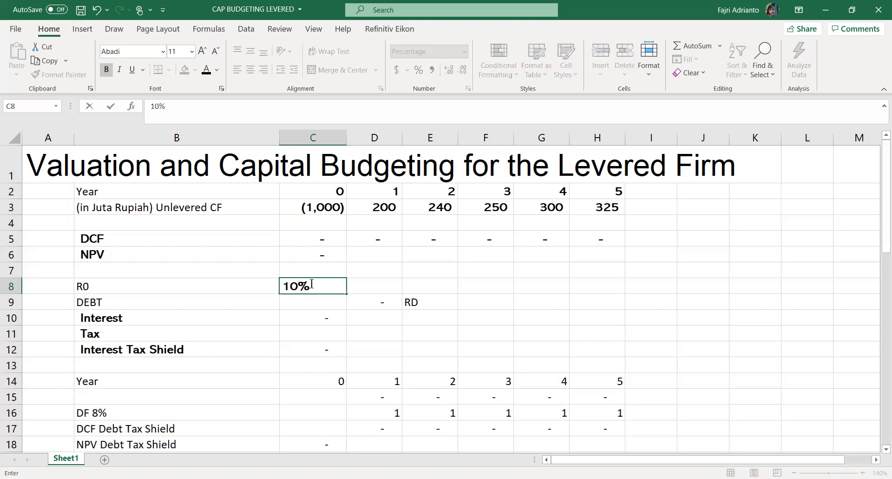
key("Return")
Copy the formatting of the R0 rate cell C8 onto the R0 and DEBT labels in B8:B9.
left_click(302, 285)
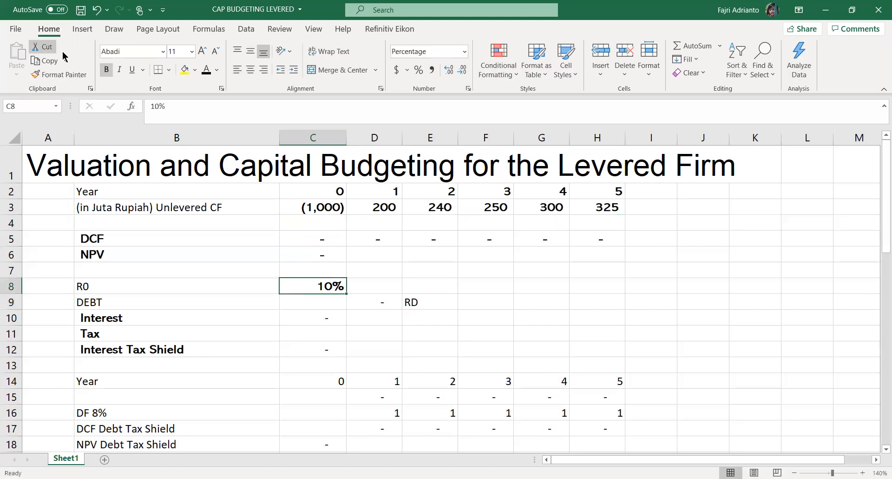
left_click(59, 75)
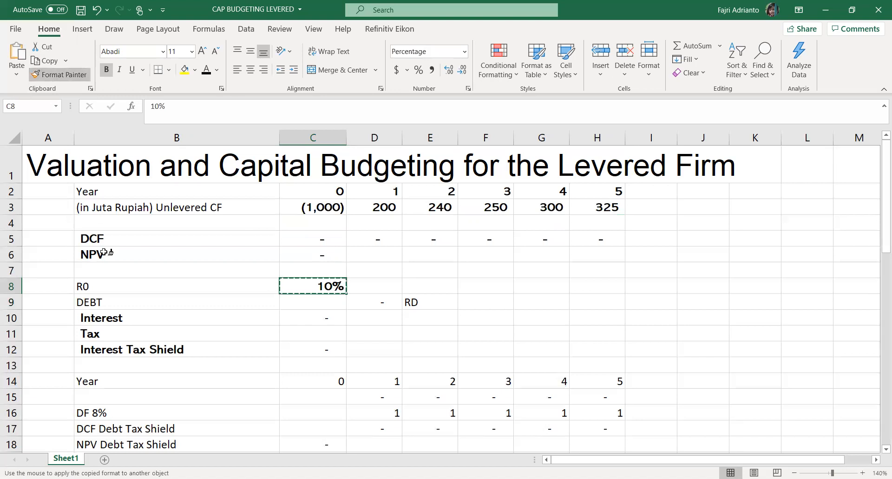
left_click_drag(109, 286, 111, 299)
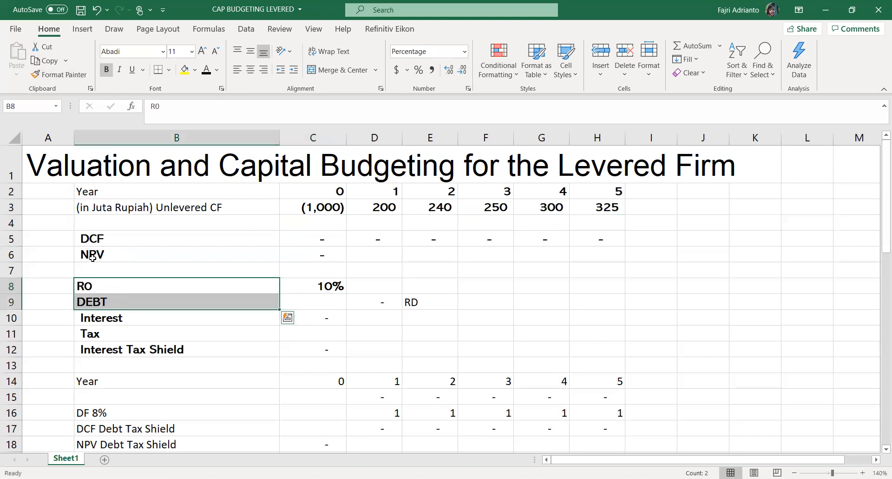
left_click(116, 288)
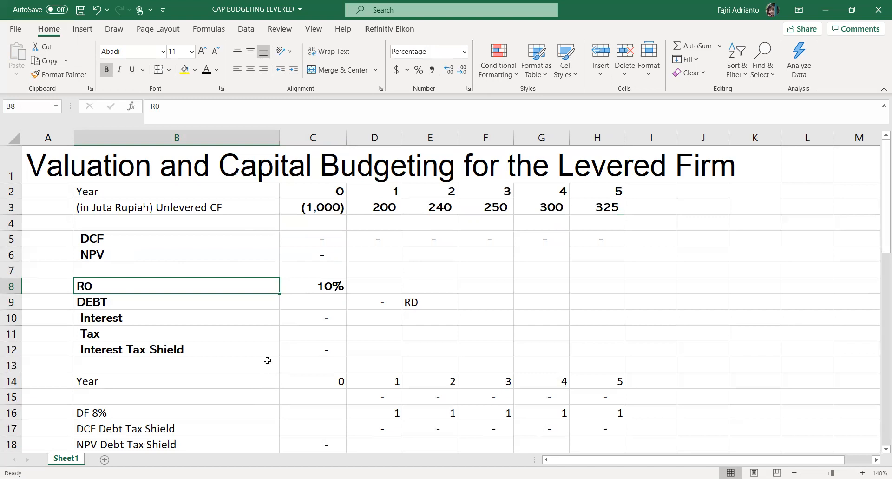
left_click(313, 289)
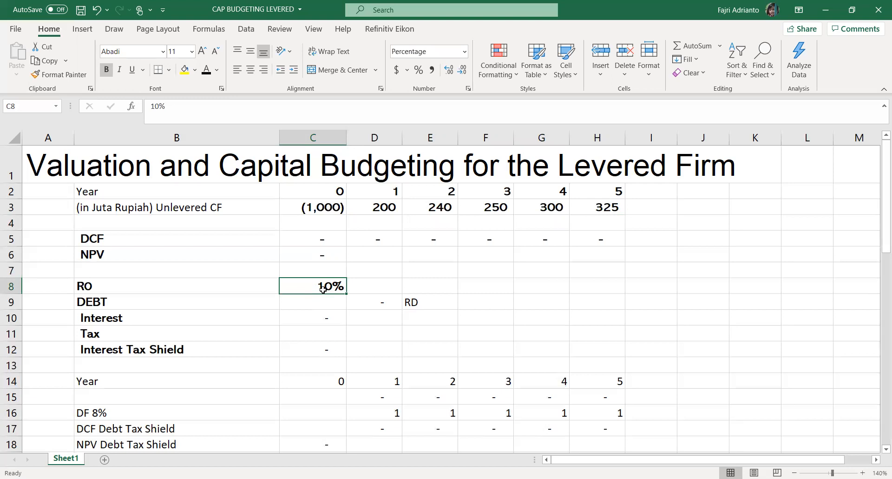
Label the discount factor row in B4 as "DF".
left_click(179, 224)
type("D")
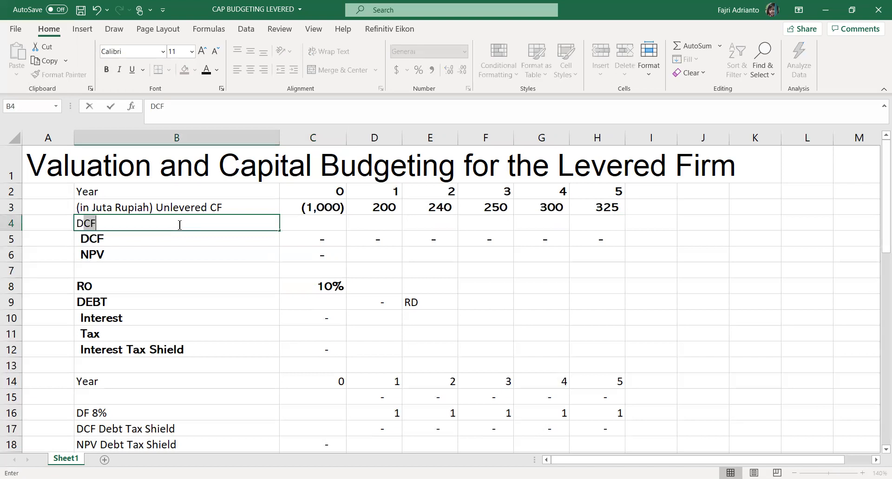
type("F")
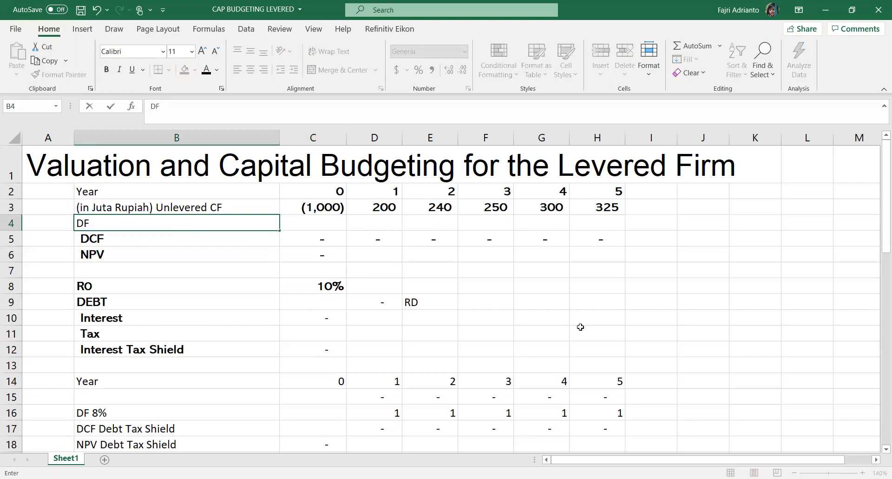
Enter the discount factor formula =(1+$C$8)^-C2 in C4 and fill it across through H4.
left_click(336, 226)
type("=")
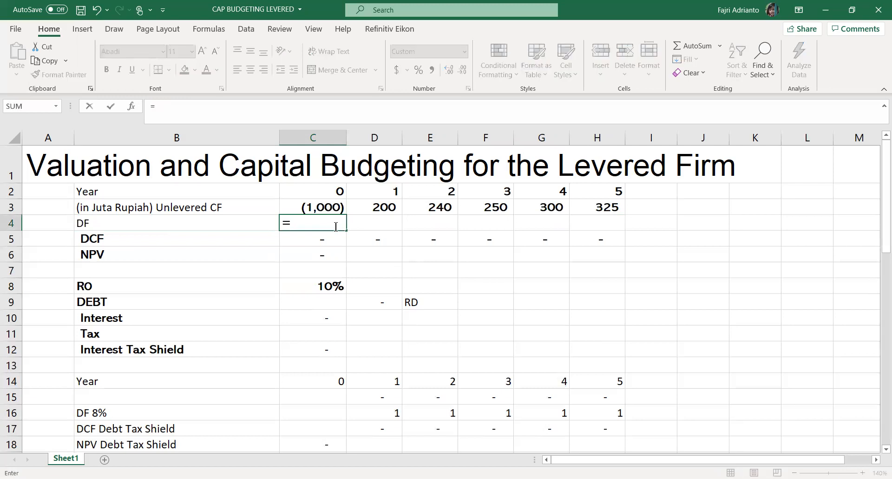
type("(1+")
left_click(328, 286)
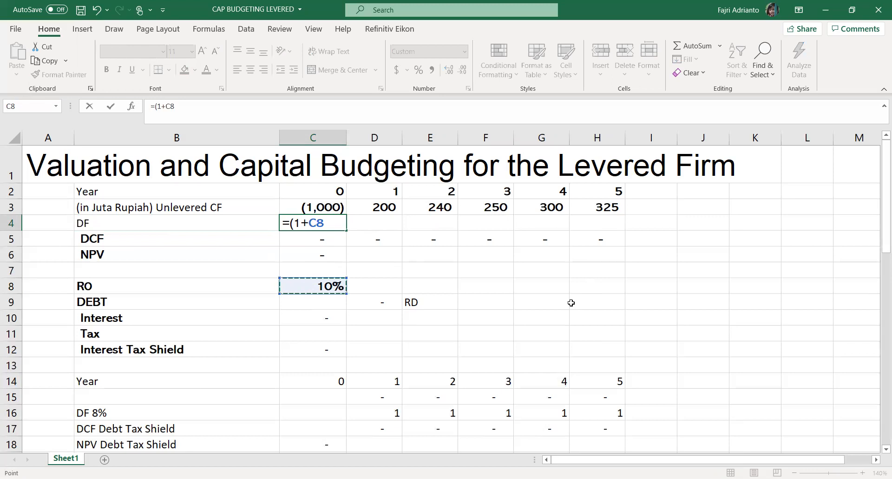
key("F4")
type(")")
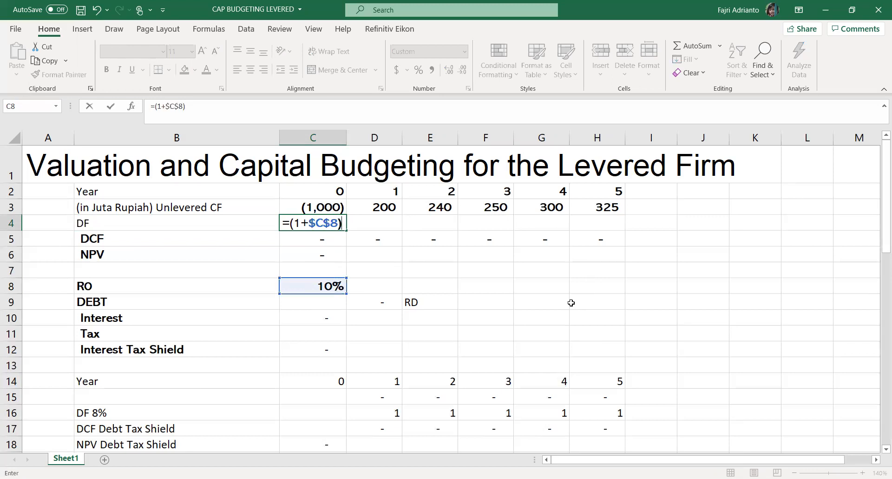
type("^-")
left_click(320, 191)
key("Return")
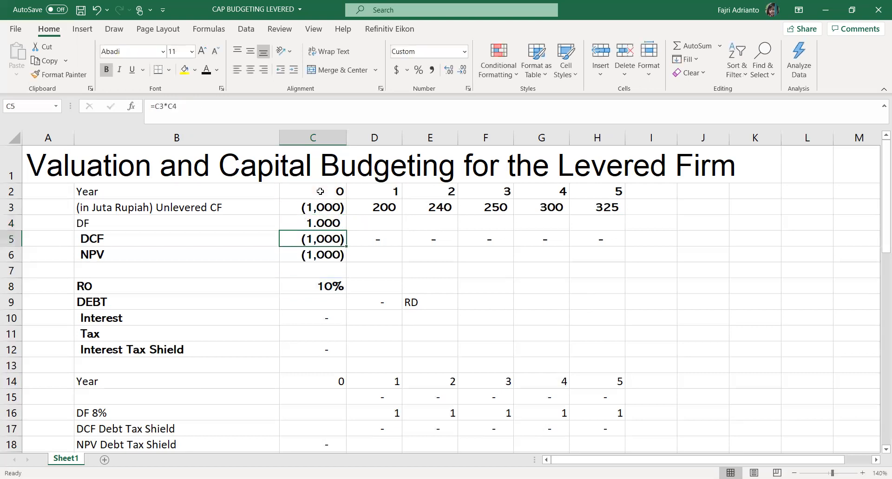
left_click(330, 222)
left_click_drag(348, 231, 643, 236)
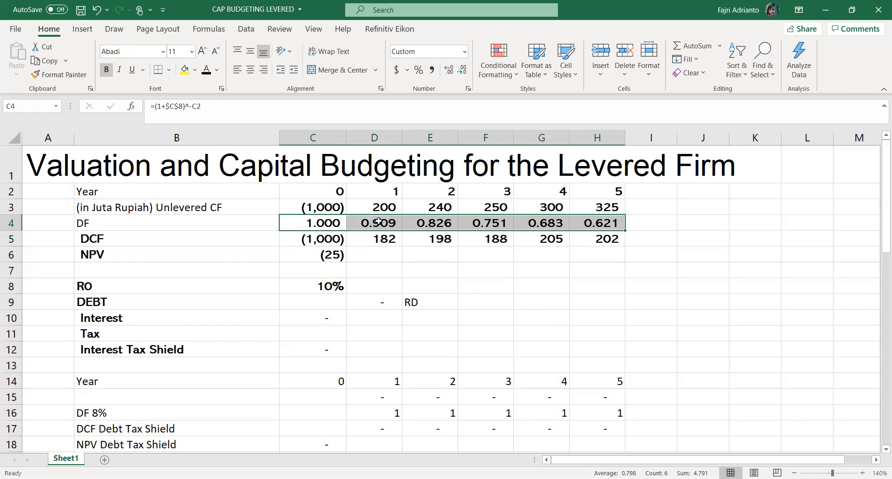
Clear the existing discounted cash flow formulas in C5:H5 of the DCF row.
left_click_drag(315, 243, 603, 239)
key("Delete")
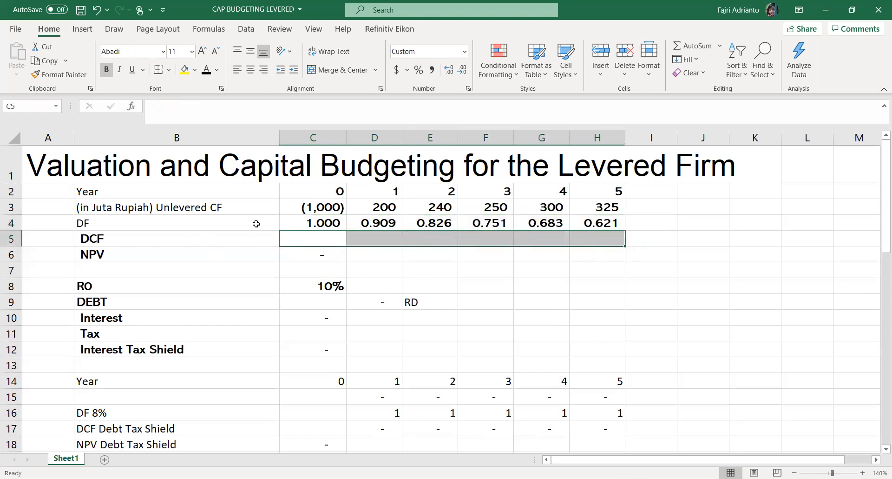
left_click(127, 238)
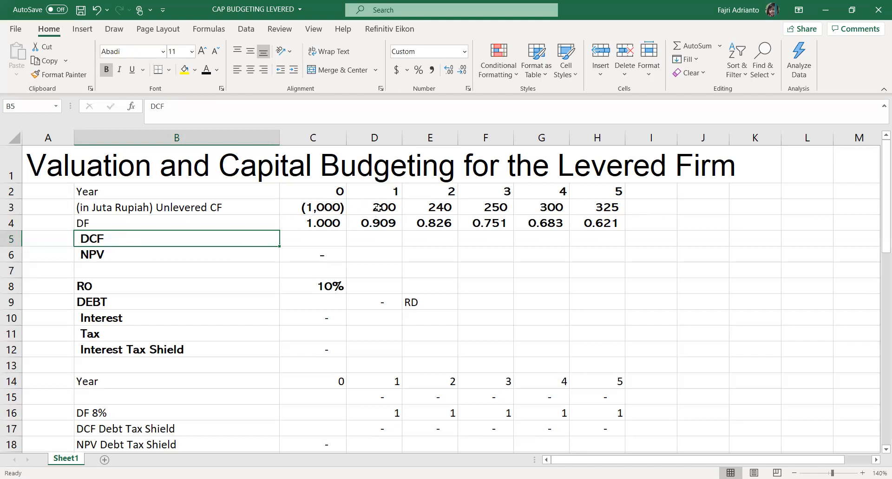
Enter the discounted cash flow formula =C3*C4 for year 0 in C5.
left_click(324, 239)
type("=")
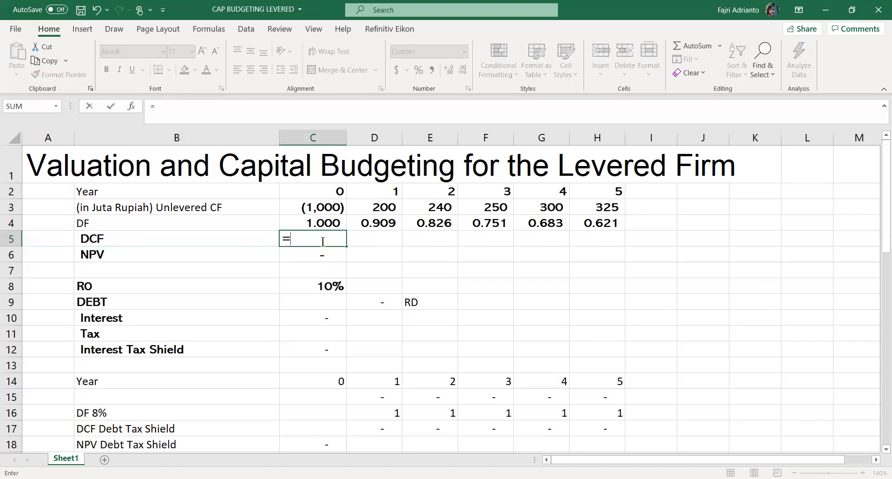
left_click(315, 207)
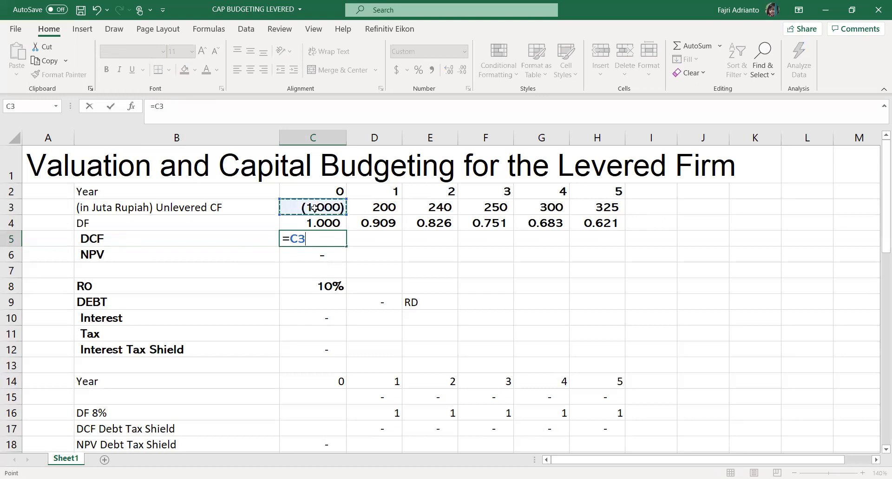
type("*")
left_click(308, 225)
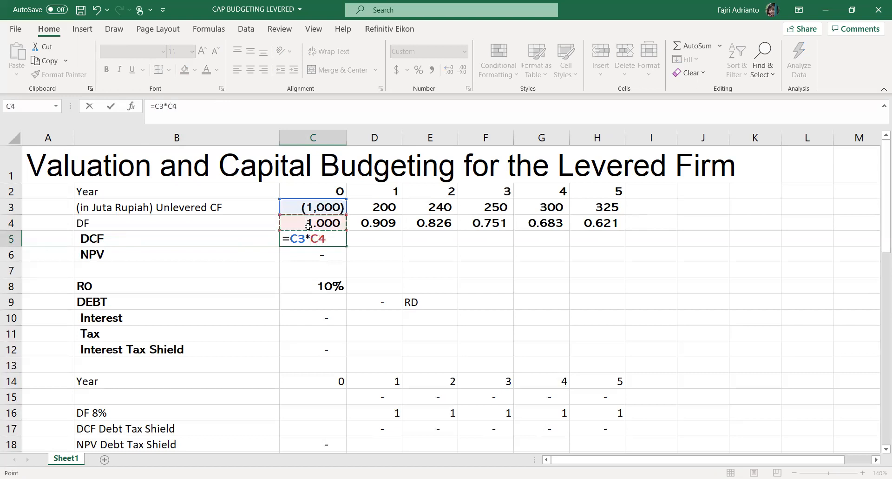
key("Return")
Clear the existing NPV formula from C6.
left_click(318, 240)
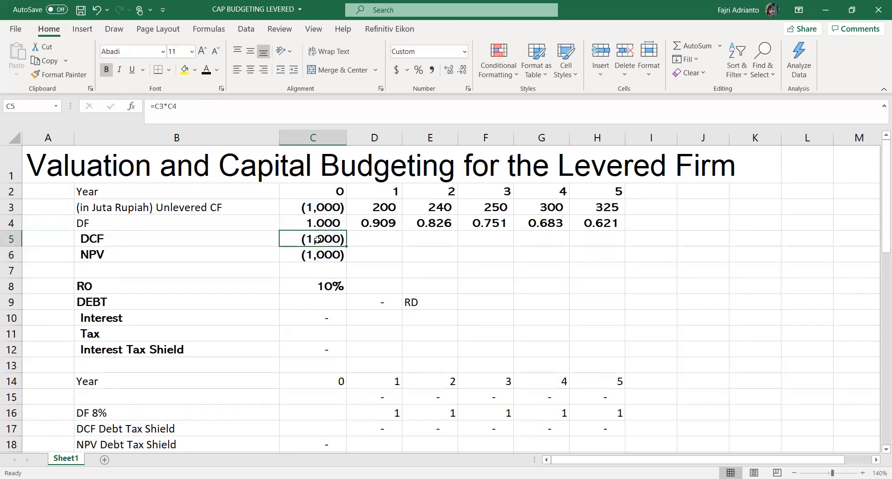
left_click(317, 255)
key("Delete")
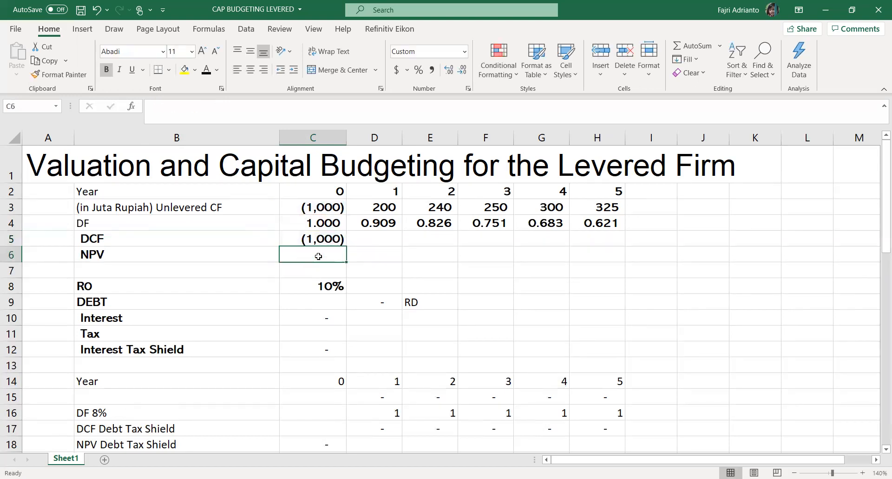
Fill the year 0 discounted cash flow formula from C5 across the DCF row through H5.
left_click(319, 239)
left_click_drag(347, 245, 613, 249)
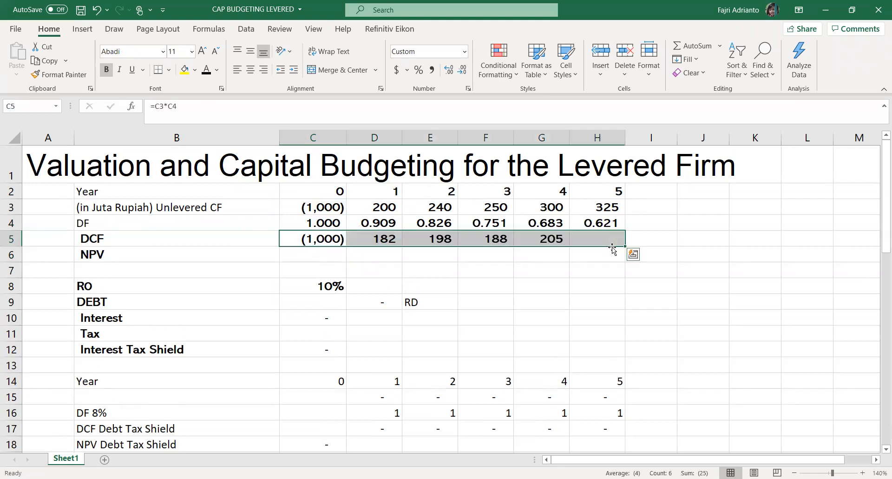
left_click(380, 240)
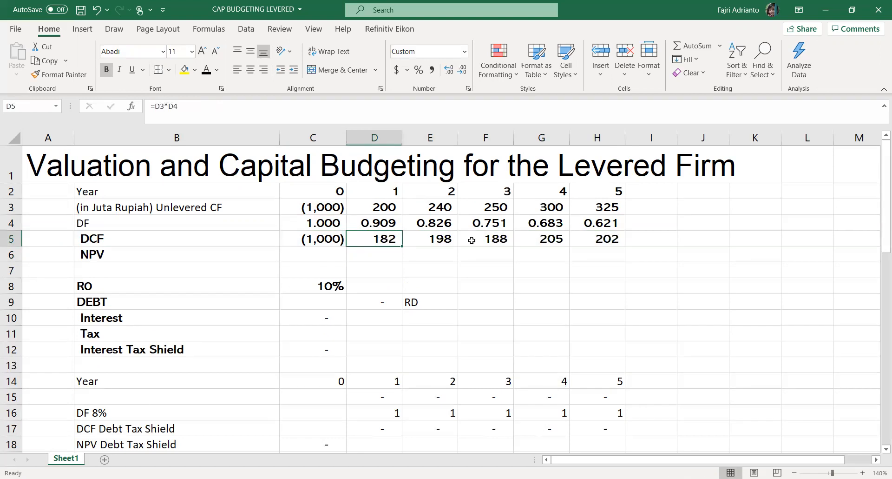
left_click(391, 209)
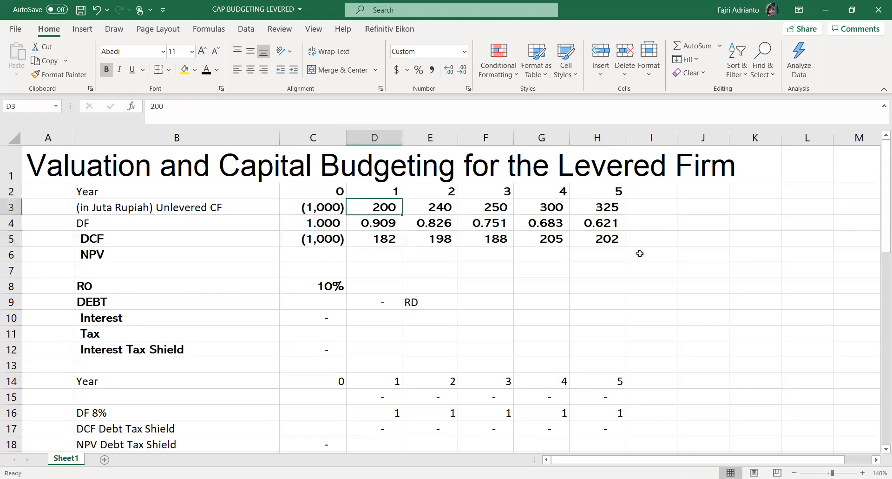
left_click(437, 207)
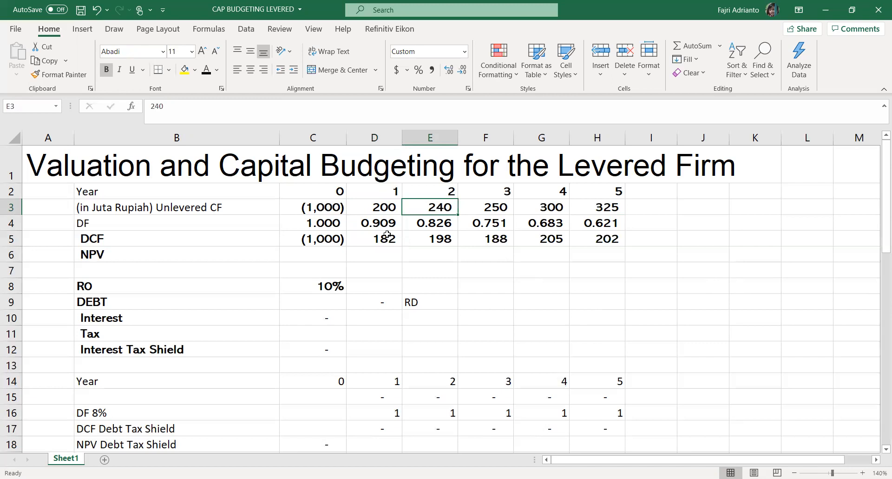
Calculate the NPV in C6 with =SUM(C5:H5) over the discounted cash flows.
left_click(322, 255)
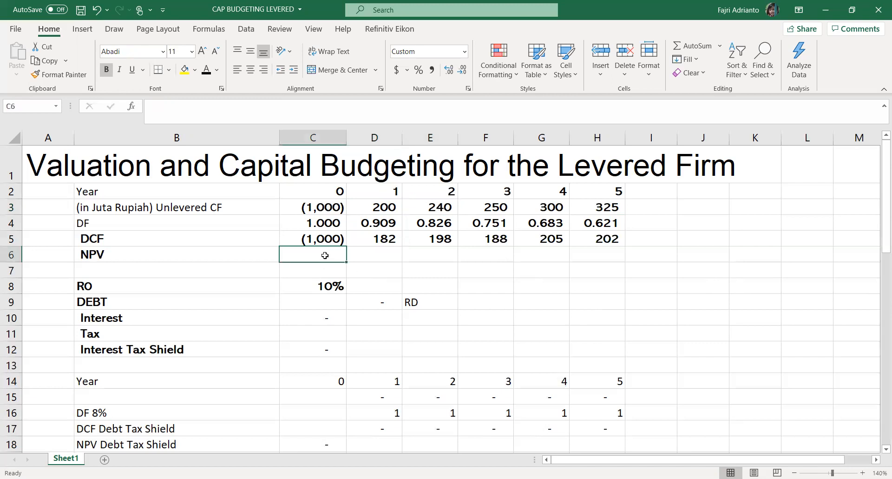
type("=")
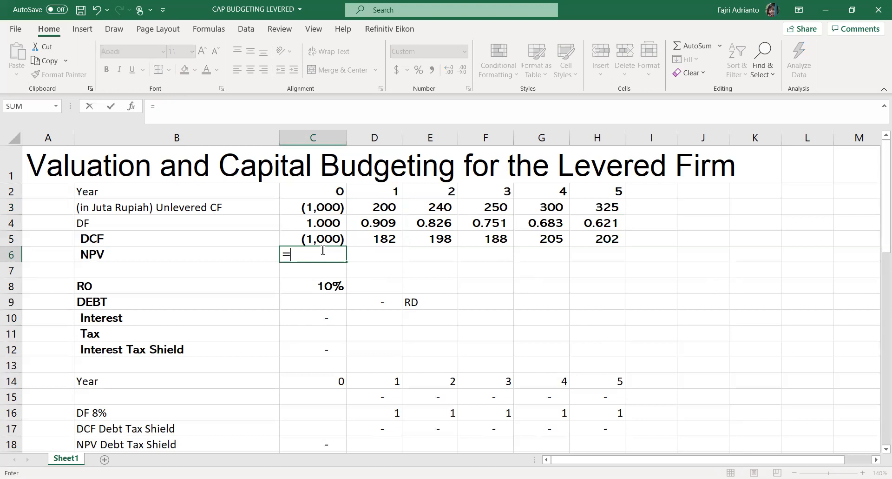
type("SUM(")
left_click(314, 238)
left_click_drag(572, 241, 590, 241)
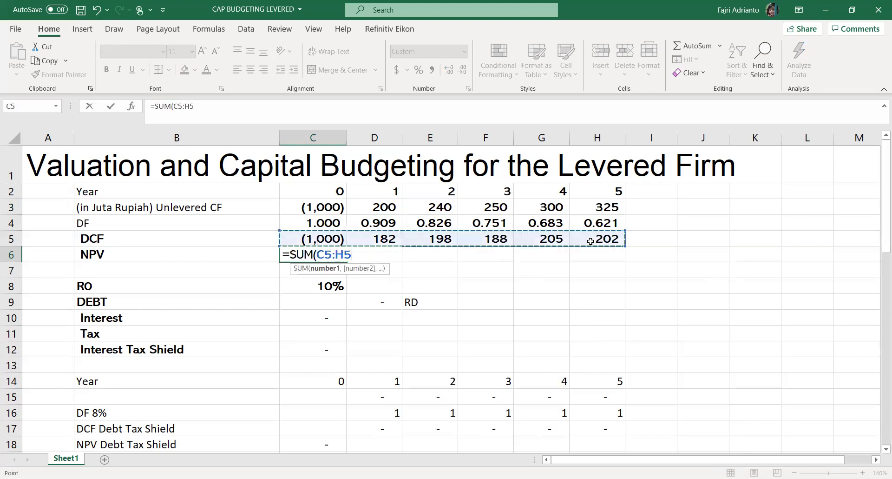
key("Return")
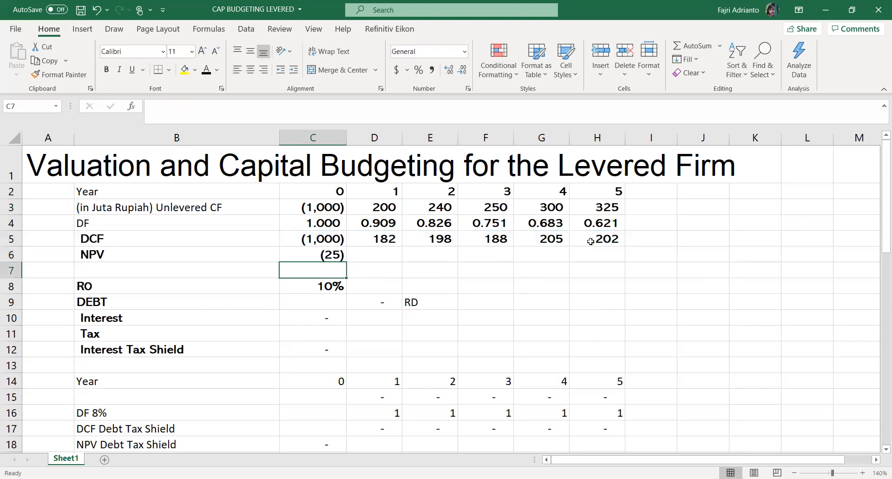
left_click(321, 255)
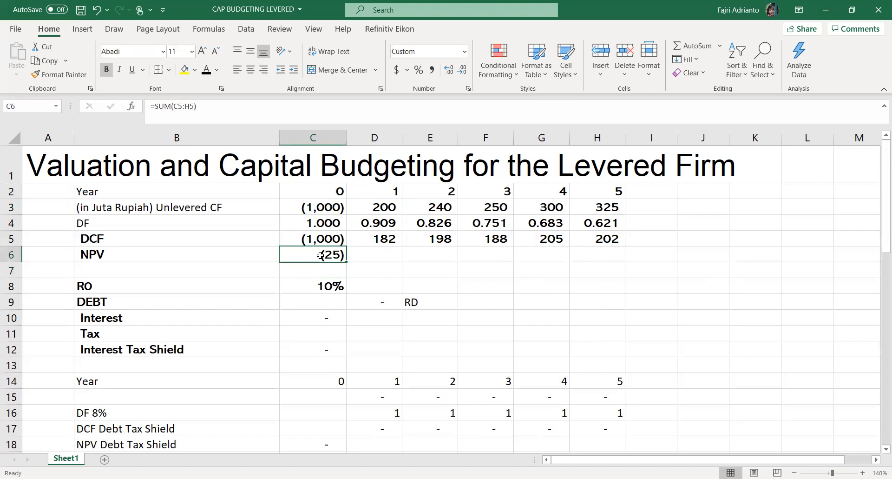
Enter the decision REJECT in D6 beside the NPV.
left_click(358, 254)
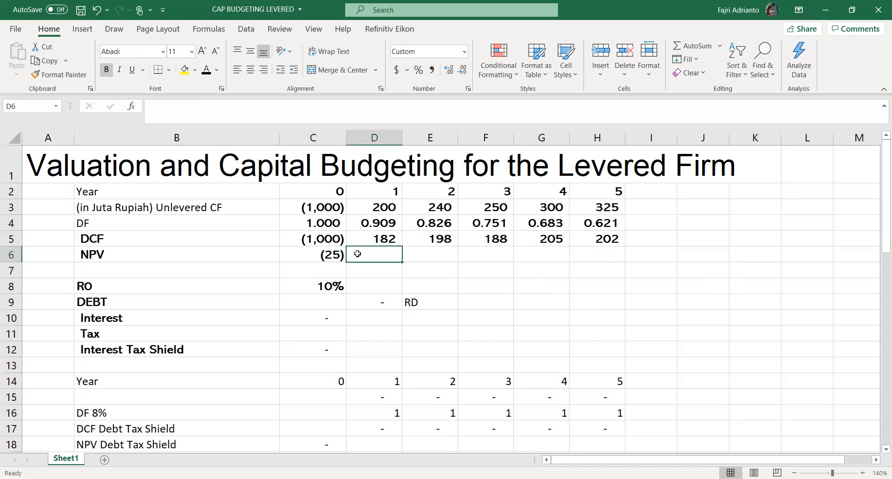
type("RE")
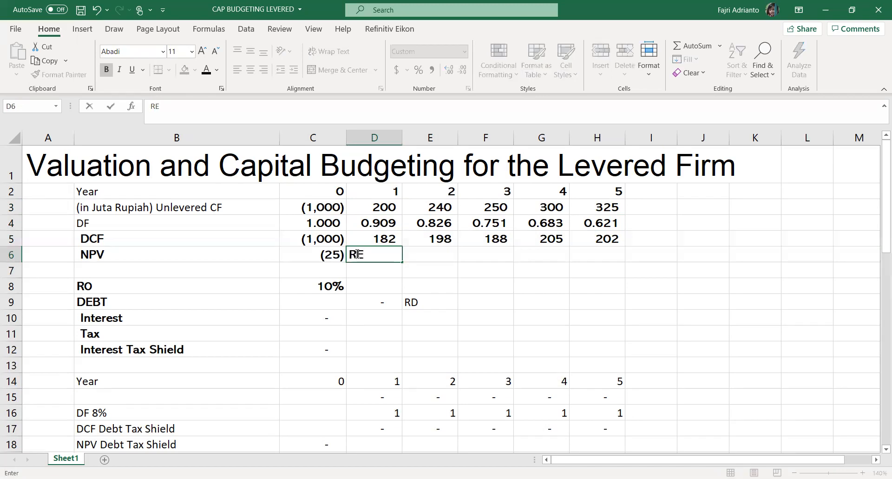
type("JECT")
left_click(298, 251)
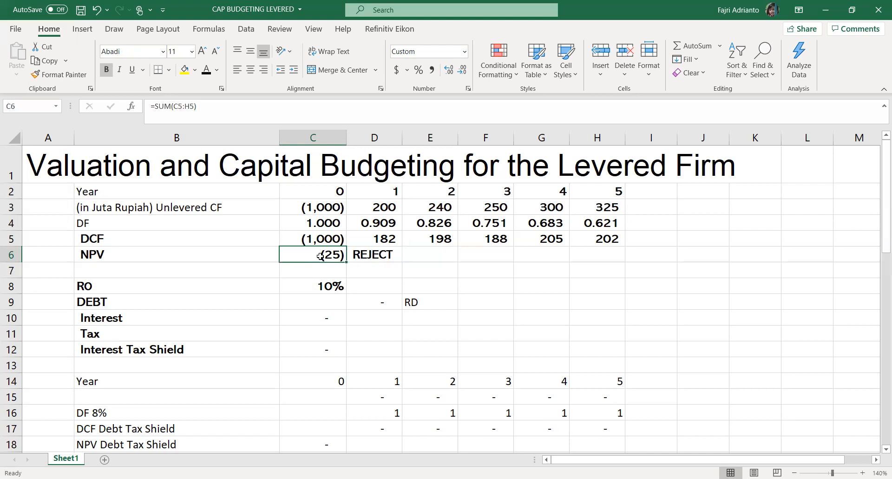
left_click(310, 287)
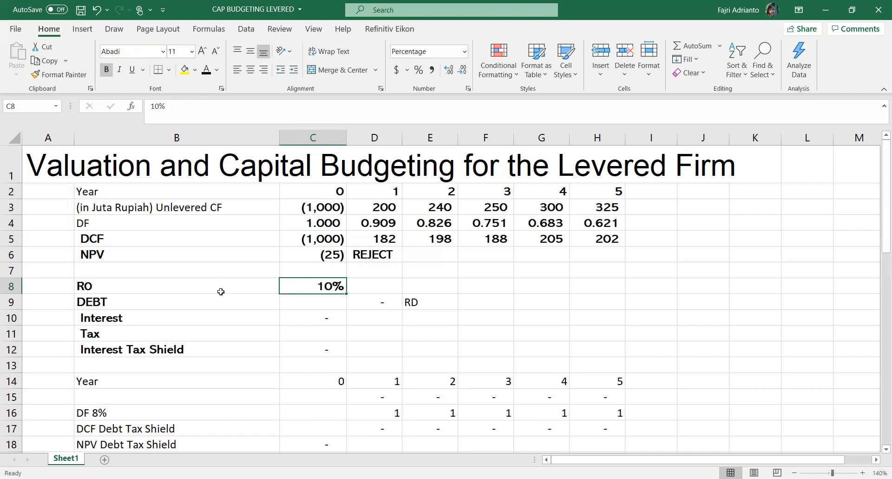
left_click(314, 260)
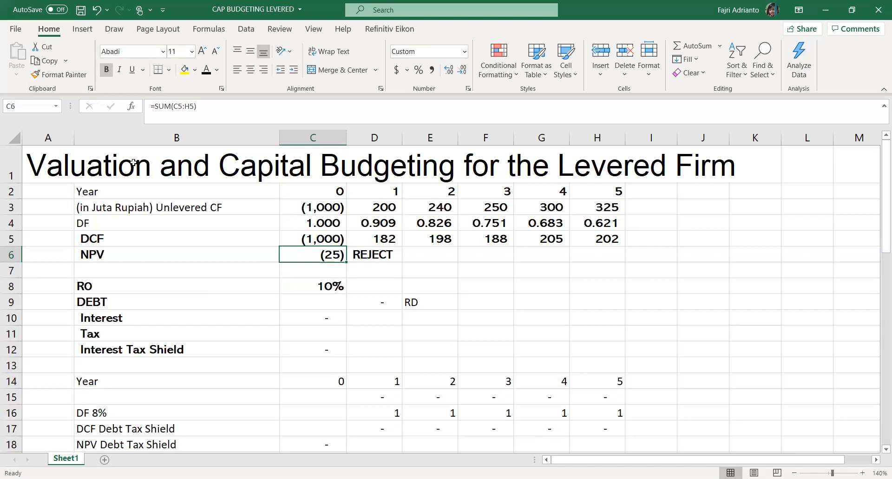
left_click(164, 164)
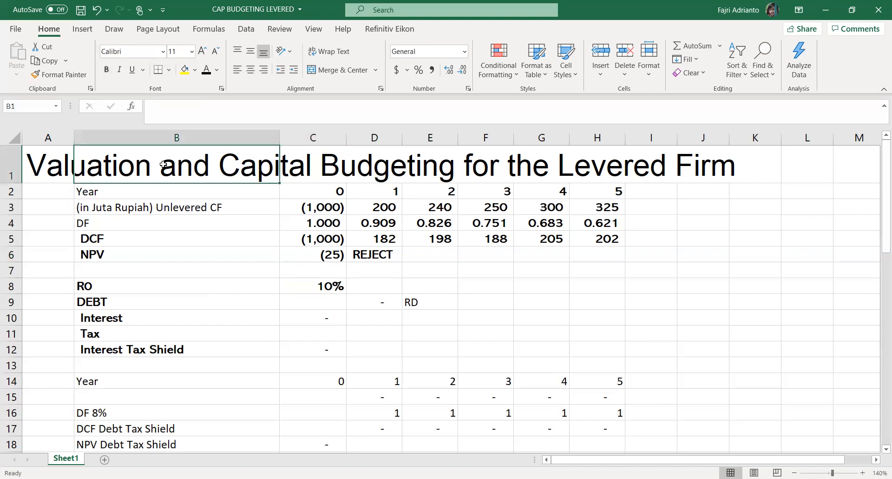
left_click(55, 162)
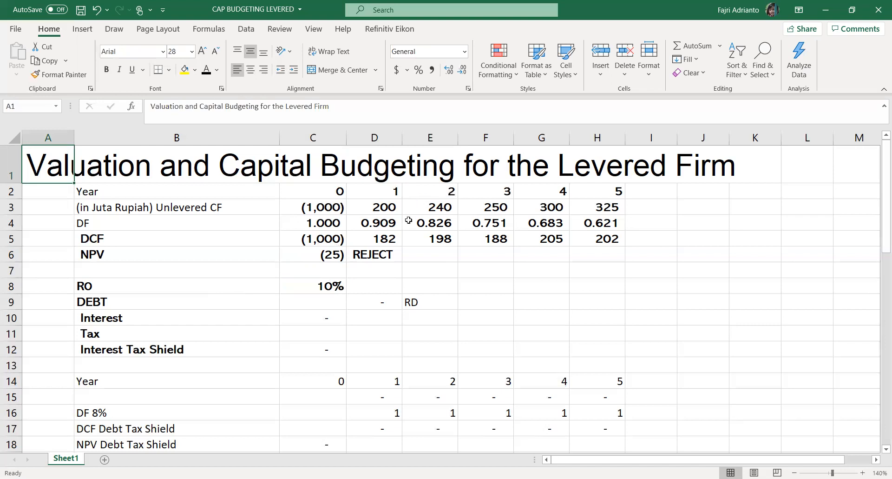
Set the debt proportion in C9 to 55%.
left_click(330, 301)
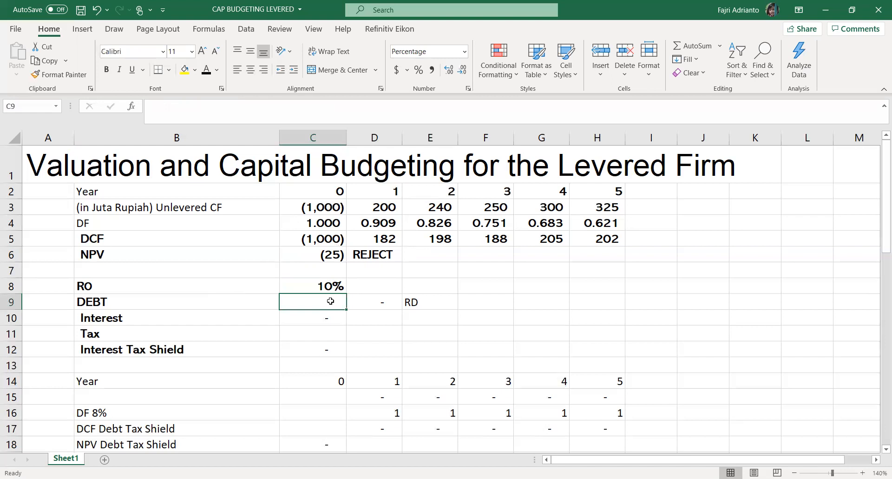
type("55")
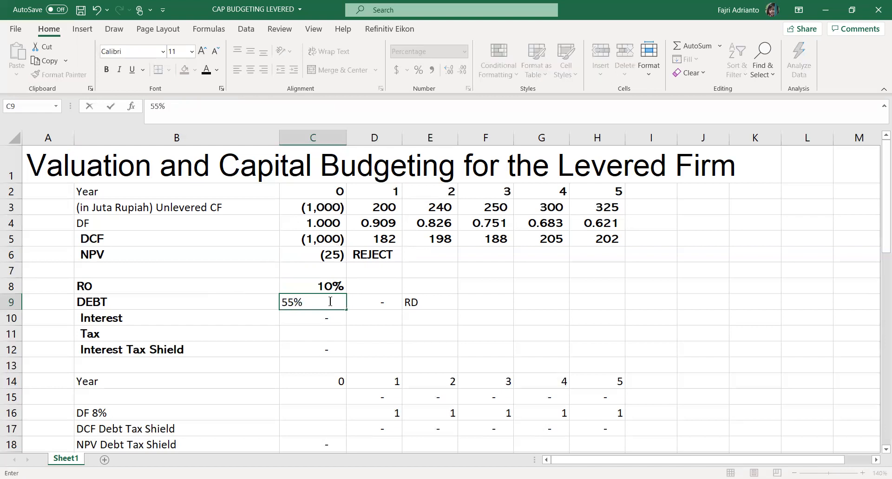
key("Return")
left_click(326, 302)
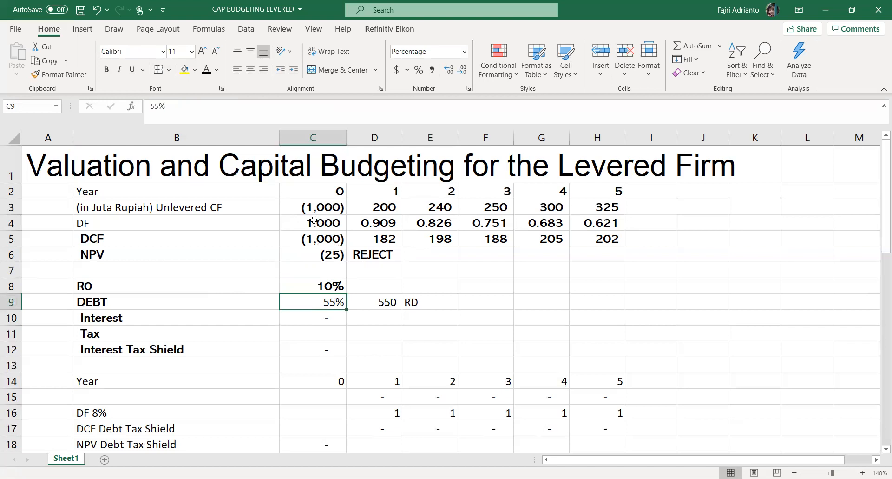
left_click(319, 207)
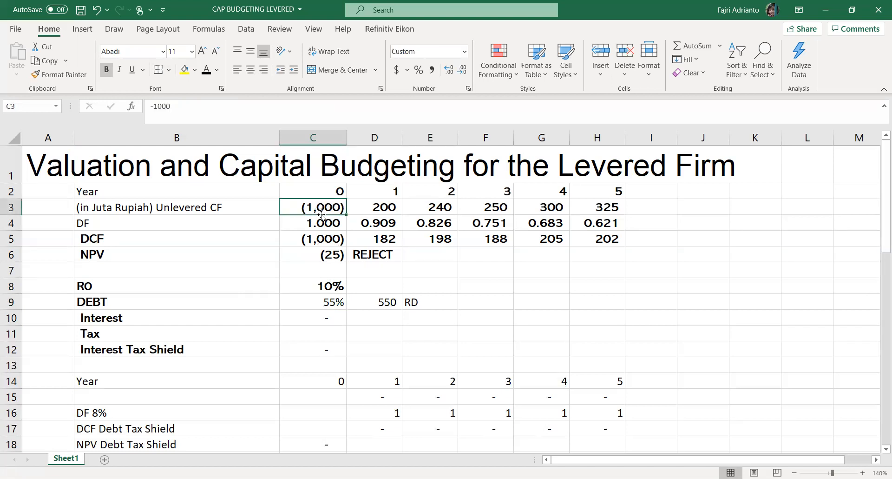
Replace the debt amount formula in D9 with =C9*C3, the debt proportion times the initial investment.
left_click(379, 304)
key("Delete")
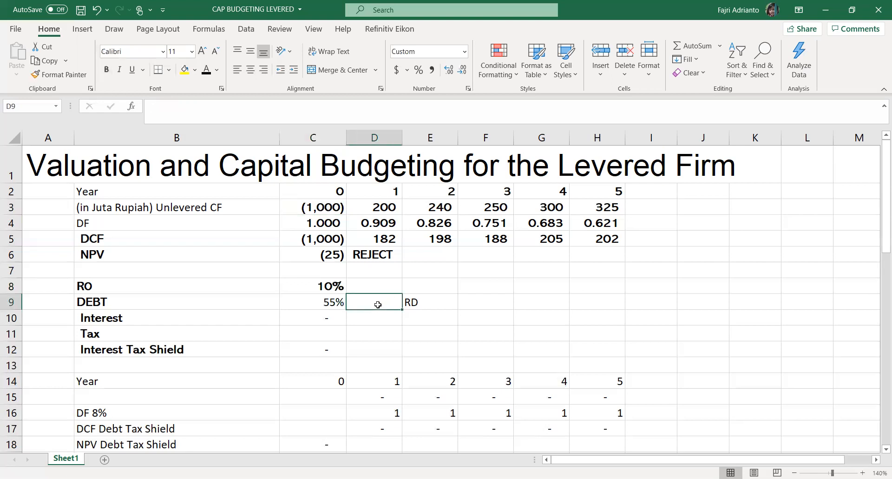
type("=")
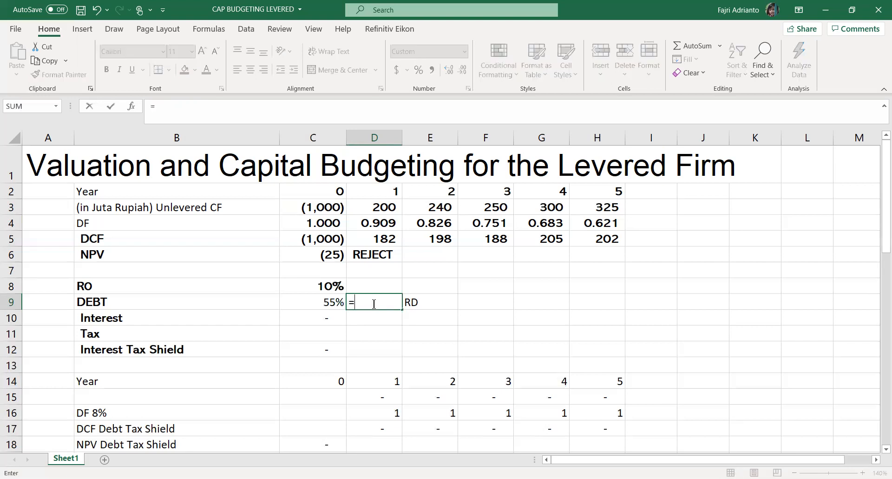
left_click(330, 303)
type("*")
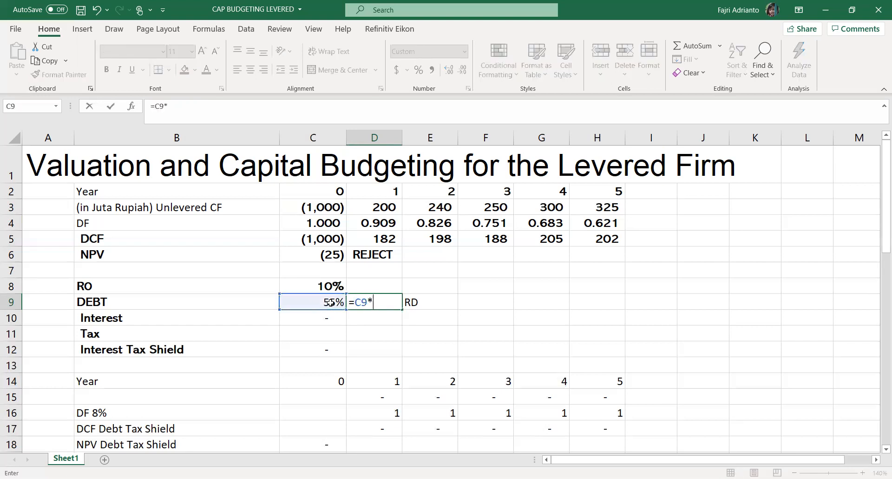
left_click(312, 209)
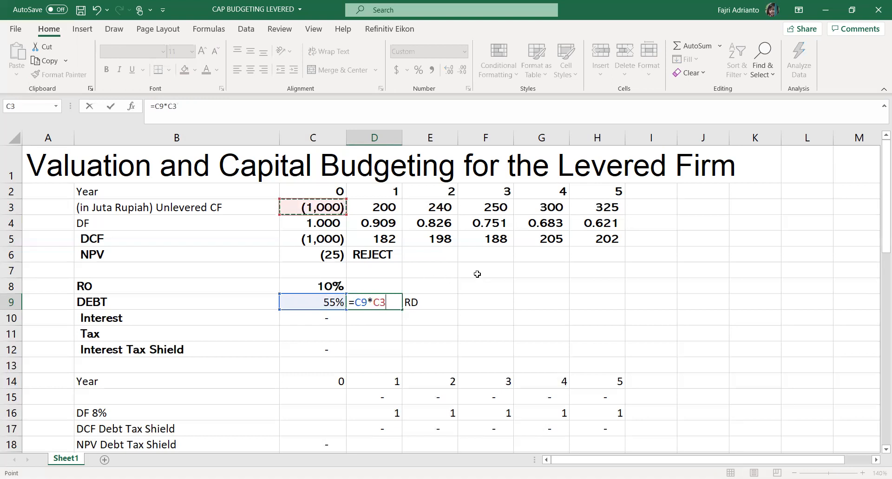
key("Return")
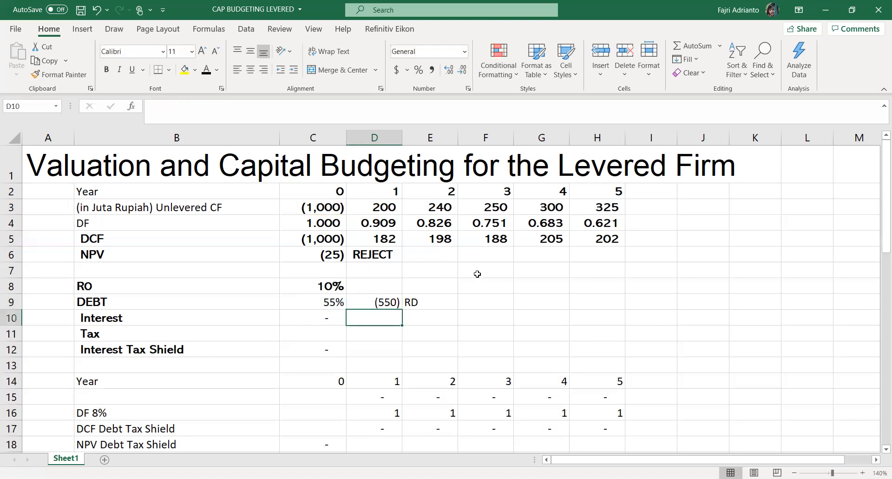
Reverse the sign of the debt amount formula in D9 so it reads =-C9*C3.
left_click(381, 303)
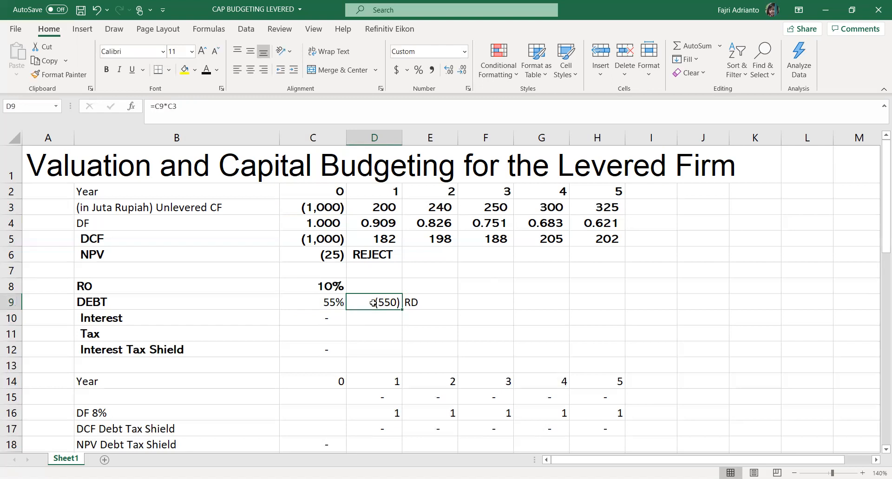
double_click(373, 303)
left_click(352, 305)
type("-")
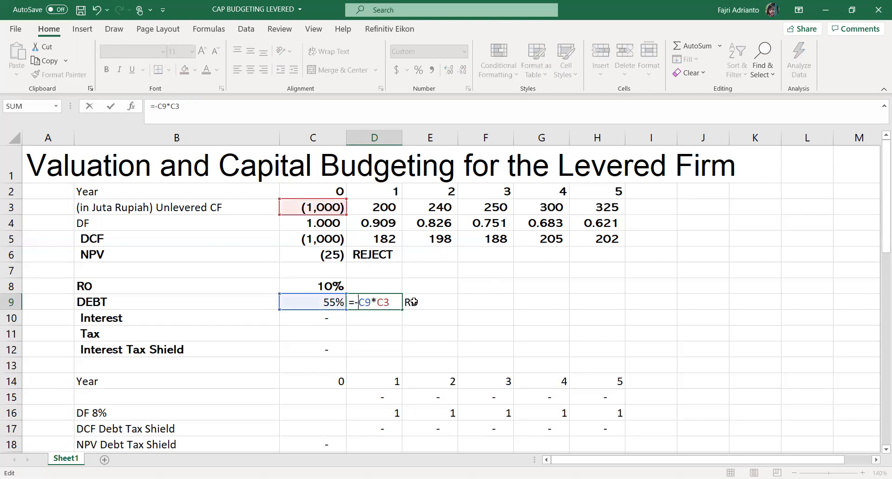
key("Return")
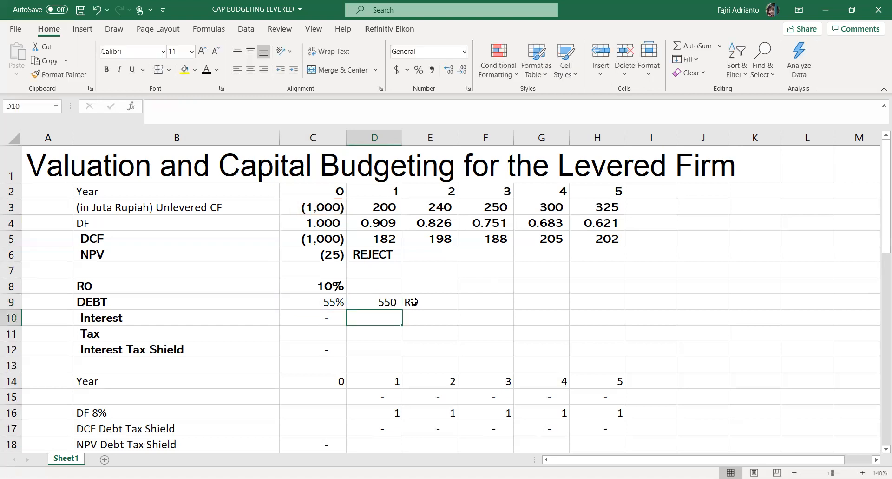
left_click(374, 303)
Right-align the RD label in E9 and make it bold.
left_click(435, 305)
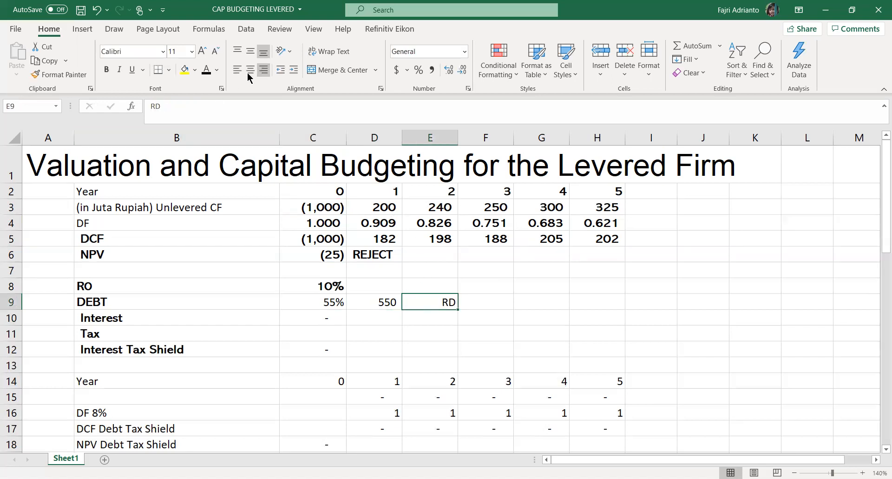
left_click(107, 71)
left_click(476, 302)
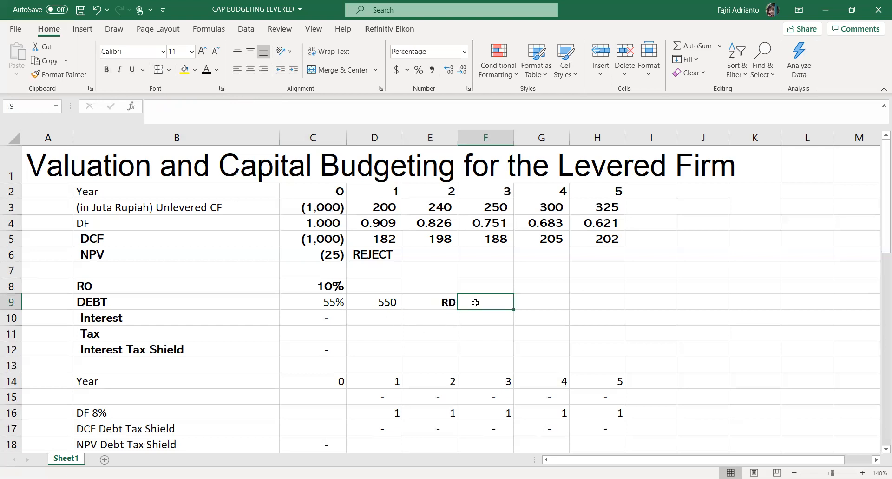
Set the RD rate in F9 to 8% and clear the existing discount factors in D16:H16.
type("8")
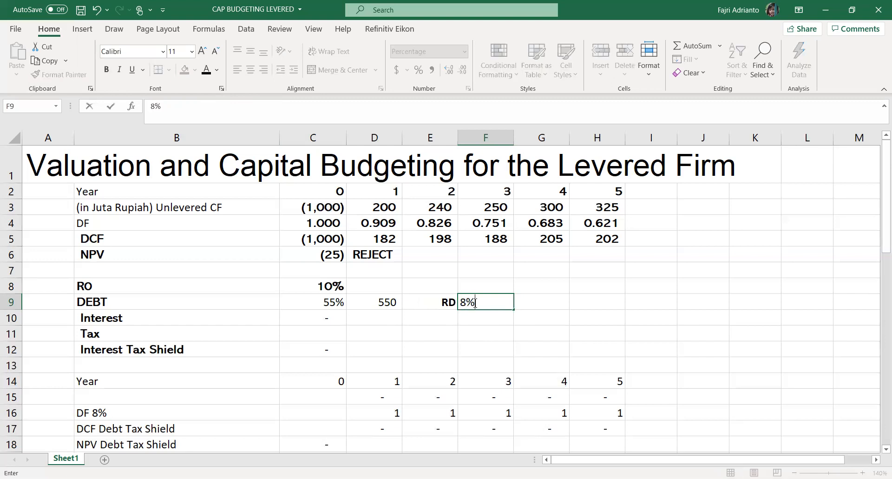
key("Return")
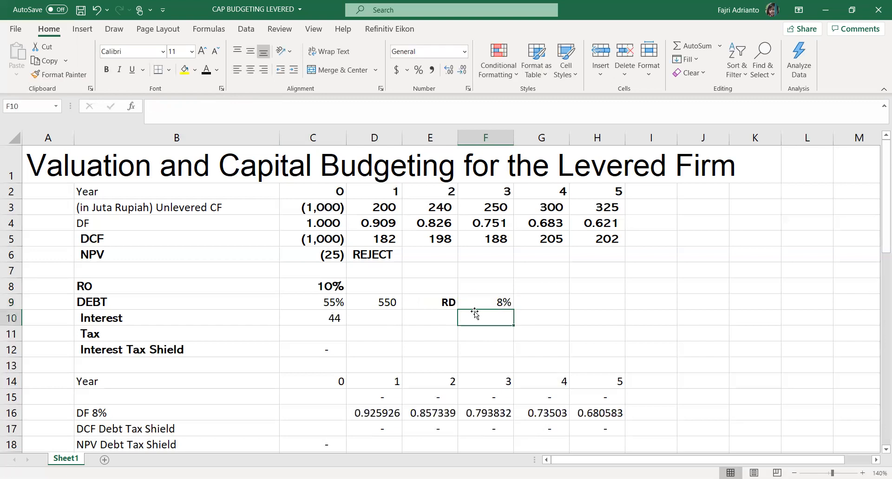
left_click_drag(357, 414, 610, 412)
key("Delete")
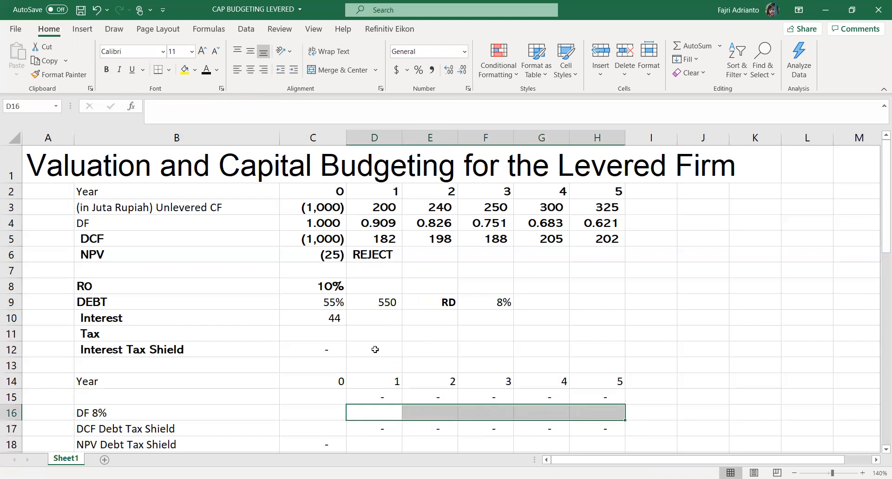
Check the interest formula in C10 against the debt amount and set the tax rate in C11 to 40%.
left_click(310, 319)
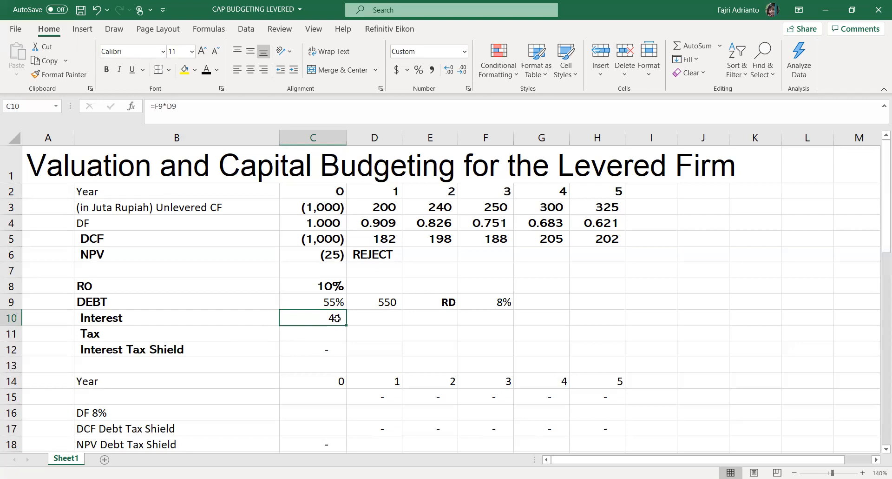
left_click(373, 303)
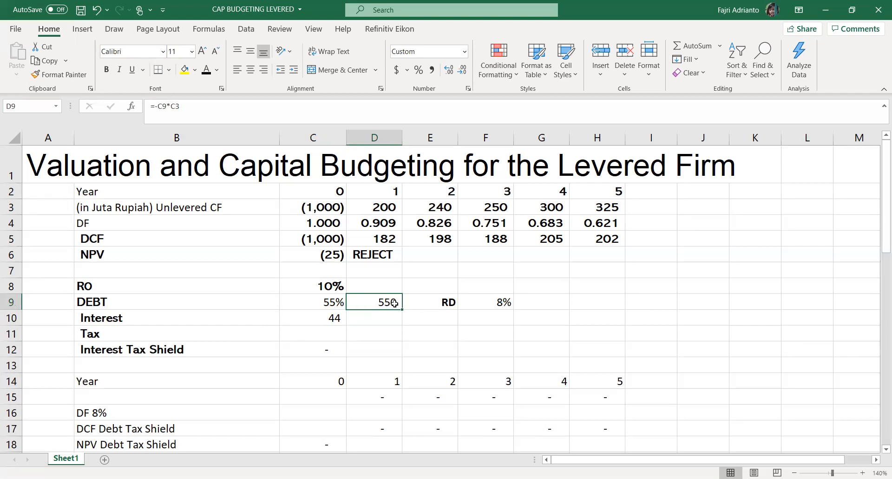
left_click(326, 320)
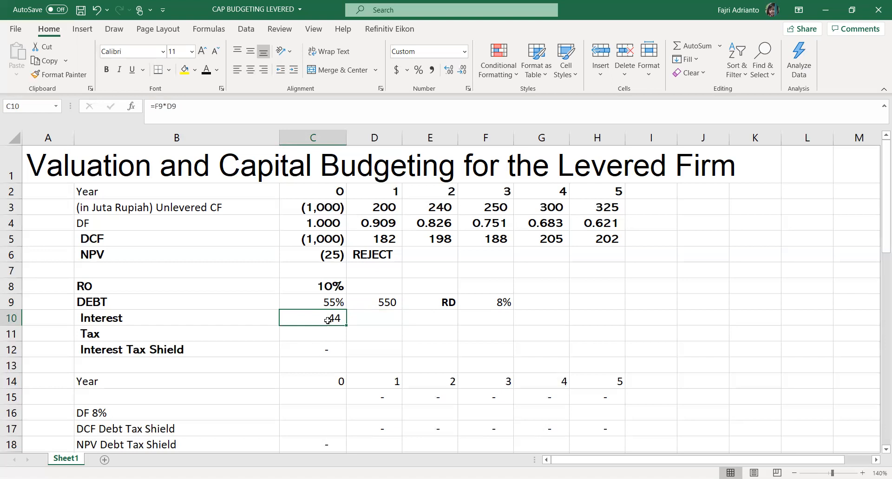
left_click(325, 333)
type("40")
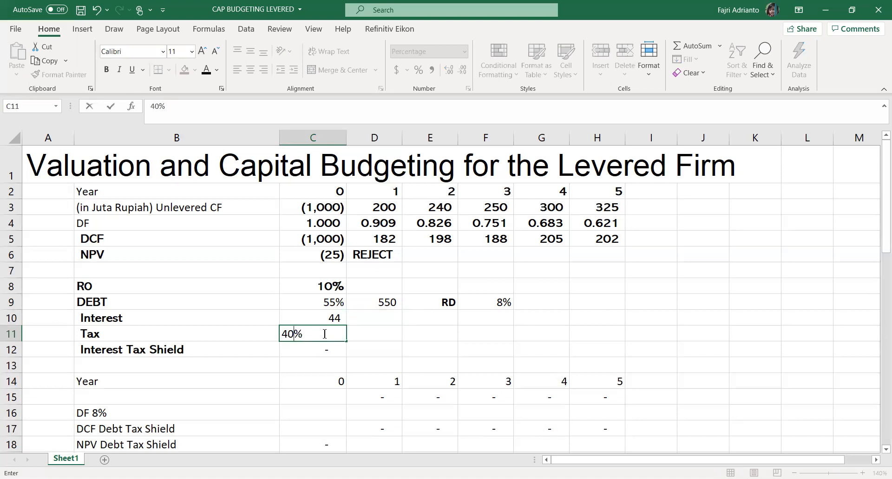
key("Return")
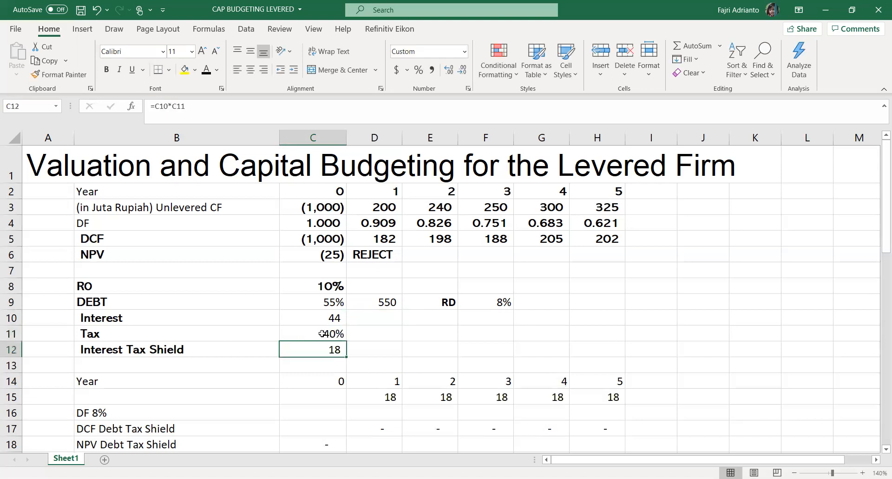
Re-enter the interest formula in C10 as =F9*D9, the RD rate times the debt amount.
left_click(322, 322)
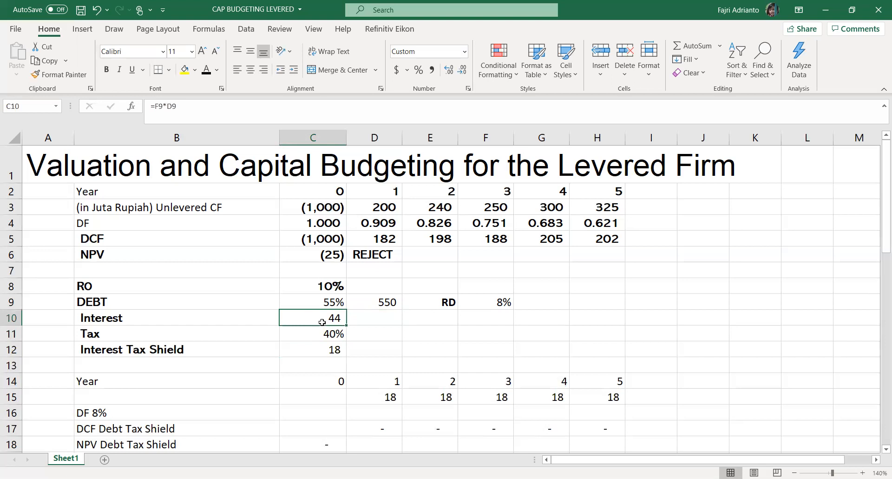
type("=")
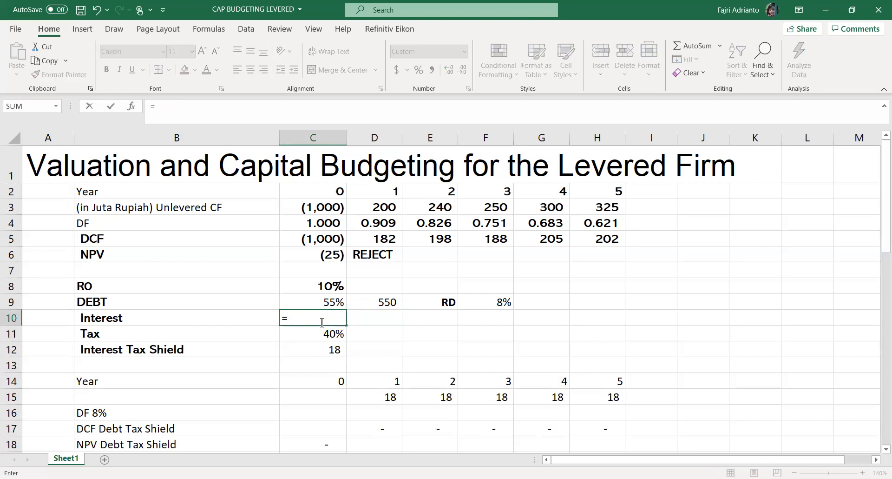
left_click(502, 302)
type("*")
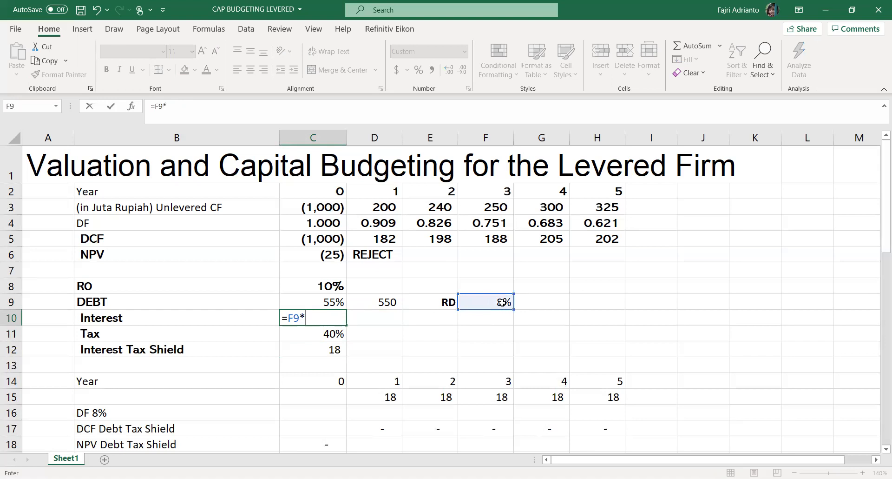
left_click(385, 302)
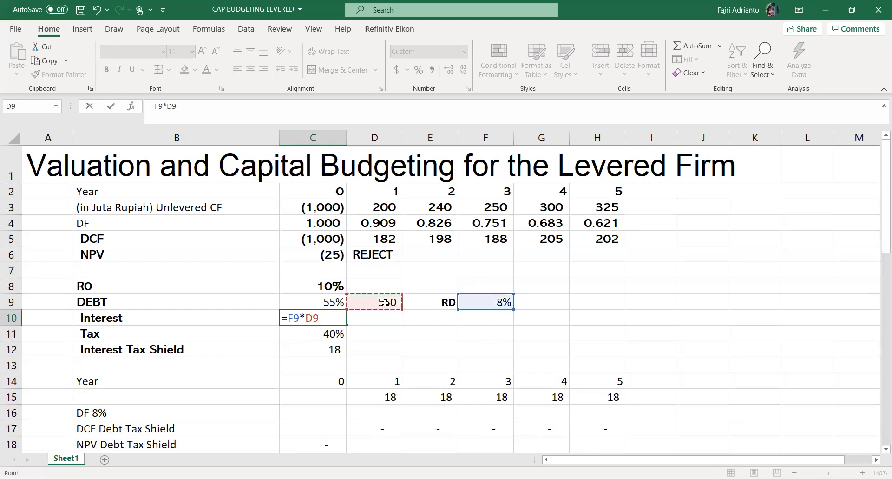
key("Return")
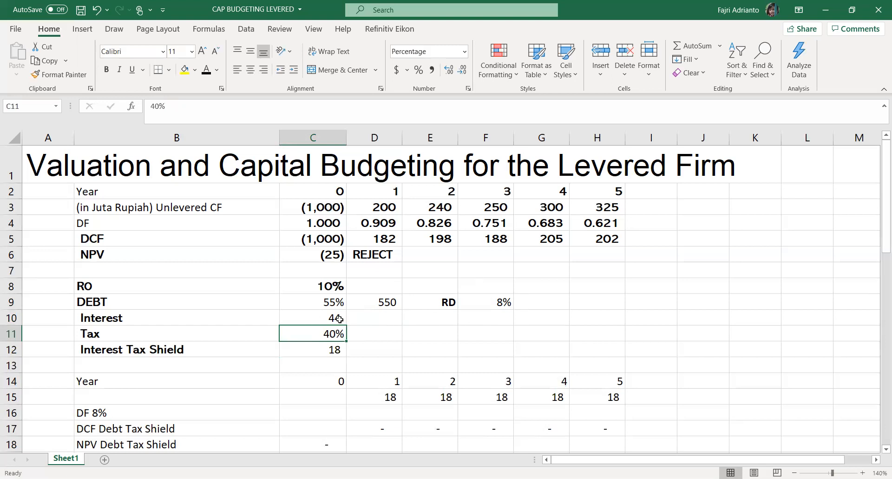
Review the tax shield formula in C12 and extend the label in B12 to "Interest Tax Shield (Tc*Interest)".
left_click(333, 317)
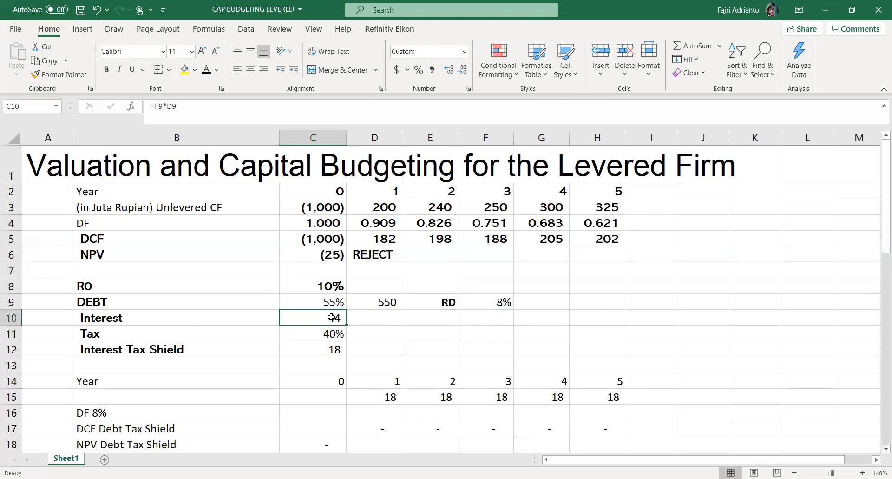
left_click(329, 334)
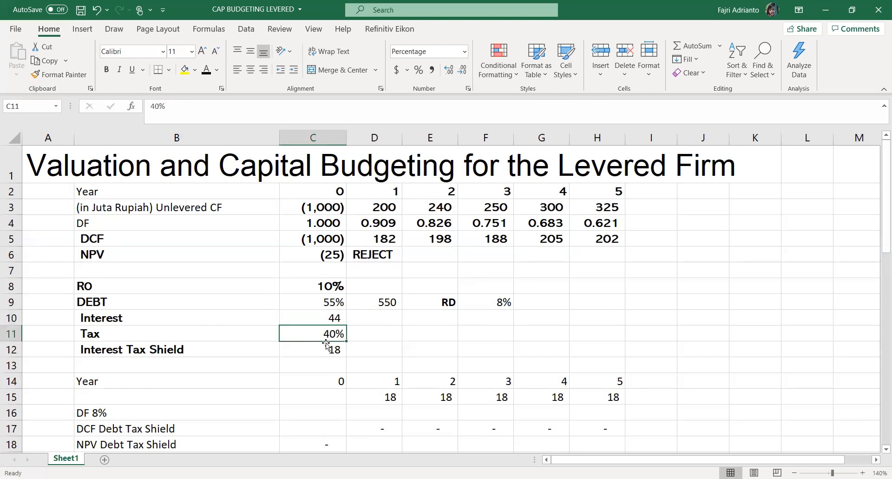
left_click(316, 352)
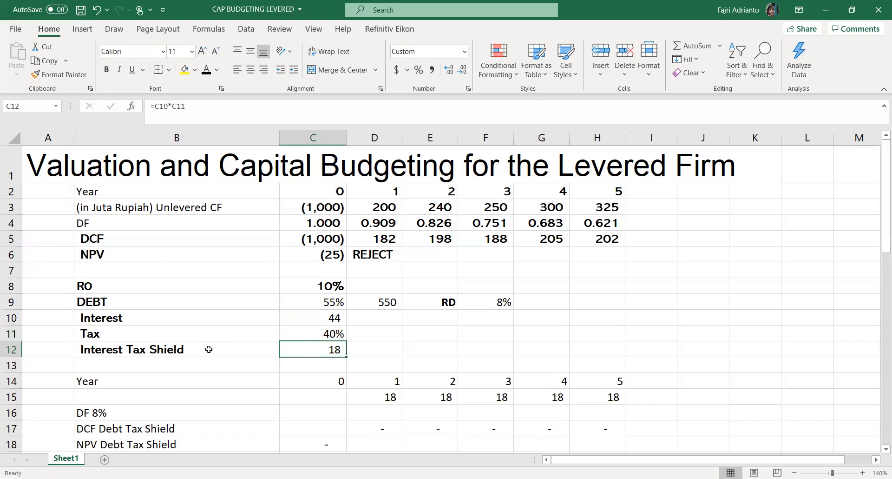
double_click(316, 351)
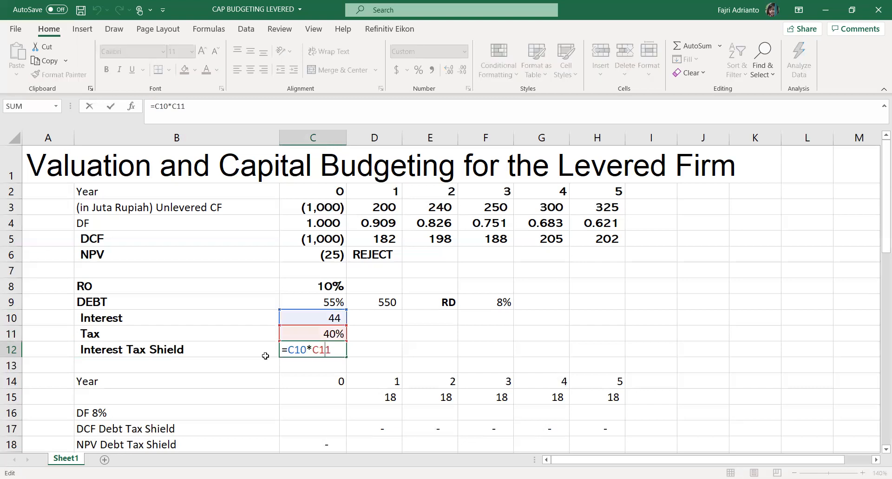
key("Return")
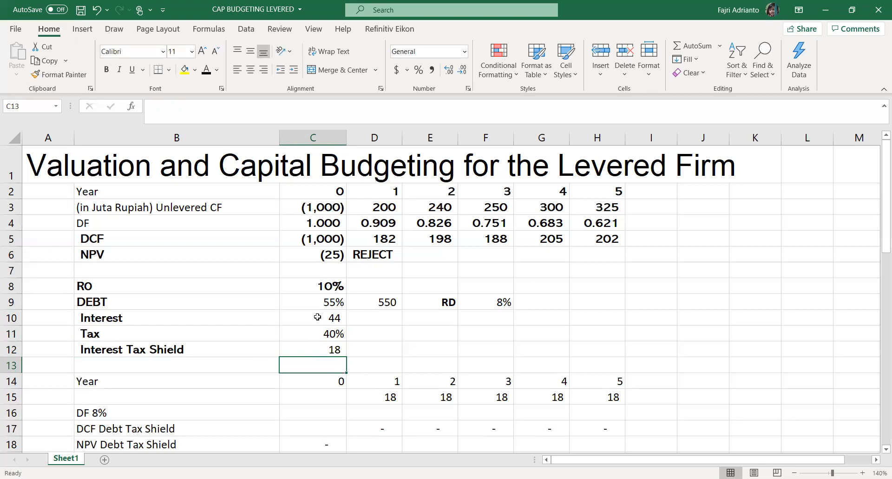
left_click(257, 348)
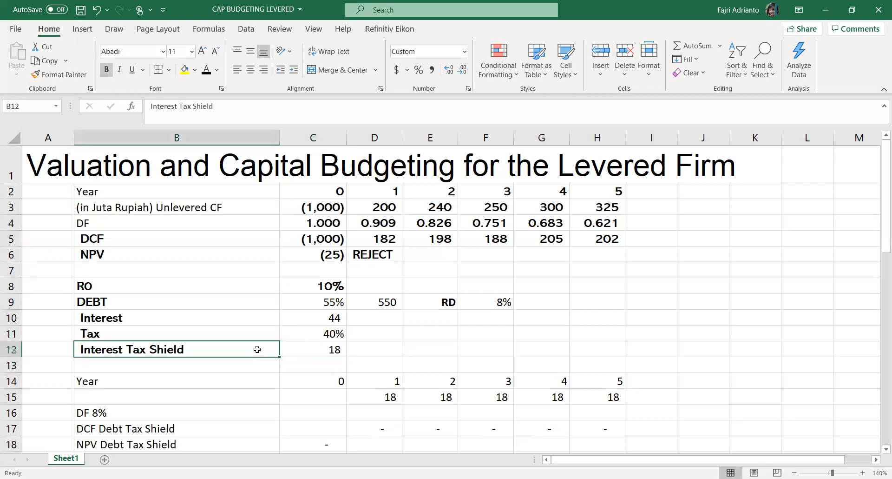
double_click(257, 349)
type("(")
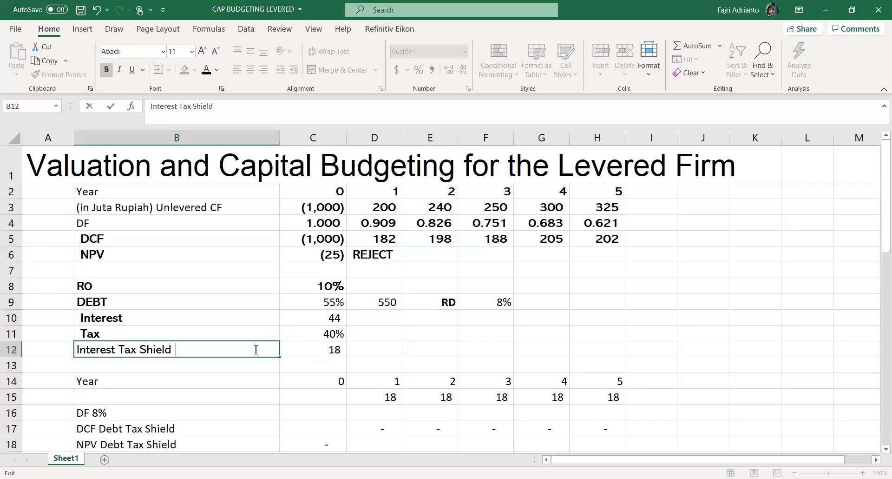
key("BackSpace")
type("Tc*INterest)")
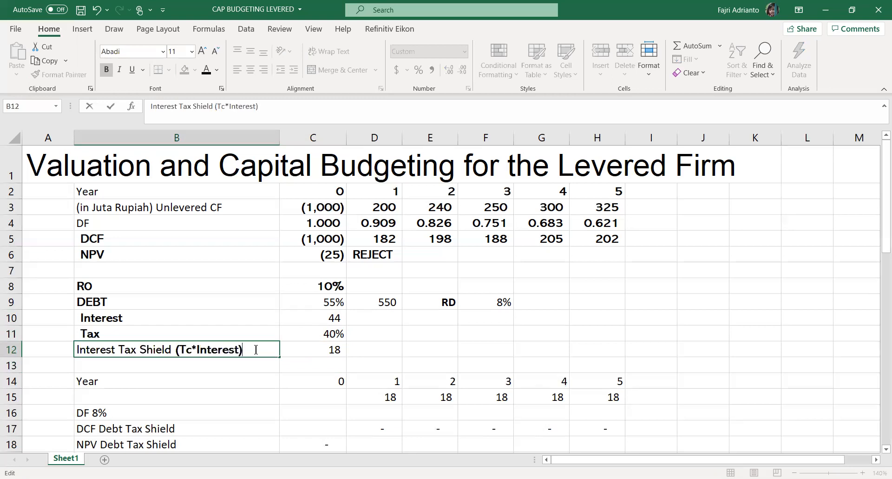
key("Return")
Replace the interest tax shield formula in C12 with =C11*C10, the tax rate times the interest.
left_click(316, 348)
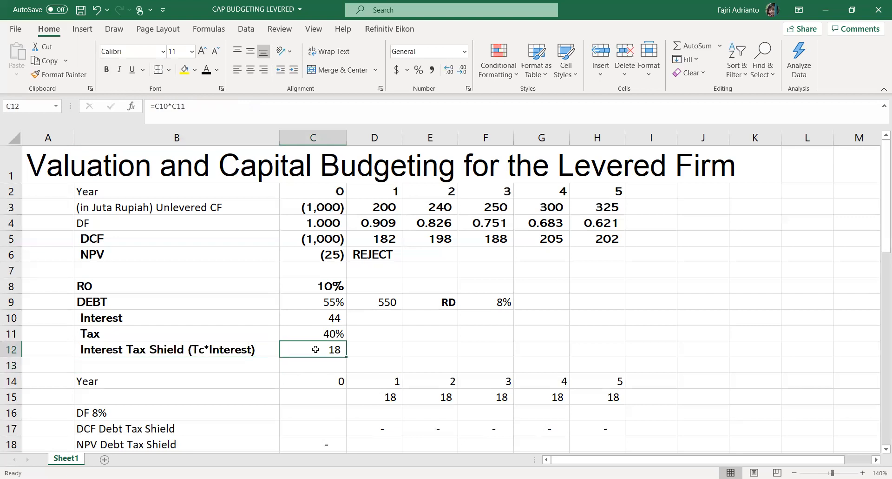
type("=")
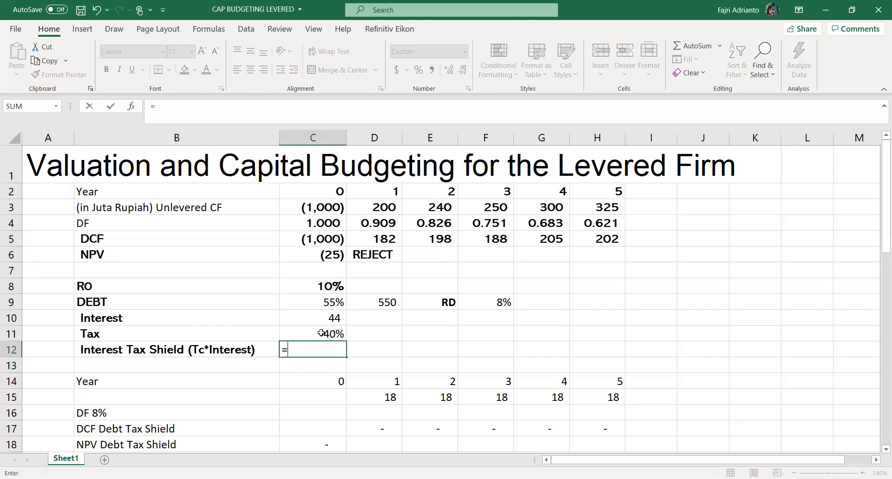
left_click(322, 333)
type("*")
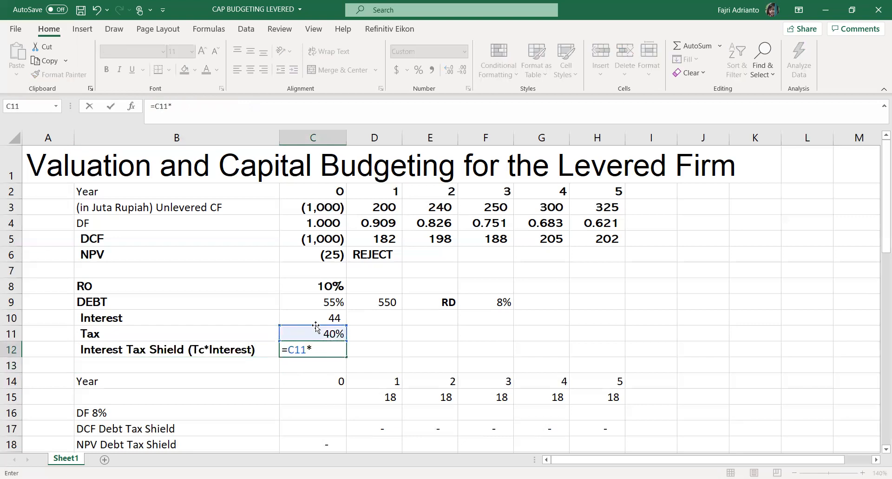
left_click(314, 317)
key("Return")
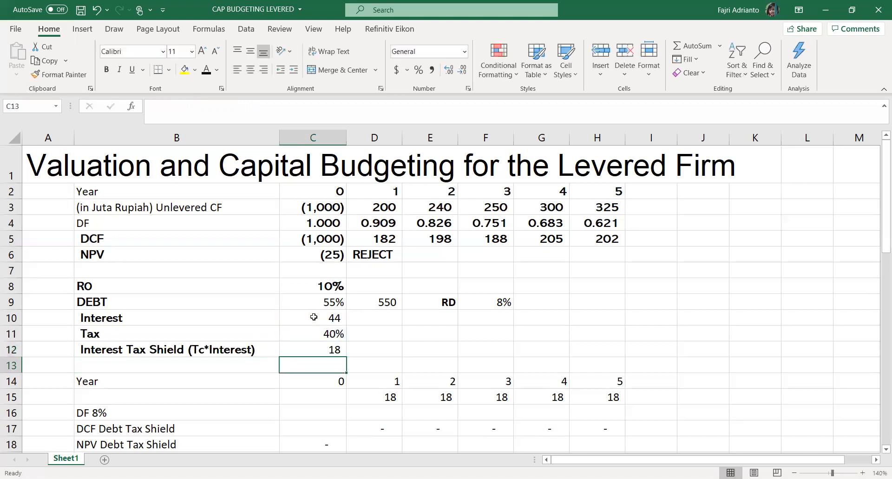
Examine the interest tax shield in C12 and its yearly amounts for years 1 to 5 in D15:H15.
left_click(329, 351)
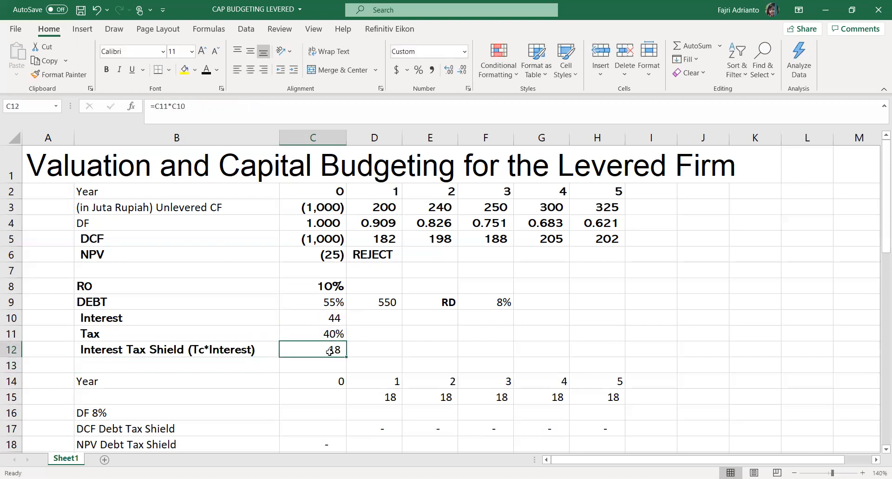
scroll(329, 351, "down", 1)
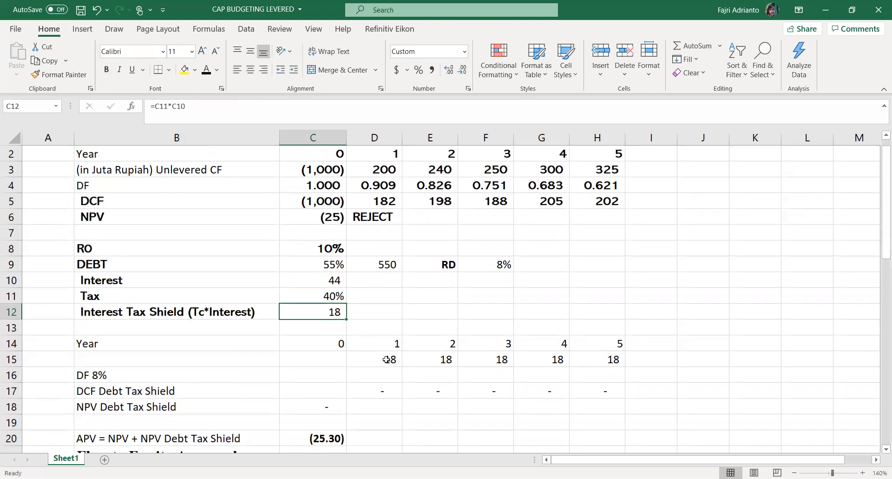
left_click(388, 360)
left_click(428, 359)
left_click(486, 359)
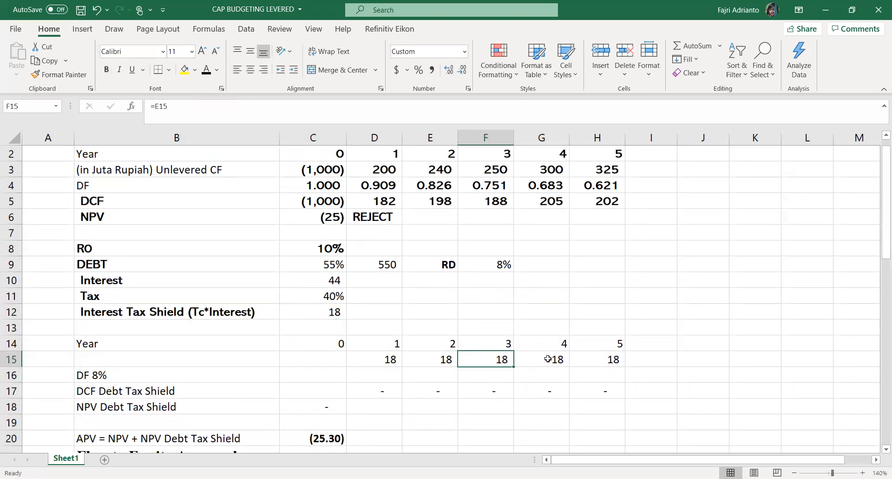
left_click(548, 359)
left_click(601, 360)
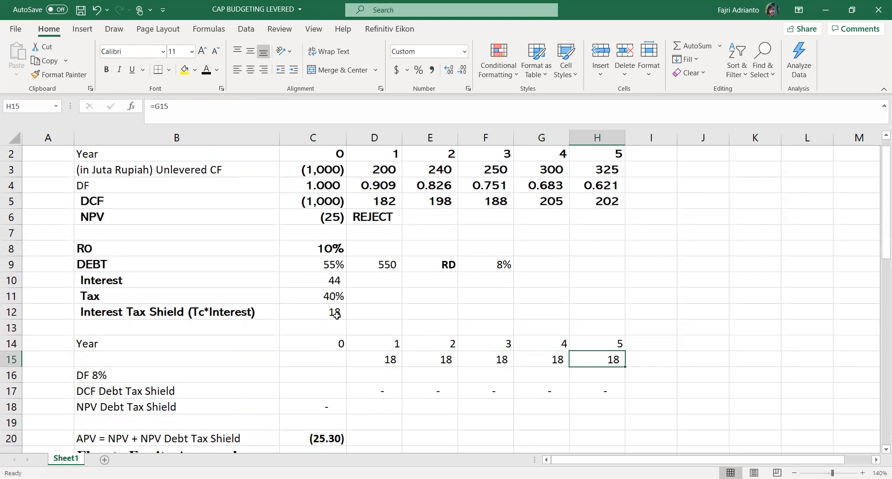
left_click(444, 360)
left_click(501, 359)
left_click(536, 361)
left_click(604, 361)
left_click(380, 359)
left_click(498, 365)
left_click(534, 363)
left_click(608, 361)
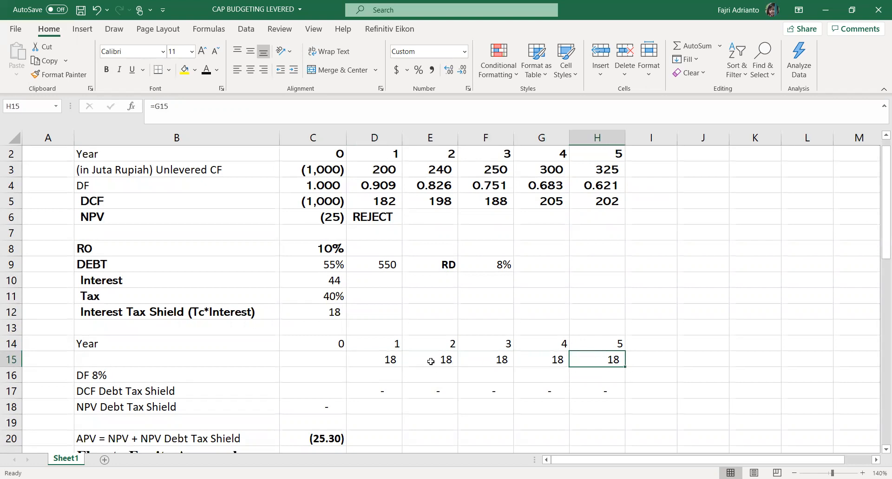
Re-enter the year 1 tax shield in D15 as =C12, linking it to the interest tax shield.
left_click(390, 360)
type("=")
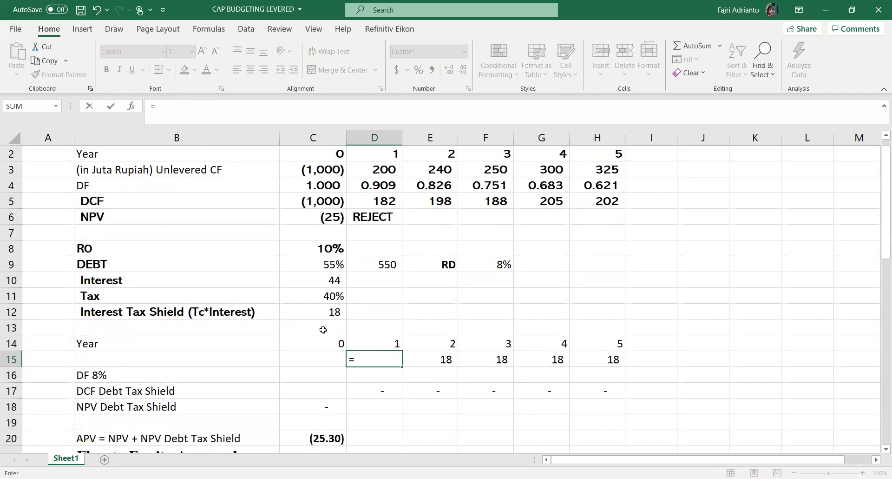
left_click(322, 310)
key("Return")
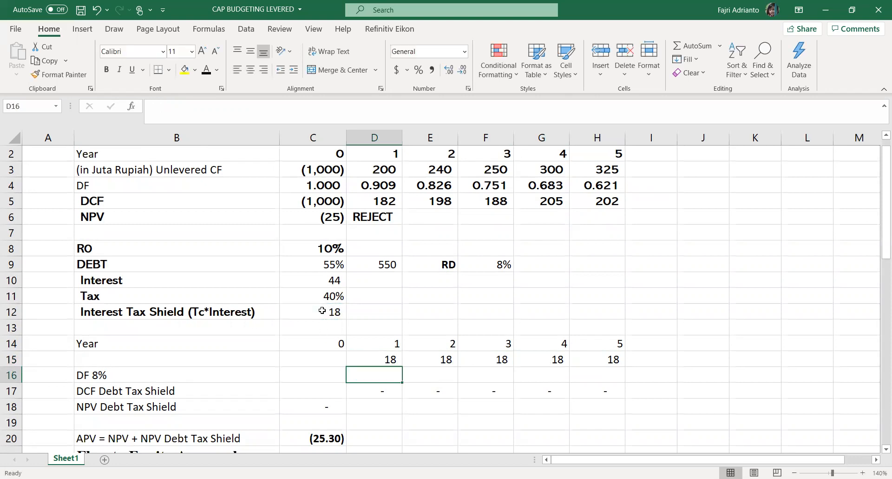
Clear the tax shields for years 2 to 5 in E15:H15 and enter =D15 in E15 for year 2.
left_click(430, 358)
left_click_drag(491, 358, 604, 360)
key("Delete")
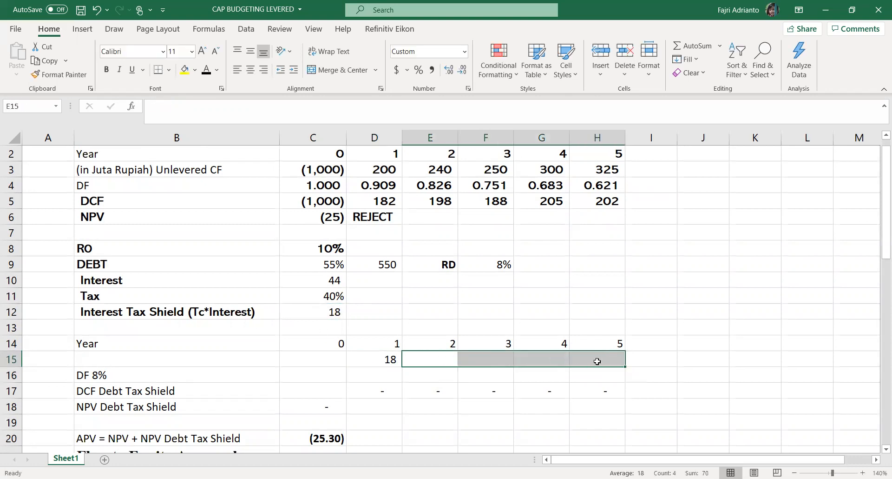
left_click(453, 356)
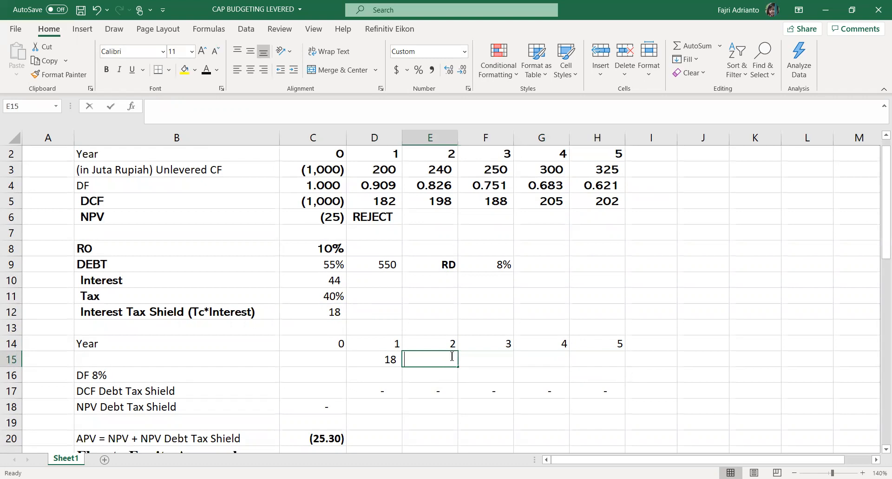
type("=")
left_click(370, 357)
key("Return")
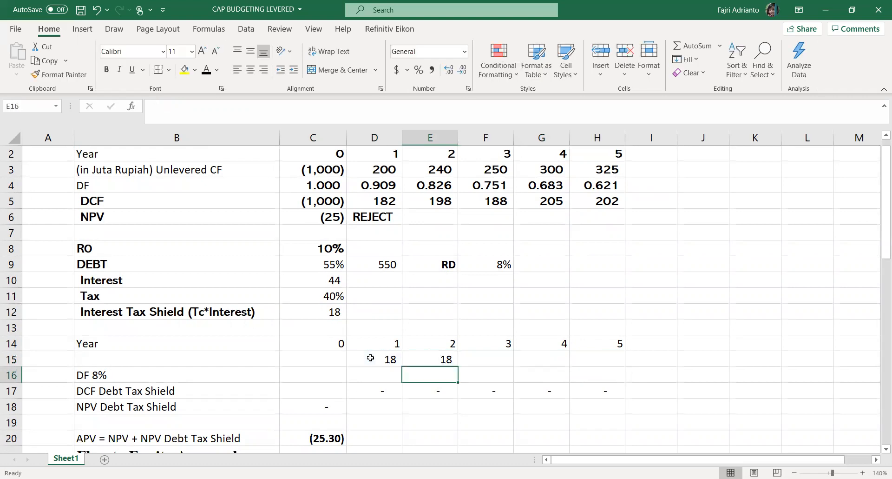
Fill the year 2 tax shield formula from E15 across to year 5 in H15.
left_click(427, 359)
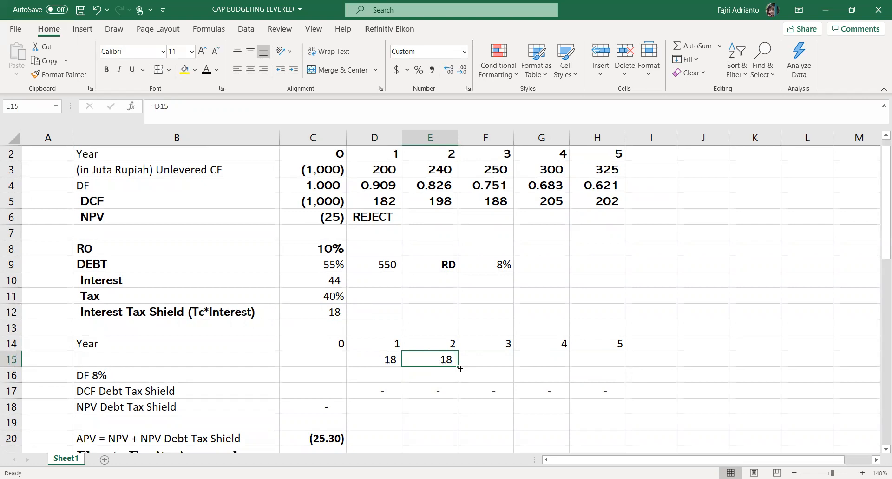
left_click_drag(458, 368, 626, 368)
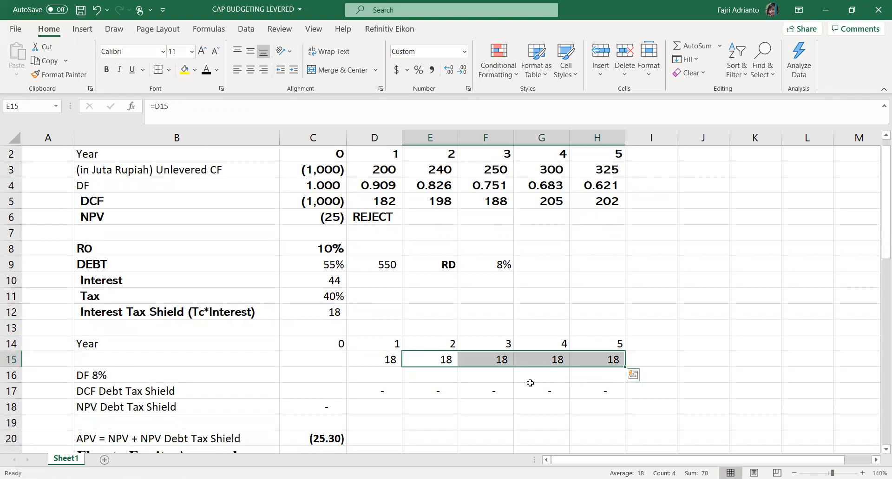
left_click(383, 369)
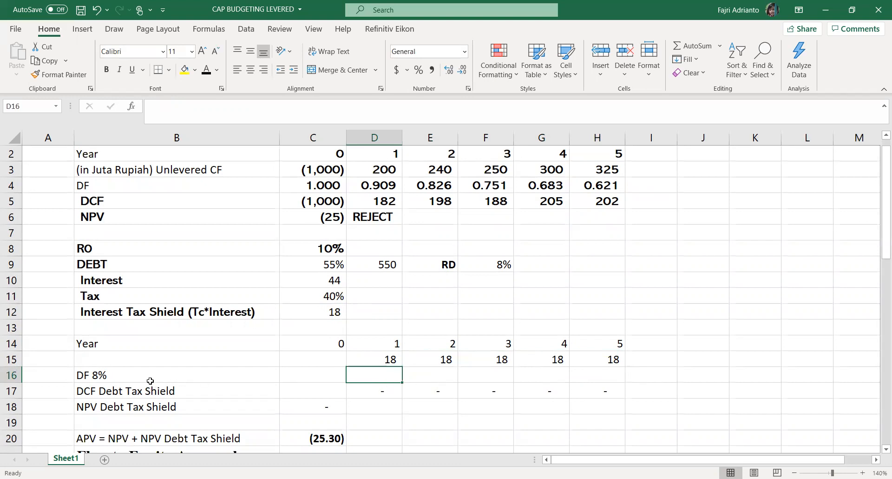
Enter the year 1 8% discount factor in D16 as =(1+$F$9)^D14 and fill it across to year 5 in H16.
left_click(117, 374)
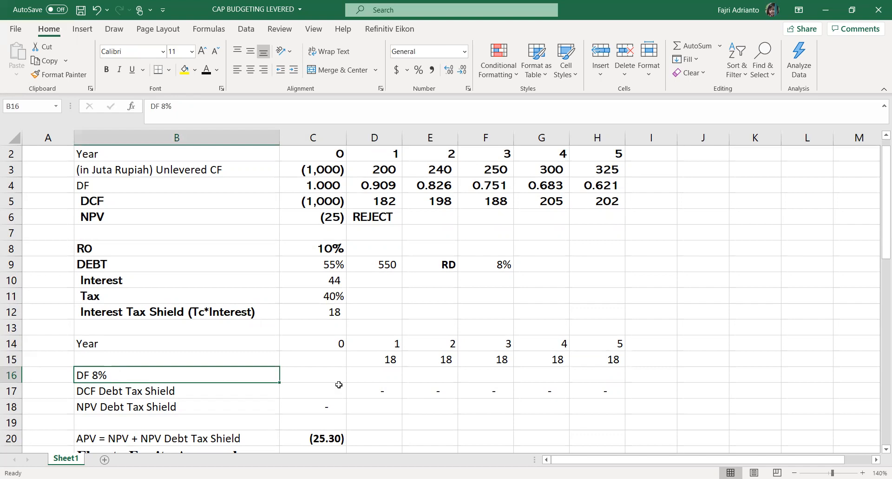
left_click(372, 375)
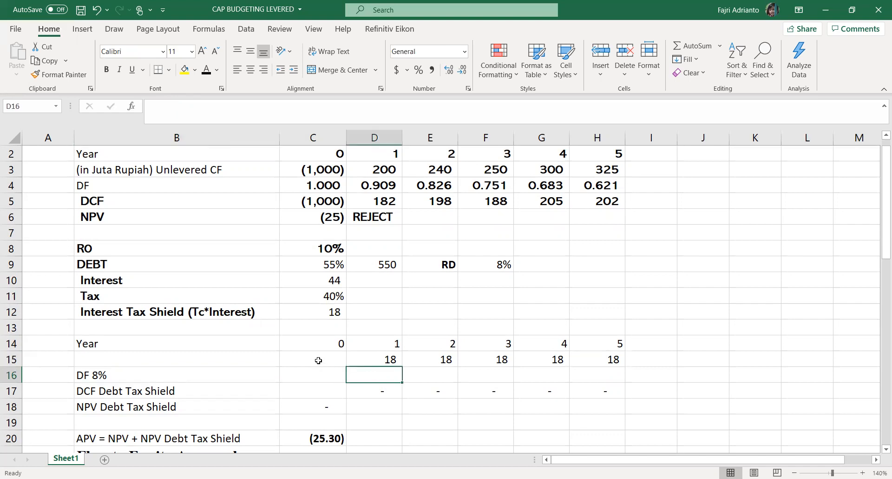
left_click(318, 370)
left_click(374, 375)
type("=")
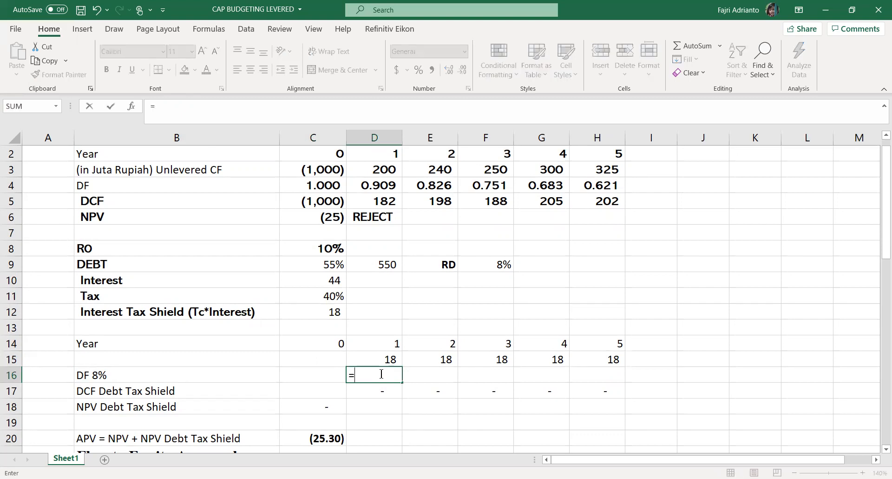
type("(1+")
left_click(500, 263)
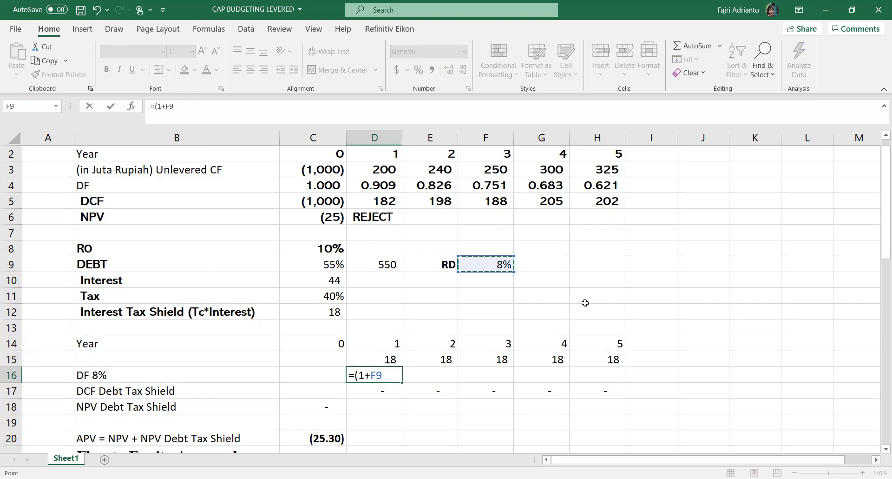
key("F4")
type(")^")
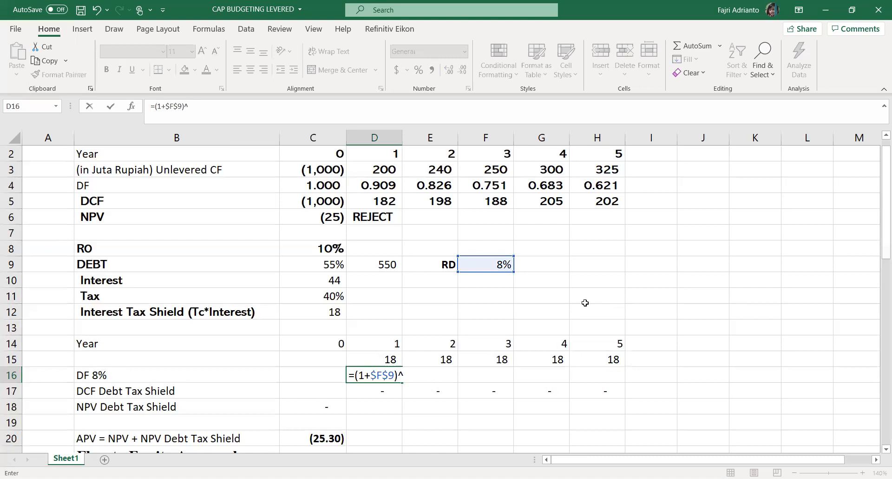
left_click(375, 342)
key("Return")
left_click(397, 376)
left_click_drag(400, 380, 606, 379)
Clear the discounted debt tax shields in D17:H17 and enter =D15/D16 in D17 for year 1.
left_click_drag(379, 391, 609, 394)
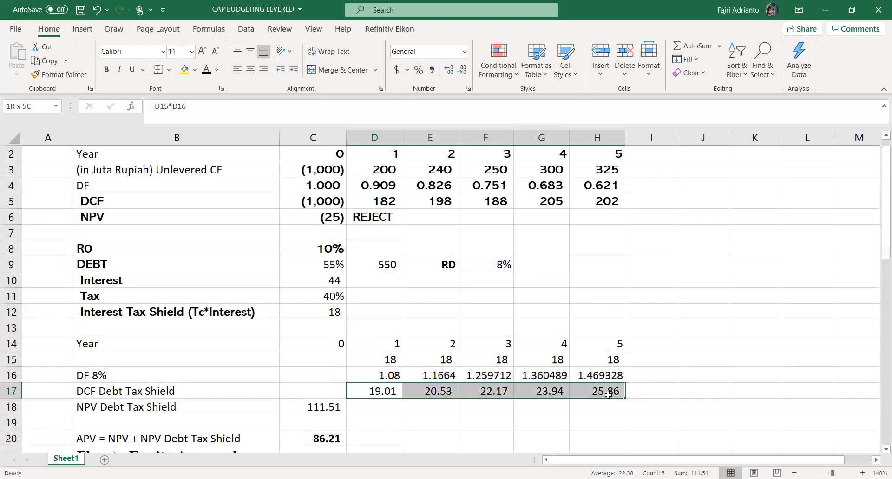
key("Delete")
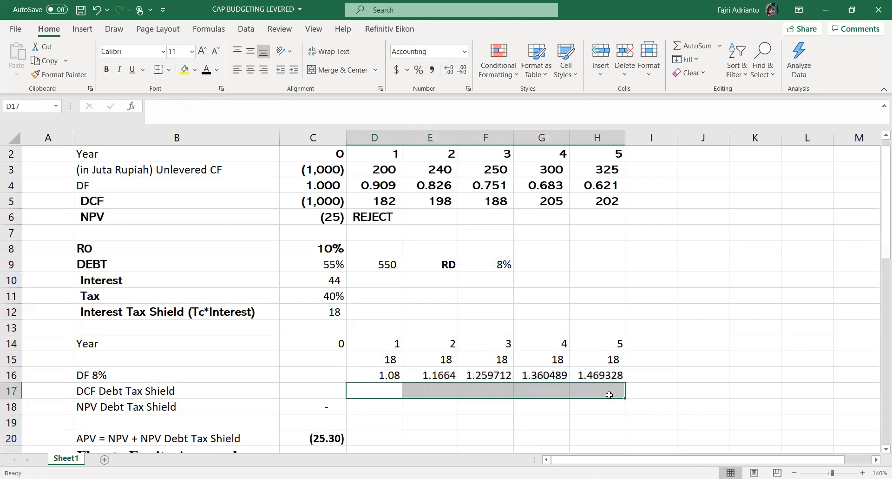
left_click(141, 390)
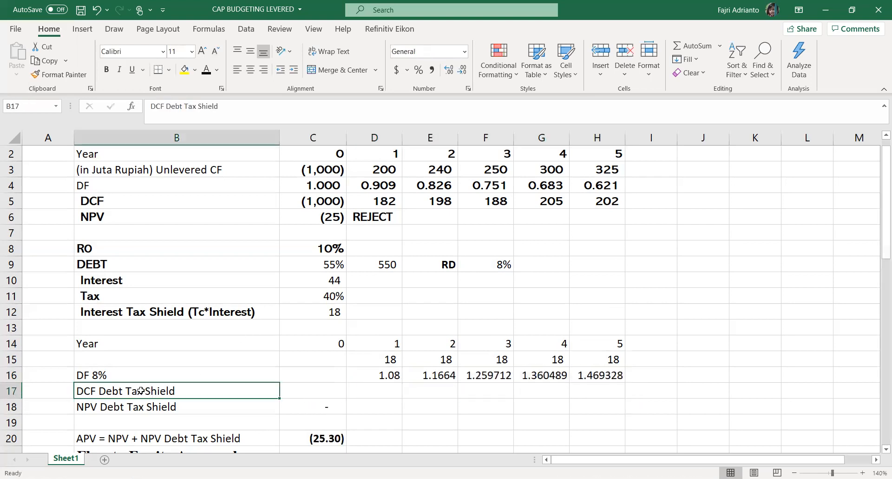
left_click(381, 389)
type("=")
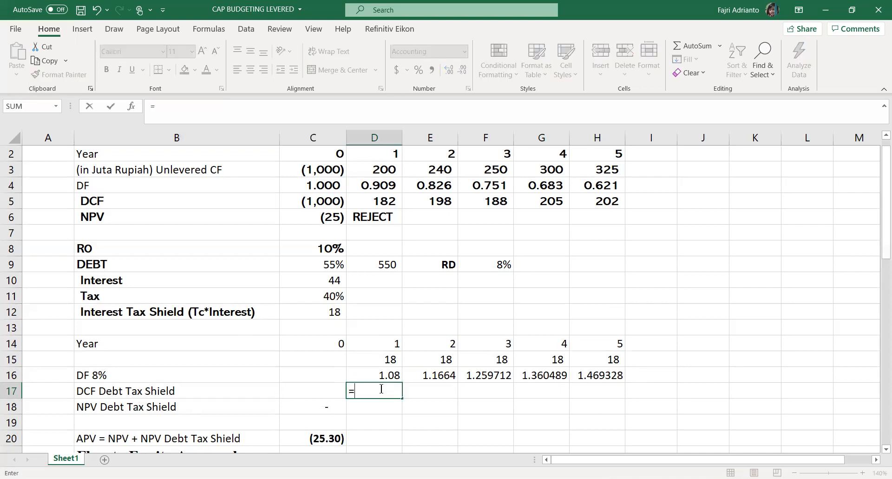
left_click(379, 358)
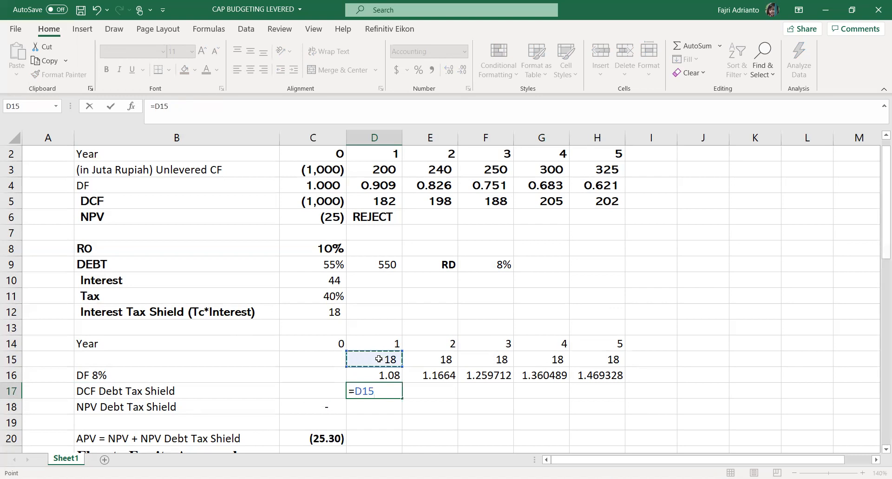
type("*")
left_click(374, 375)
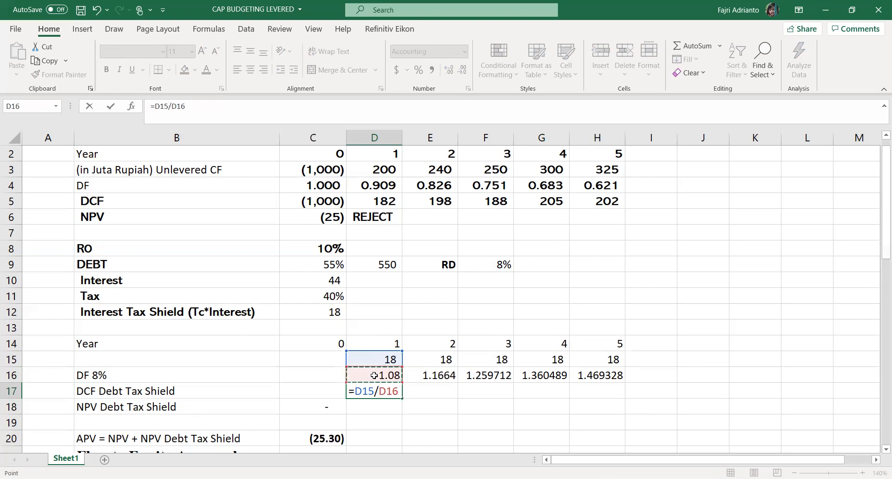
key("Return")
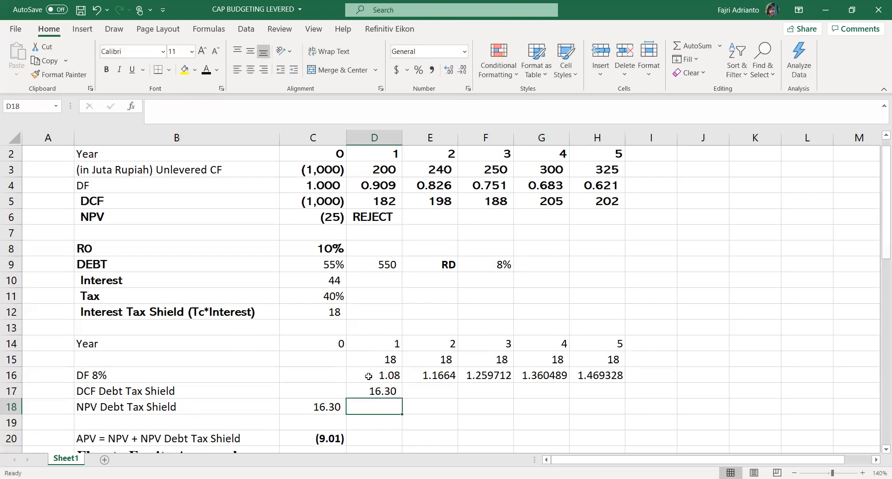
Make the exponent negative in D16, giving =(1+$F$9)^-D14, and refill the discount factors through H16.
left_click(381, 372)
double_click(378, 375)
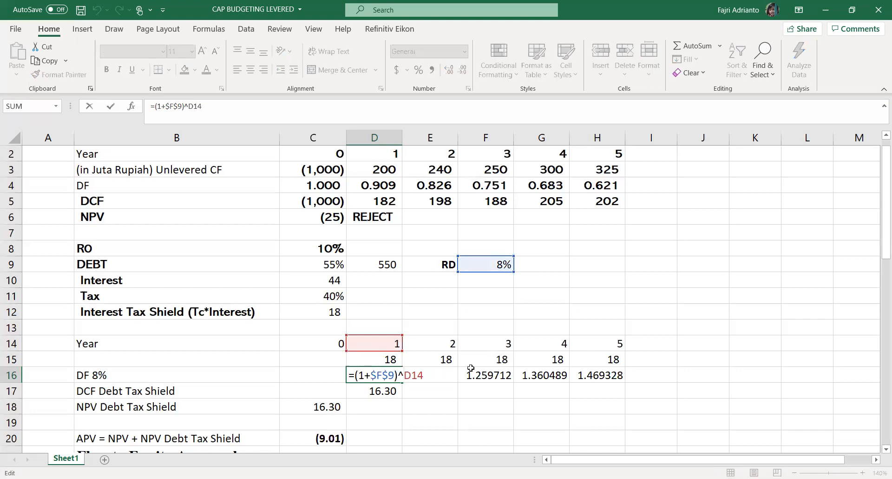
type("-")
key("Return")
left_click(393, 374)
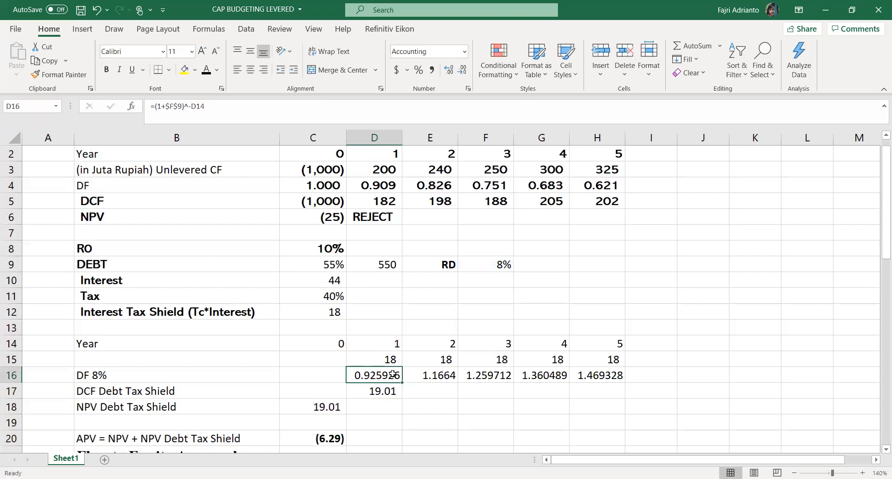
left_click_drag(402, 380, 604, 377)
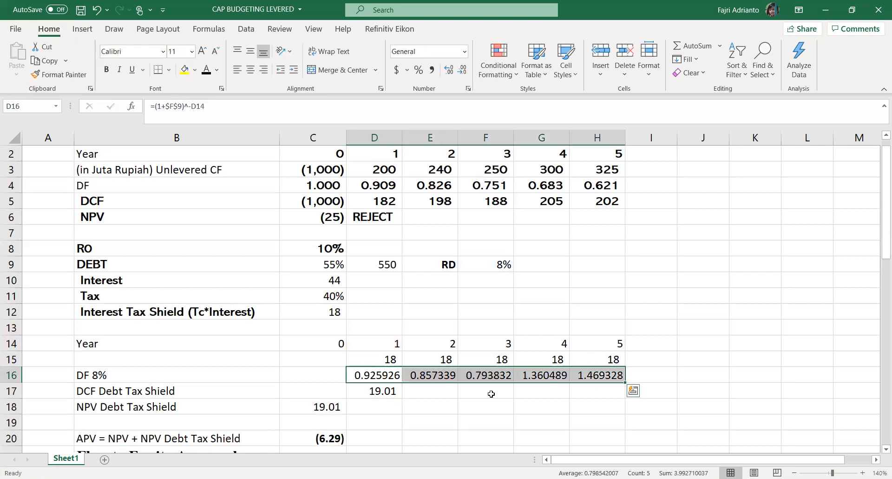
Change the year 1 discounted tax shield in D17 to =D15*D16 and fill it across to year 5 in H17.
left_click(377, 393)
double_click(378, 392)
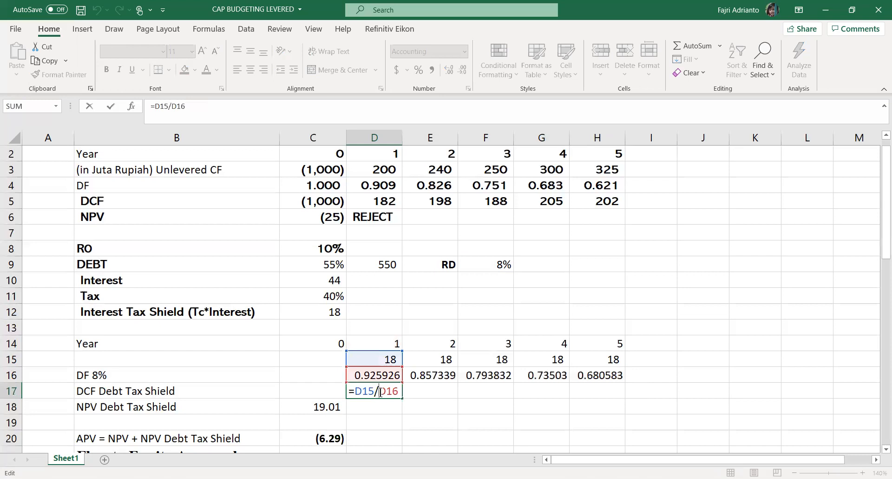
key("BackSpace")
type("*")
key("Return")
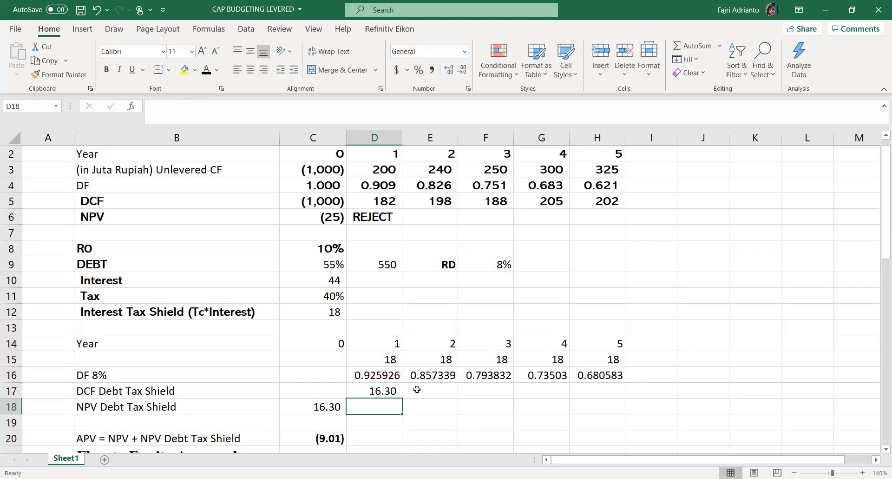
left_click(386, 393)
left_click_drag(401, 396, 619, 393)
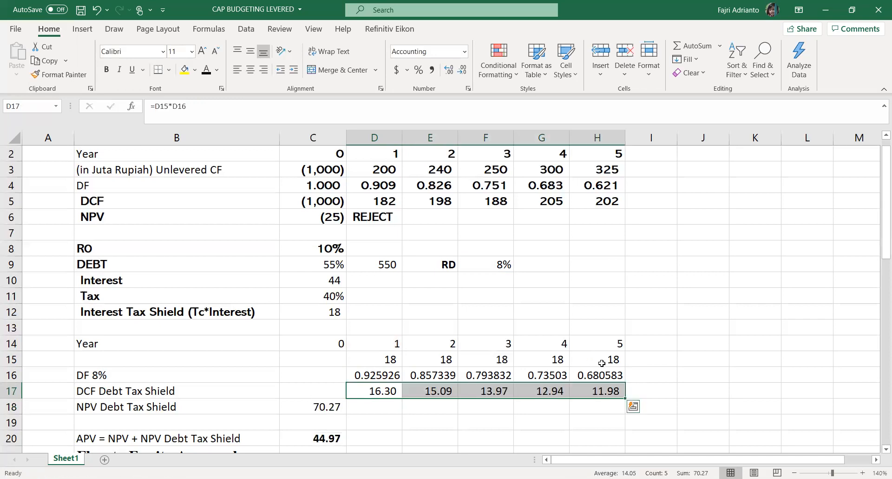
Clear the NPV Debt Tax Shield in C18 and re-enter it as =SUM(D17:H17).
scroll(599, 364, "down", 1)
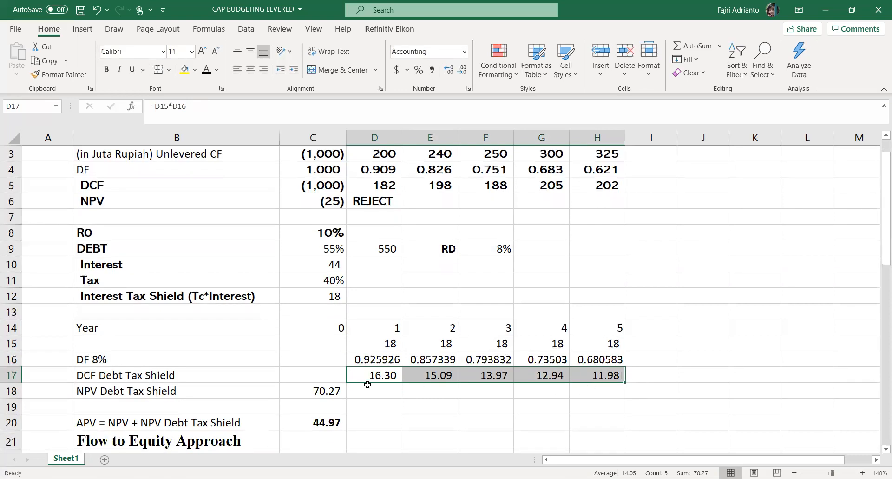
left_click(332, 388)
key("Delete")
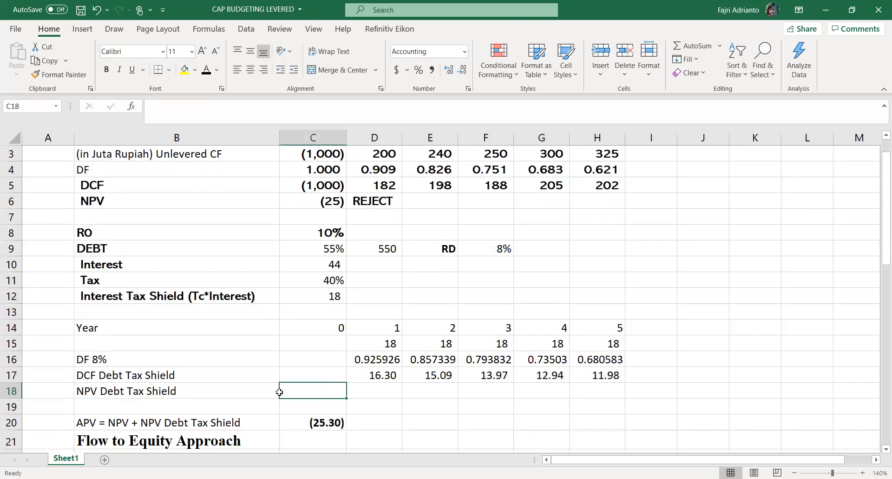
scroll(134, 395, "down", 1)
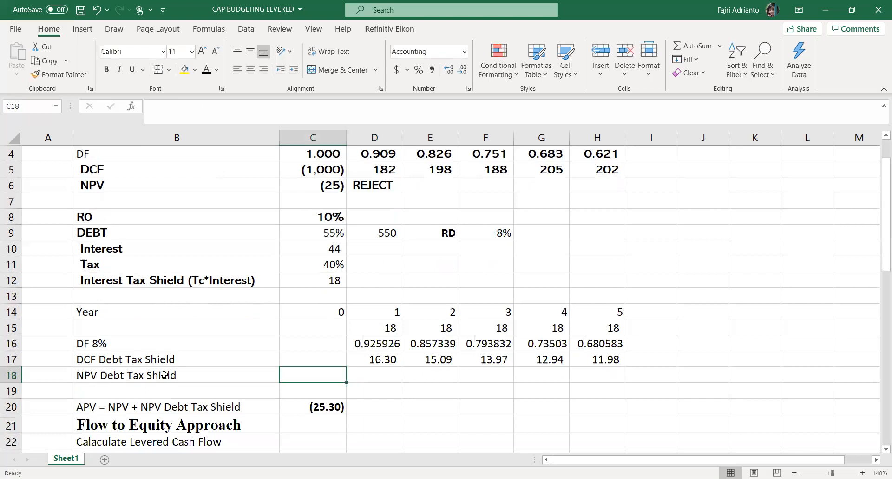
type("=")
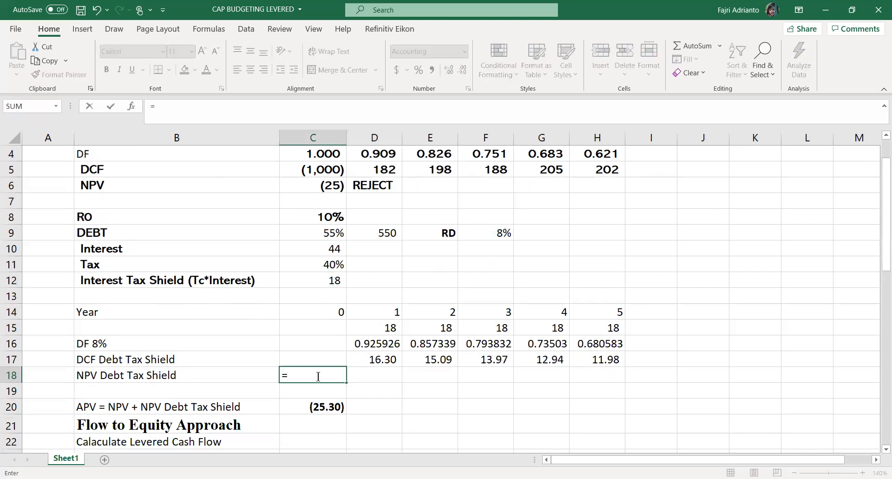
type("SUM(")
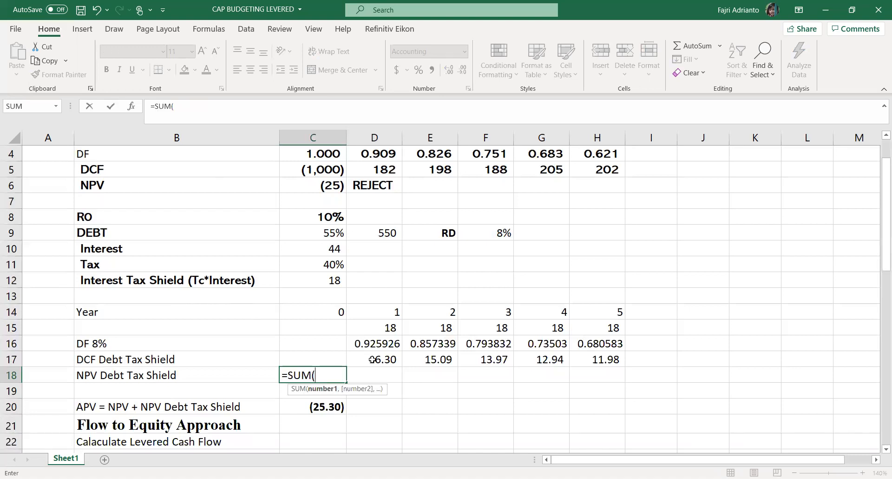
left_click(373, 359)
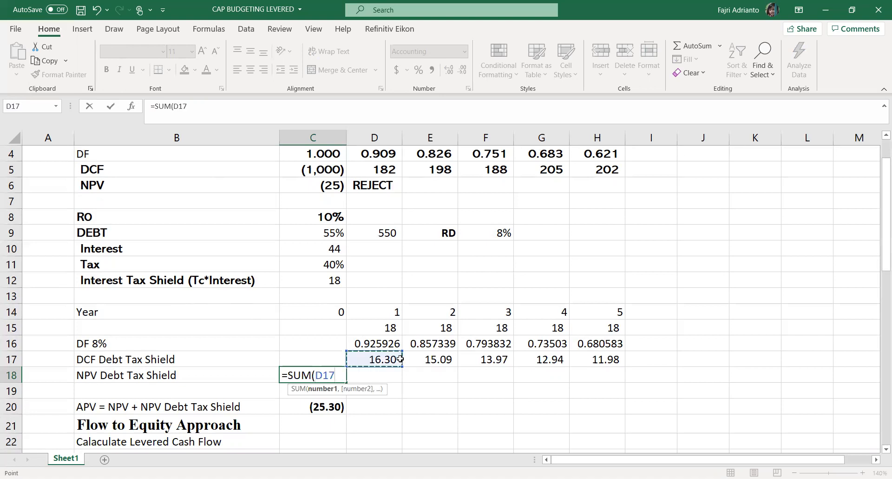
left_click(614, 361, "shift")
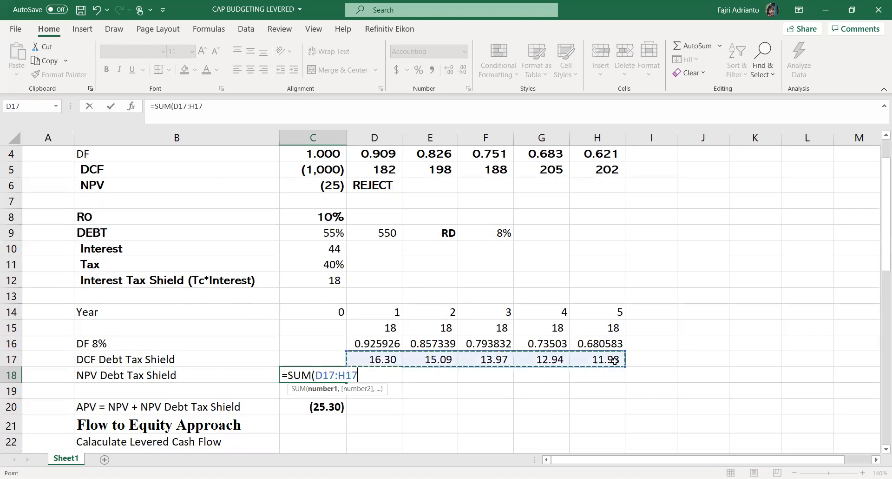
type(")")
key("Return")
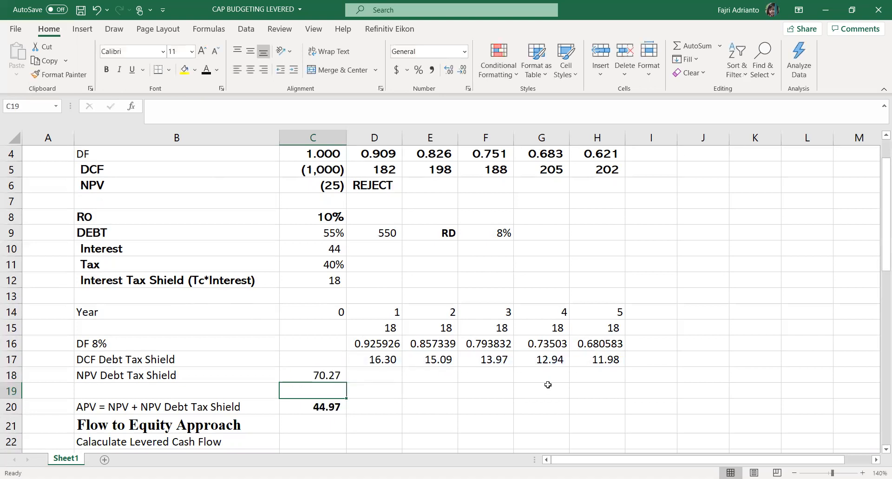
Examine the APV formula in C20 together with the NPV Debt Tax Shield in C18 and the unlevered NPV in C6.
left_click(330, 374)
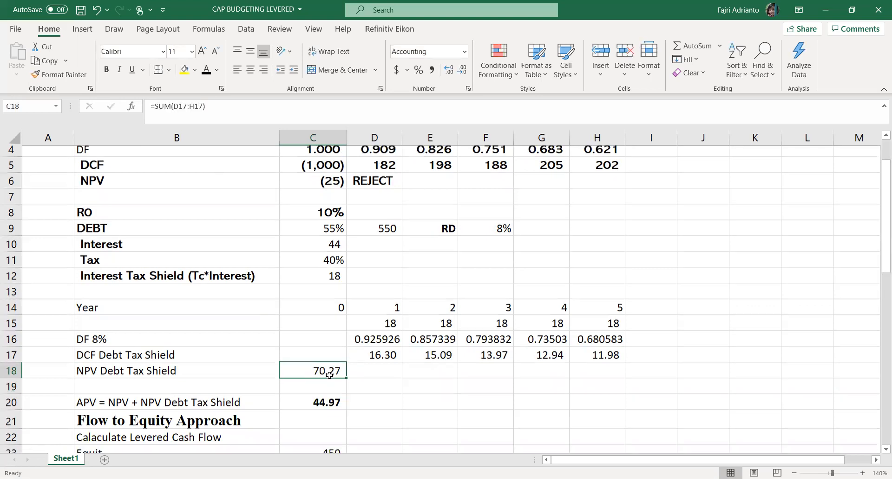
scroll(279, 379, "down", 1)
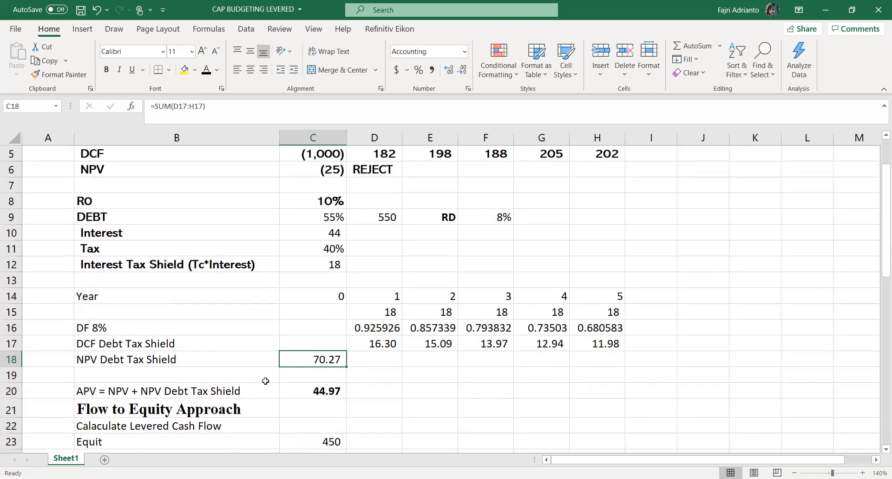
left_click(89, 393)
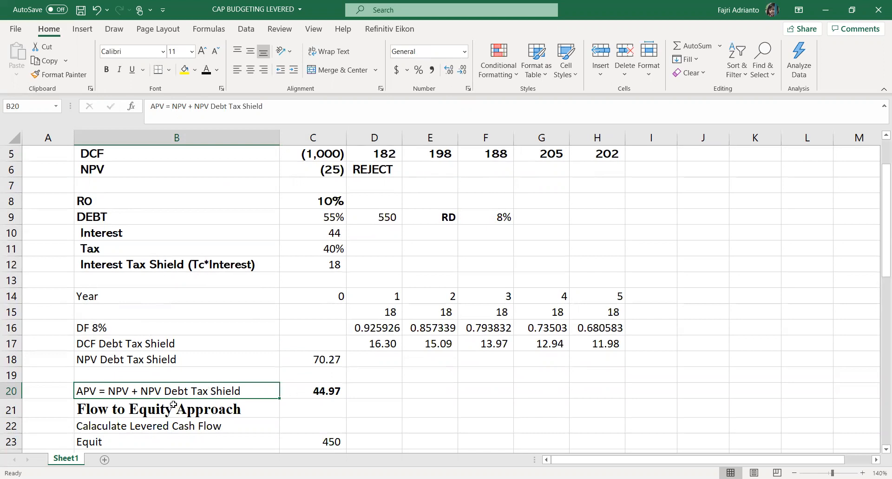
left_click(324, 391)
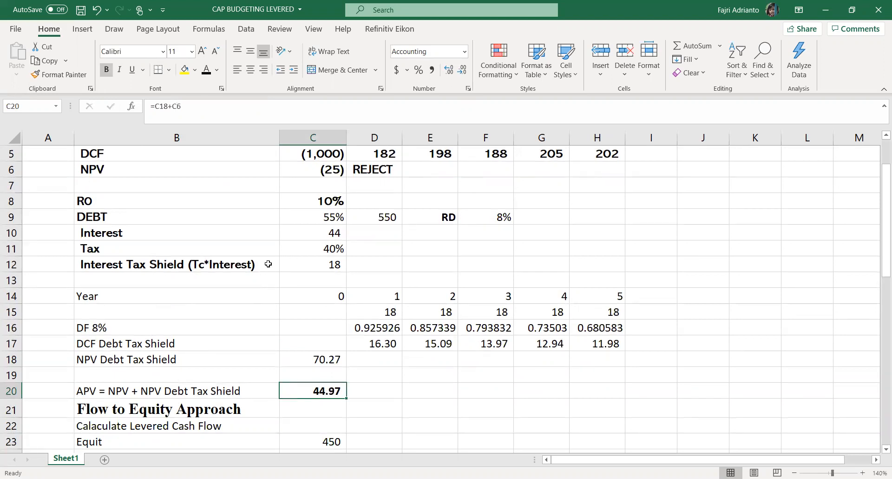
scroll(310, 207, "up", 1)
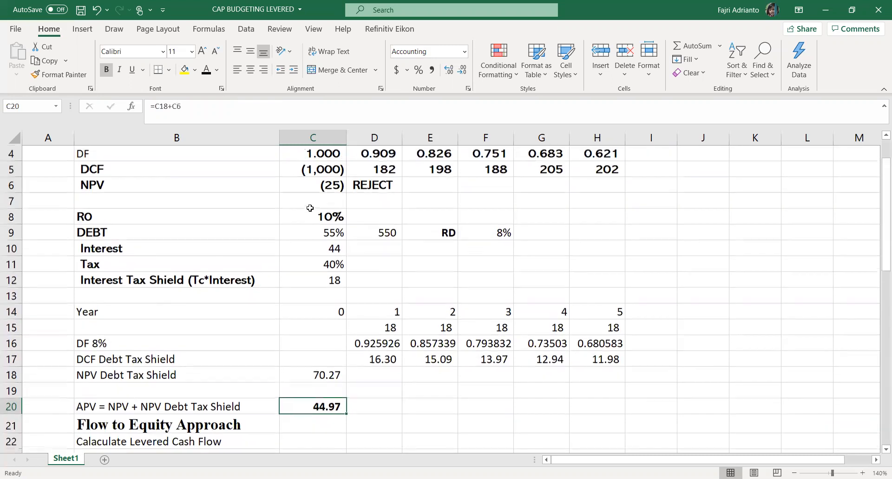
left_click(326, 186)
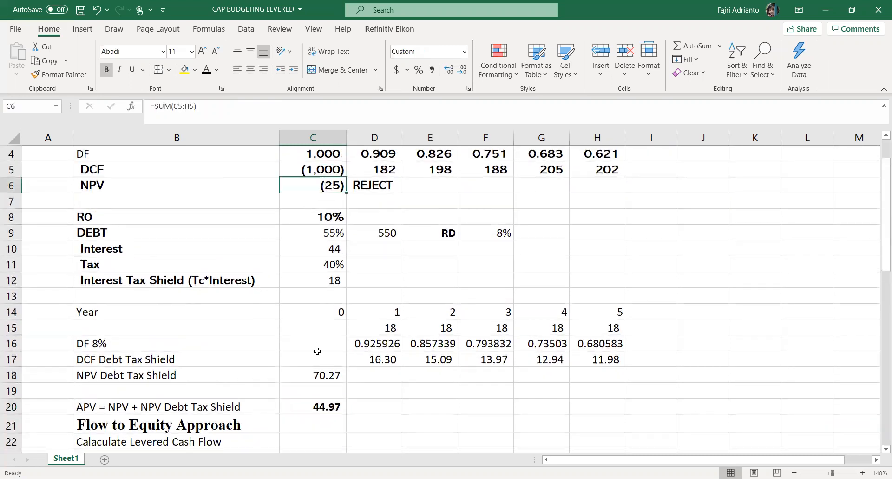
Clear the APV in C20 and re-enter it as =C6+C18, adding the NPV Debt Tax Shield to the unlevered NPV.
left_click(317, 404)
key("Delete")
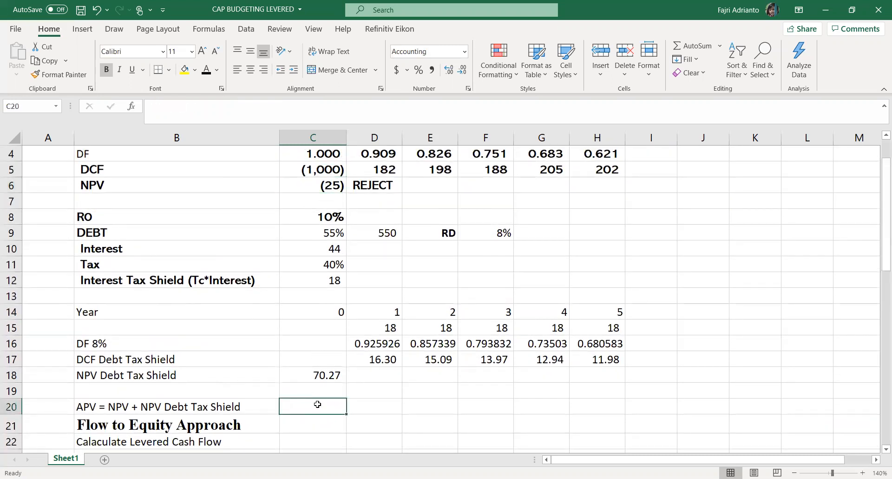
left_click(320, 184)
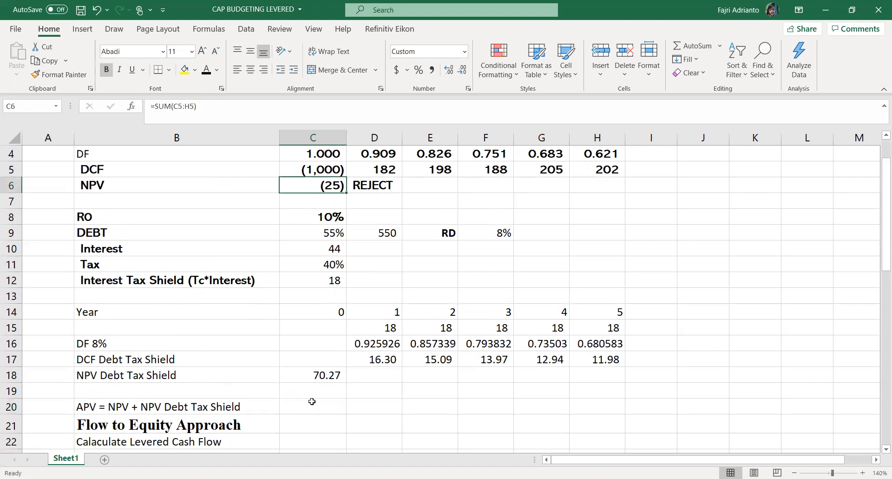
left_click(317, 375)
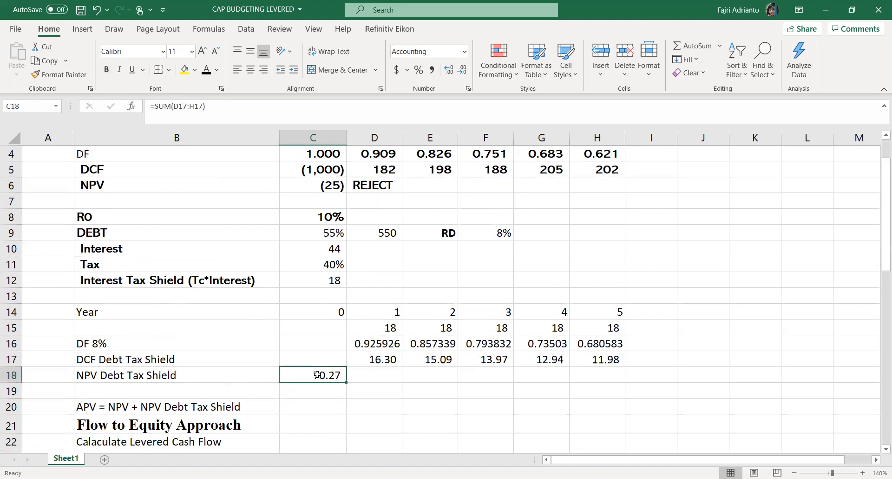
left_click(313, 409)
type("=")
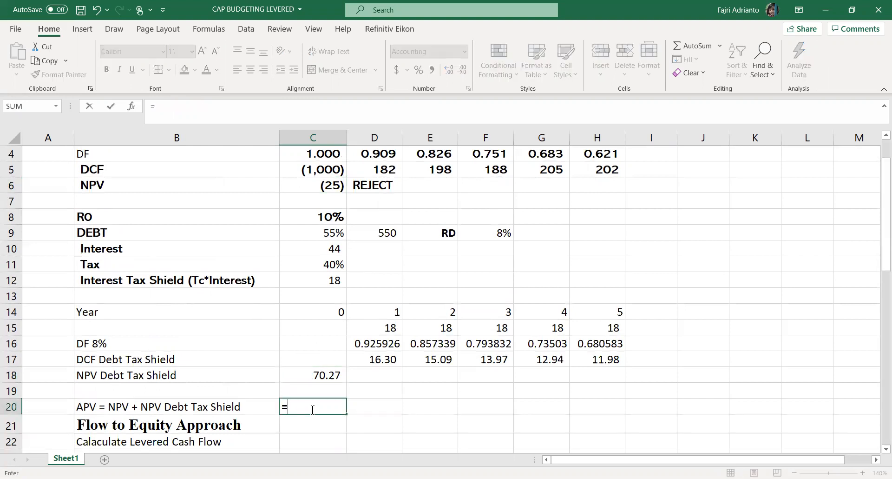
left_click(313, 186)
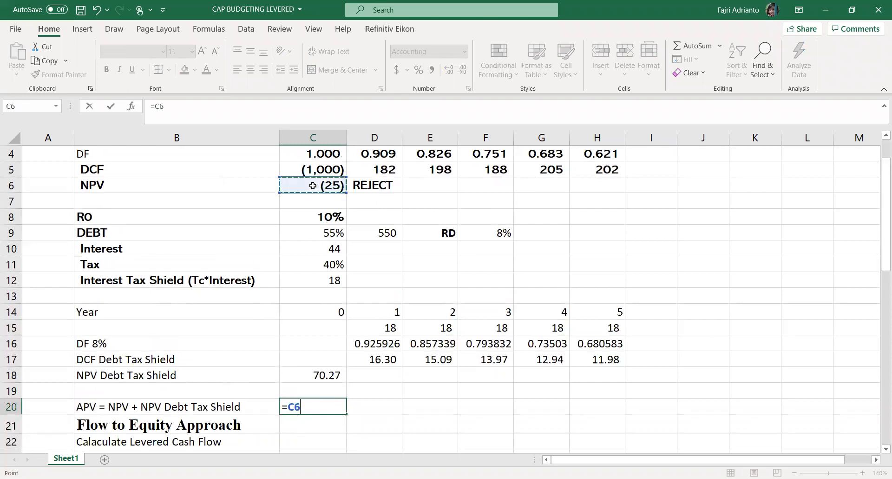
type("+")
left_click(321, 374)
key("Return")
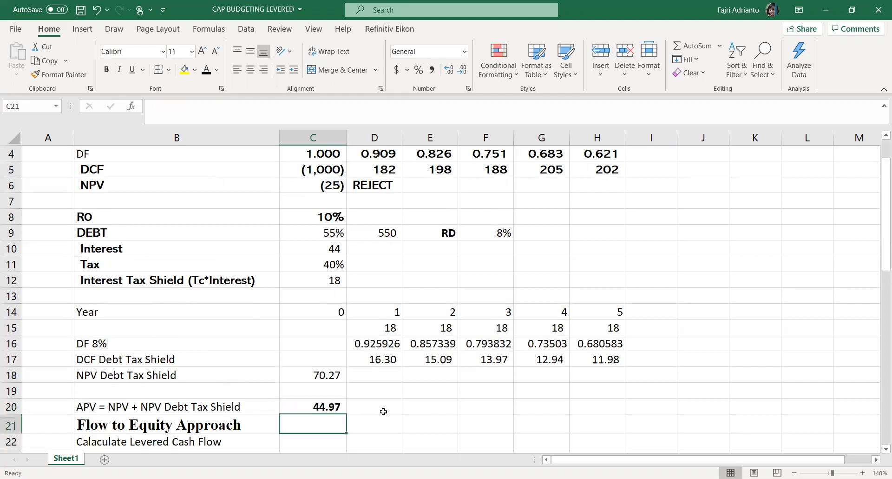
Enter the decision ACCEPT in D20 beside the APV result.
left_click(357, 403)
type("AC")
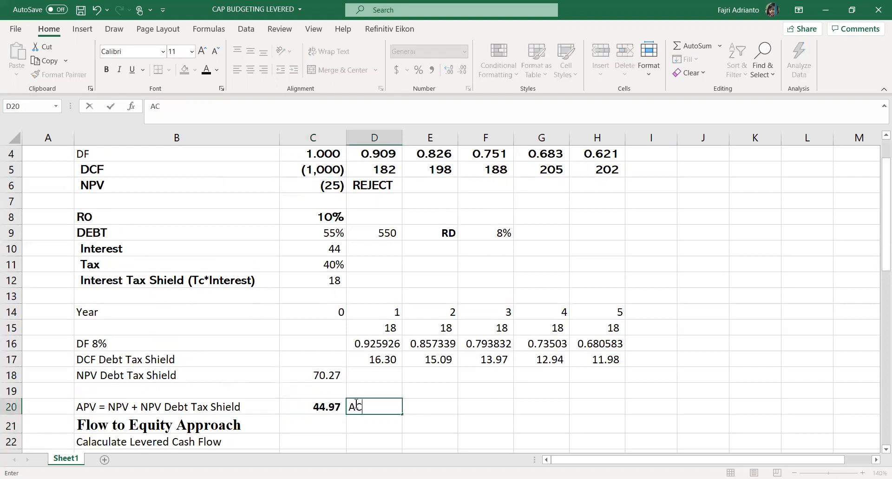
type("CEPT")
key("Return")
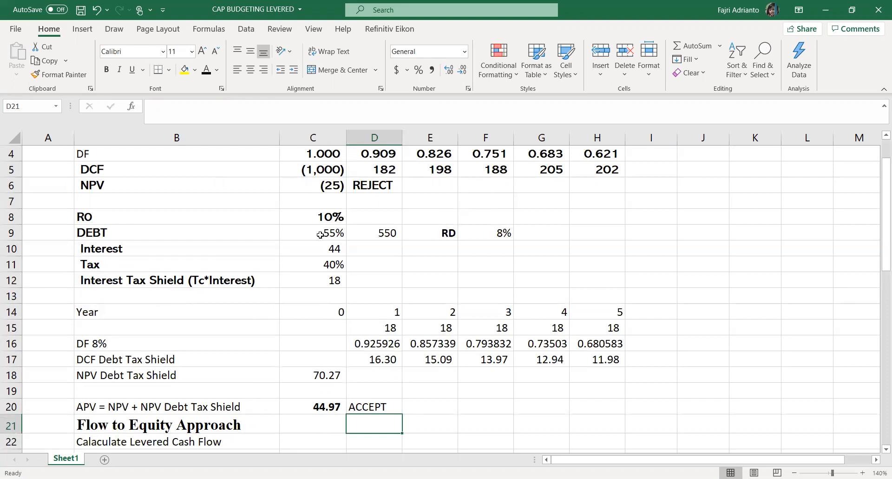
Correct the misspelled label in B23 under Flow to Equity Approach to Equity.
scroll(288, 198, "up", 1)
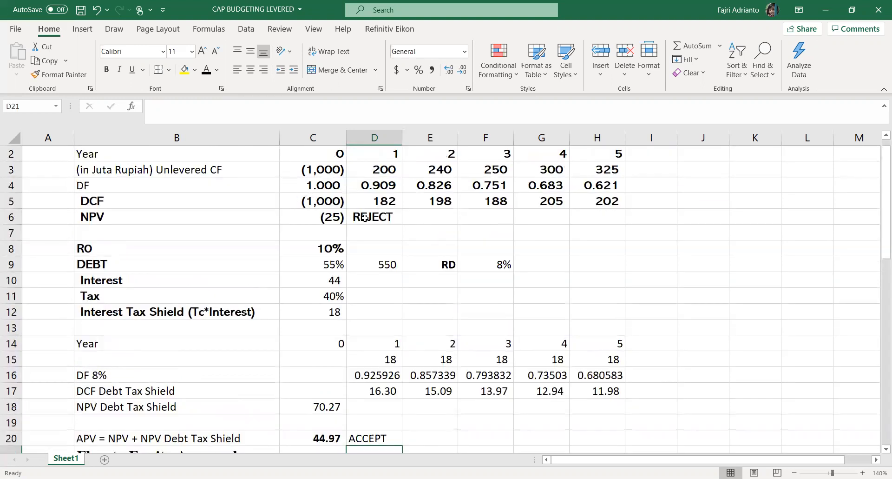
scroll(357, 251, "down", 1)
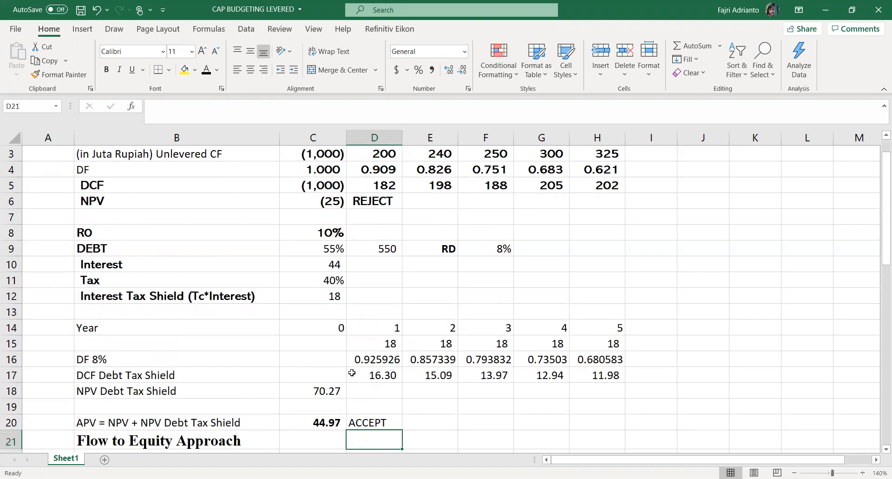
scroll(351, 372, "down", 2)
scroll(352, 372, "down", 2)
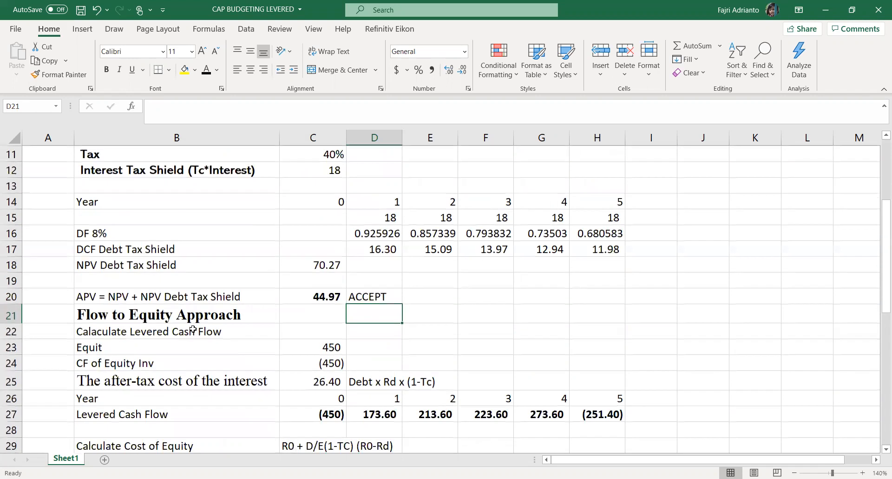
scroll(193, 329, "down", 1)
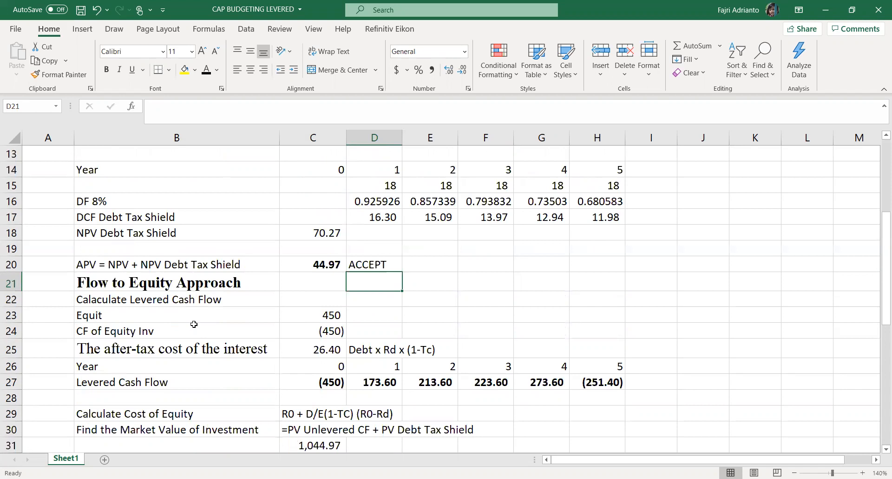
left_click(160, 302)
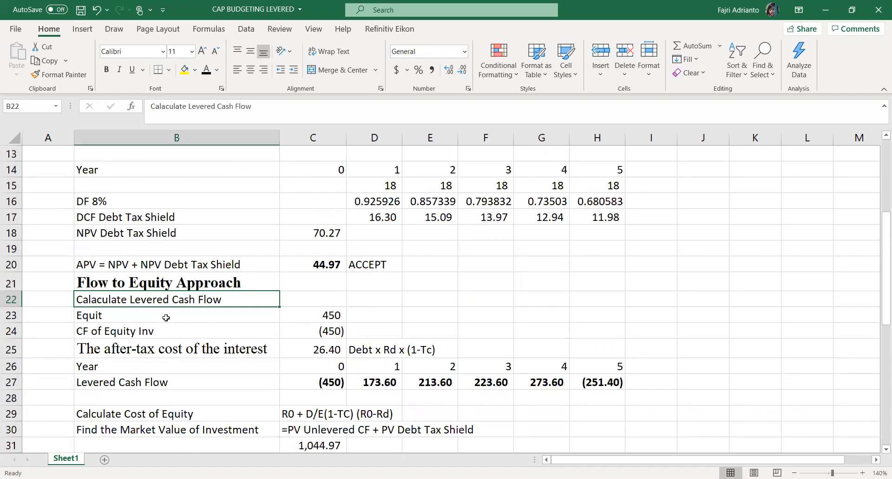
double_click(139, 314)
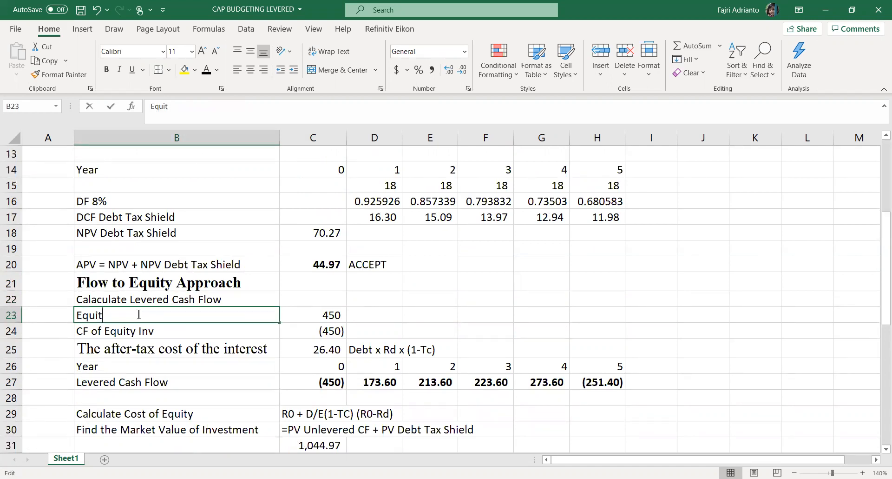
type("y")
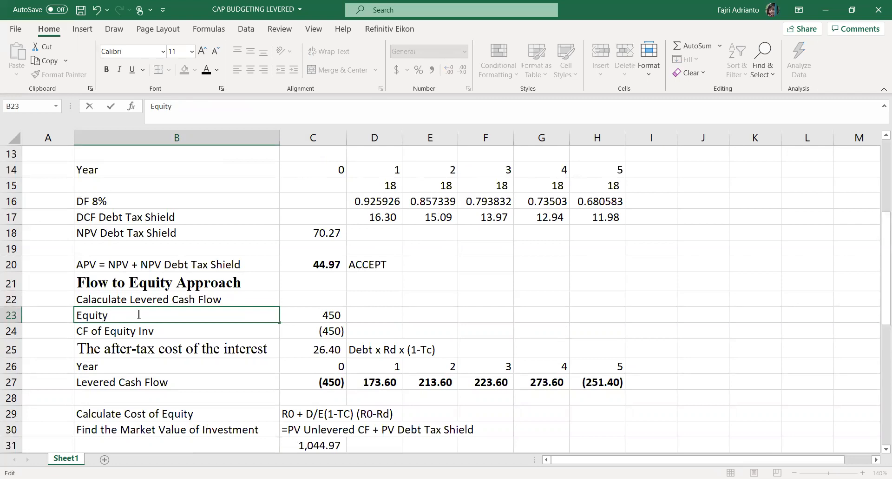
left_click(262, 334)
left_click(180, 316)
Re-enter the Equity amount in C23 as =-C3-D9, subtracting the debt amount from the initial investment.
scroll(321, 340, "up", 3)
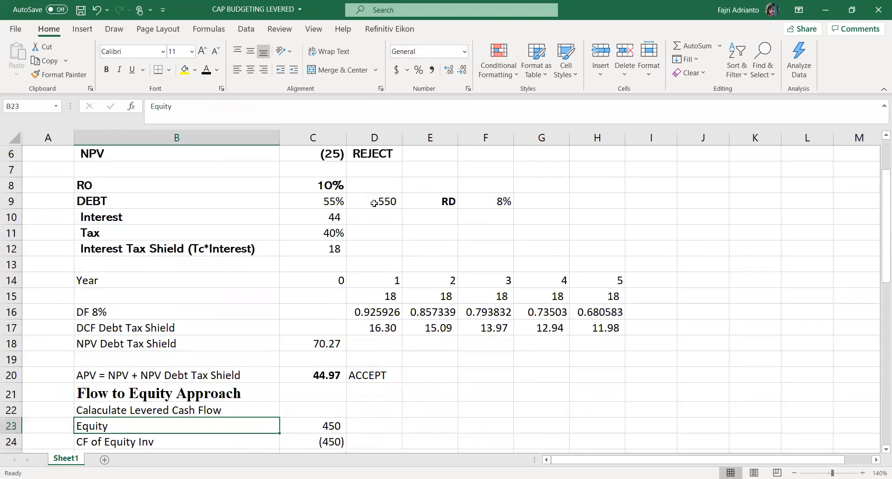
left_click(377, 201)
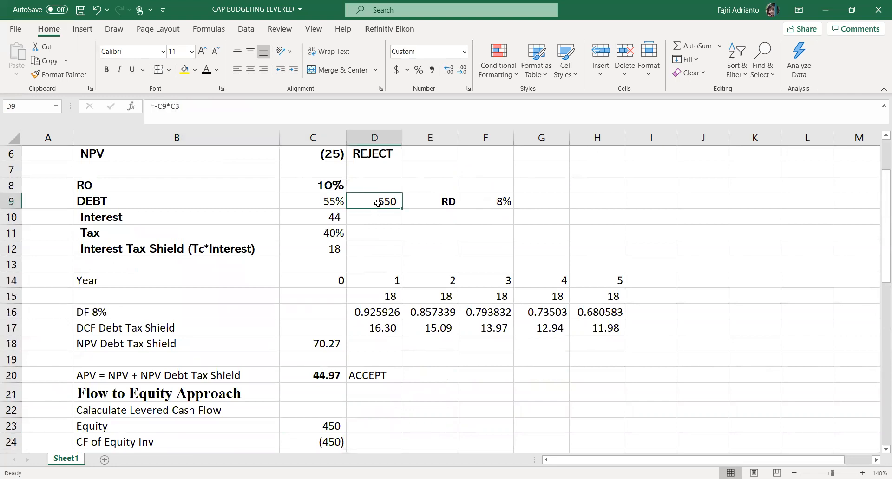
scroll(377, 201, "down", 1)
left_click(326, 374)
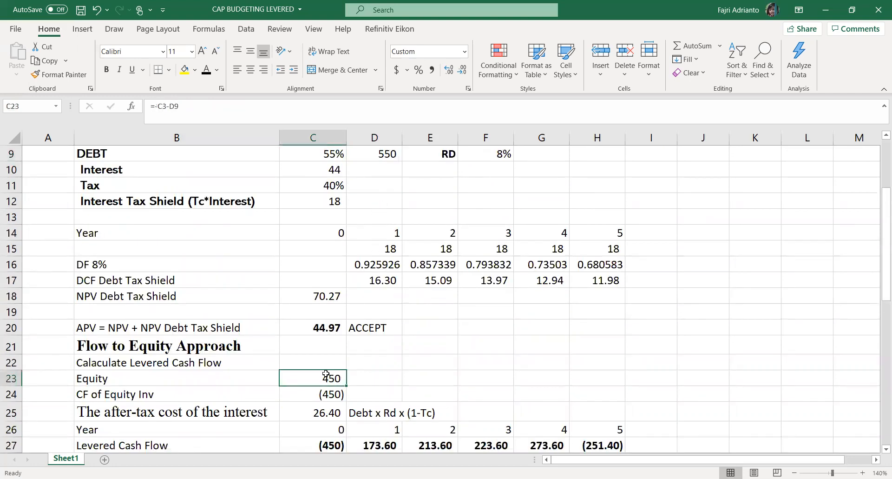
type("=")
scroll(309, 374, "up", 2)
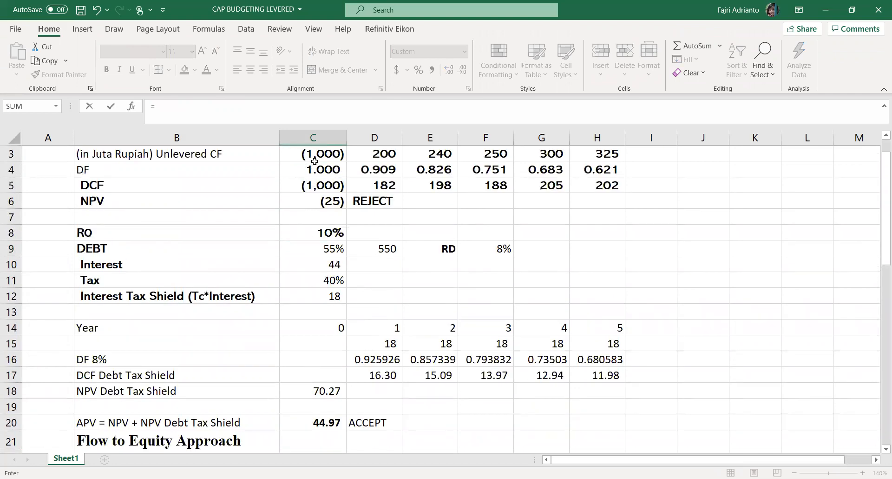
scroll(290, 198, "up", 1)
left_click(311, 200)
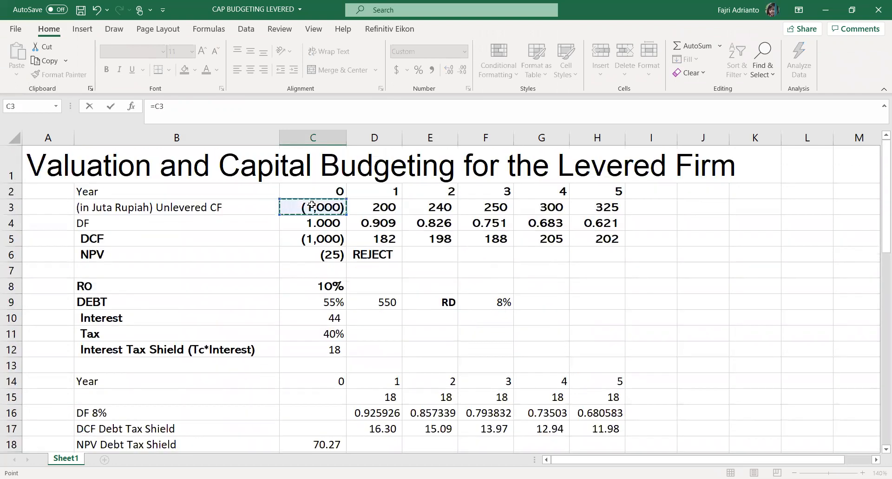
left_click(188, 107)
type("-")
scroll(358, 297, "down", 2)
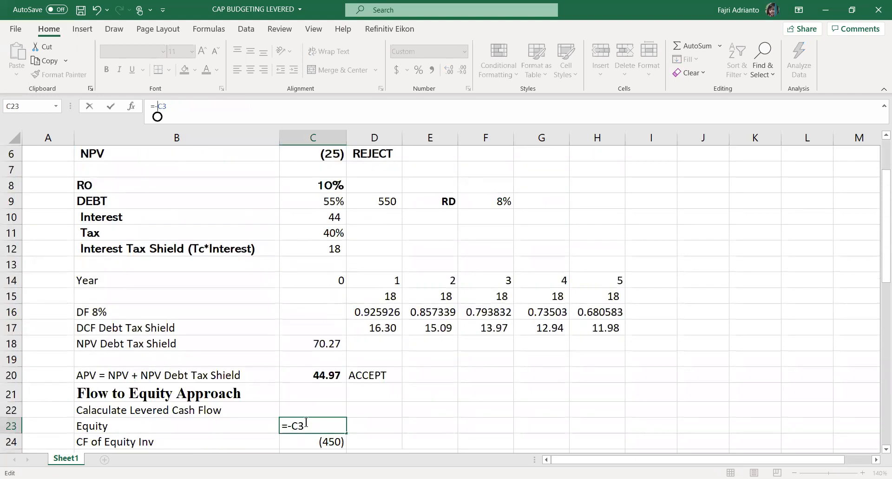
left_click(308, 421)
scroll(309, 419, "up", 2)
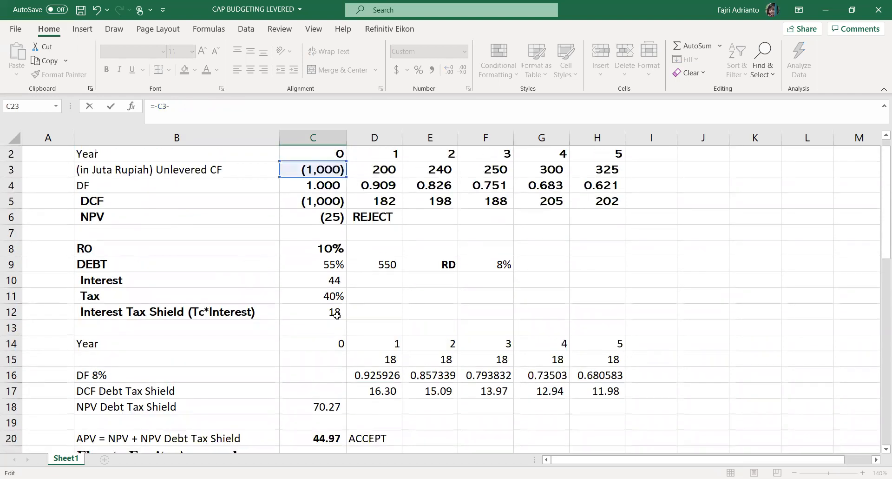
left_click(381, 264)
key("Return")
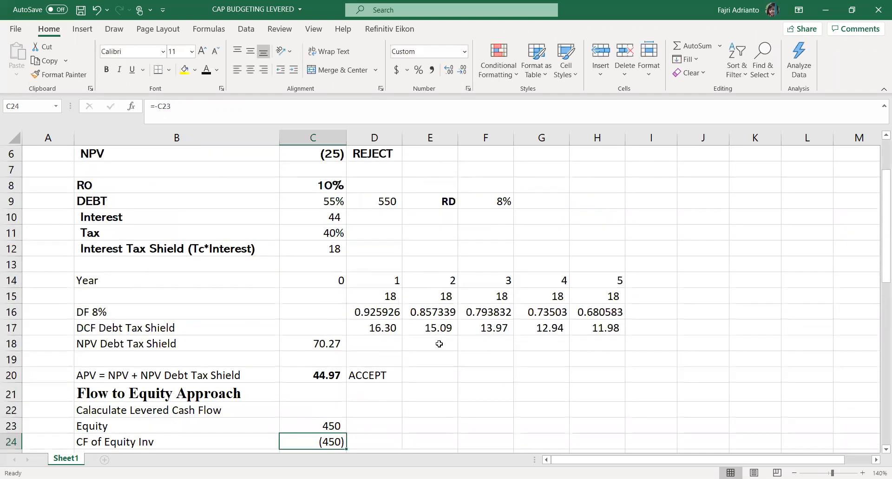
Examine the formulas for Equity in C23, CF of Equity Inv in C24 and the after-tax cost of the interest in C25.
scroll(439, 343, "down", 1)
left_click(325, 393)
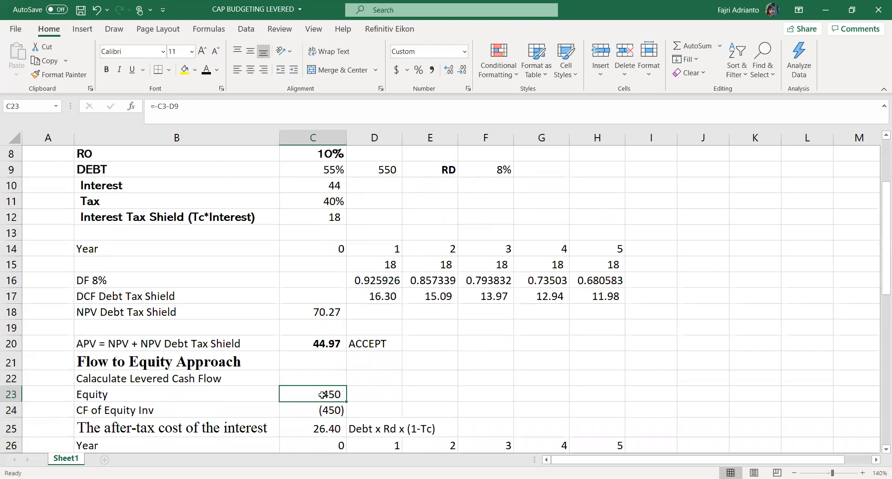
left_click(126, 409)
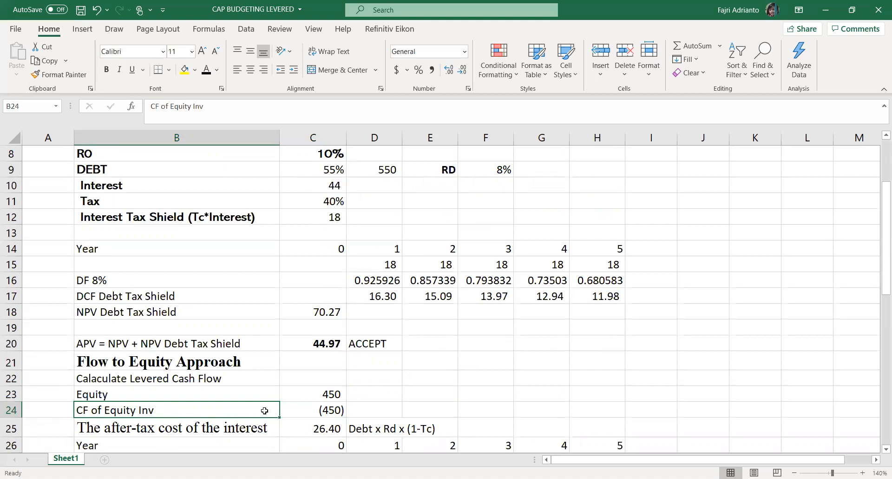
left_click(313, 412)
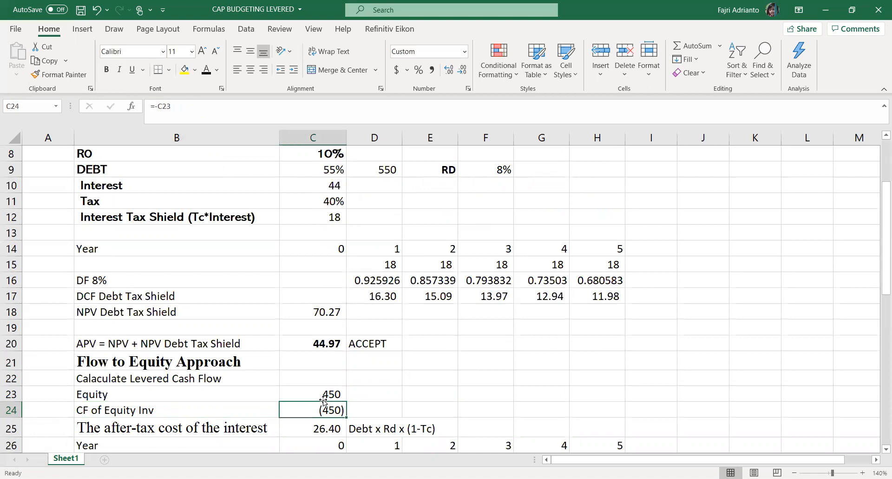
double_click(285, 411)
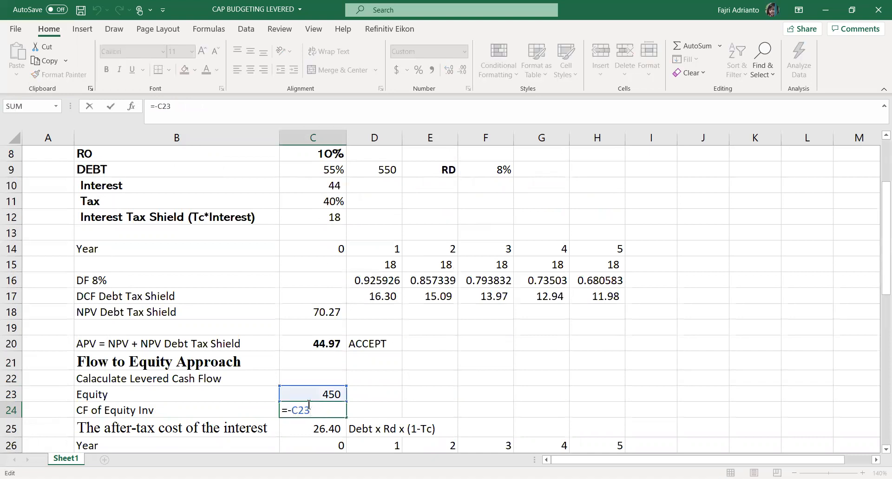
key("Return")
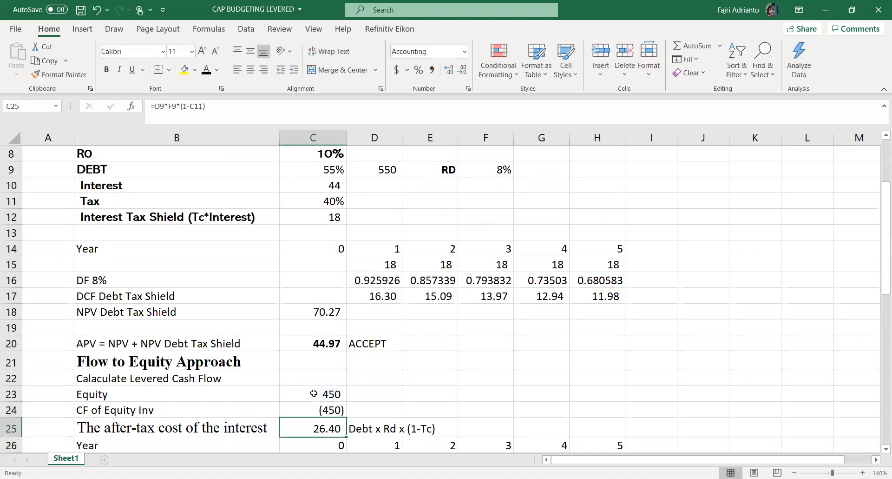
scroll(313, 390, "down", 1)
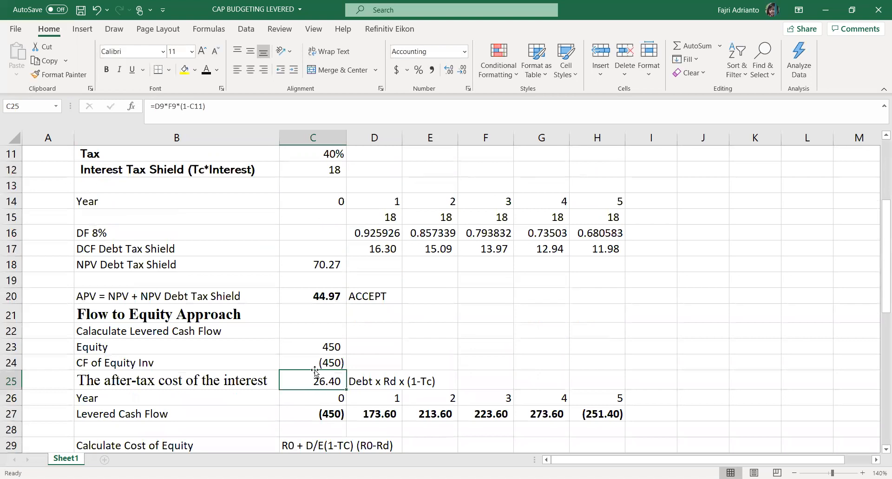
scroll(314, 365, "down", 1)
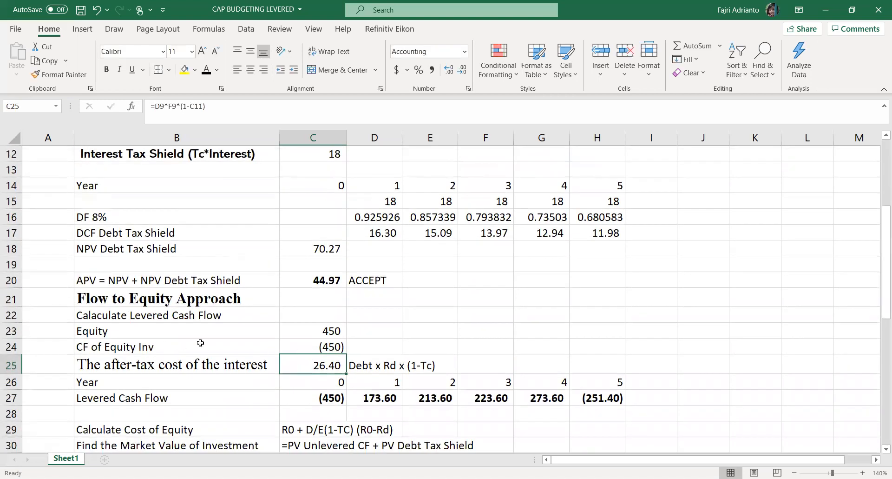
left_click(323, 346)
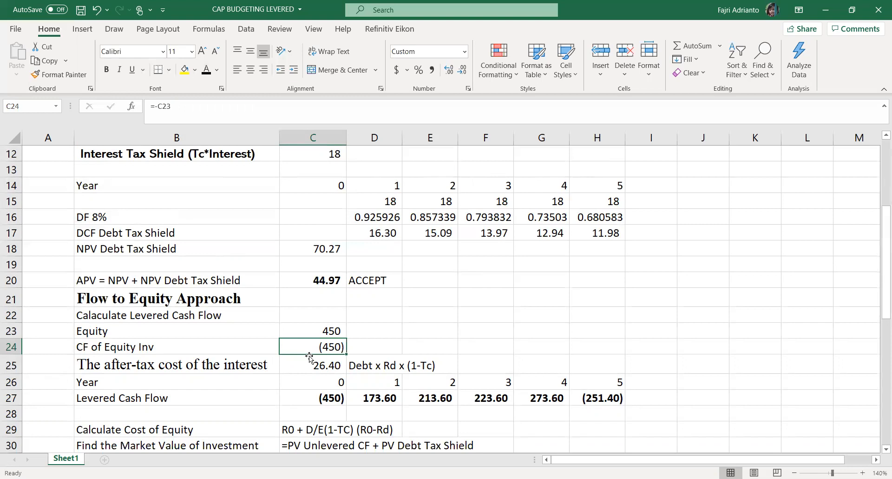
scroll(293, 360, "up", 2)
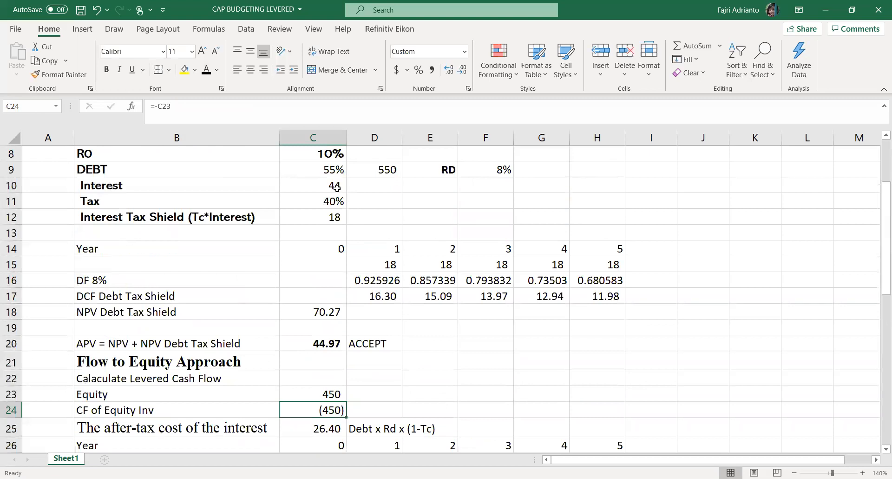
scroll(333, 187, "down", 1)
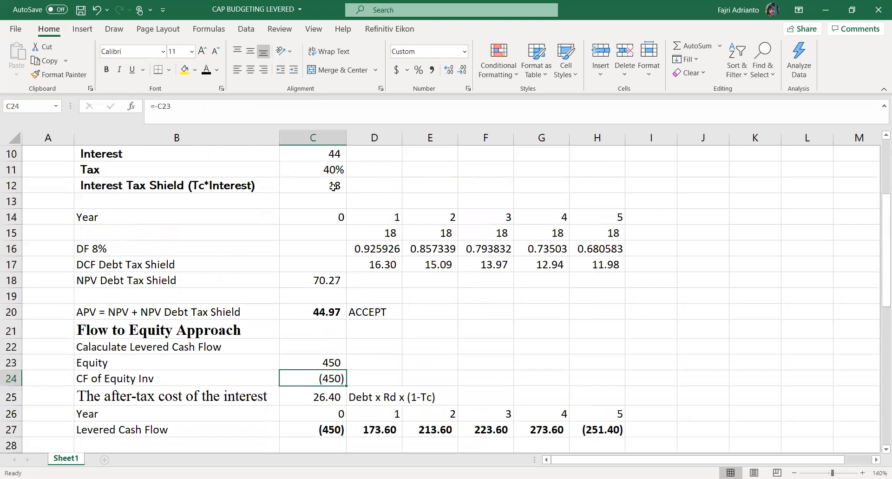
scroll(346, 262, "down", 1)
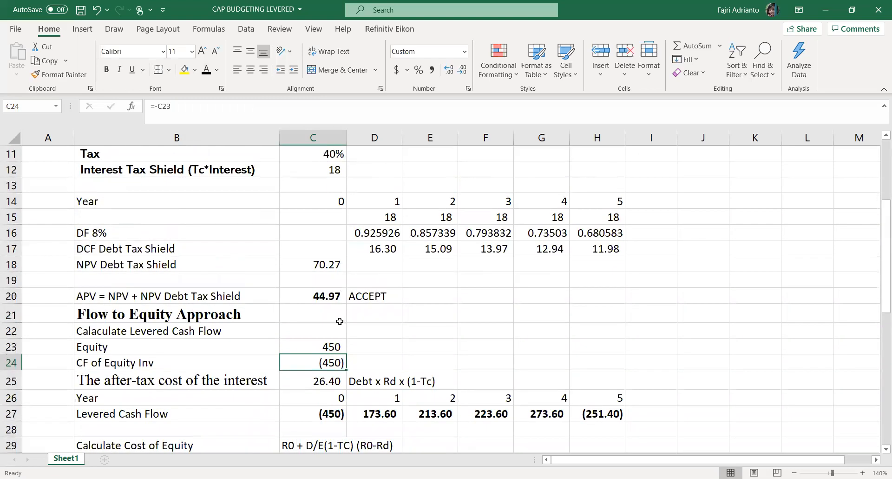
scroll(340, 321, "down", 1)
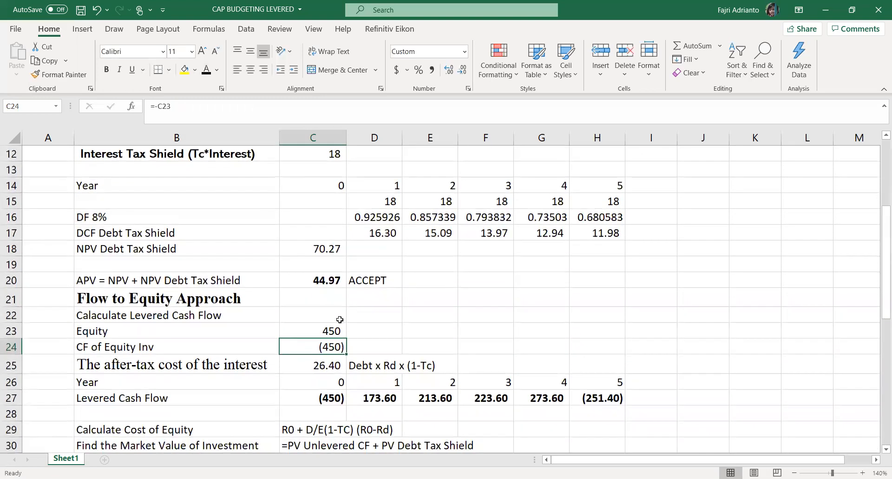
Examine the formula for the after-tax cost of the interest in C25, its referenced cells, and the Interest formula in C10.
left_click(328, 364)
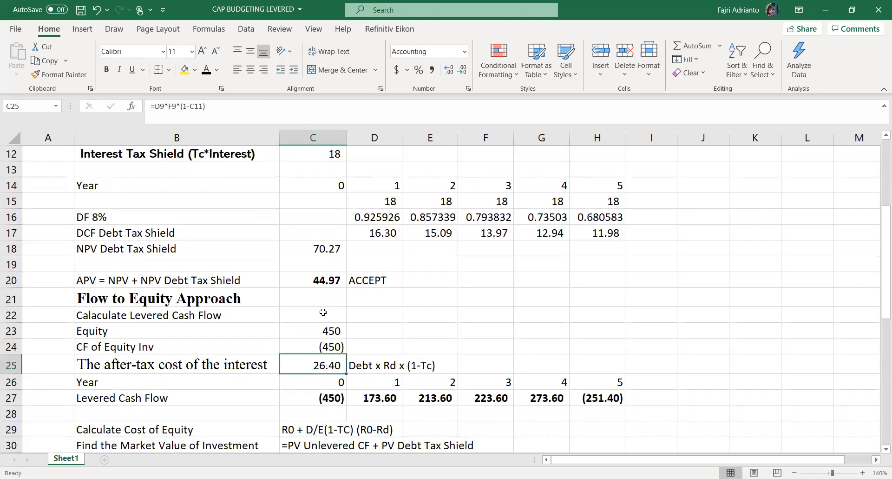
scroll(323, 312, "up", 2)
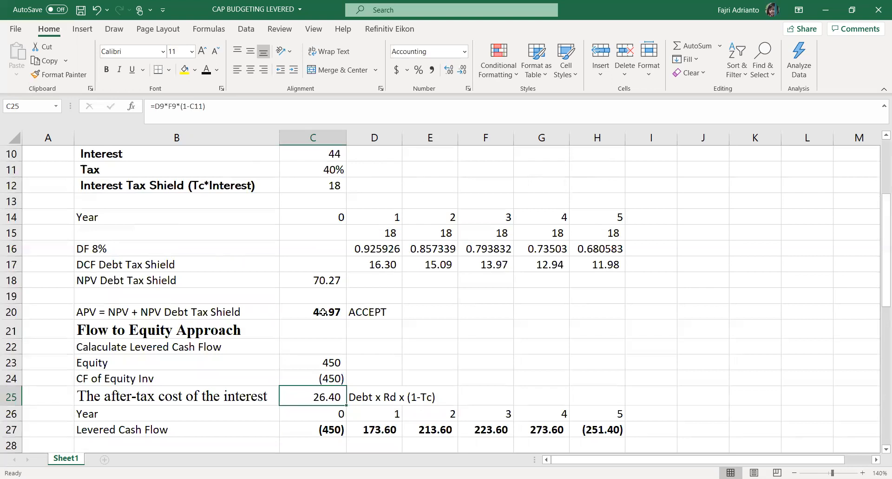
scroll(323, 312, "up", 1)
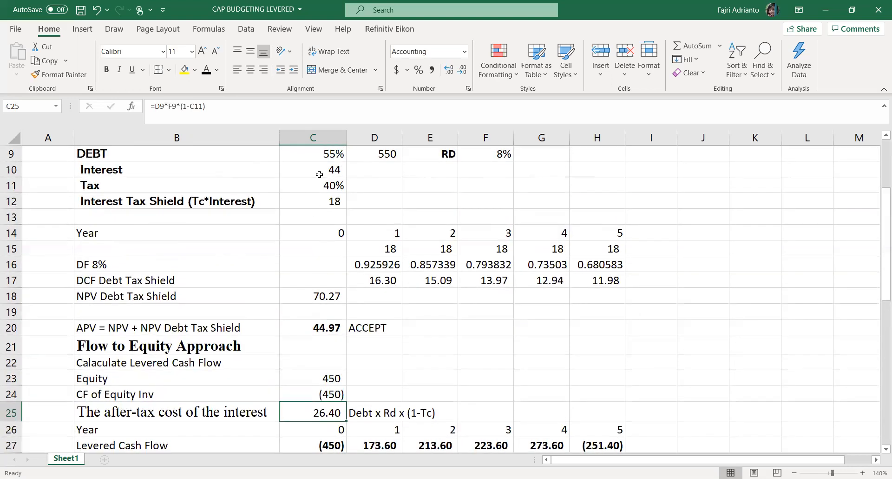
left_click(321, 170)
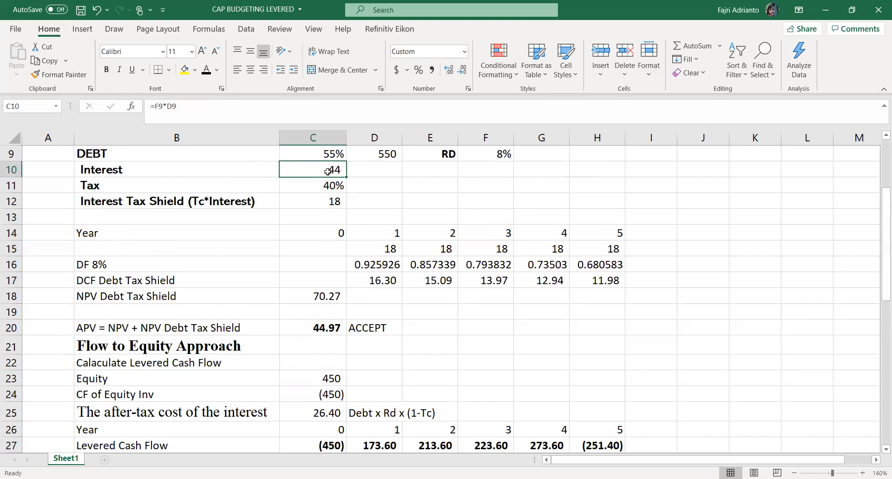
scroll(322, 265, "down", 1)
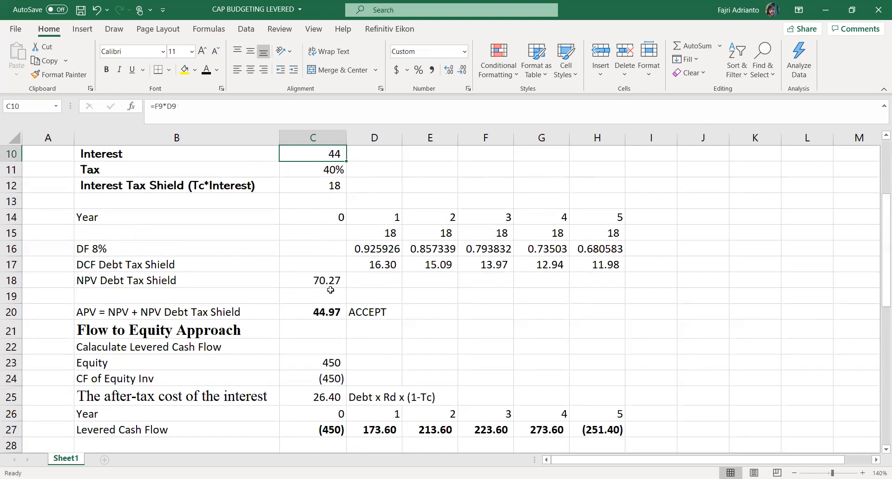
left_click(324, 397)
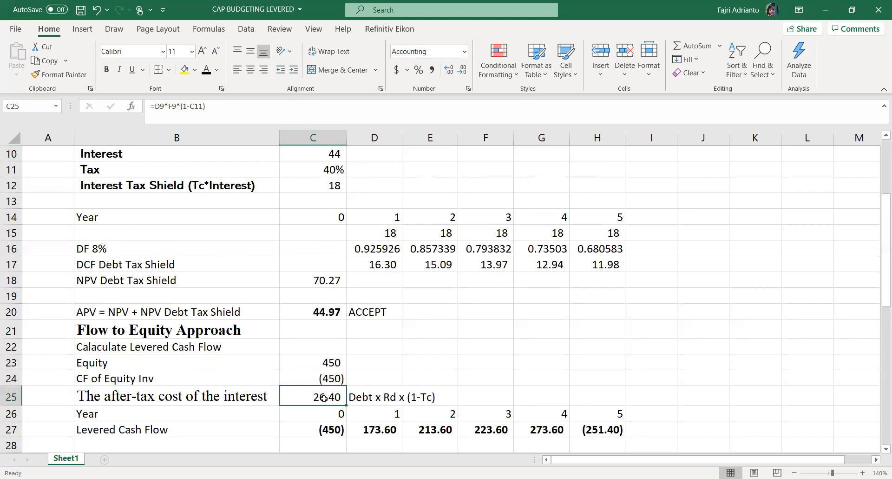
double_click(324, 397)
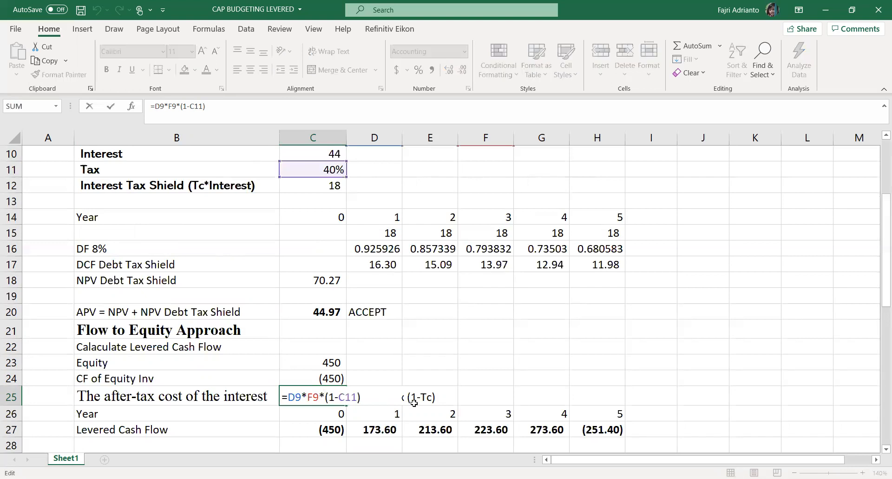
scroll(386, 383, "up", 1)
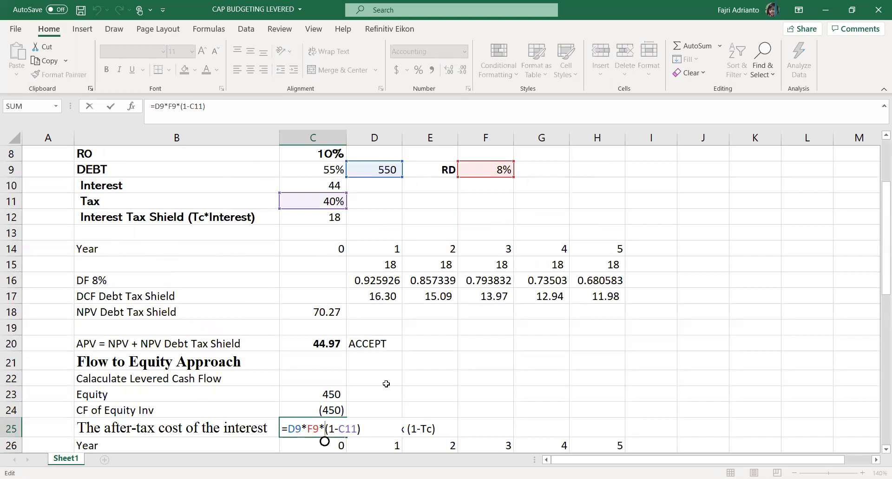
scroll(386, 383, "down", 1)
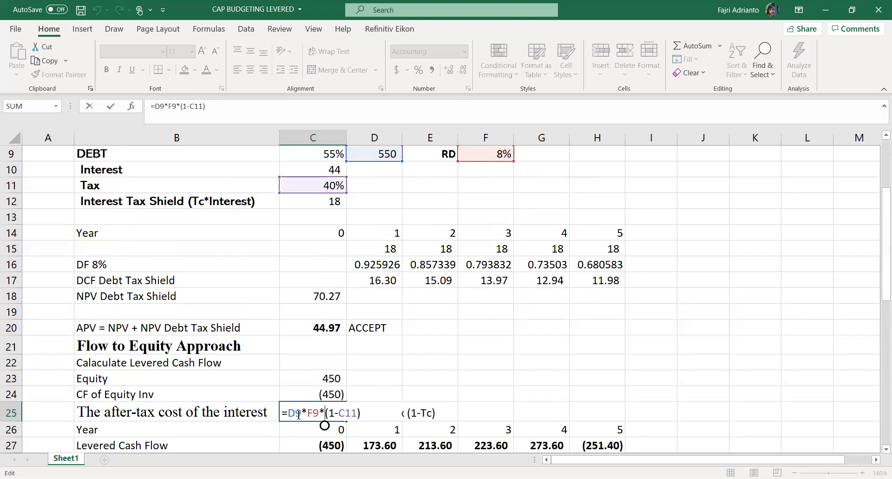
key("ctrl+Return")
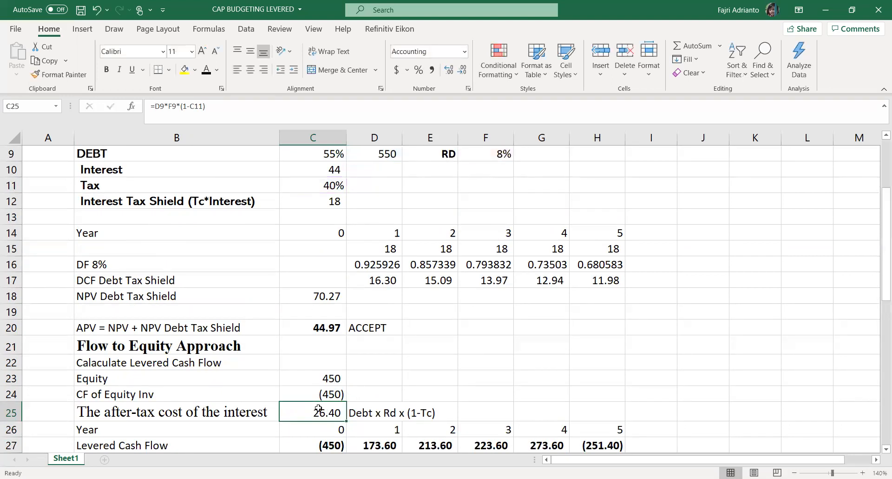
Clear C25 and re-enter the after-tax cost of the interest as =D9*F9*(1-C11), following the Debt x Rd x (1-Tc) note.
key("Delete")
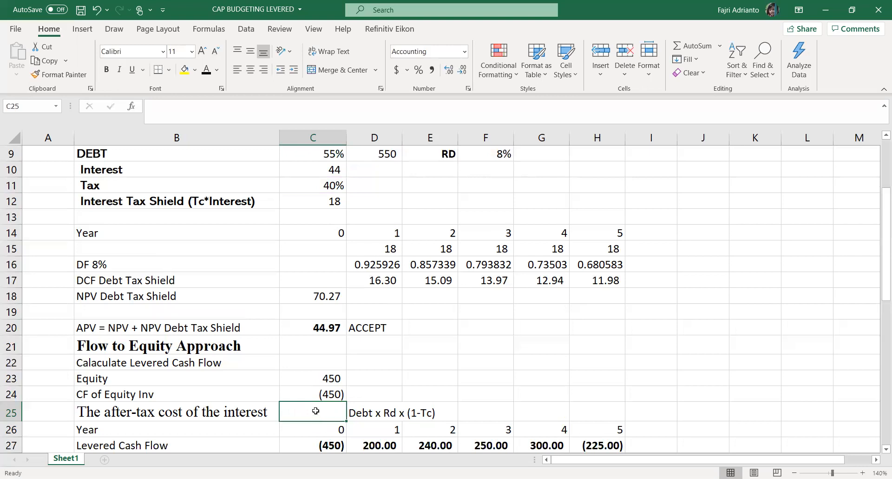
left_click(371, 407)
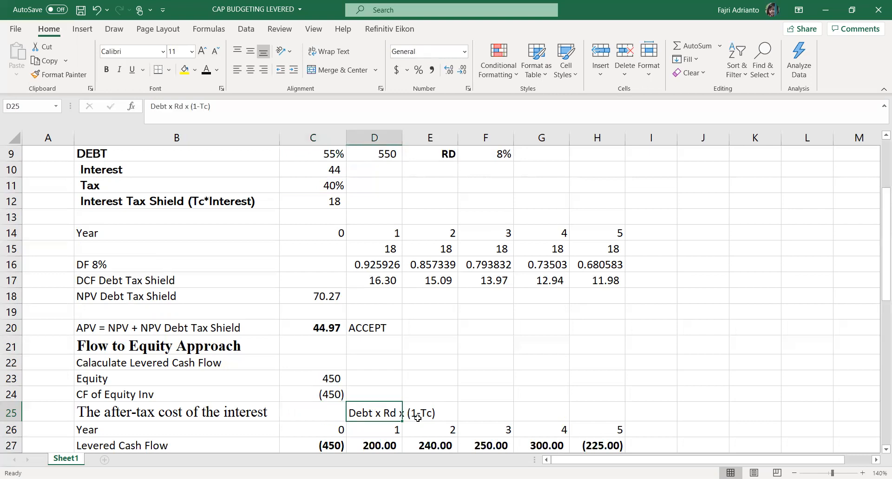
left_click(309, 414)
type("=")
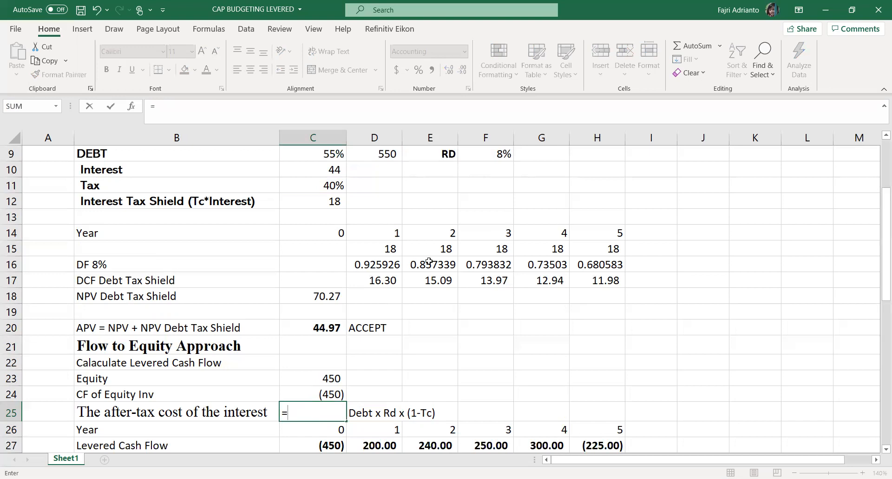
left_click(382, 156)
type("*")
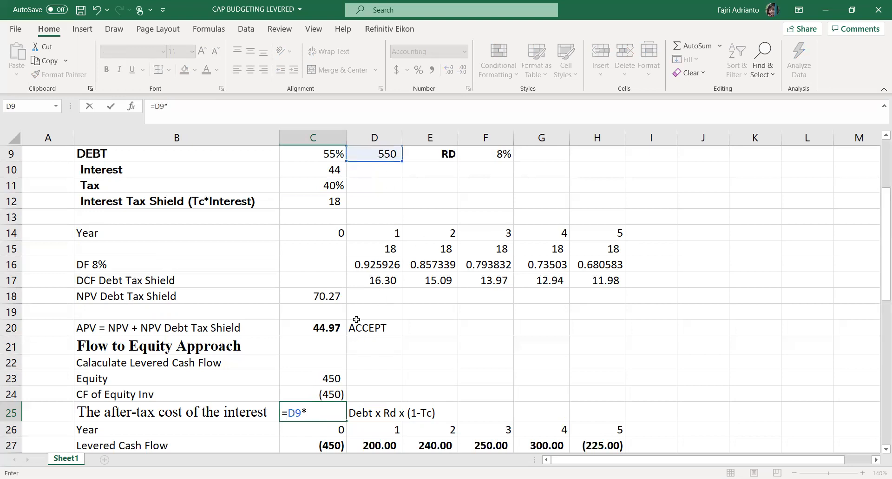
left_click(492, 155)
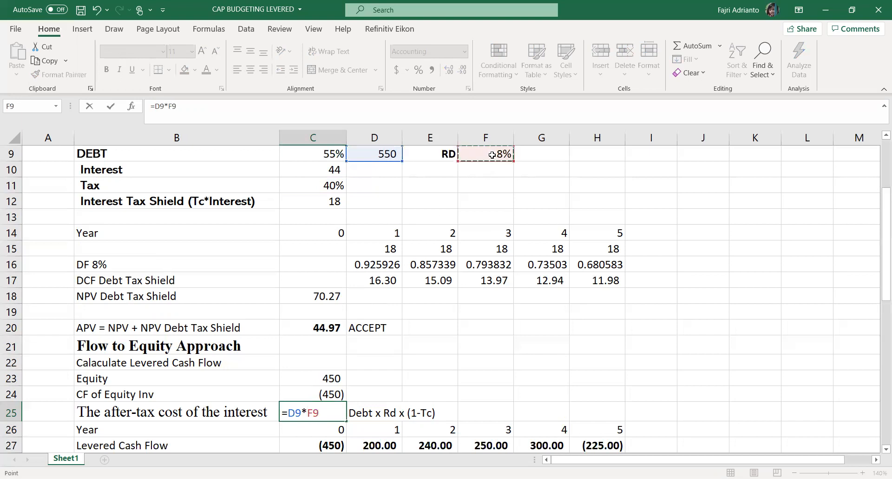
type("*(1-")
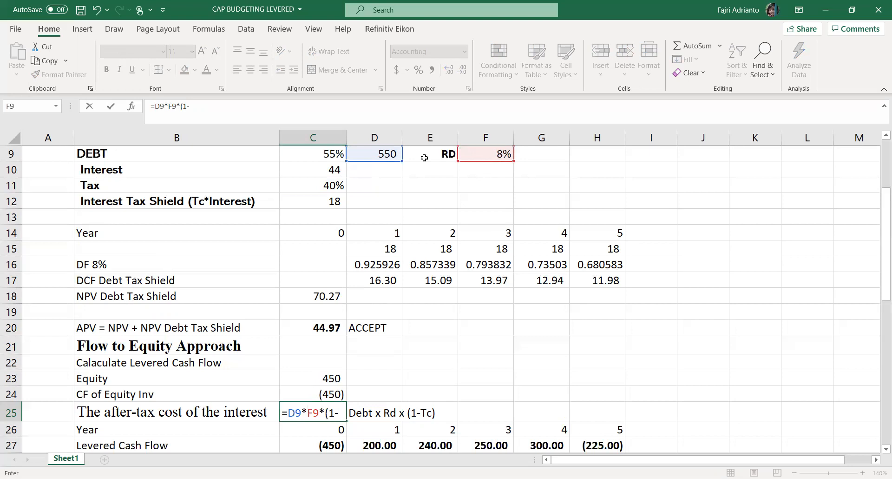
left_click(329, 186)
type(")")
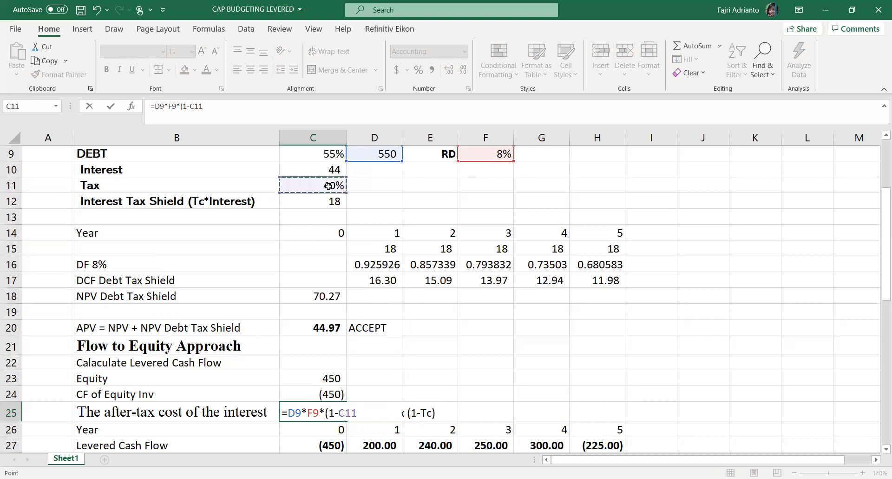
key("Return")
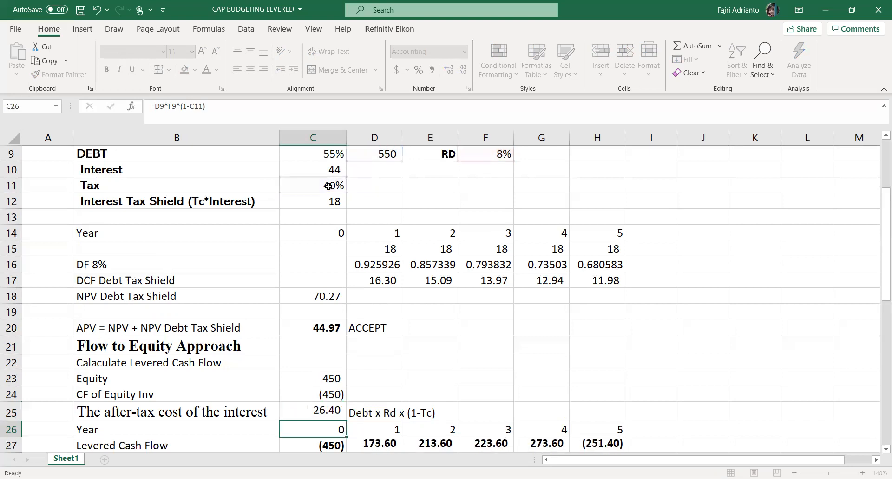
left_click(324, 410)
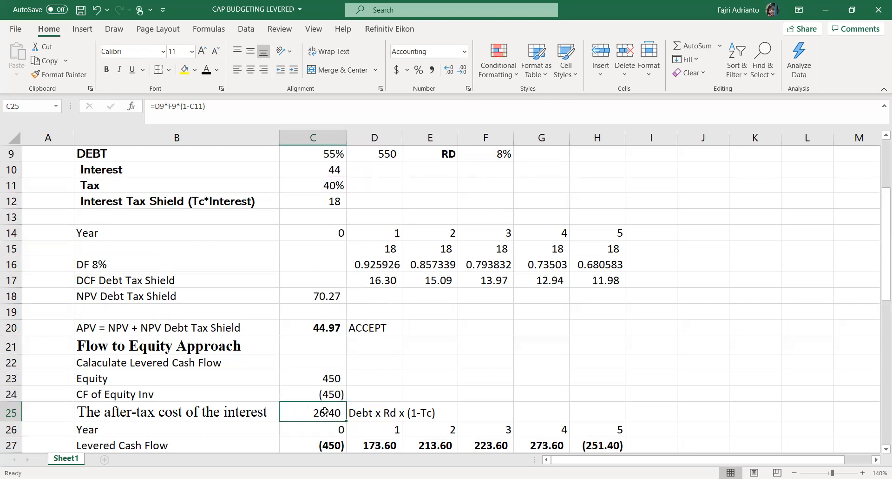
Show the Interest Tax Shield in C12 with two decimal places.
scroll(323, 409, "down", 1)
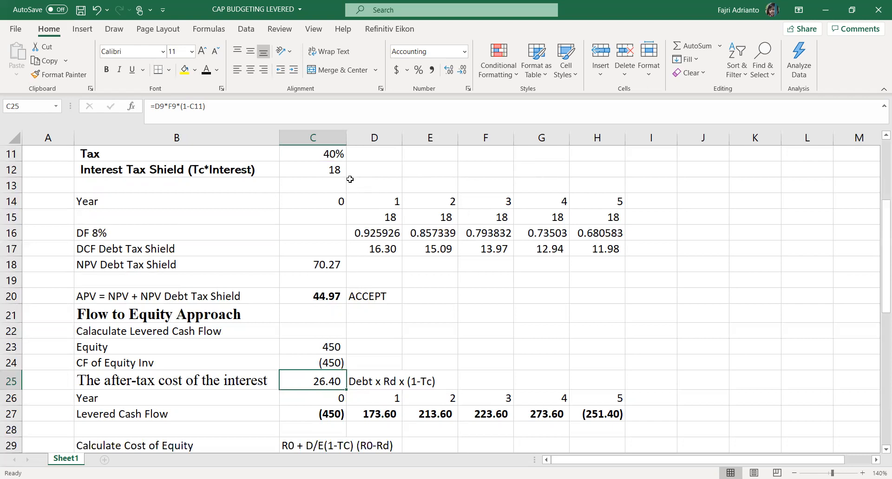
left_click(335, 169)
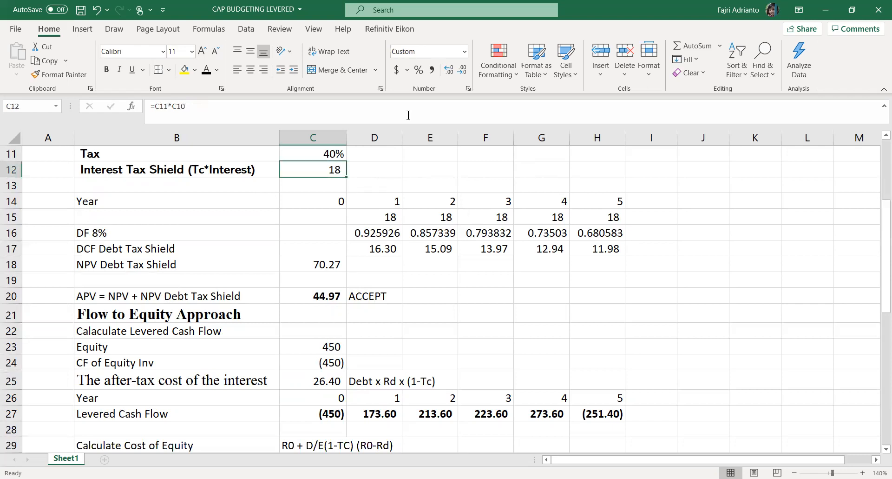
left_click(449, 70)
left_click(449, 69)
Enter =C10-C12 in C13 to subtract the interest tax shield from the interest as a cross-check.
scroll(320, 193, "up", 1)
left_click(322, 203)
type("=")
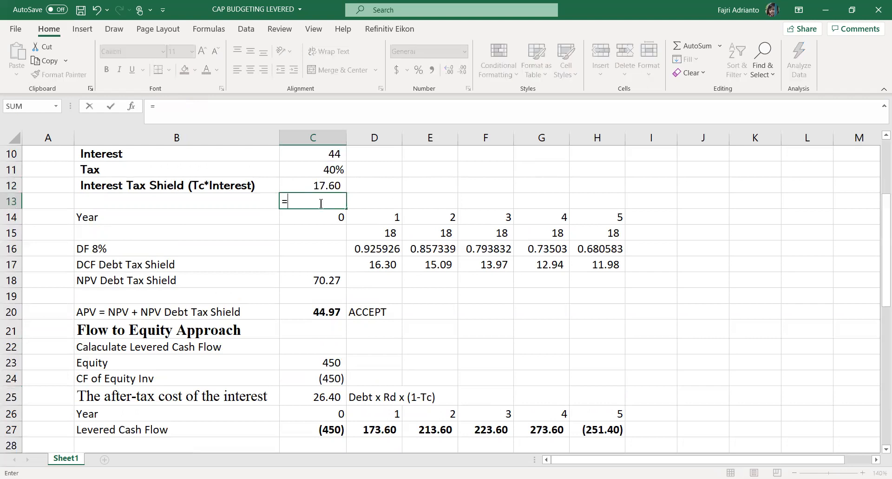
left_click(307, 156)
type("-")
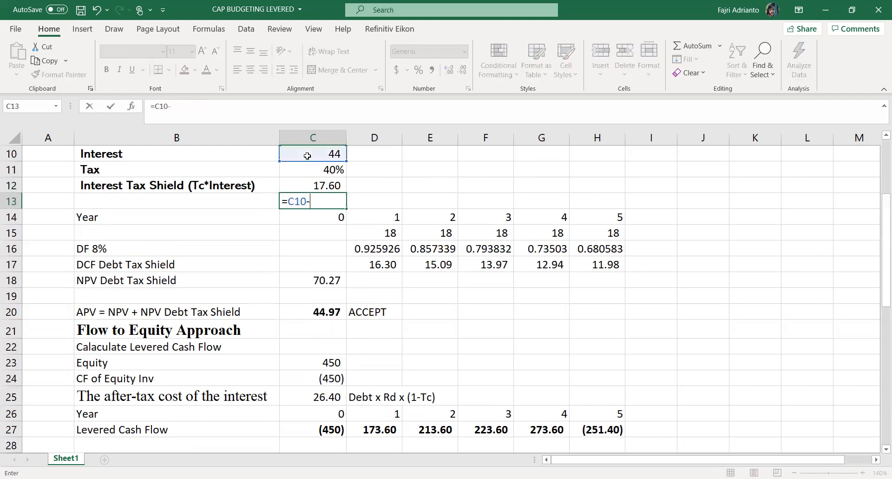
left_click(317, 185)
key("Return")
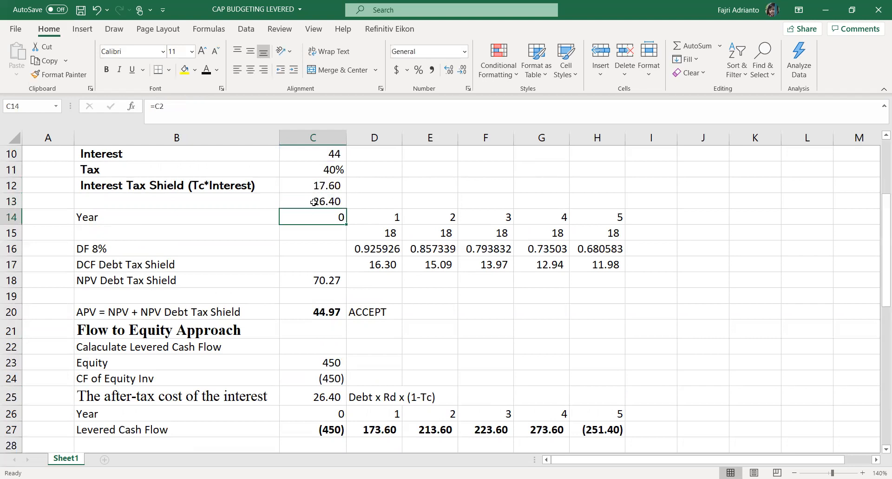
Show the yearly tax shield amounts in D15:H15 with two decimal places.
left_click_drag(387, 233, 586, 234)
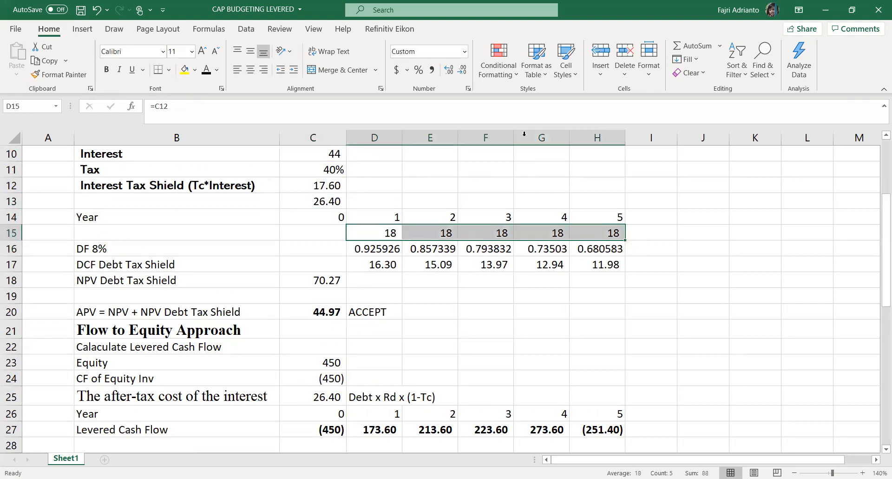
left_click(448, 70)
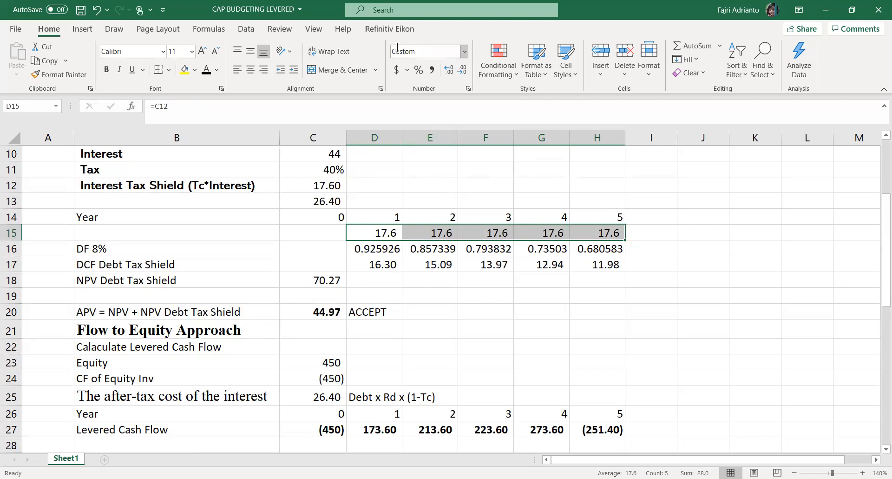
left_click(448, 70)
left_click(431, 289)
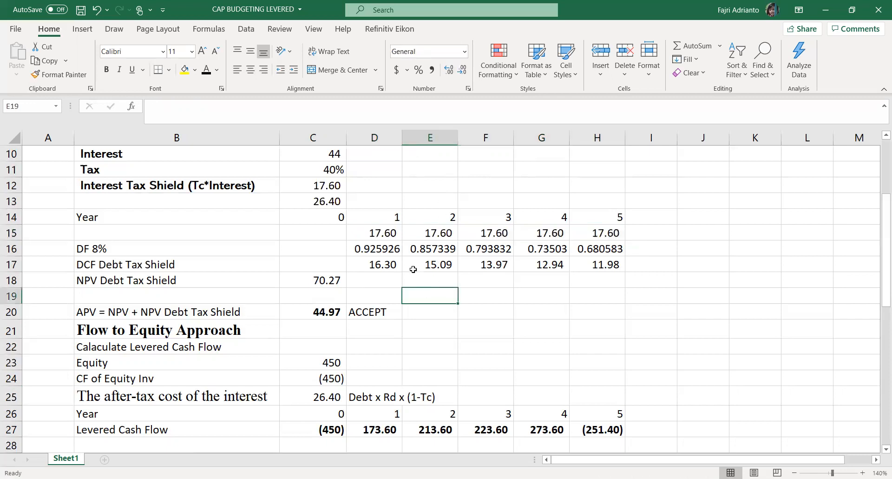
Highlight the Levered Cash Flow label in B27 with yellow fill.
scroll(428, 298, "down", 1)
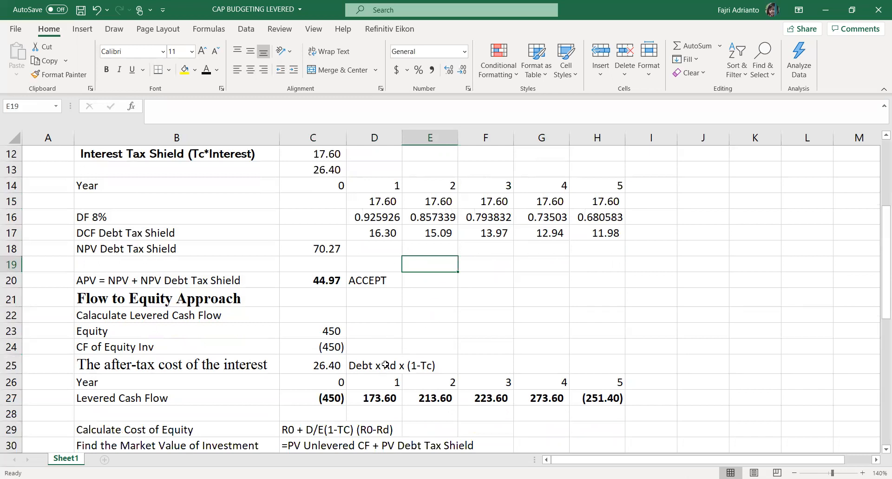
scroll(379, 365, "down", 1)
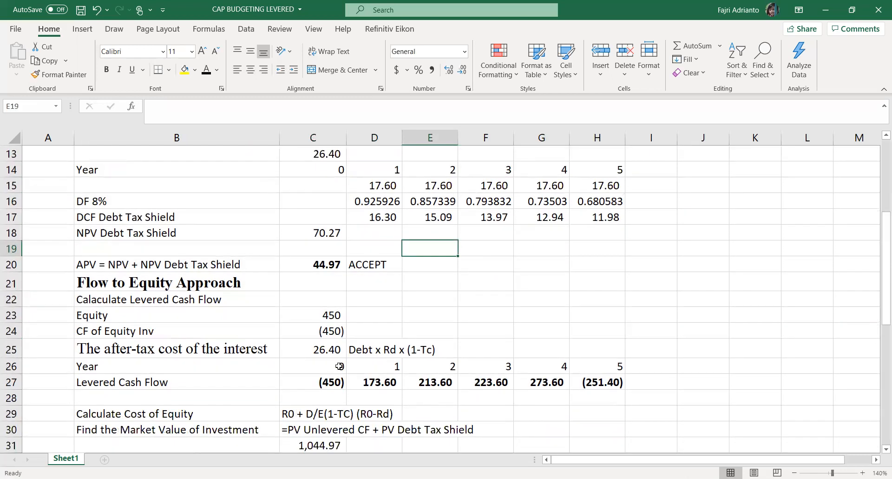
left_click(137, 382)
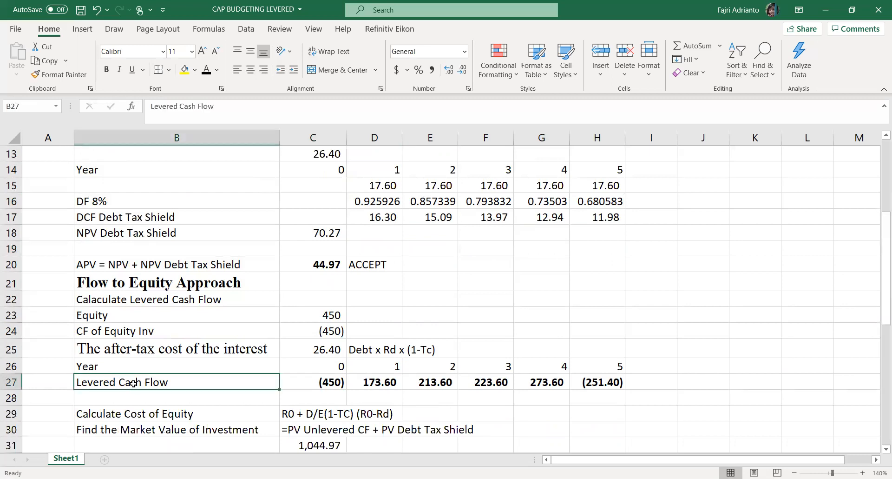
left_click(184, 70)
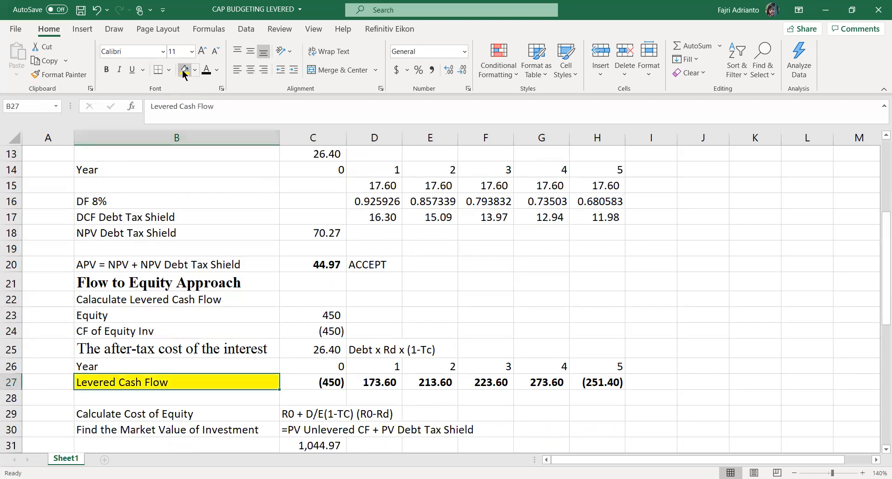
Clear the Levered Cash Flow values for years 0 to 5 in C27:H27.
left_click(311, 382)
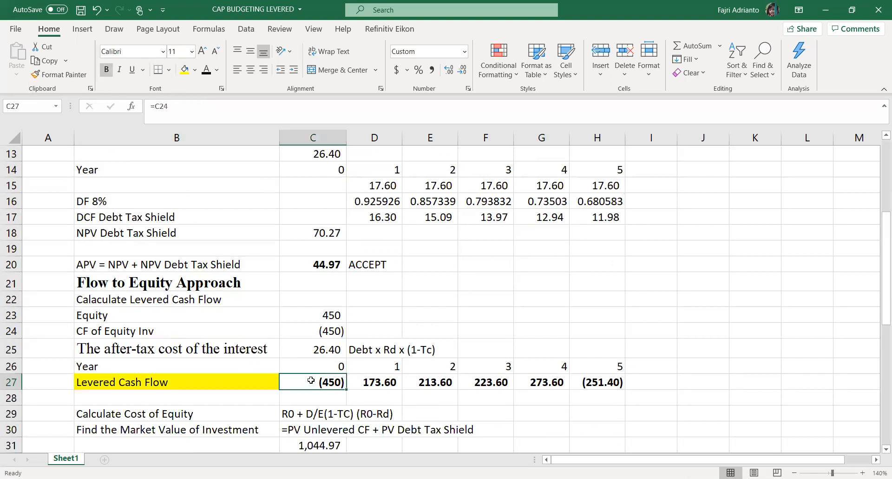
key("Delete")
left_click_drag(362, 383, 630, 395)
key("Delete")
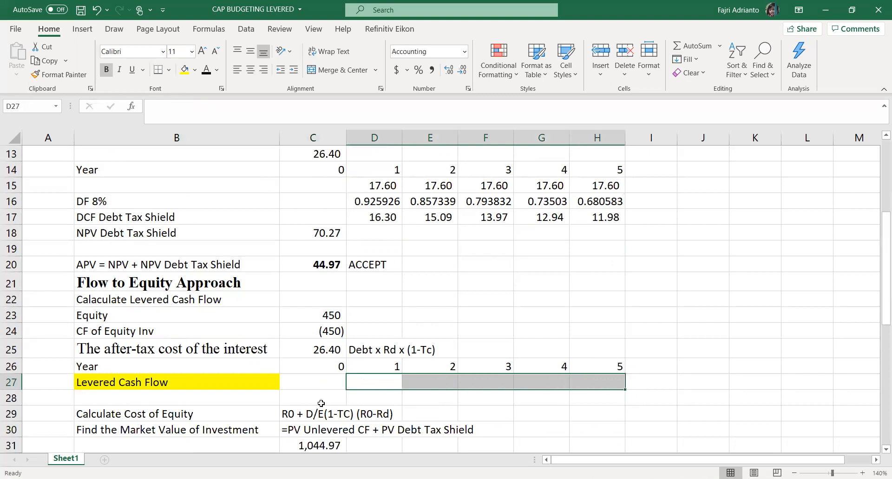
Enter =C24 in C27 to use the equity investment outflow as the year 0 levered cash flow.
left_click(321, 384)
type("=")
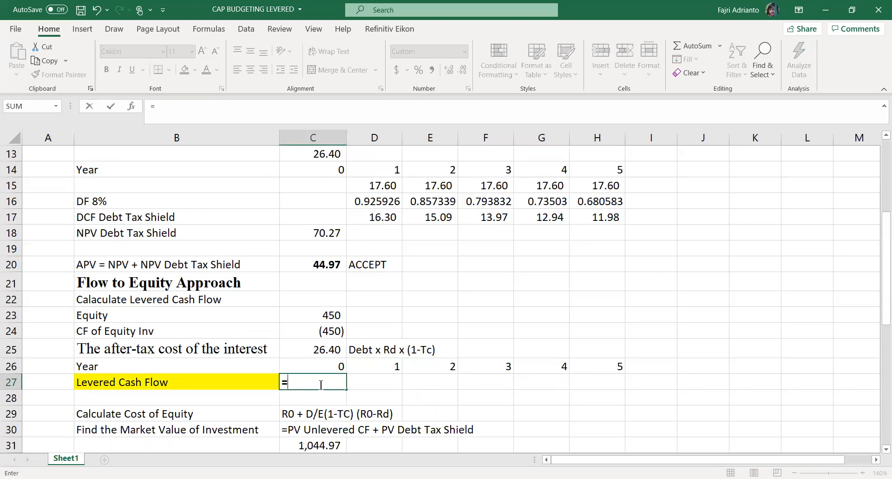
left_click(340, 333)
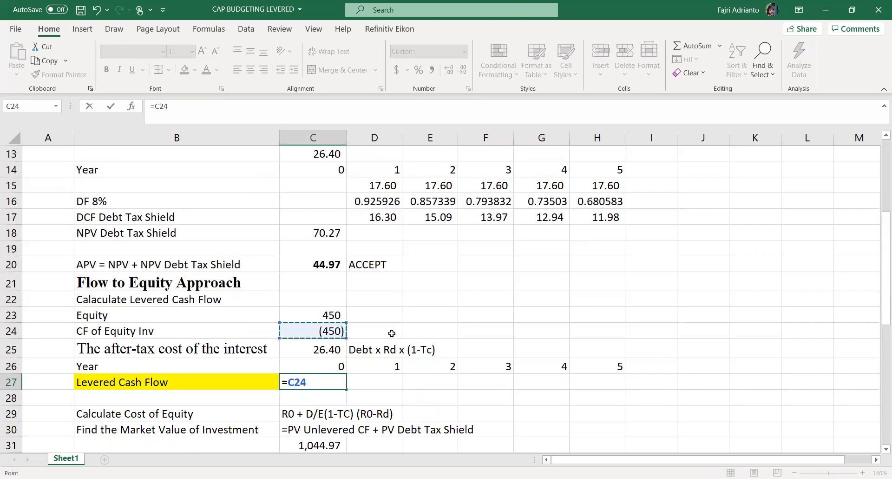
key("Return")
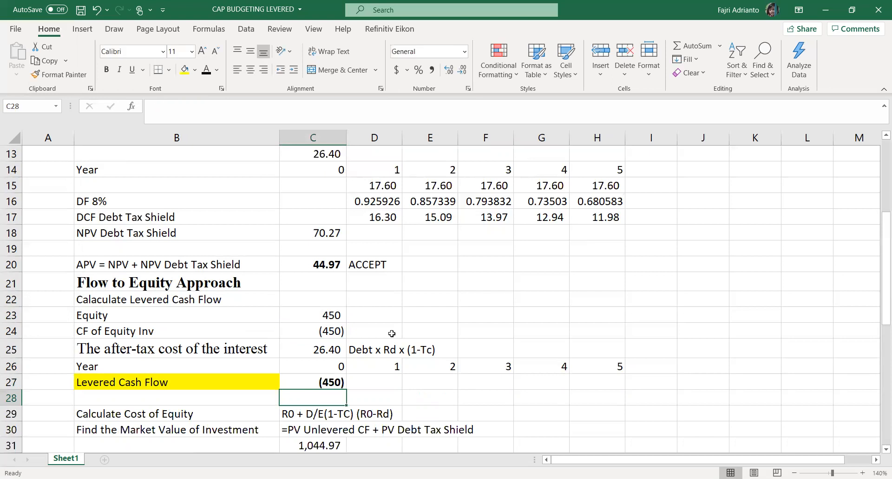
Enter =D3-$C$25 in D27 and fill it across to H27 for the levered cash flows of years 1 to 5.
left_click(384, 380)
type("=")
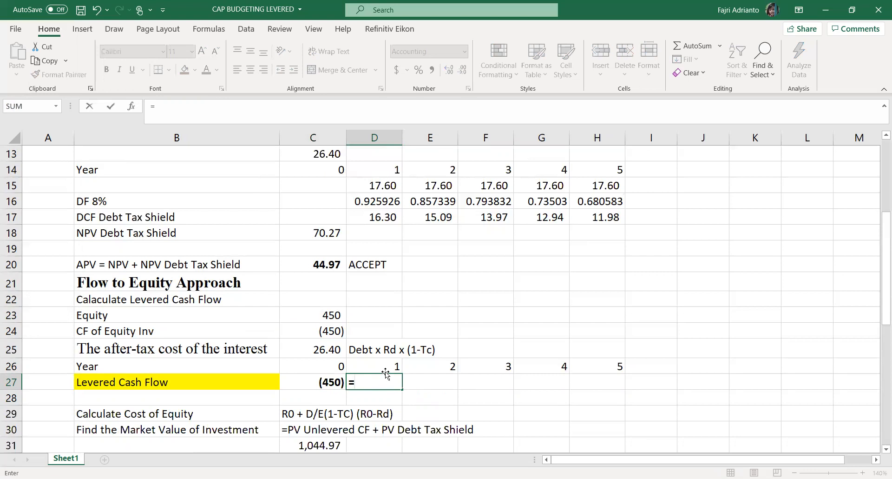
scroll(386, 372, "up", 4)
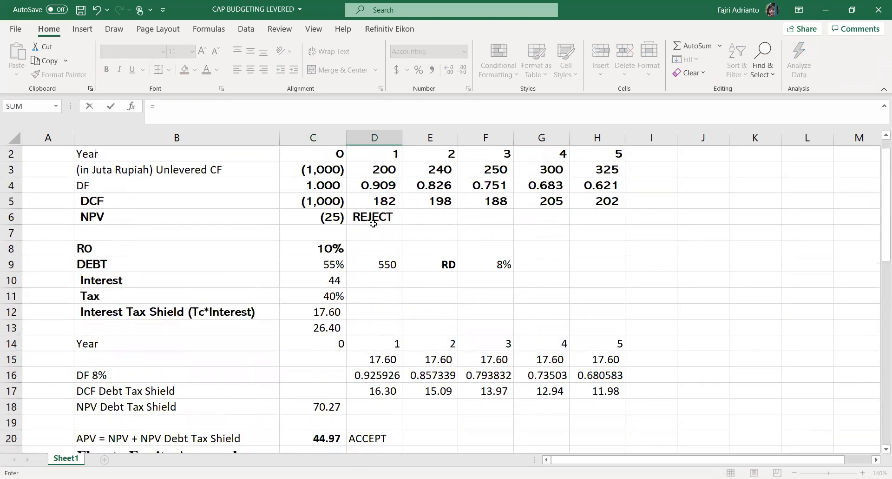
left_click(372, 168)
type("-")
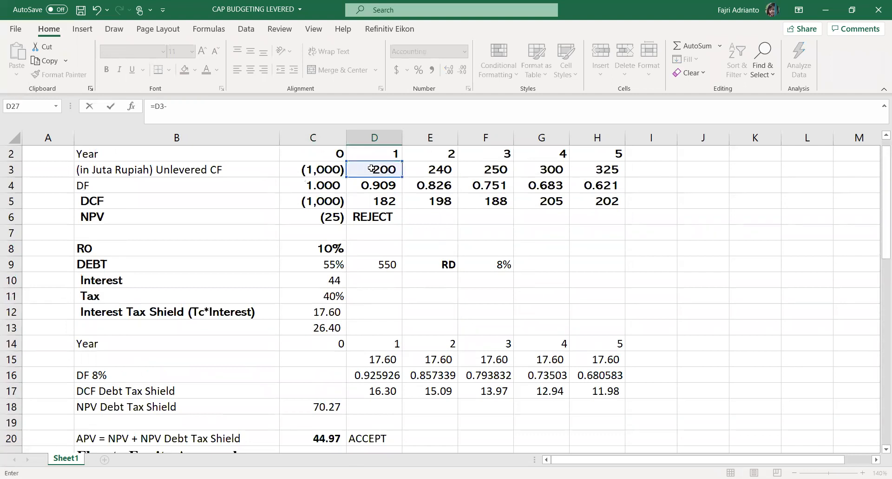
scroll(370, 218, "down", 3)
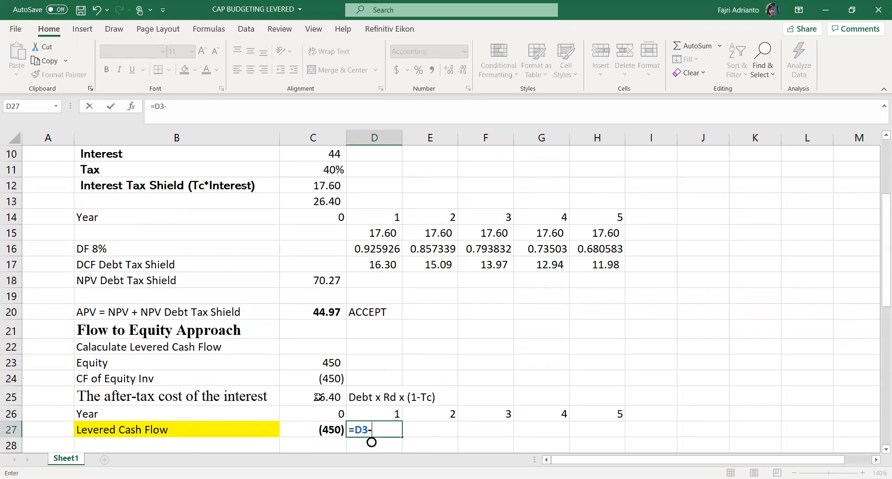
left_click(318, 397)
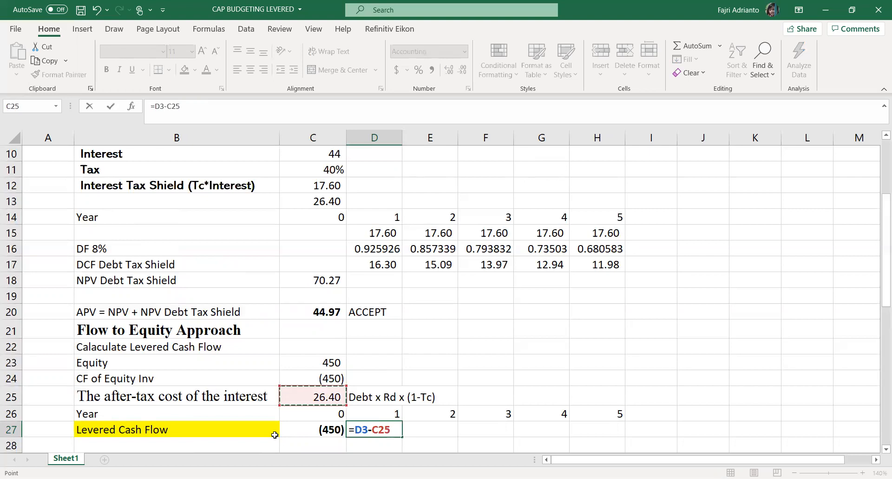
key("F4")
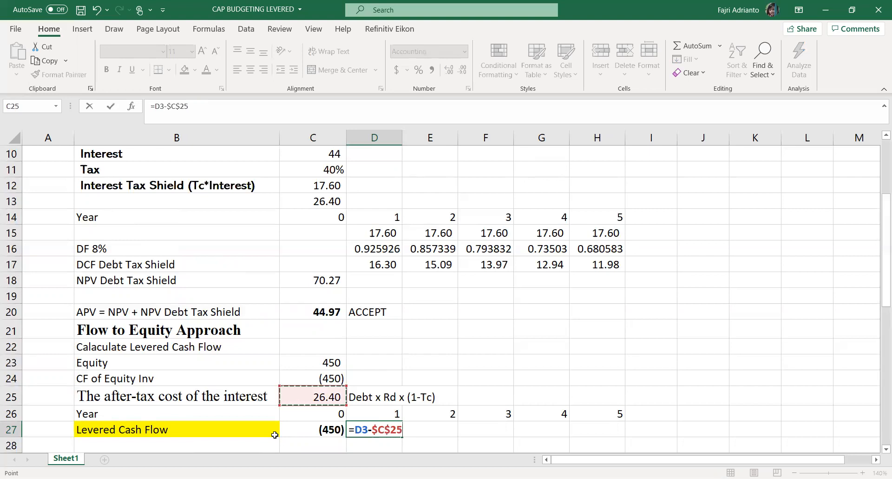
key("Return")
left_click(394, 430)
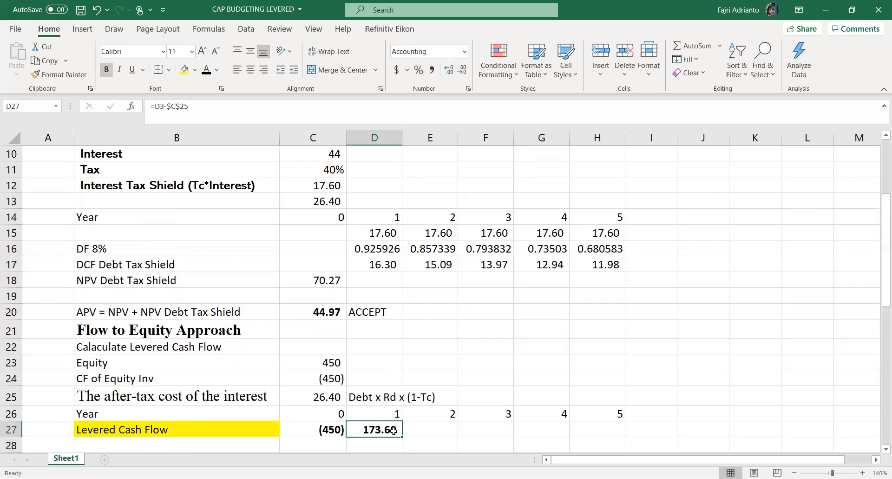
left_click_drag(402, 437, 611, 443)
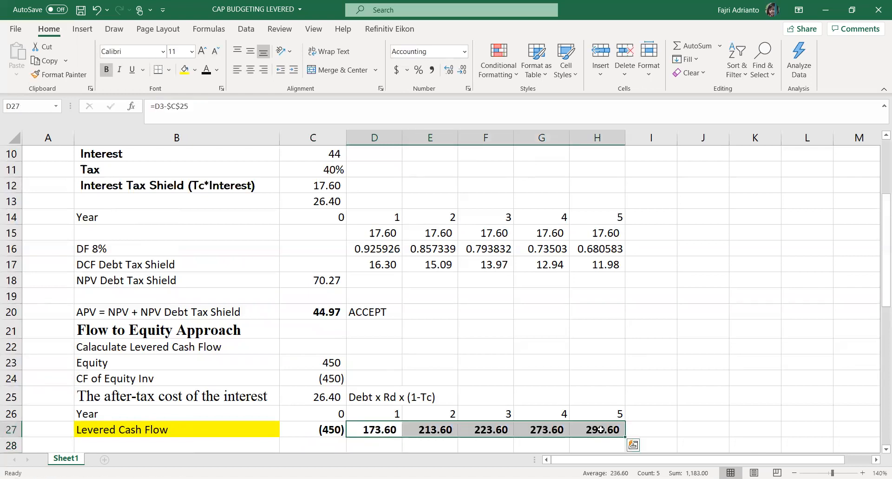
Extend the year 5 levered cash flow formula in H27 to =H3-$C$25-D9 to deduct the debt repayment.
left_click(604, 429)
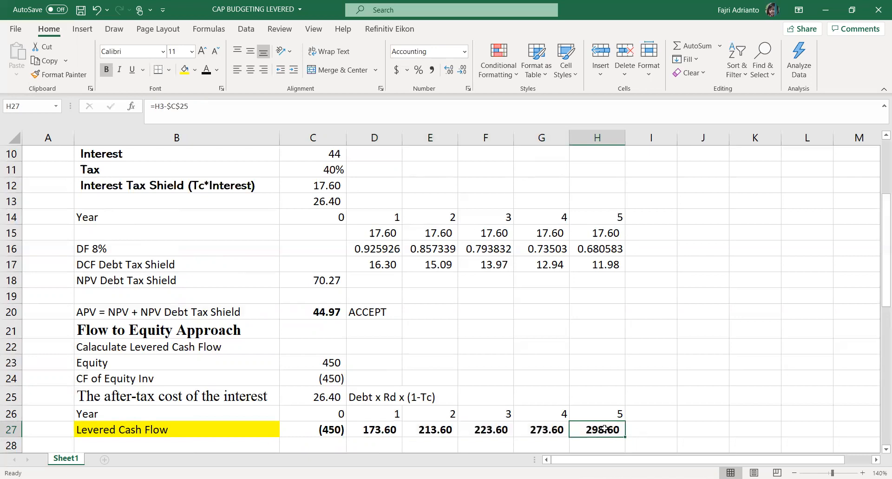
scroll(604, 428, "up", 2)
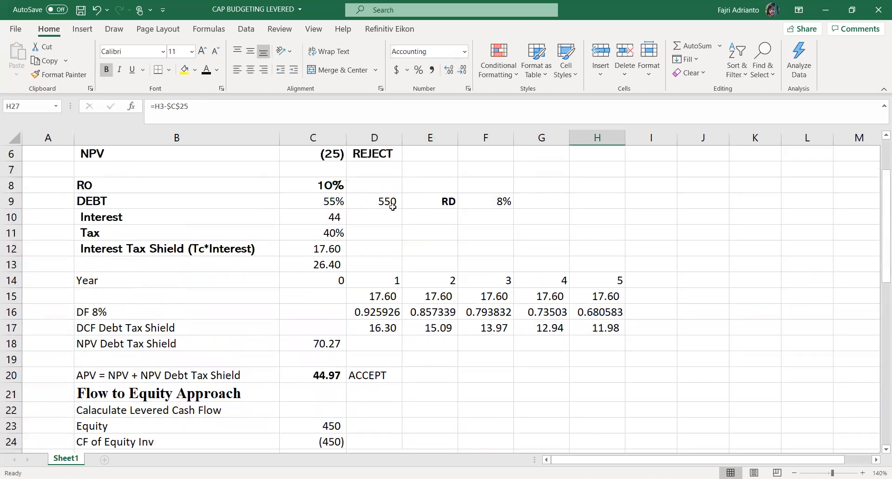
scroll(675, 378, "down", 1)
scroll(675, 378, "down", 1)
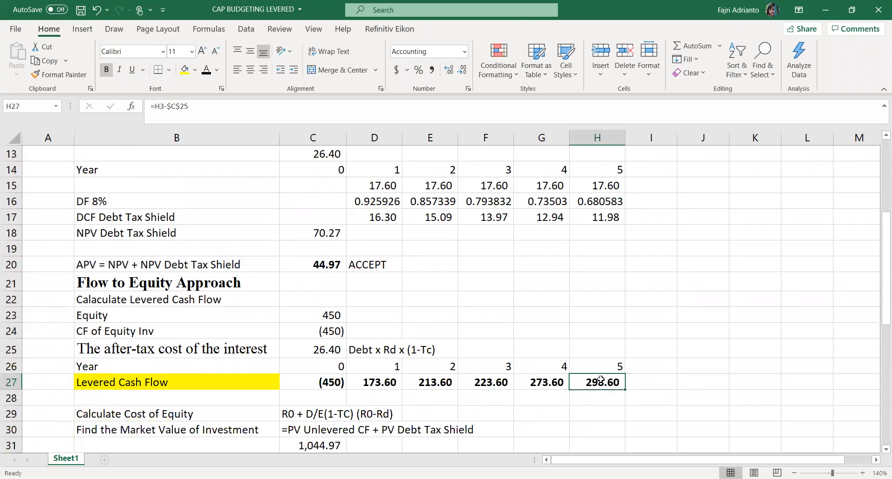
double_click(599, 382)
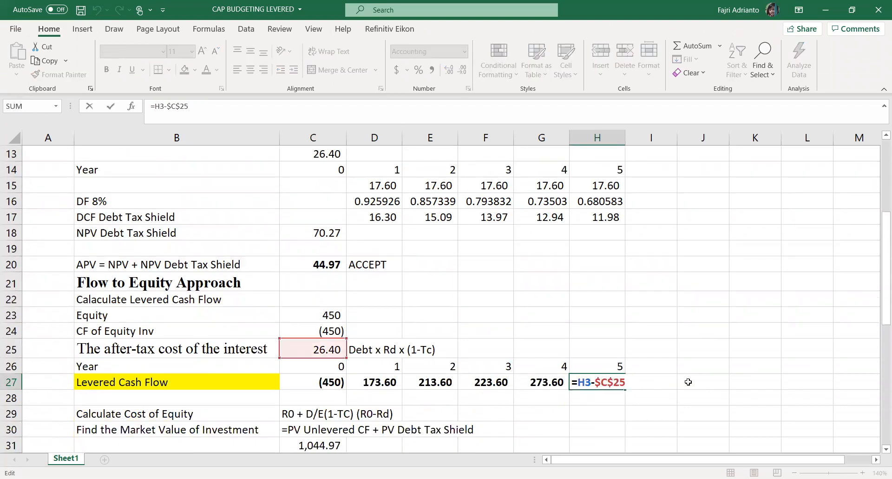
type("-")
scroll(512, 301, "up", 2)
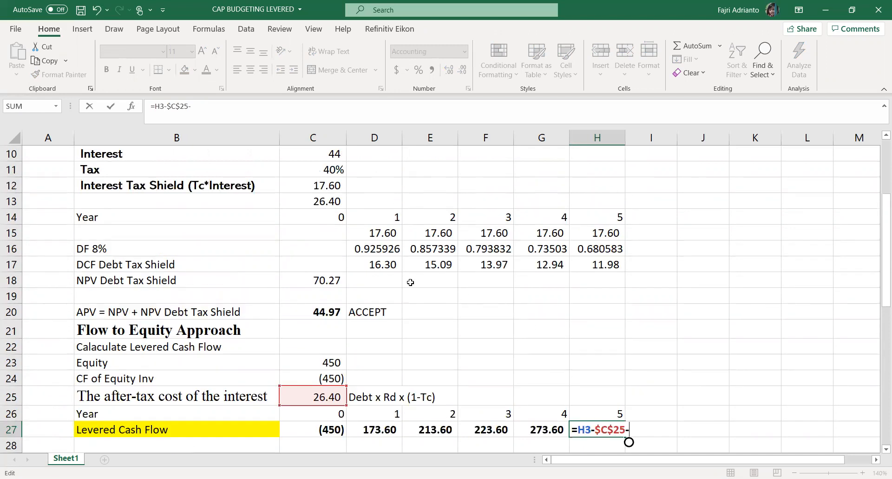
scroll(405, 273, "up", 1)
left_click(384, 233)
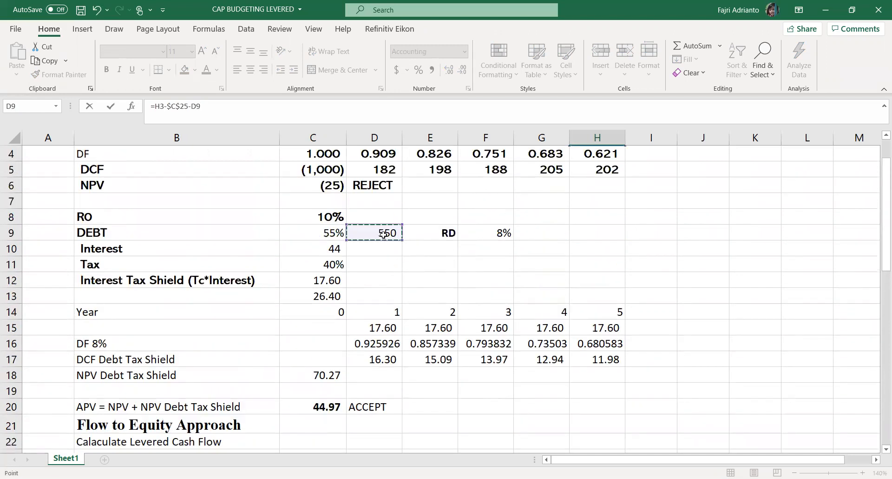
key("Return")
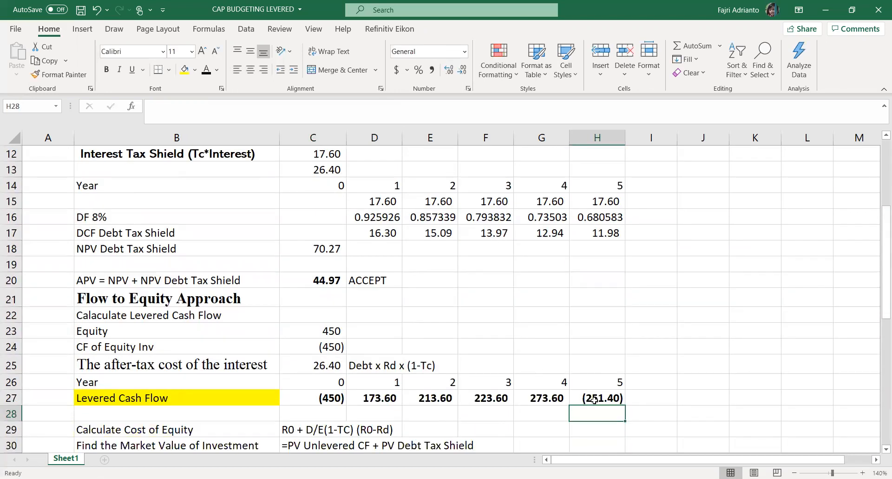
Number the Levered Cash Flow row with I in A27 and right-align it.
scroll(595, 399, "down", 1)
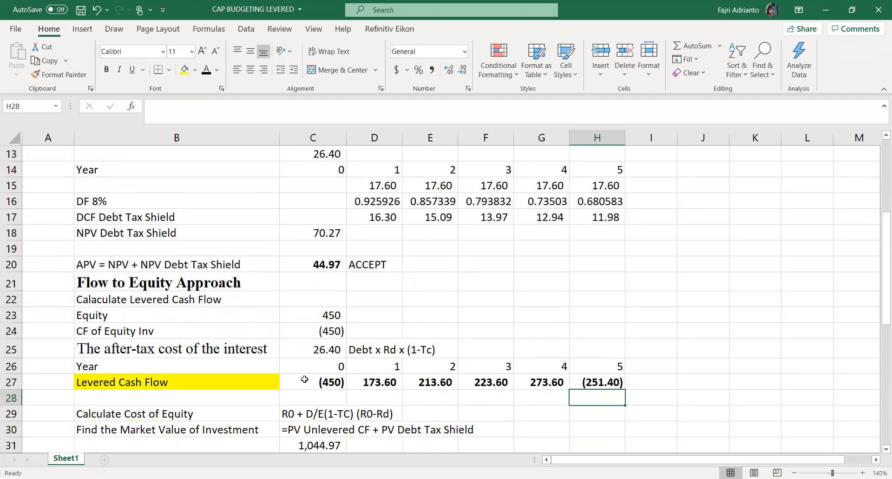
left_click(58, 379)
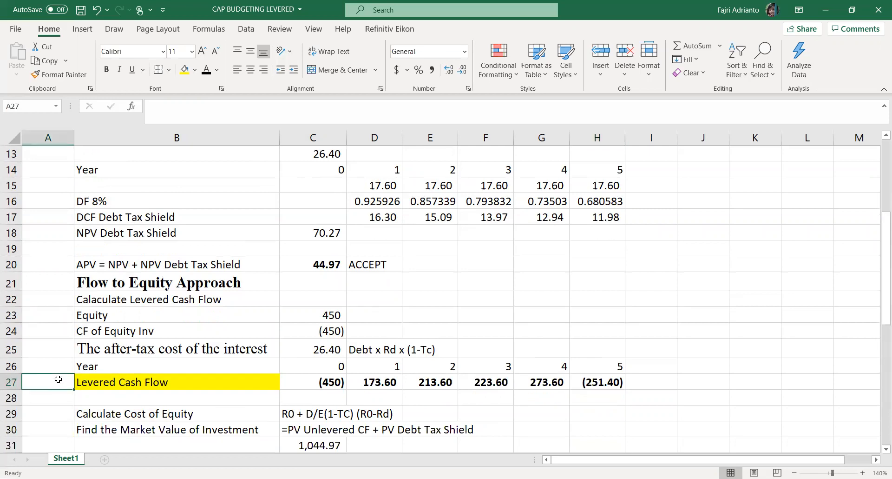
type("I")
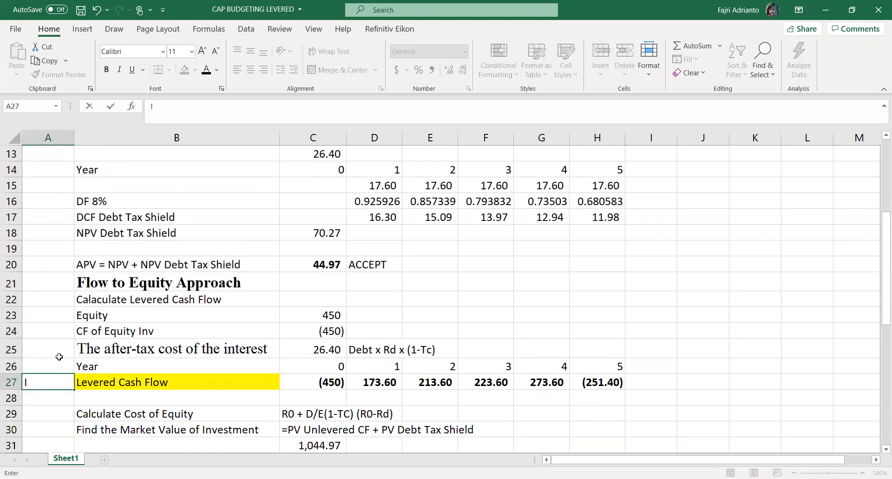
key("Up")
key("shift+Up")
scroll(99, 411, "down", 1)
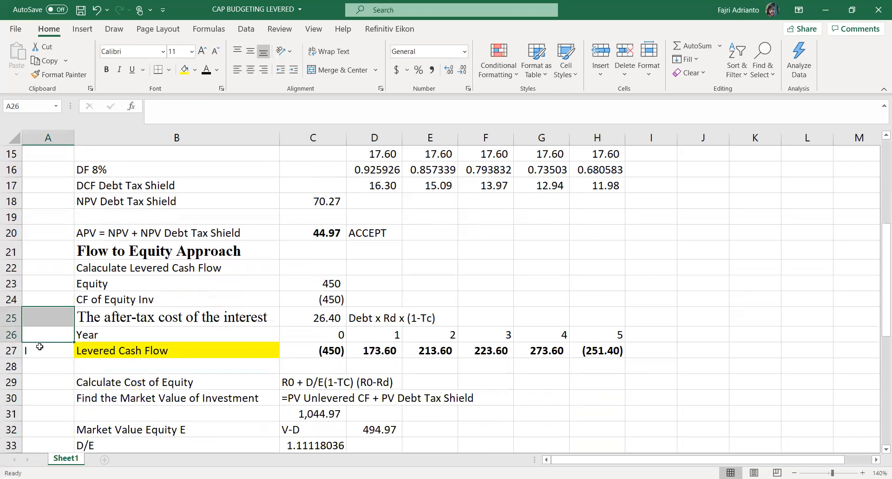
left_click(41, 350)
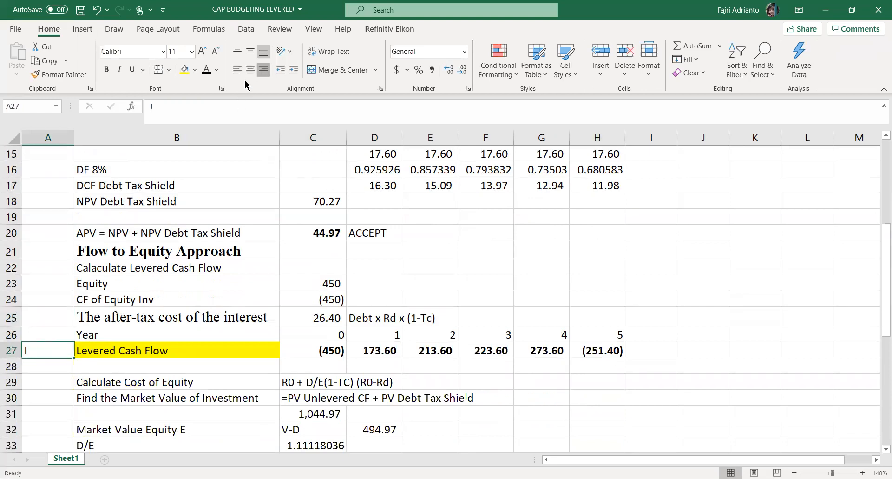
scroll(181, 300, "down", 1)
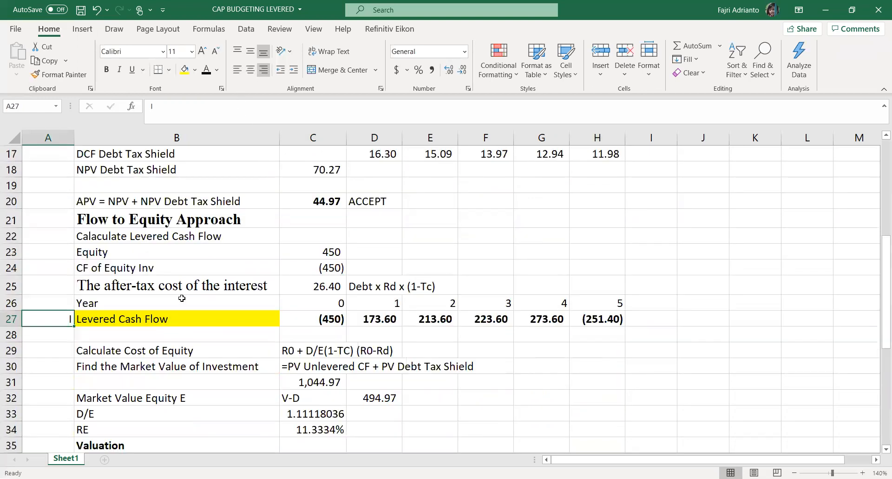
Review the cost of equity formula in C29 and the Equity amount in C23.
left_click(188, 350)
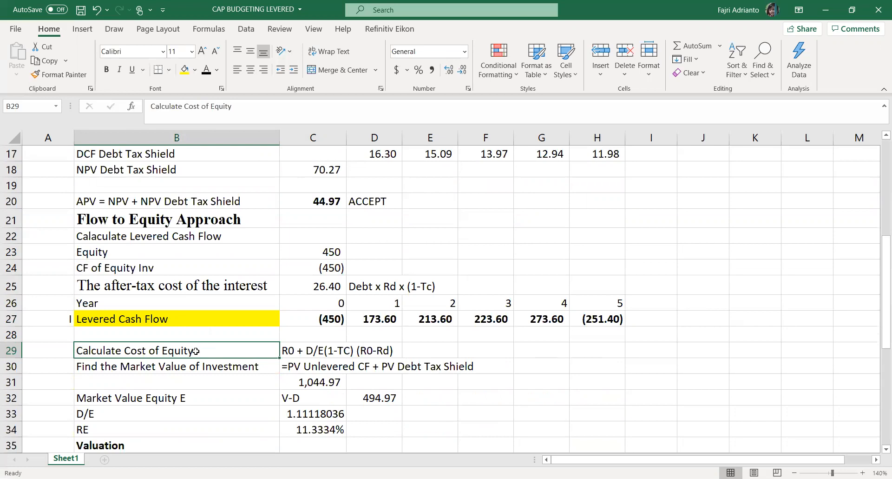
left_click(297, 352)
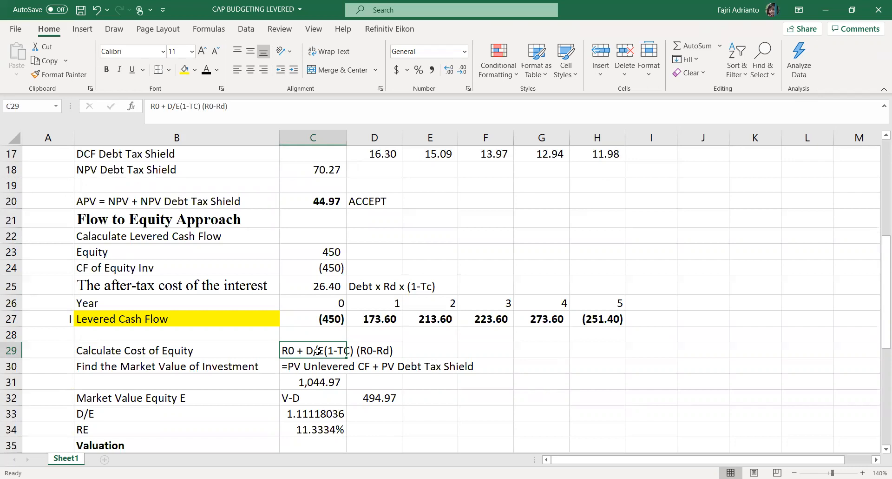
scroll(320, 269, "up", 1)
left_click(323, 268)
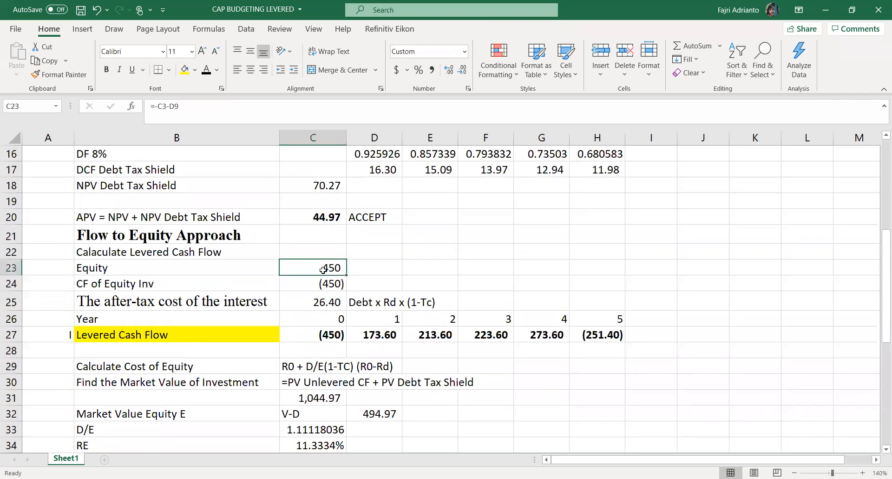
left_click(320, 366)
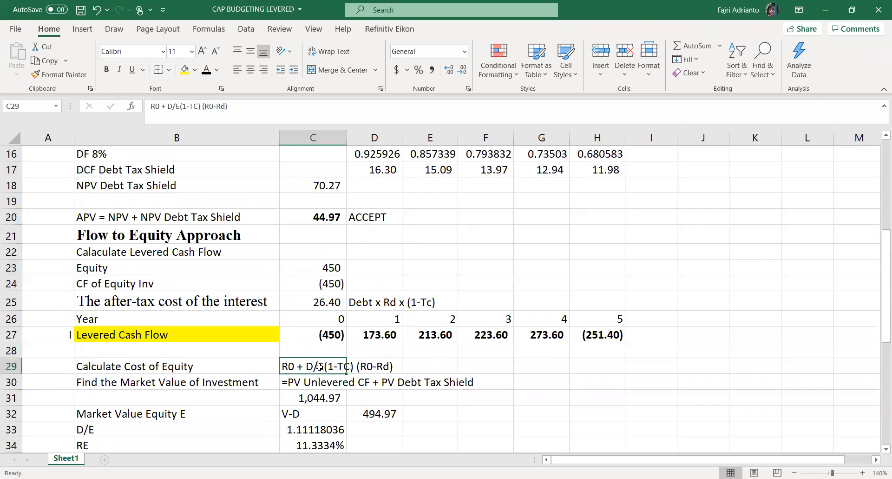
Examine the market value of investment formula in C30 and its inputs: unlevered cash flows, yearly tax shields and NPV Debt Tax Shield.
left_click(89, 384)
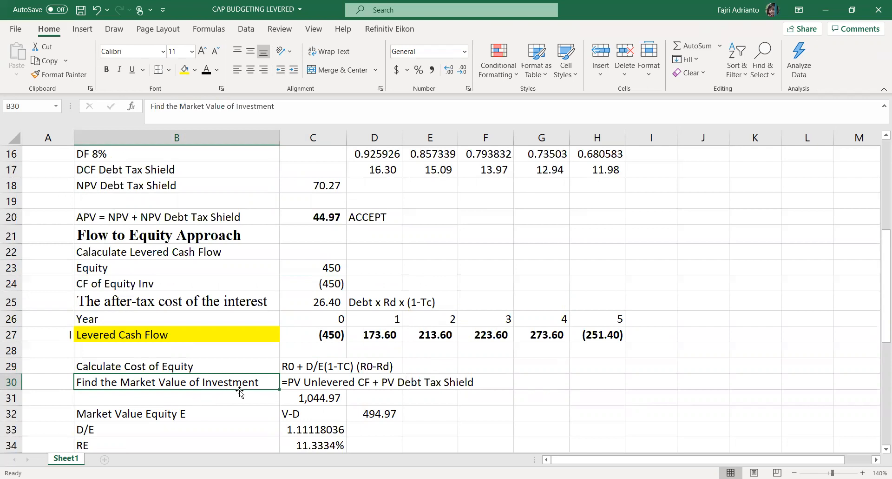
left_click(293, 382)
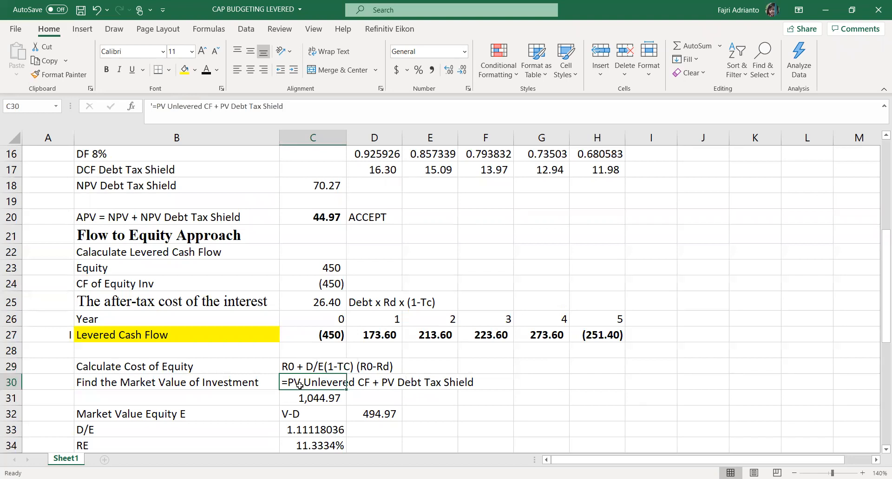
scroll(299, 385, "up", 5)
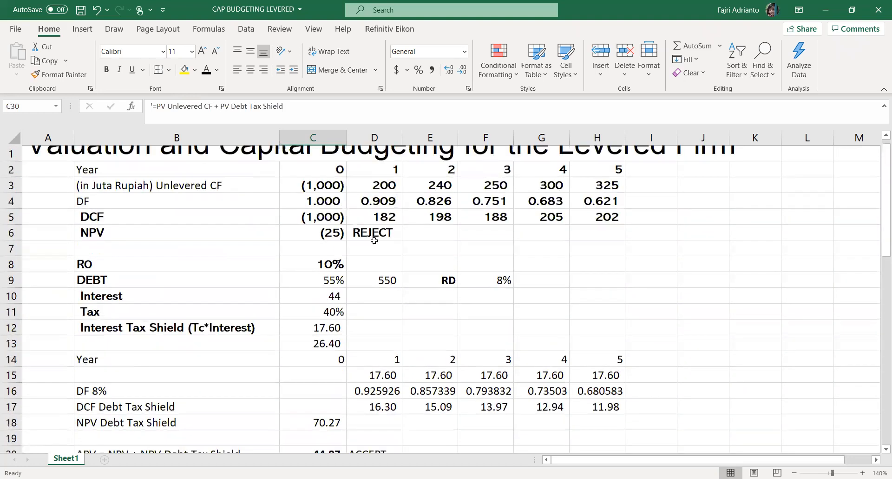
left_click_drag(365, 202, 601, 211)
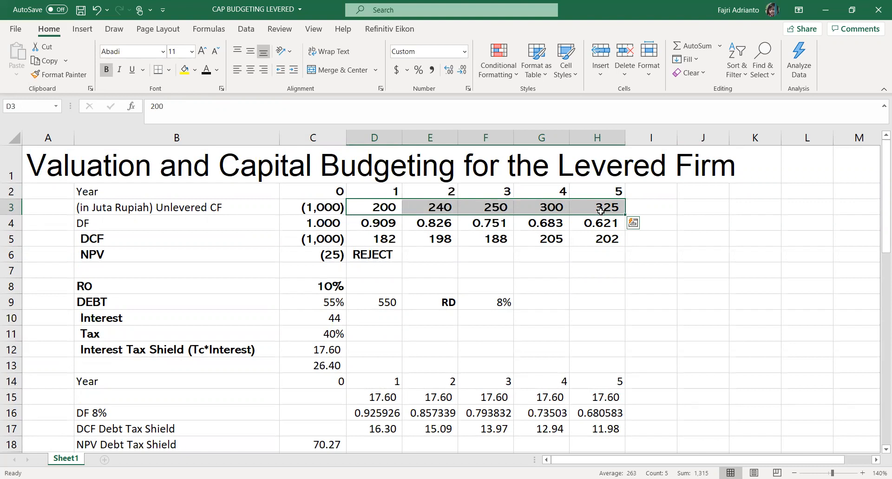
left_click_drag(368, 206, 607, 207)
scroll(591, 245, "down", 1)
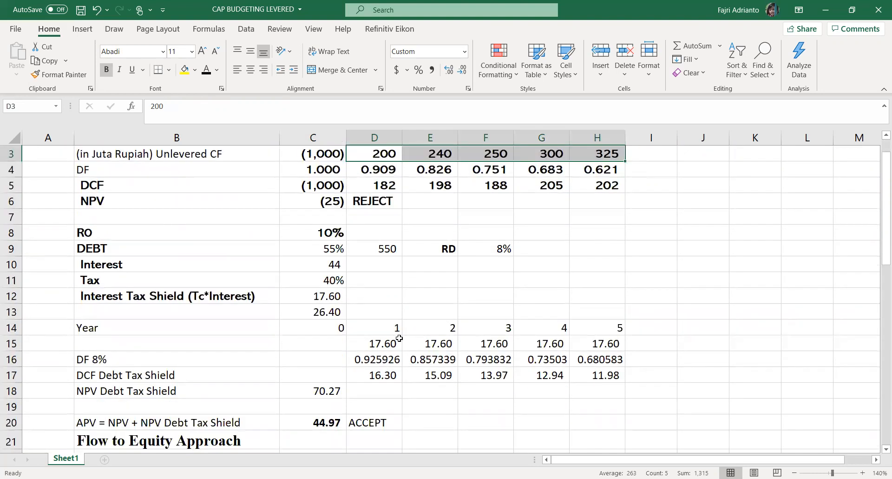
left_click(381, 344)
left_click_drag(380, 344, 604, 343)
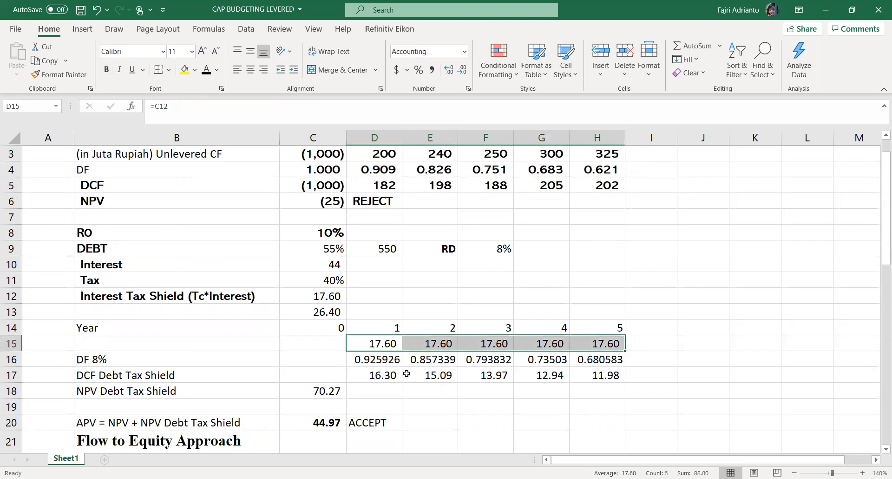
left_click(328, 391)
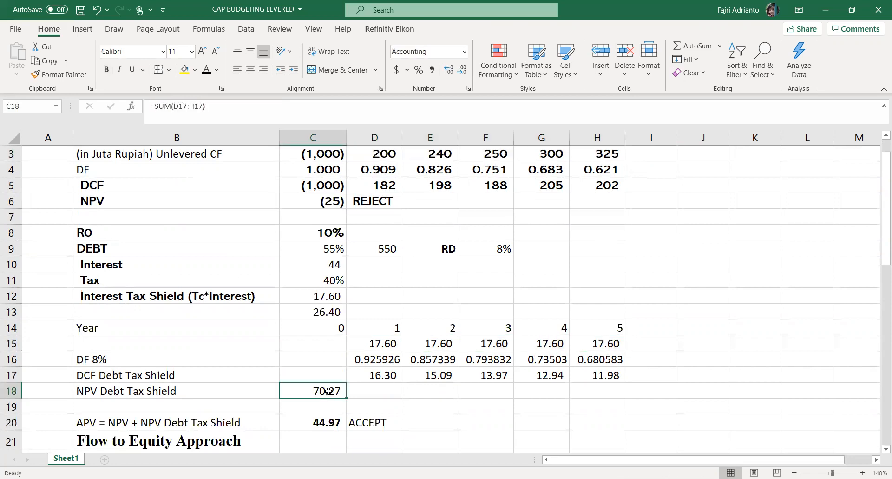
Review the discounted unlevered cash flows of years 1 to 5 in D5:H5 and the year 0 formula in C5.
scroll(354, 306, "down", 1)
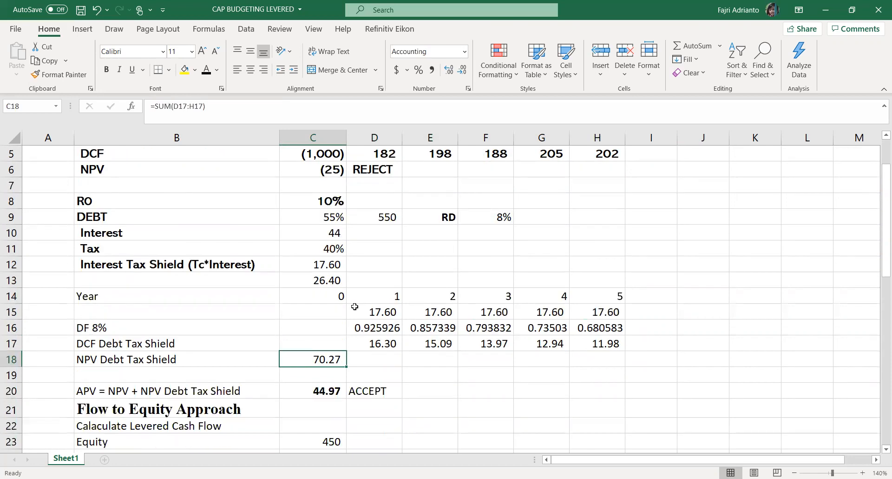
scroll(354, 306, "up", 2)
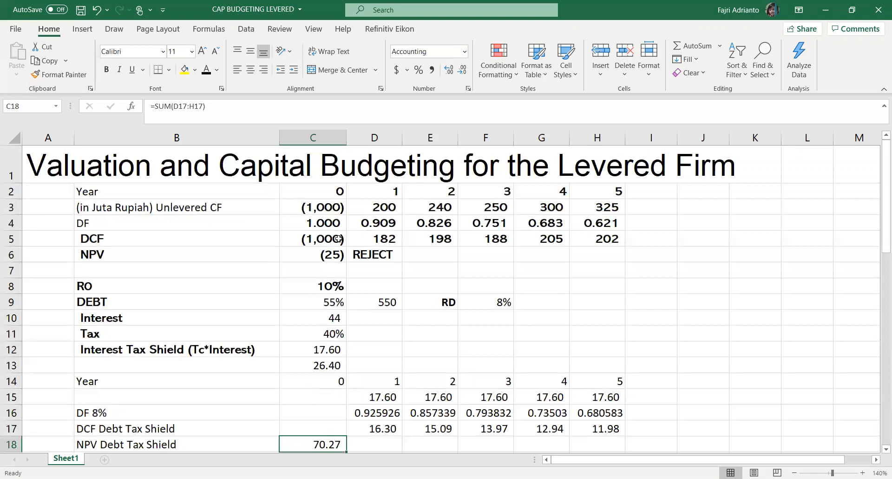
left_click_drag(370, 240, 599, 238)
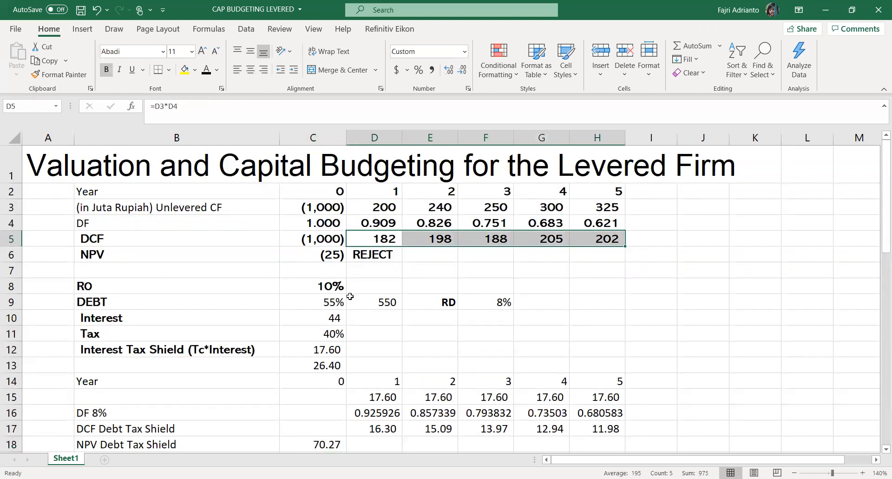
left_click(311, 239)
Begin re-entering the market value of investment formula in C31 with the sum of the discounted unlevered cash flows, =SUM(D5:H5).
scroll(312, 254, "down", 4)
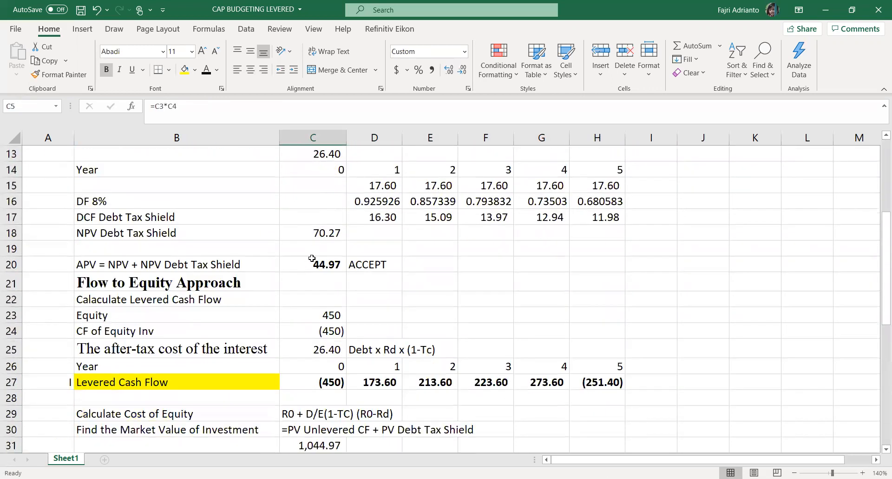
scroll(310, 281, "down", 2)
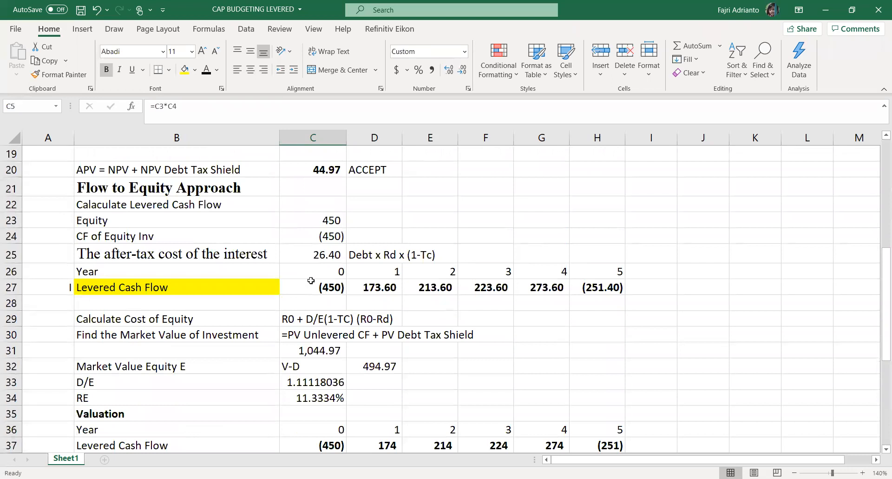
left_click(304, 352)
type("=")
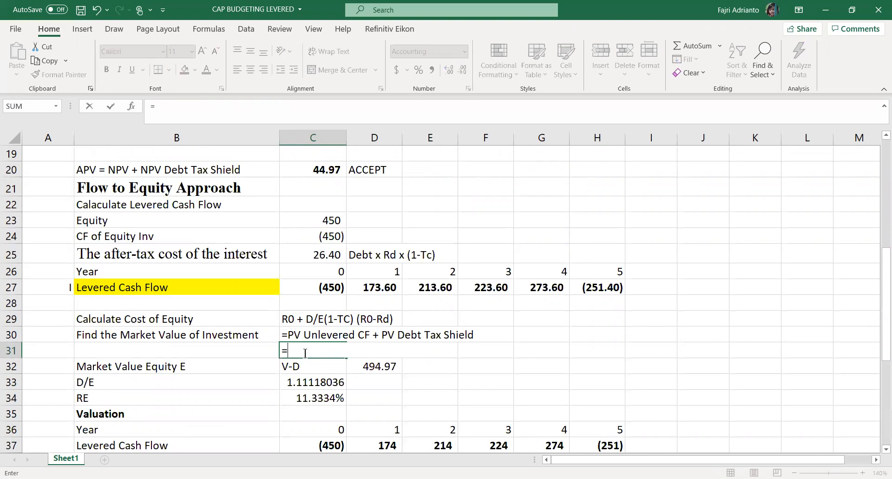
type("SUM(")
scroll(339, 393, "up", 1)
scroll(352, 231, "up", 3)
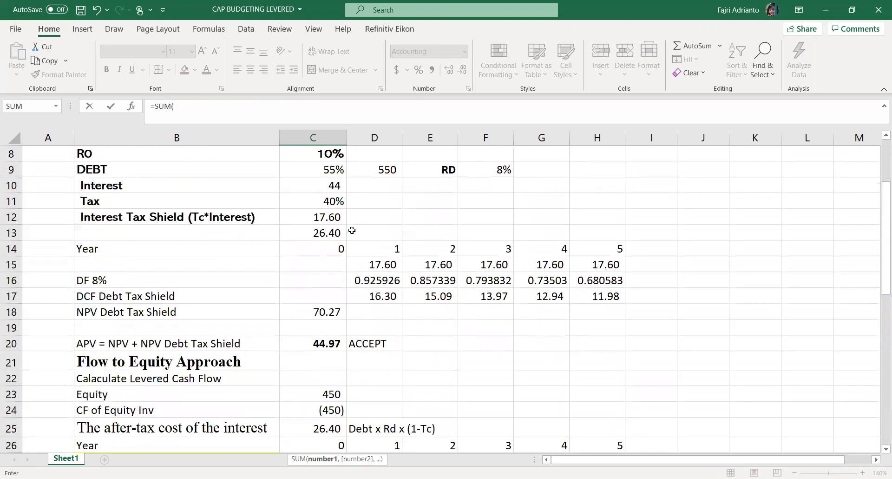
scroll(371, 205, "up", 1)
scroll(373, 184, "up", 1)
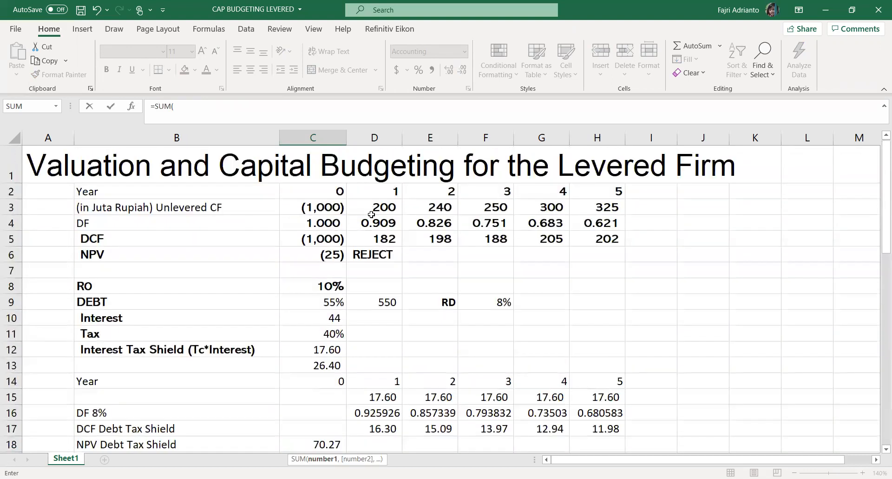
left_click(379, 238)
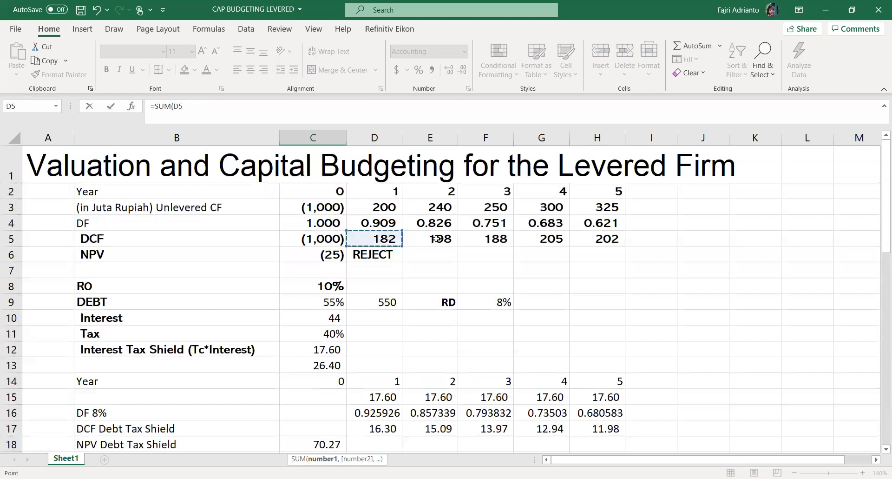
left_click(584, 236, "shift")
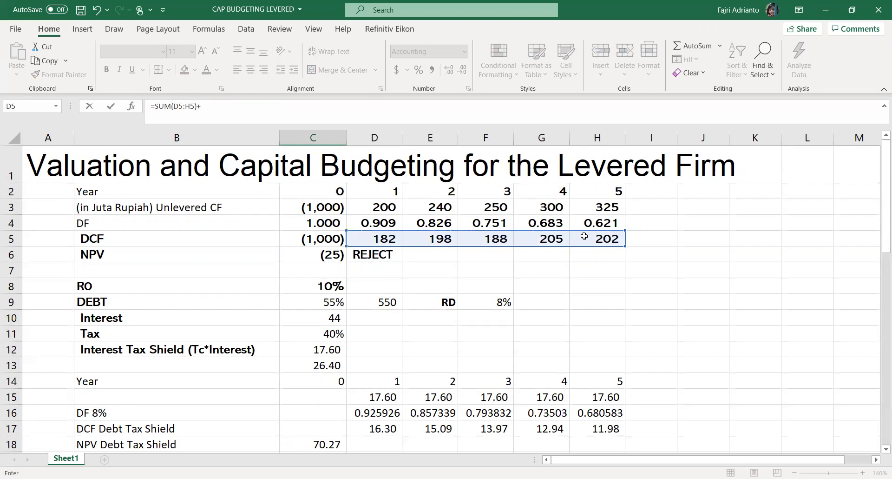
Add the sum of the discounted debt tax shields and complete the C31 formula as =SUM(D5:H5)+SUM(D17:H17).
type("+SUM(")
scroll(465, 302, "down", 1)
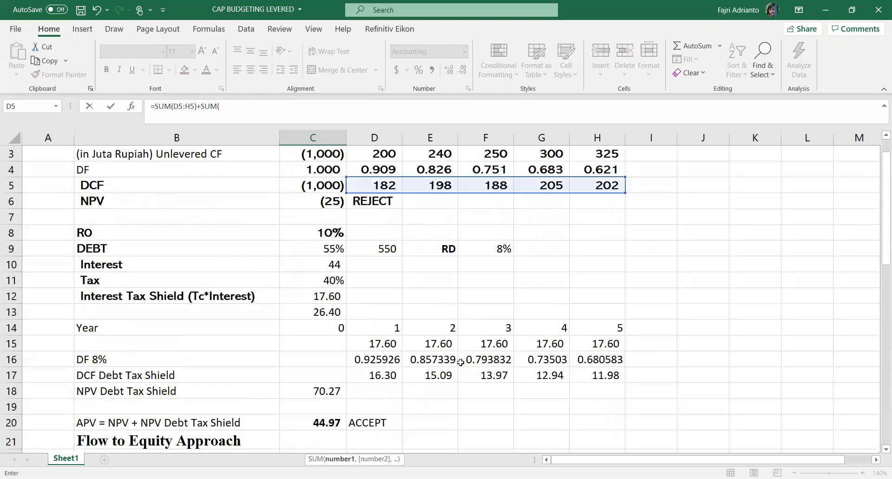
left_click(382, 375)
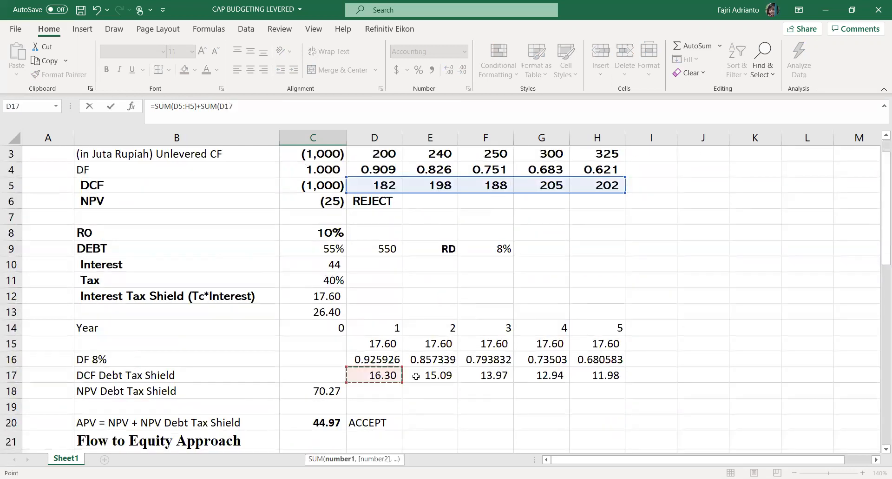
left_click(597, 376, "shift")
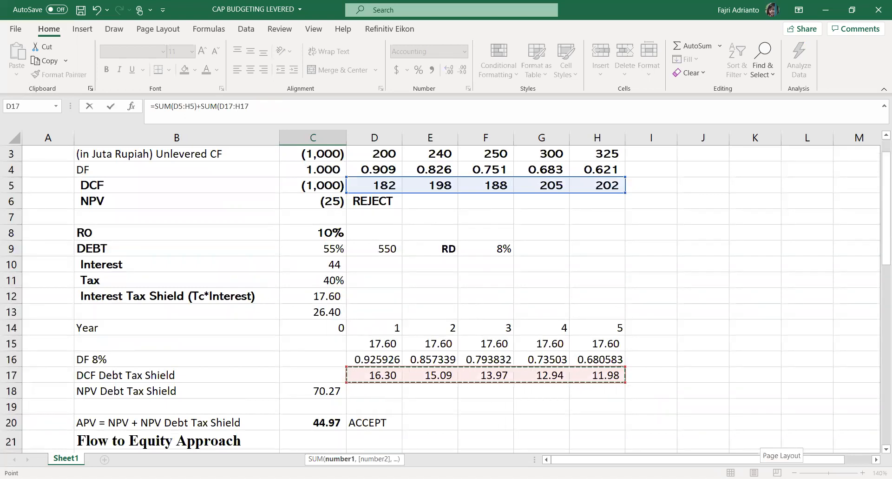
key("Return")
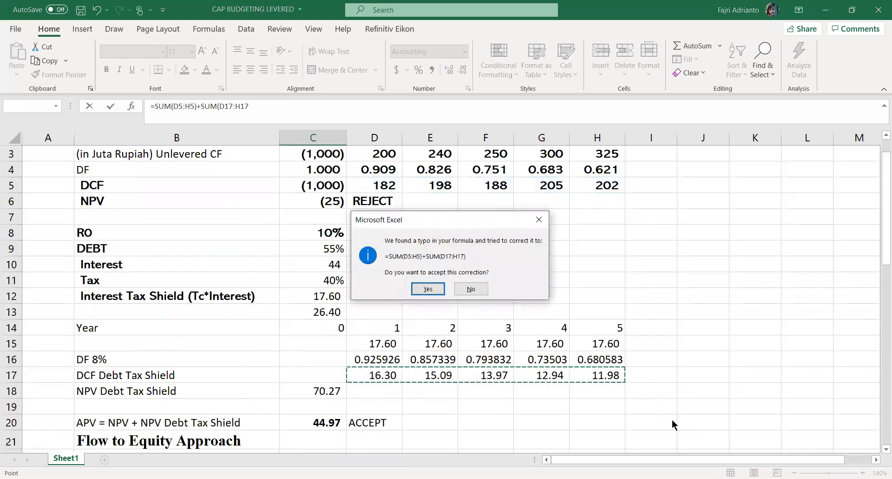
left_click(434, 288)
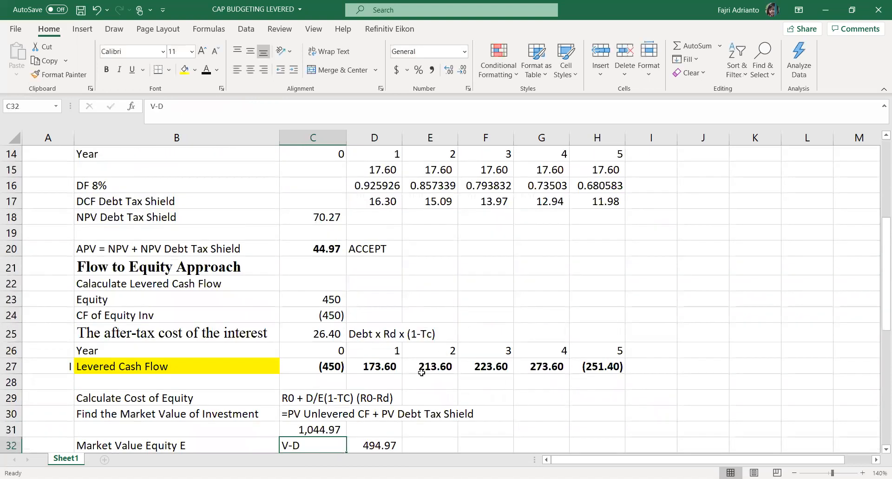
Enter the label Valuation in B31, beside the computed market value of the investment.
scroll(386, 396, "down", 1)
left_click(321, 413)
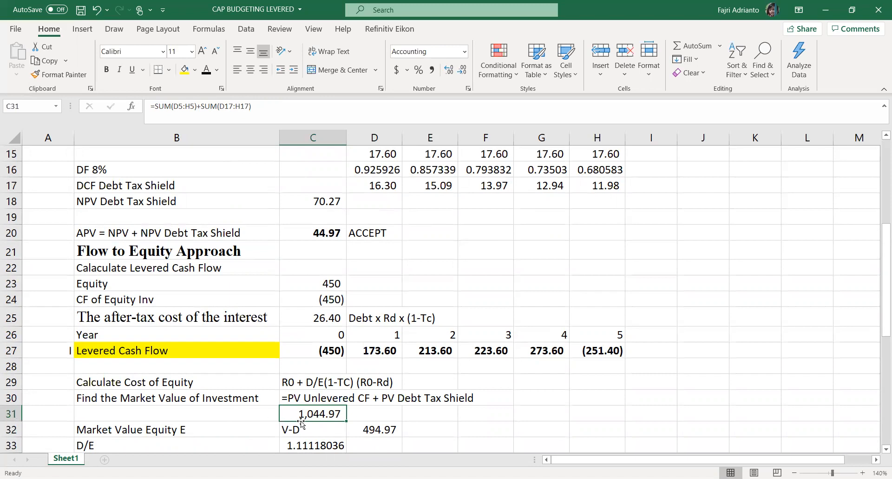
left_click(251, 412)
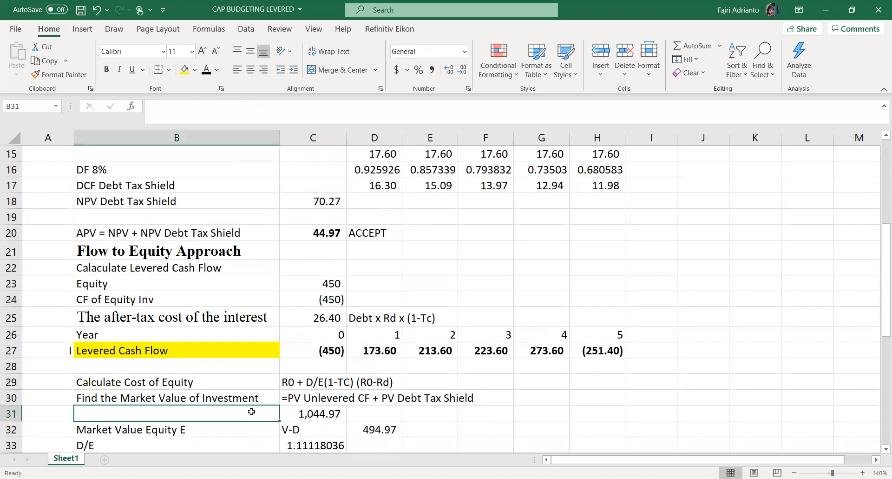
type("Valuation")
key("Return")
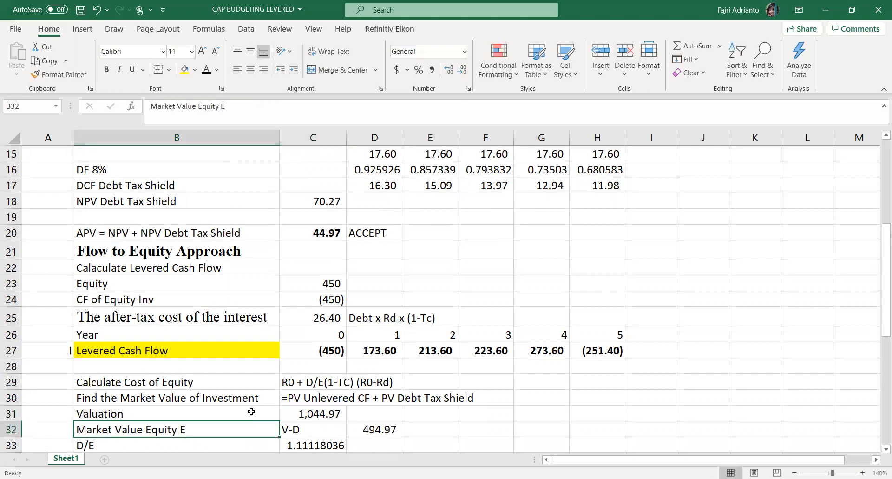
Shorten the label in B31 to V.
left_click(163, 409)
double_click(162, 409)
key("BackSpace")
key("BackSpace")
key("BackSpace")
key("BackSpace")
key("BackSpace")
left_click(199, 424)
Enter the note V=D+E in E31.
scroll(157, 386, "down", 1)
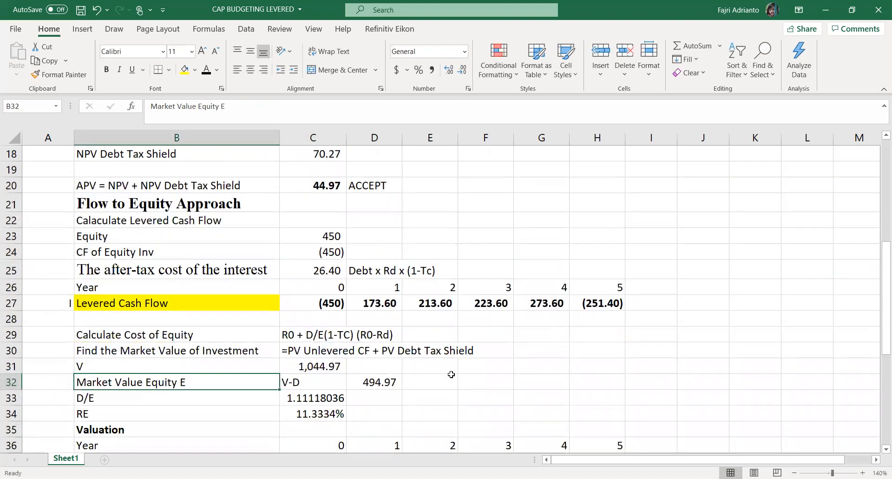
left_click(417, 362)
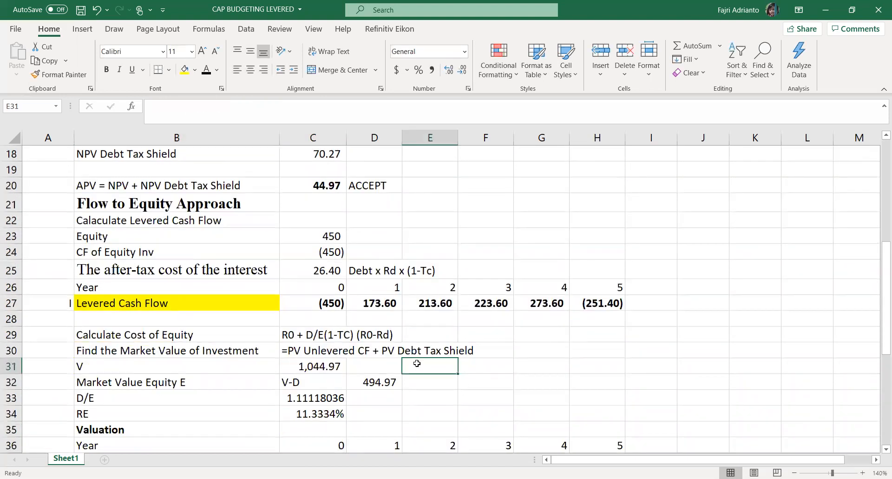
type("V=D")
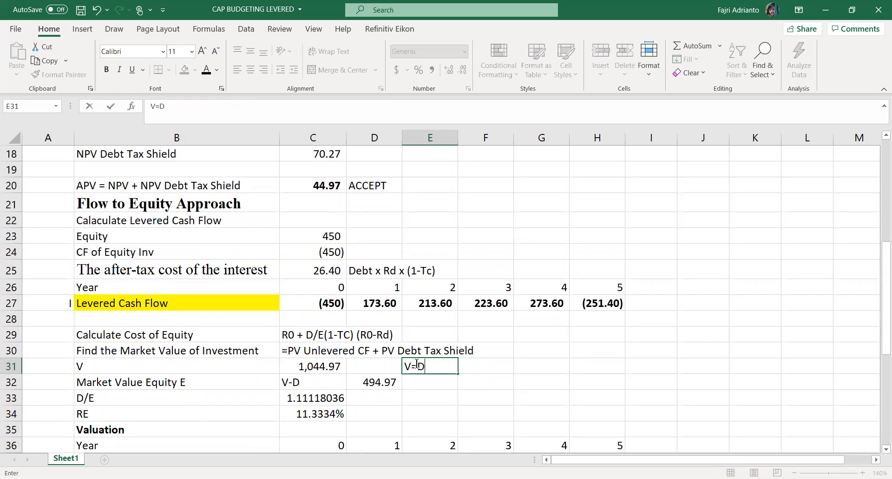
type("+E")
key("Return")
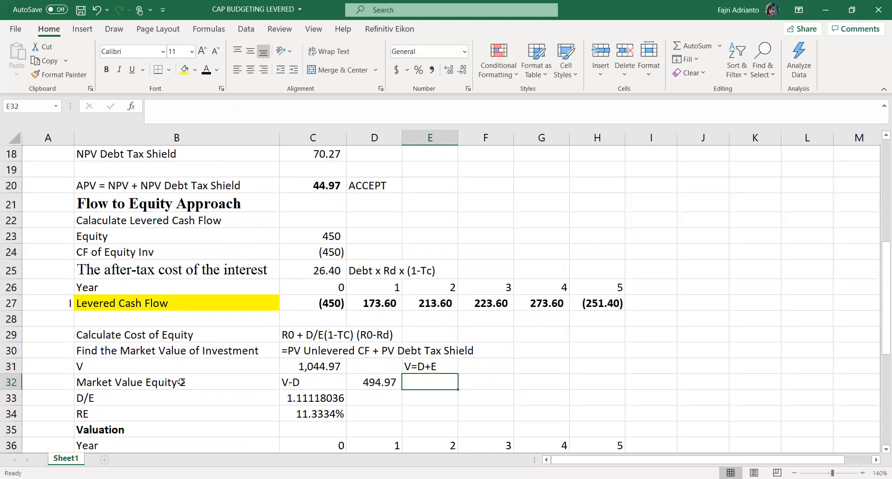
Clear the market value of equity in D32 and recalculate it as V minus debt with =C31-D9.
left_click(135, 382)
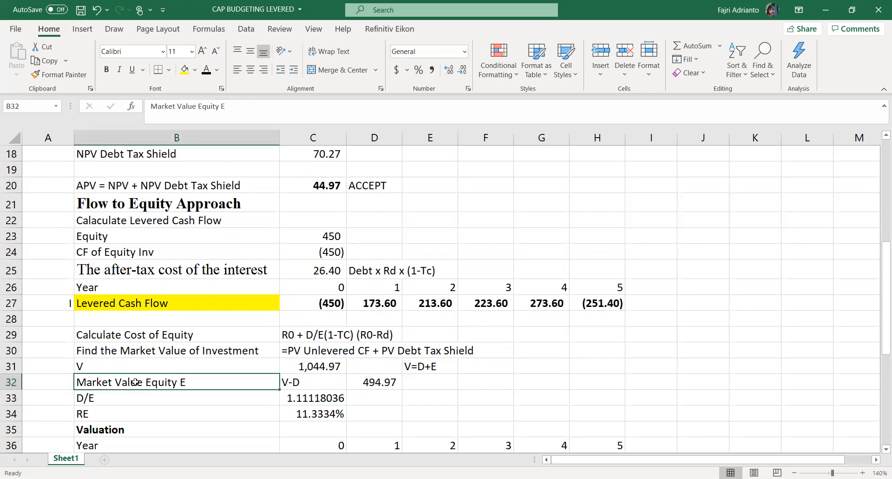
left_click(297, 382)
left_click(367, 381)
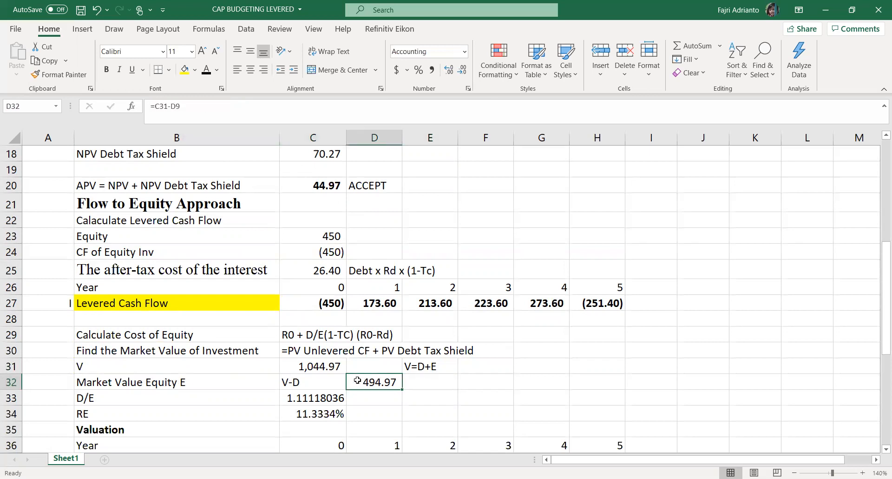
key("Delete")
type("=")
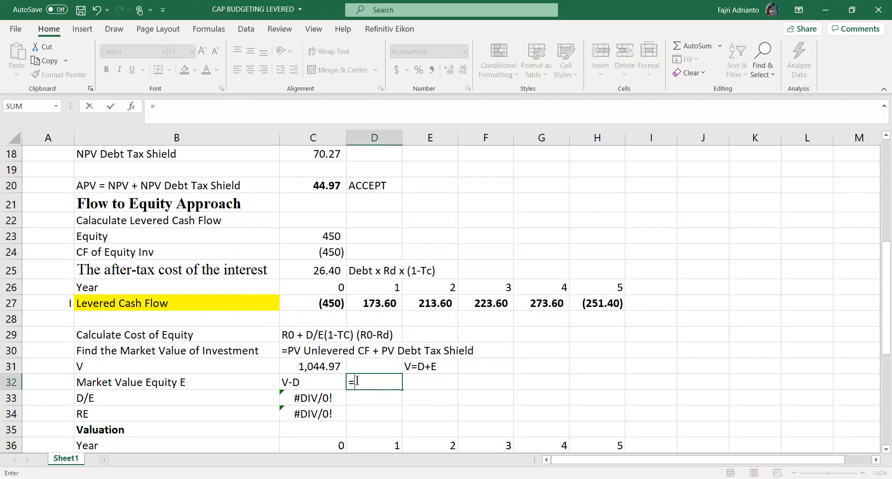
left_click(319, 362)
type("-")
scroll(339, 303, "up", 3)
scroll(340, 302, "up", 3)
left_click(380, 251)
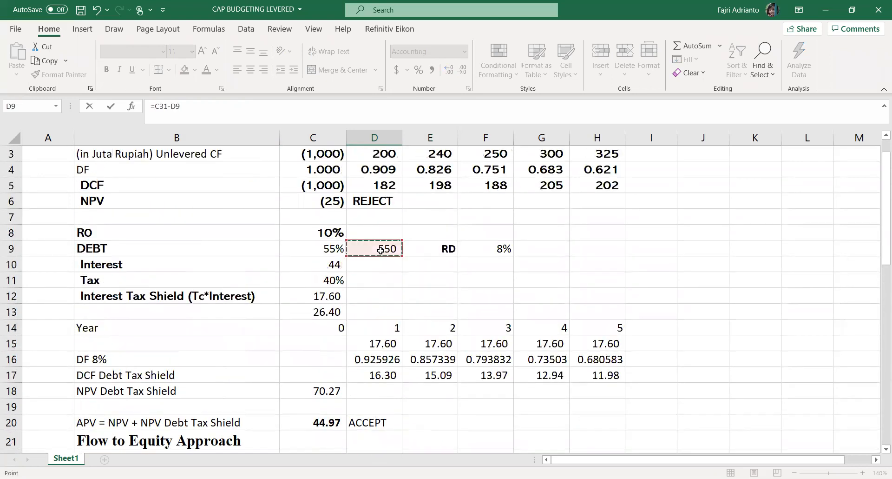
scroll(377, 260, "down", 4)
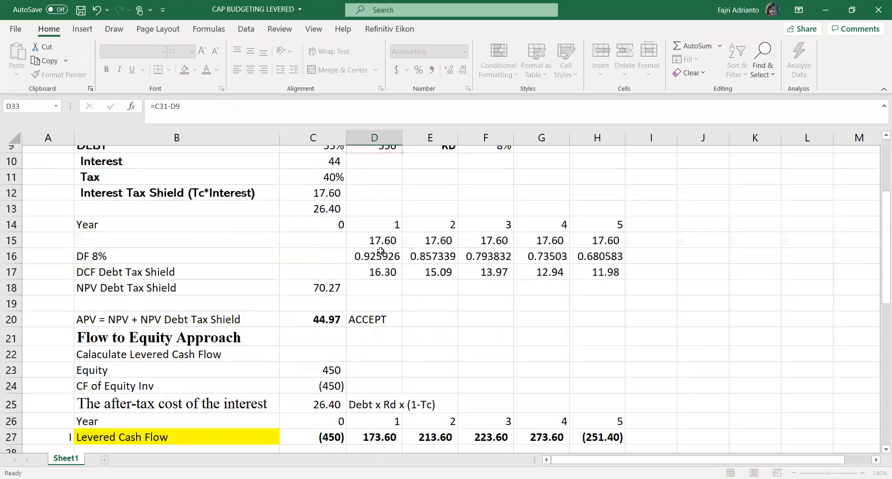
key("Return")
scroll(364, 346, "down", 1)
left_click(373, 396)
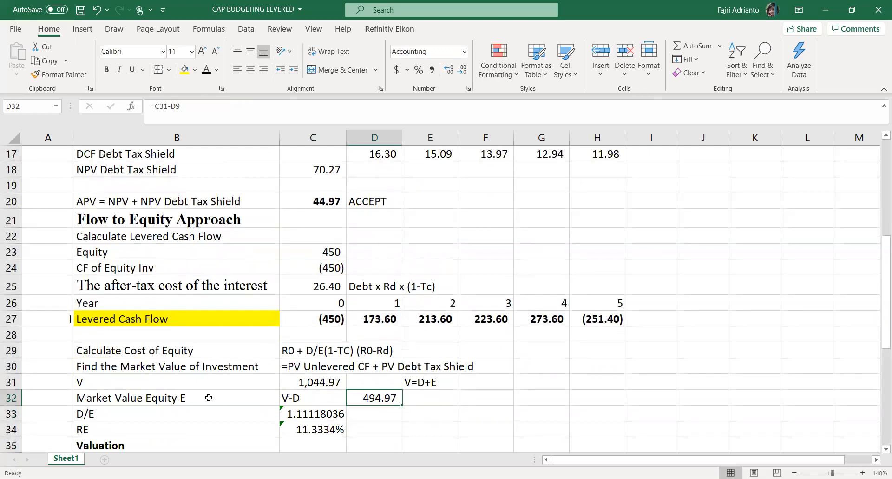
Enter E in E32 to mark the market value of equity.
left_click(419, 398)
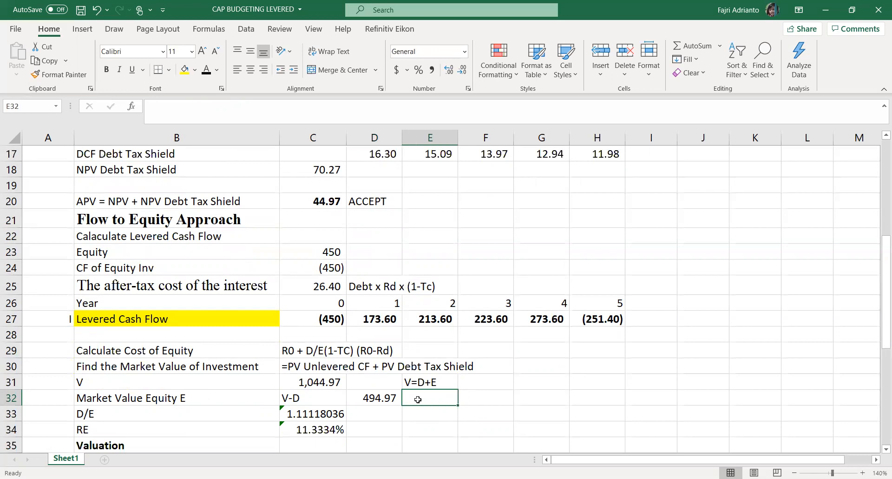
type("E")
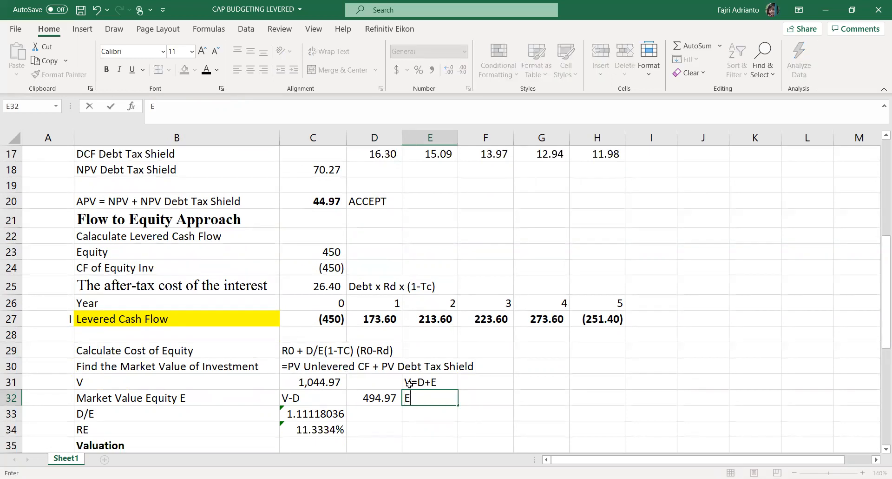
scroll(363, 398, "down", 1)
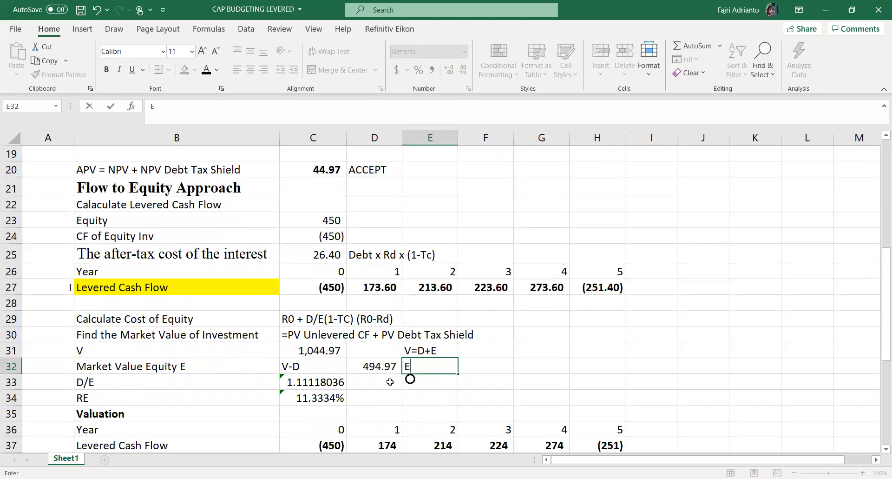
left_click(389, 384)
Clear the D/E ratio in C33 and recalculate it as debt over market value of equity with =D9/D32.
scroll(389, 383, "up", 1)
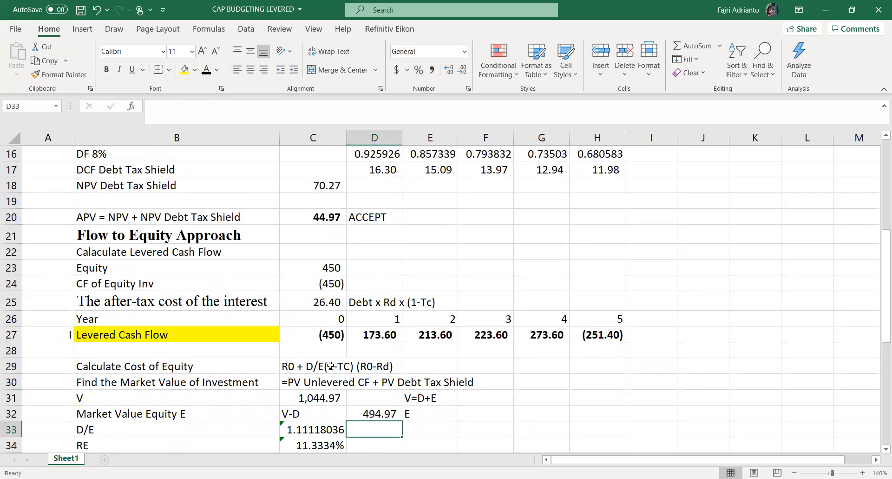
scroll(320, 366, "down", 1)
left_click(89, 377)
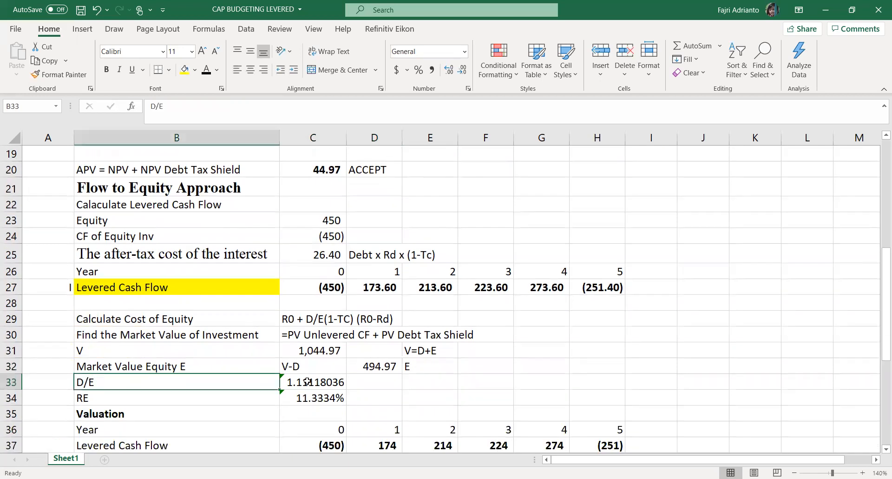
left_click(335, 382)
key("Delete")
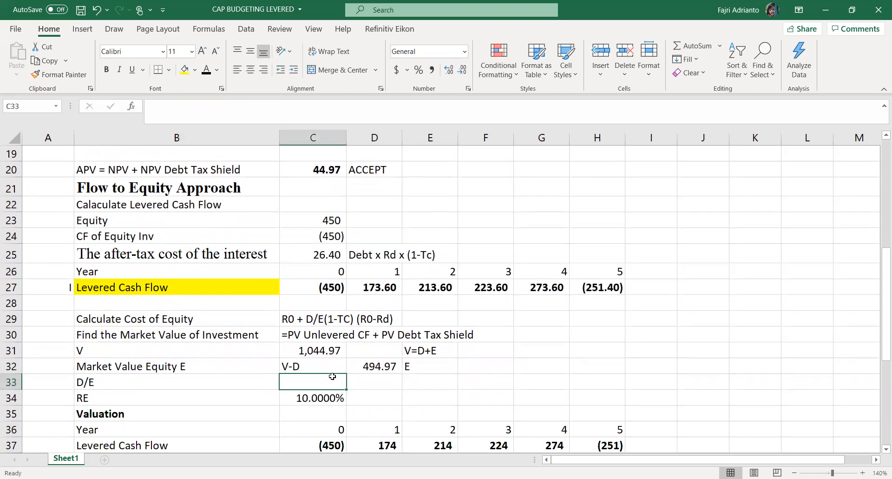
type("=")
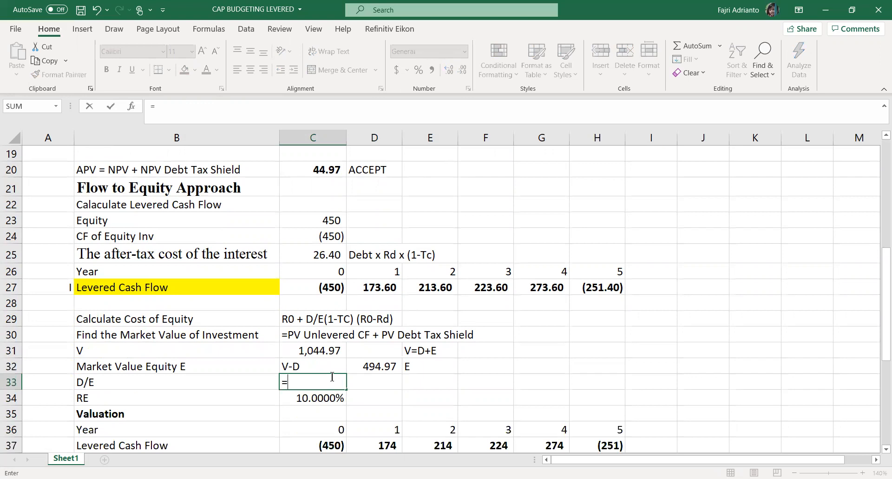
scroll(369, 348, "up", 3)
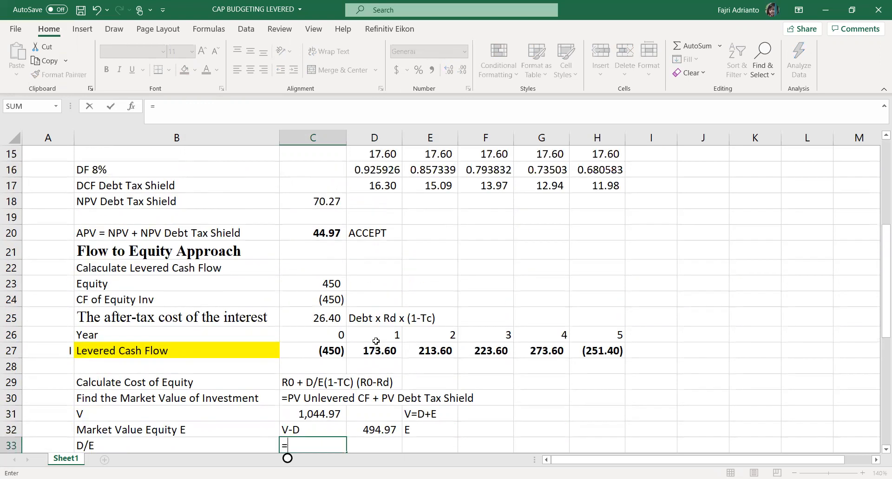
scroll(364, 217, "up", 2)
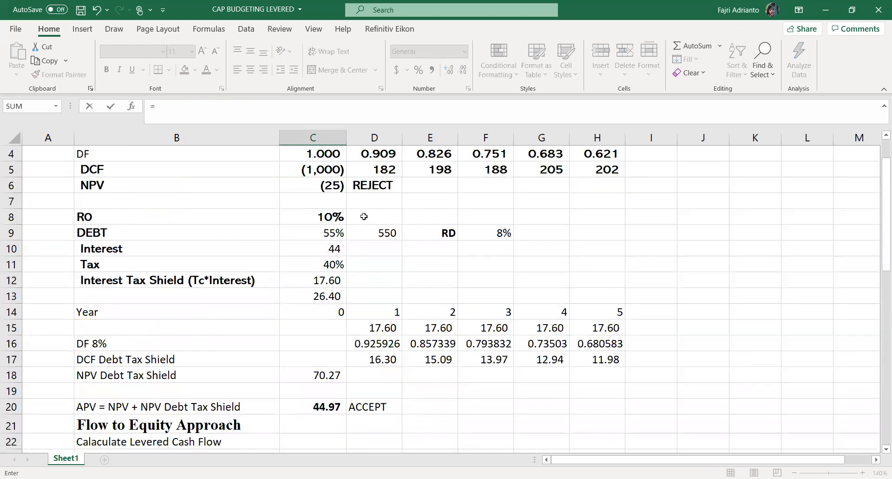
left_click(382, 233)
type("/")
scroll(402, 249, "down", 4)
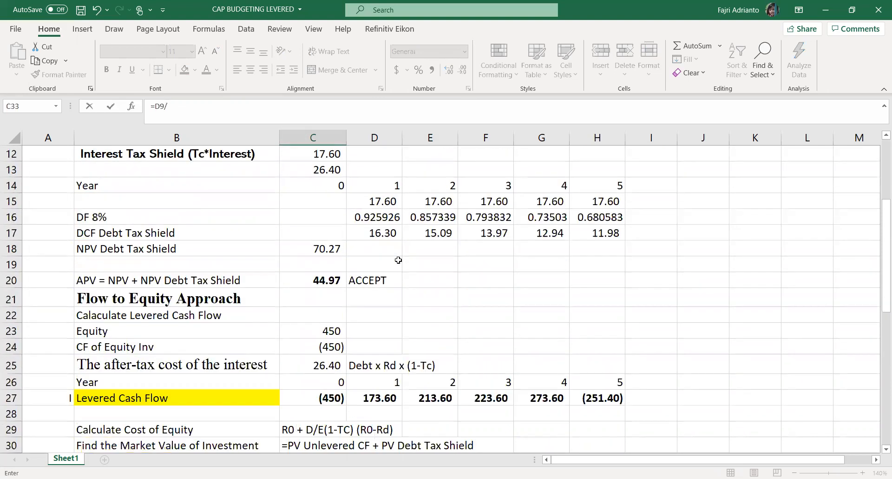
left_click(385, 413)
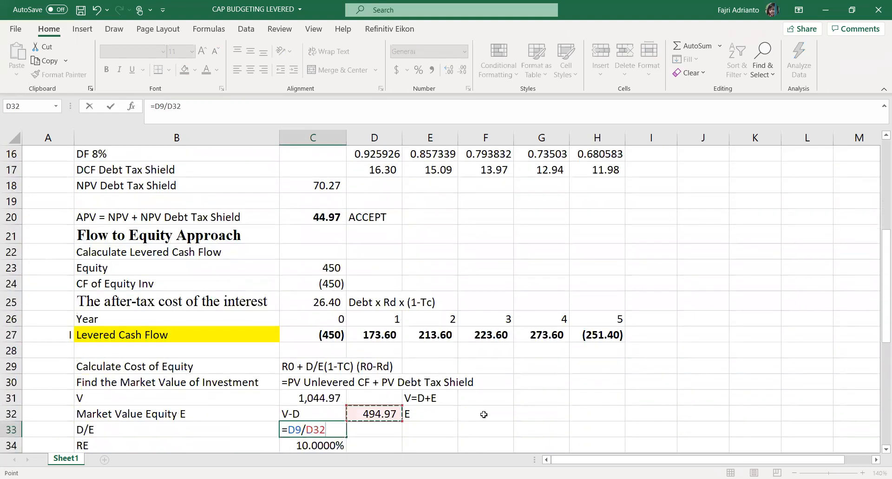
key("Return")
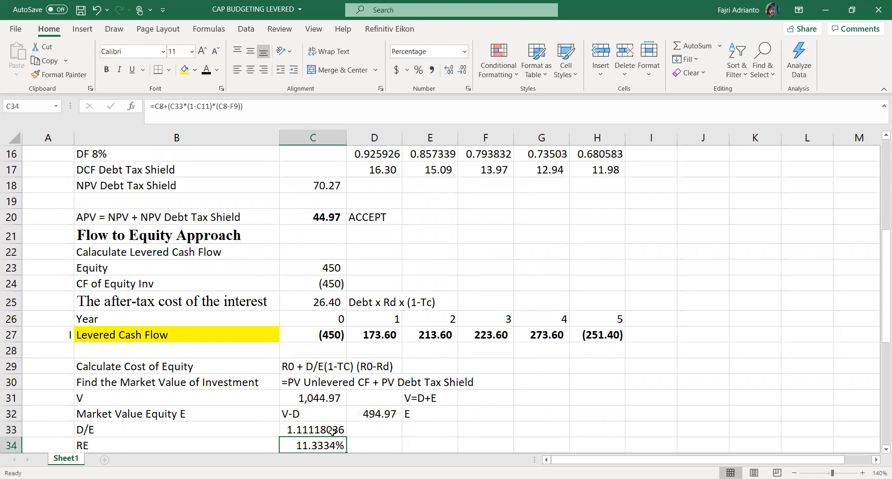
Clear the RE formula in C34 and insert a blank row above the RE row.
scroll(332, 430, "down", 1)
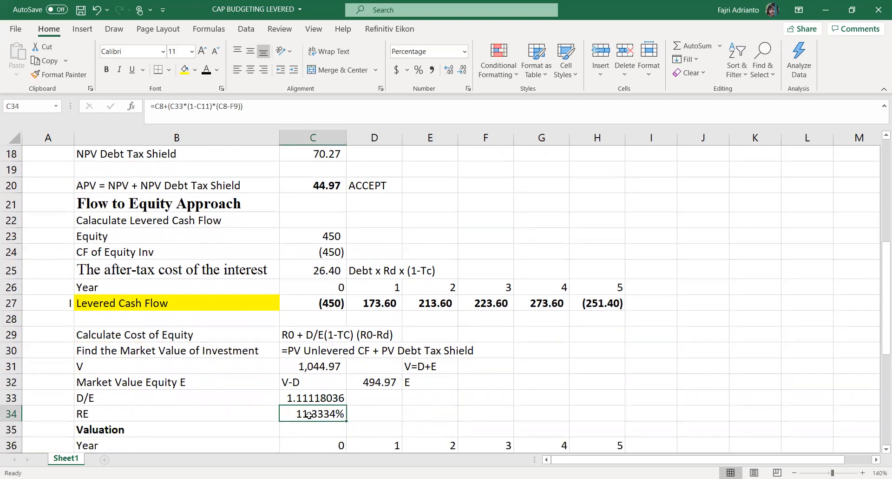
key("Delete")
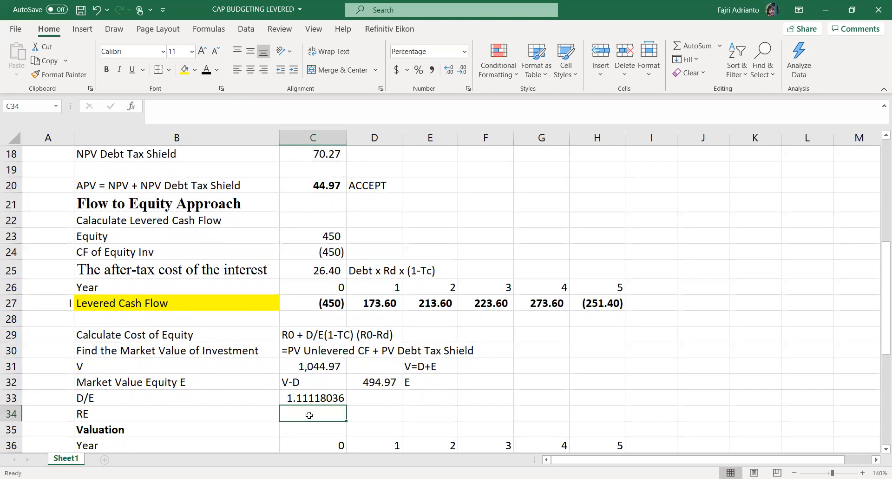
left_click(8, 412)
right_click(10, 412)
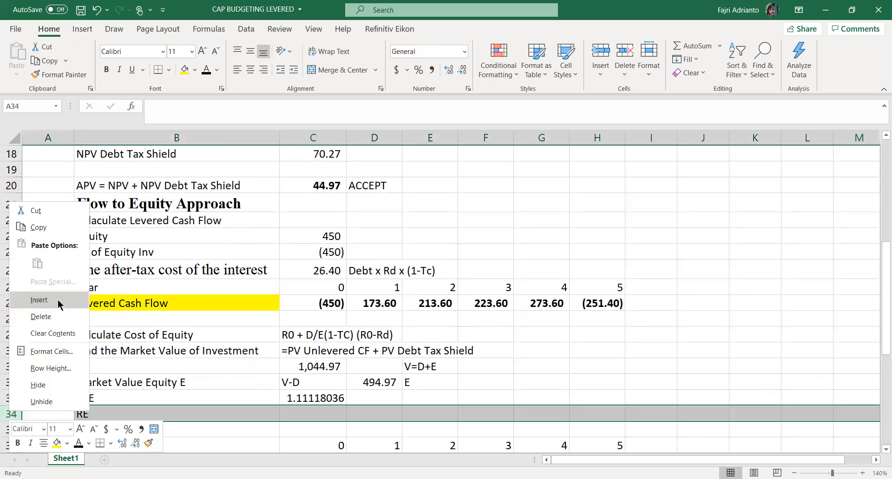
left_click(40, 295)
scroll(313, 383, "down", 1)
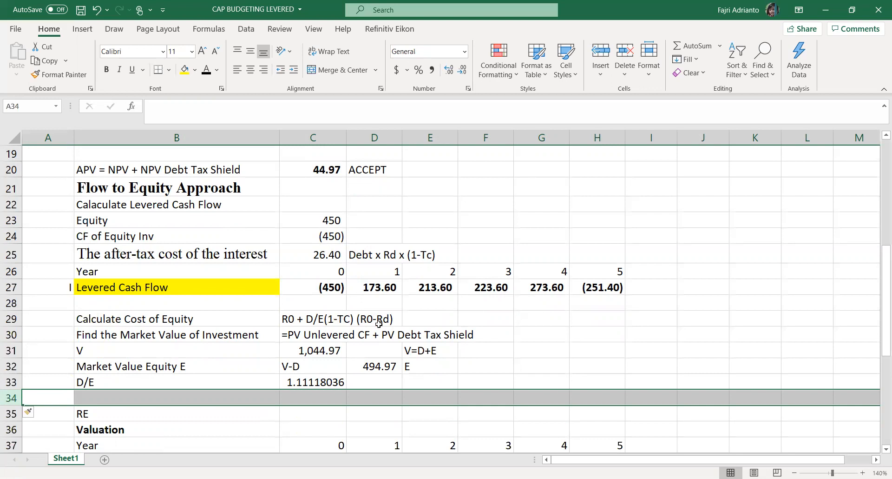
Label the new row 34 R0-RD in column B.
left_click(196, 396)
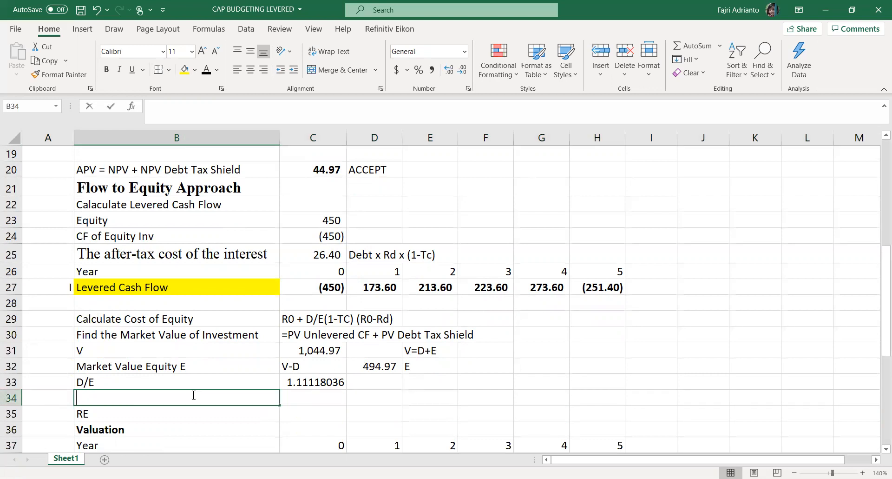
type("R0-RD")
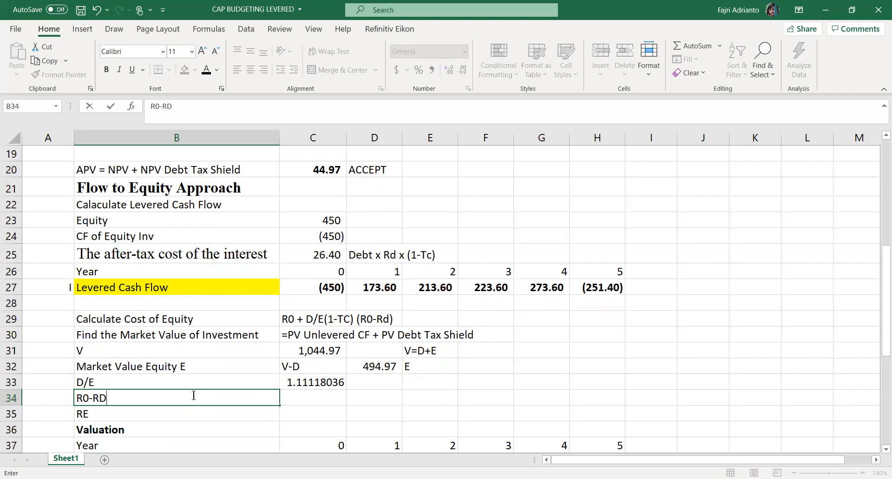
key("Tab")
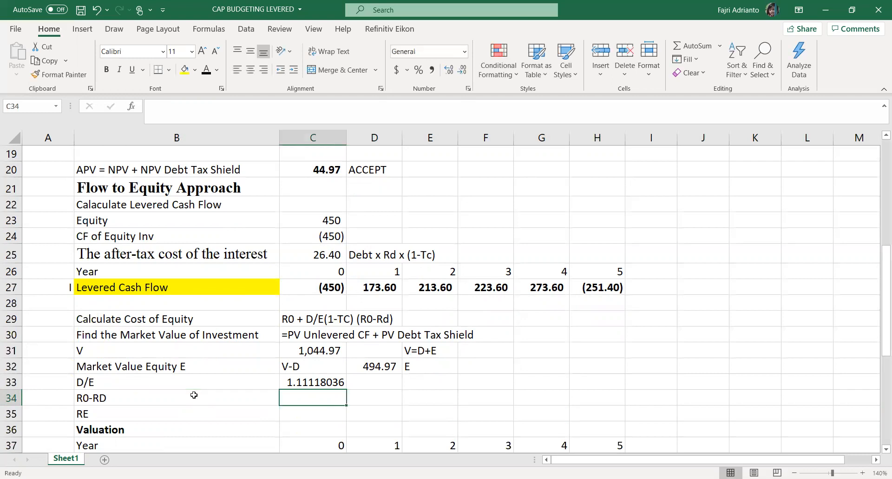
Calculate R0-RD in C34 by subtracting RD from R0 with =C8-F9.
type("=")
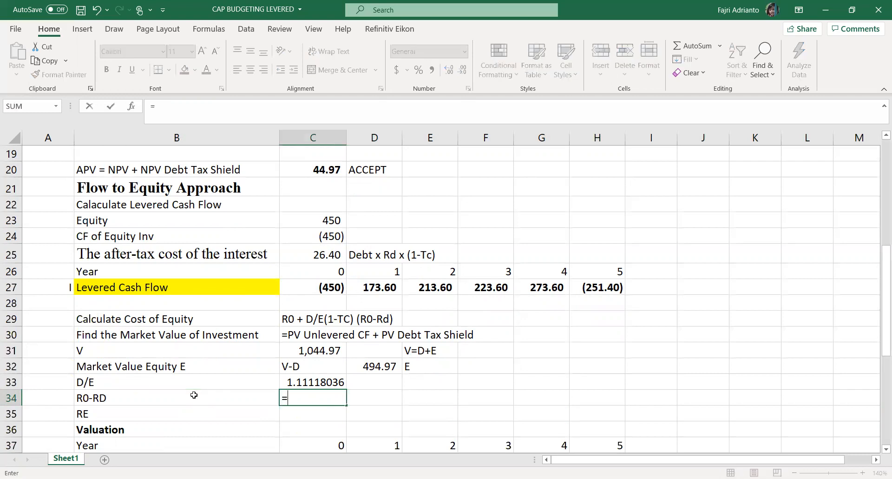
scroll(318, 353, "up", 5)
scroll(318, 346, "up", 1)
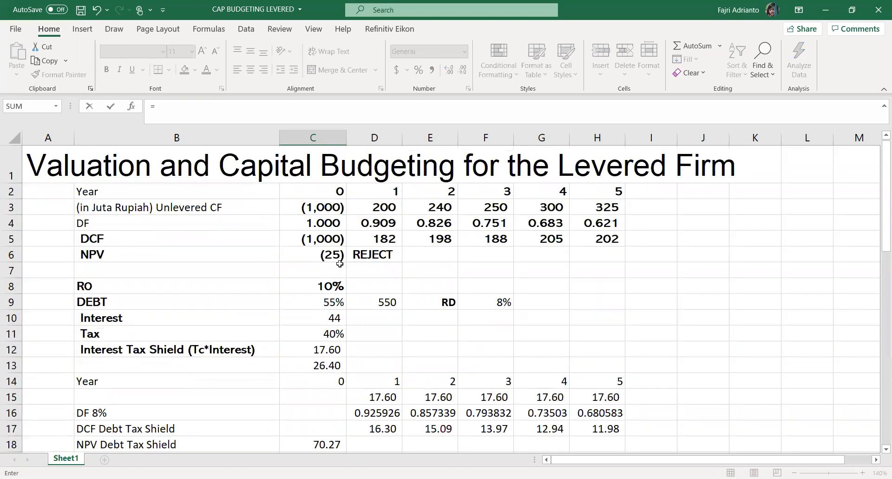
left_click(331, 285)
type("-")
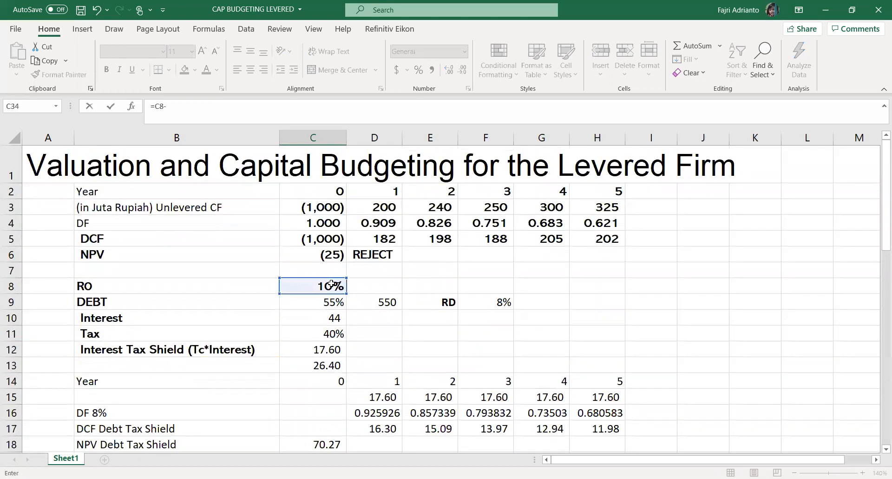
left_click(487, 303)
type(")")
key("Return")
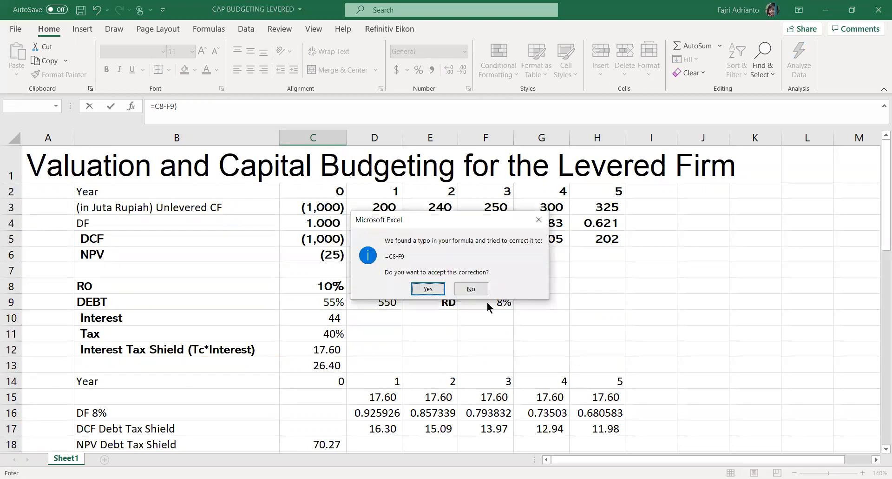
left_click(428, 289)
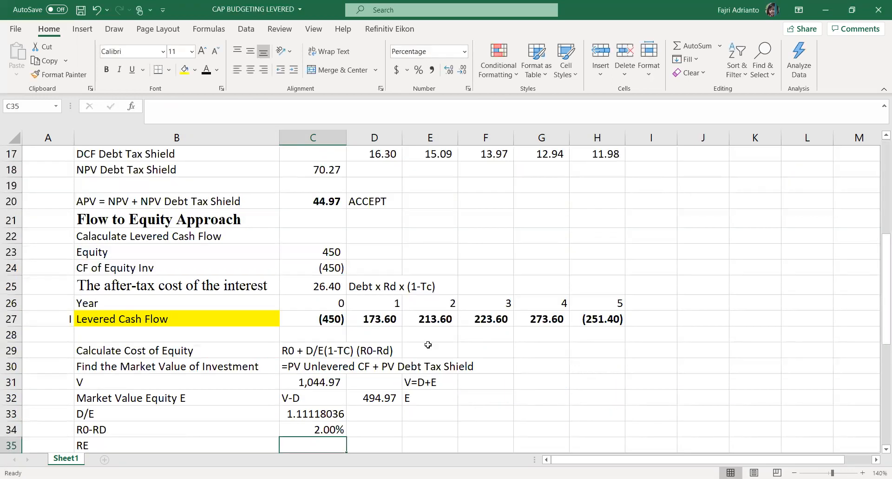
double_click(322, 430)
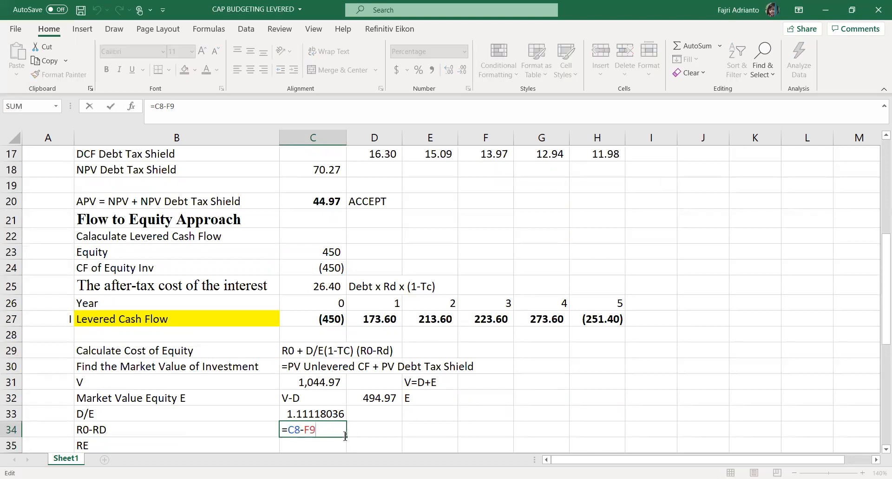
key("Return")
Calculate the cost of equity RE in C35 with the formula =C8+C33*(1-C11)*C34.
scroll(334, 426, "down", 1)
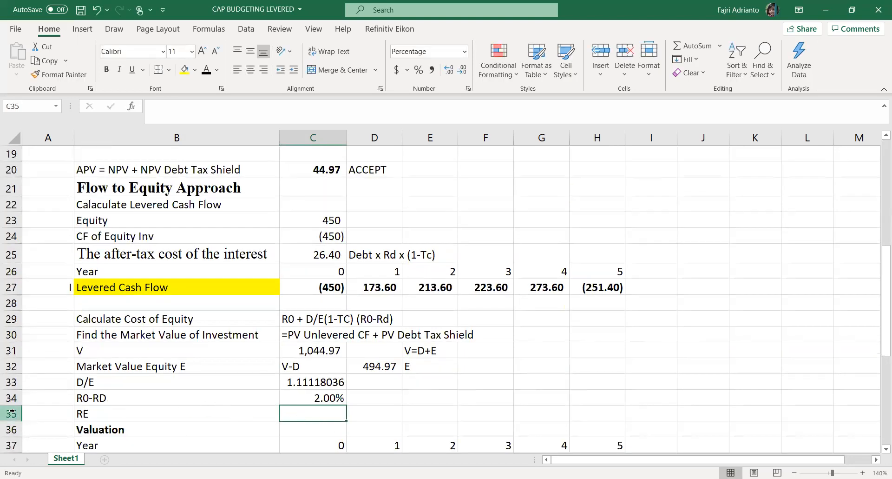
type("=")
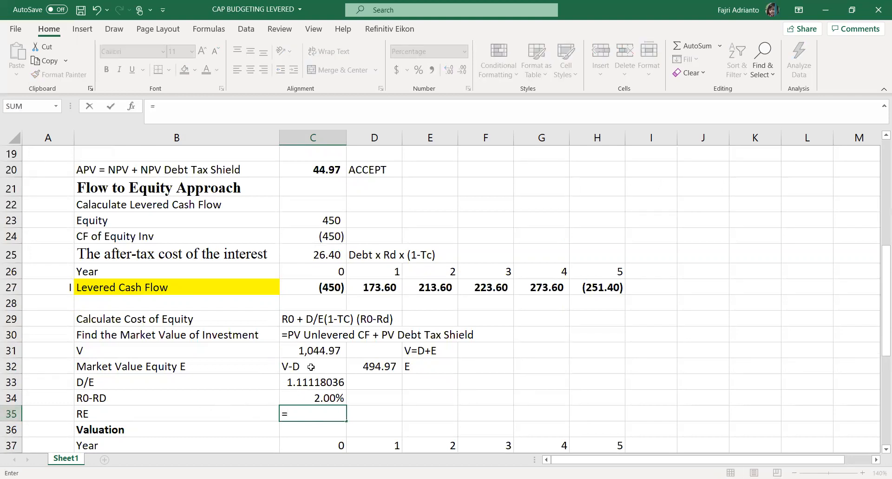
scroll(334, 376, "up", 4)
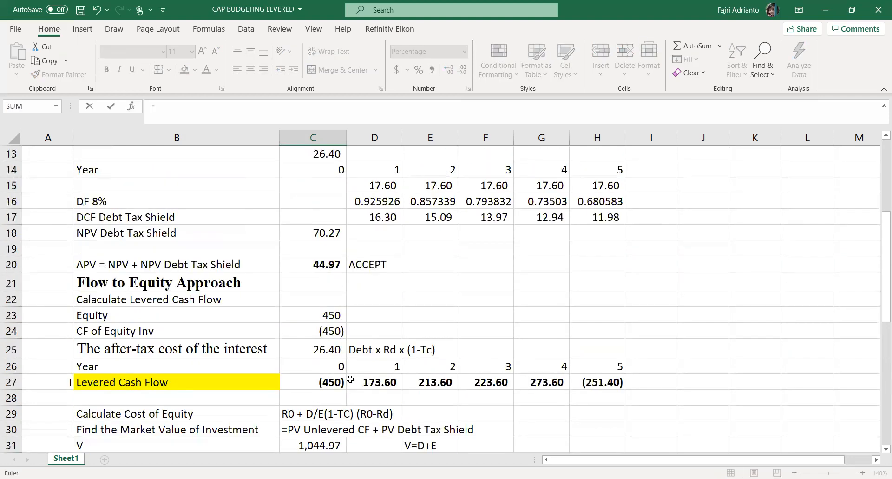
left_click(316, 170)
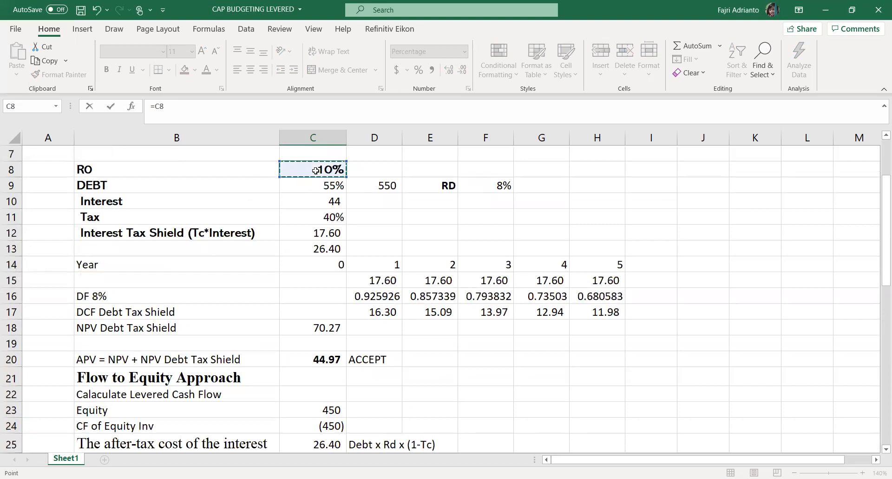
type("+")
scroll(328, 217, "down", 4)
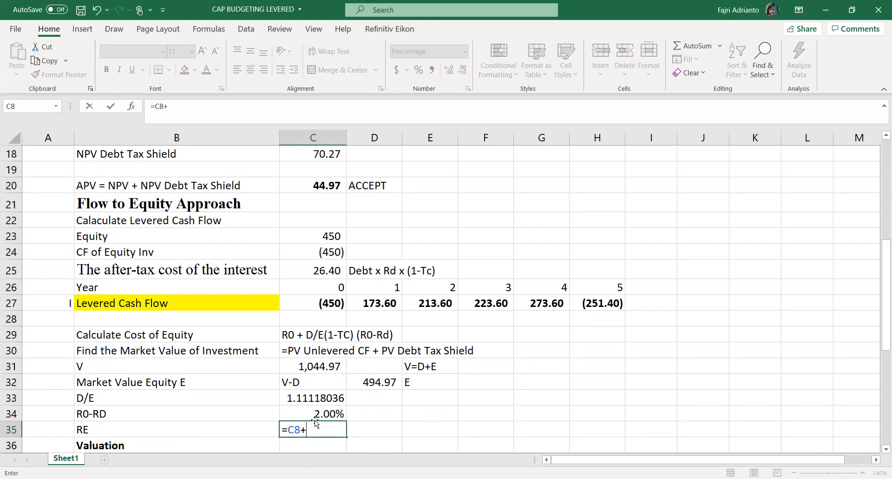
left_click(319, 399)
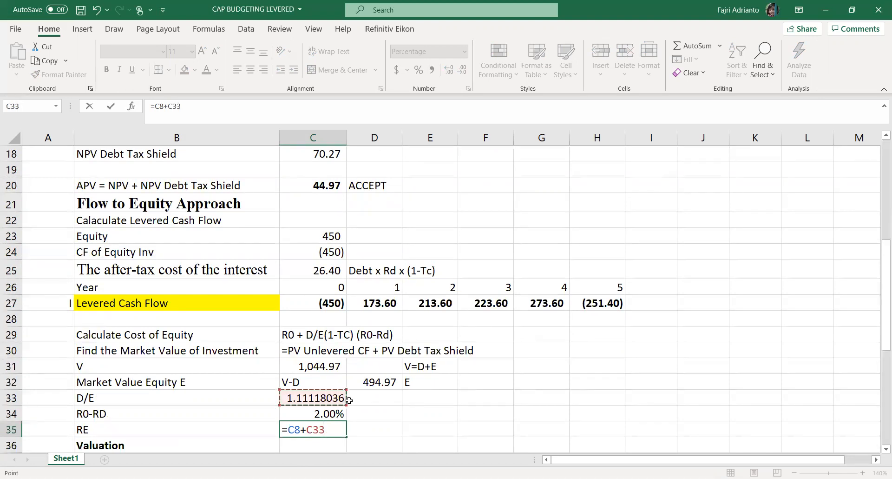
type("*")
scroll(344, 175, "up", 3)
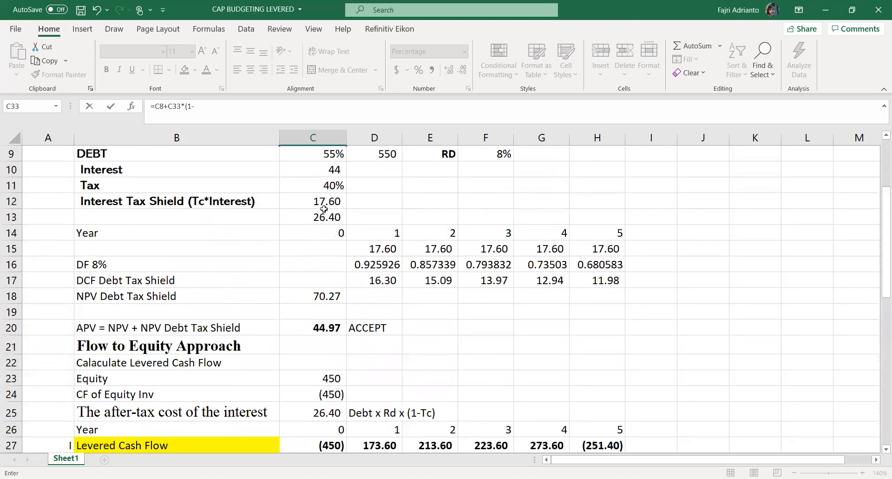
left_click(328, 185)
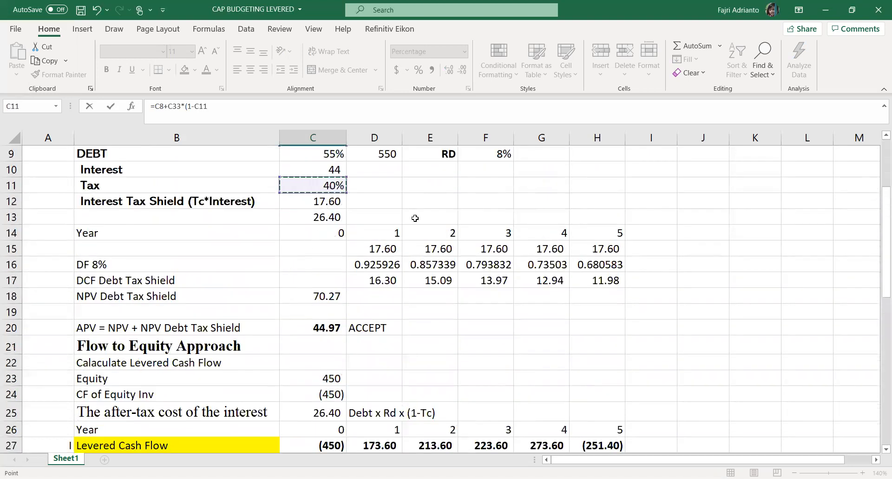
type(")*")
scroll(415, 218, "down", 3)
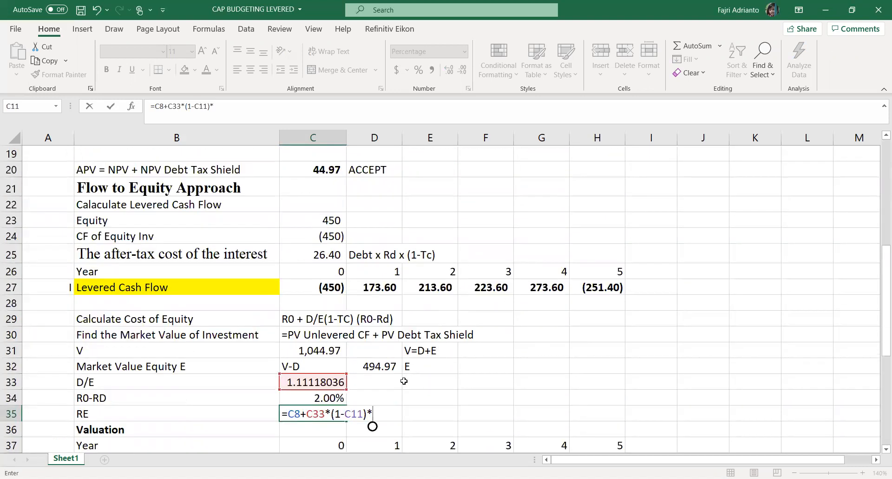
type("*")
left_click(301, 396)
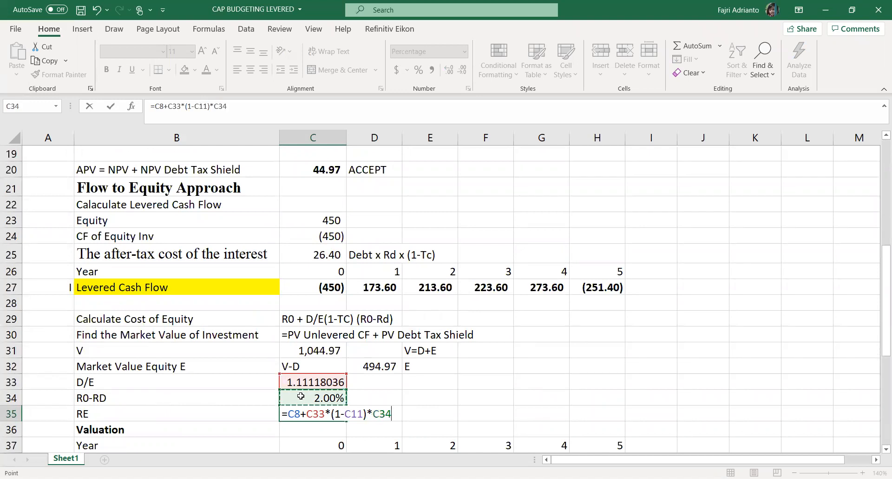
key("Return")
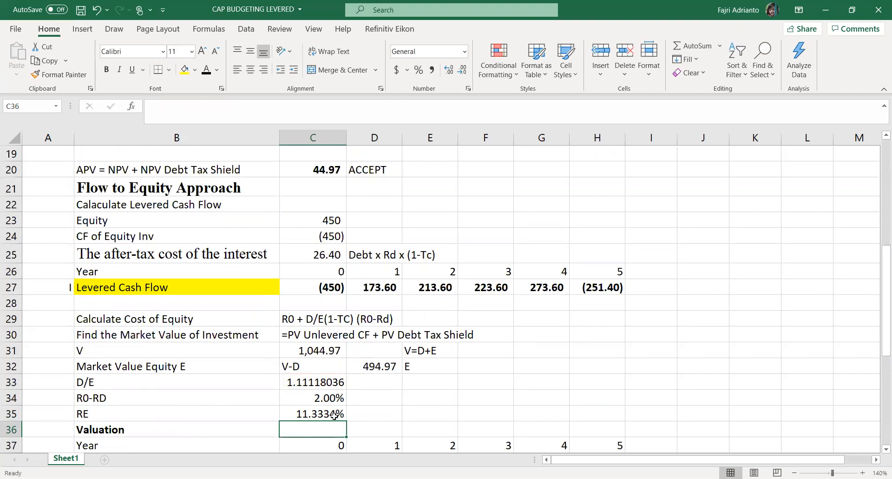
Number the RE row as II in A35 and right-align the numeral.
scroll(332, 416, "down", 1)
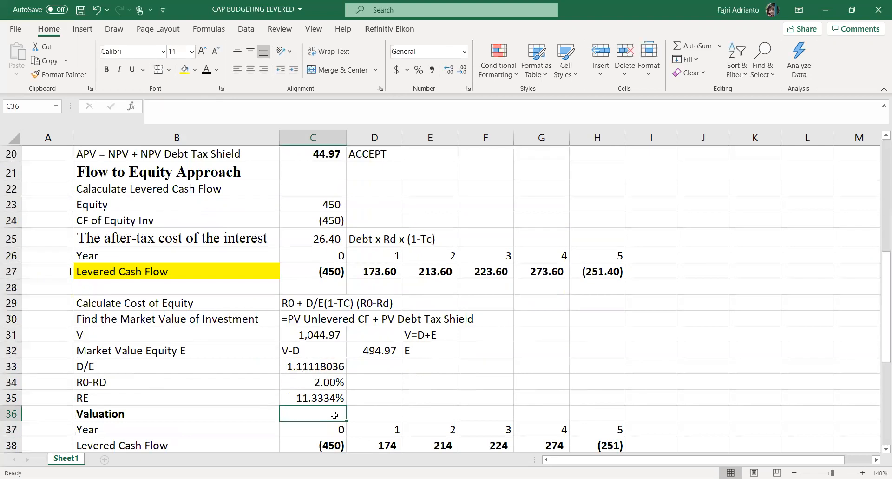
left_click(62, 400)
type("ll")
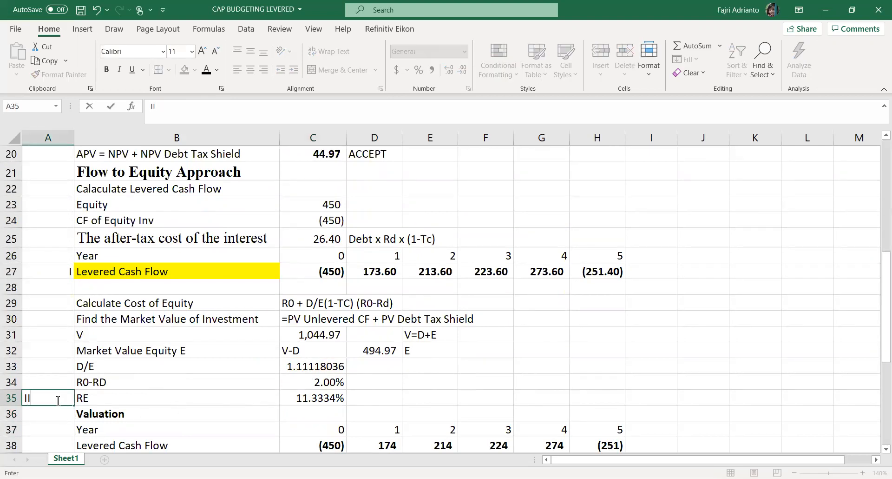
key("Return")
left_click(49, 399)
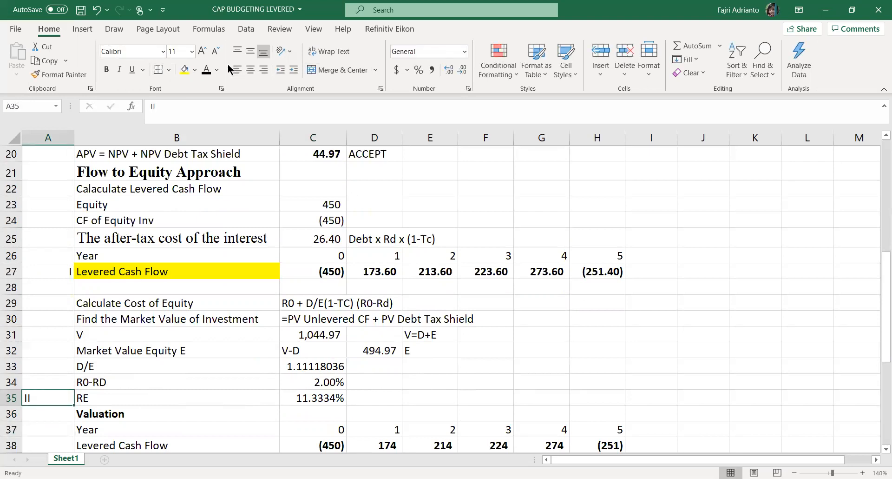
left_click(263, 70)
Number the Valuation row as III in A36 and right-align the numeral.
scroll(372, 303, "down", 2)
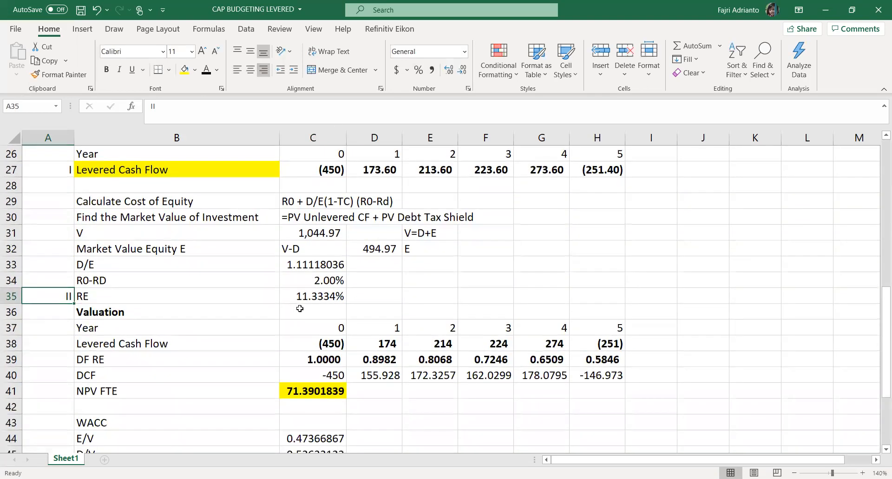
left_click(66, 316)
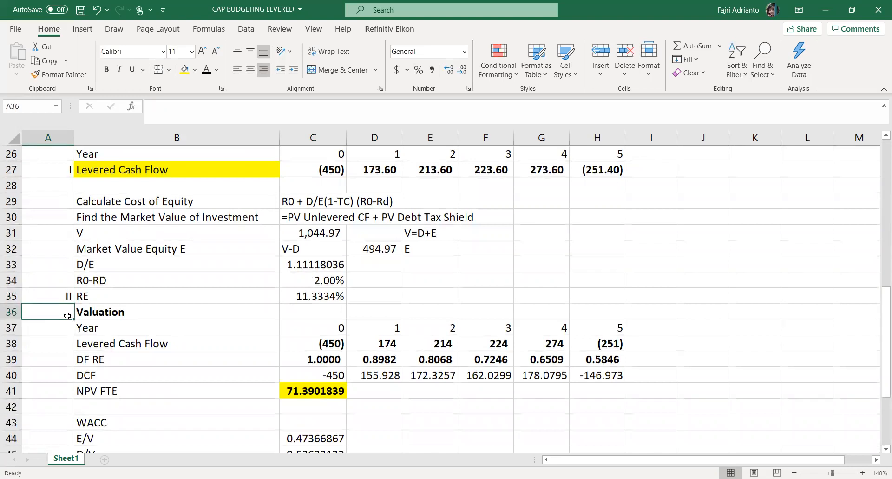
type("III")
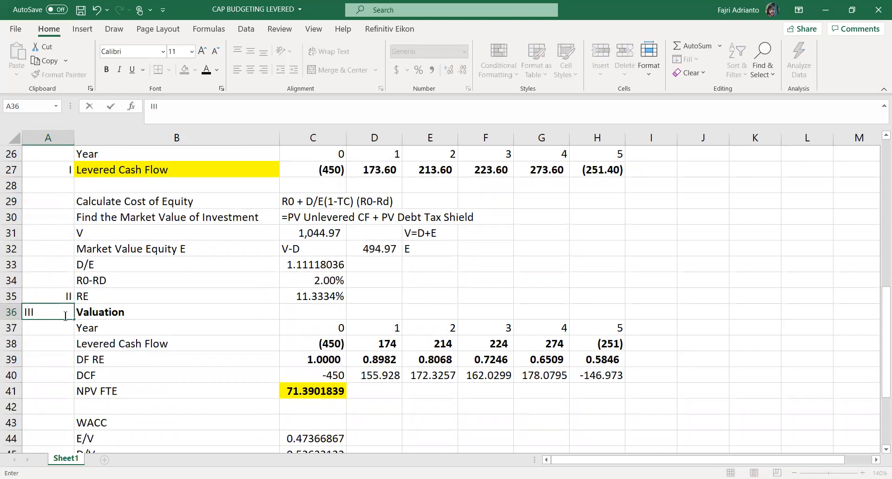
key("Return")
left_click(66, 314)
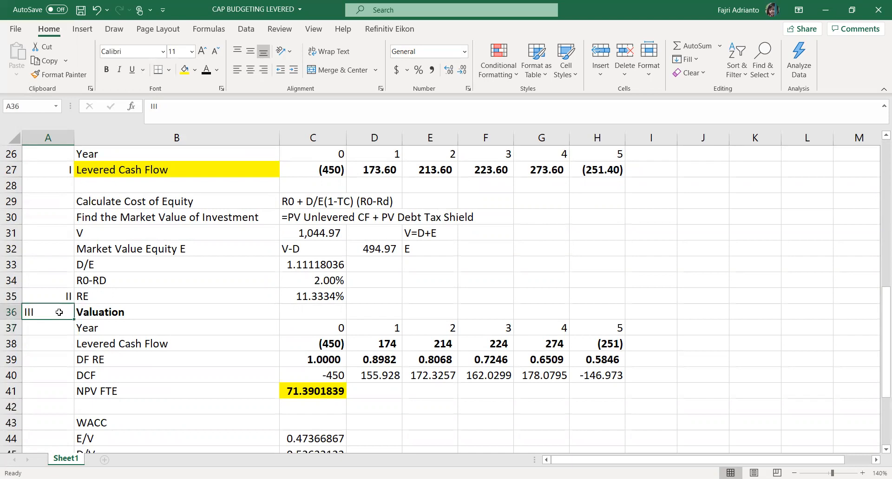
scroll(69, 314, "up", 2)
scroll(76, 314, "up", 1)
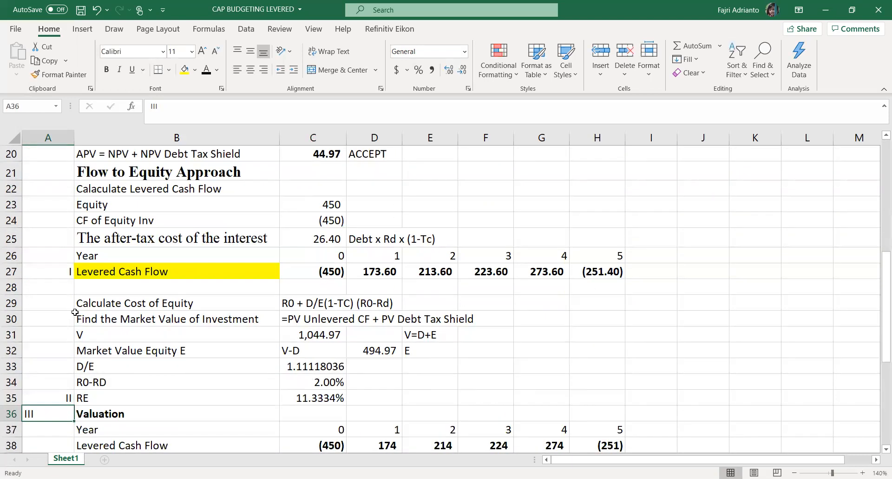
left_click(263, 70)
Clear the Year and Levered Cash Flow rows under Valuation, including their labels in column B.
scroll(158, 274, "up", 3)
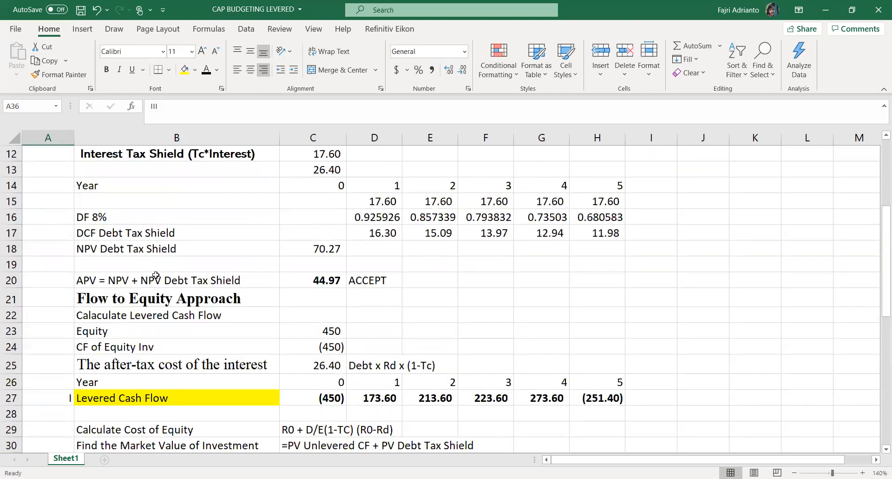
scroll(141, 292, "down", 1)
scroll(142, 292, "down", 3)
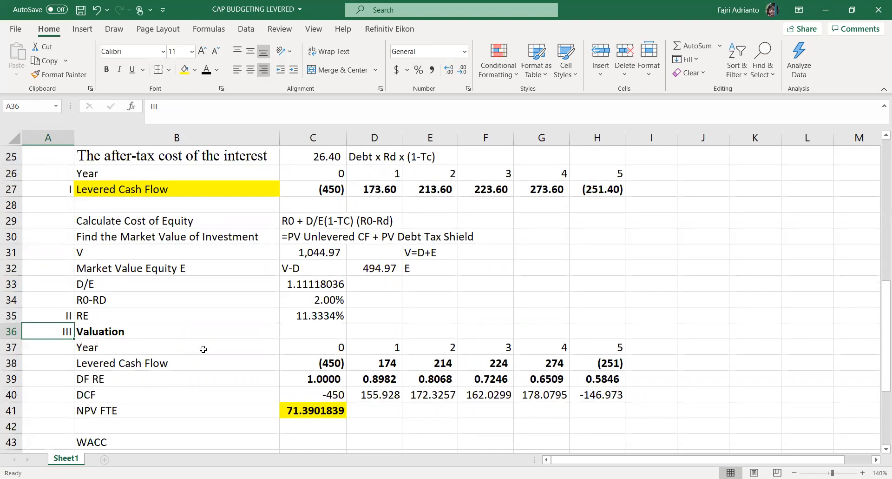
left_click(154, 353)
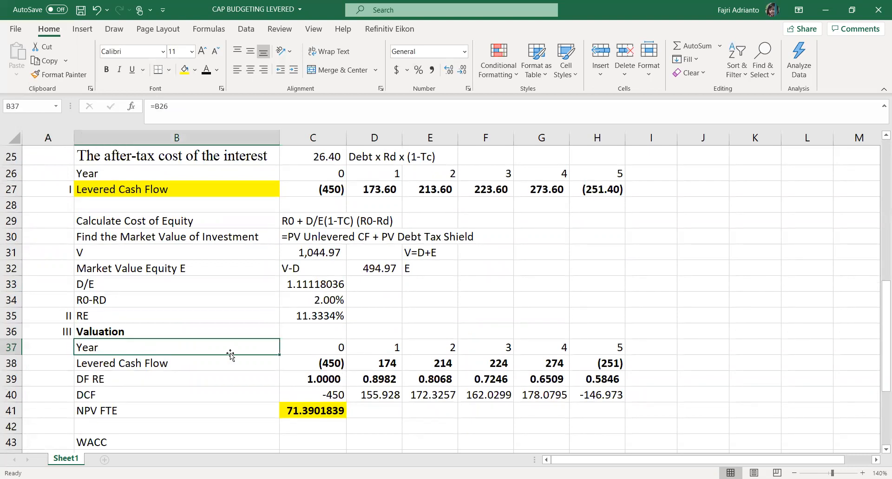
left_click_drag(185, 348, 628, 364)
key("Delete")
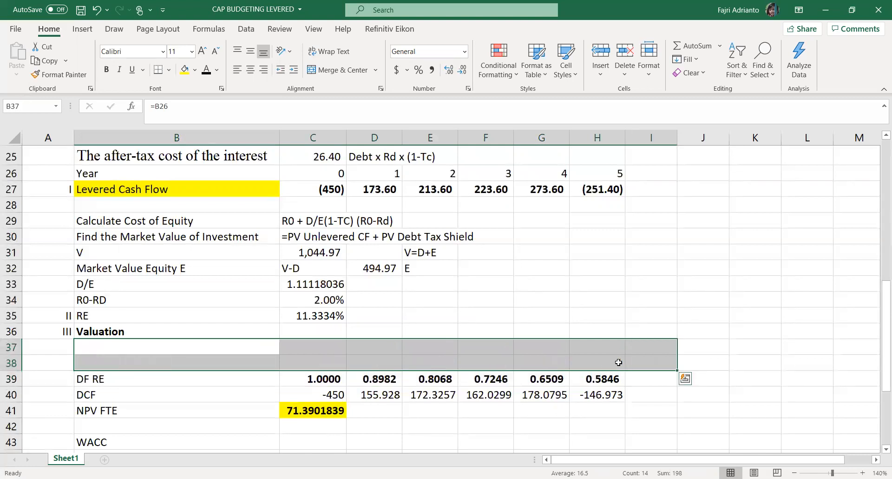
Link B37 to the Year label with =B26 and fill the formula through H38 to rebuild the Year and Levered Cash Flow rows.
left_click(156, 354)
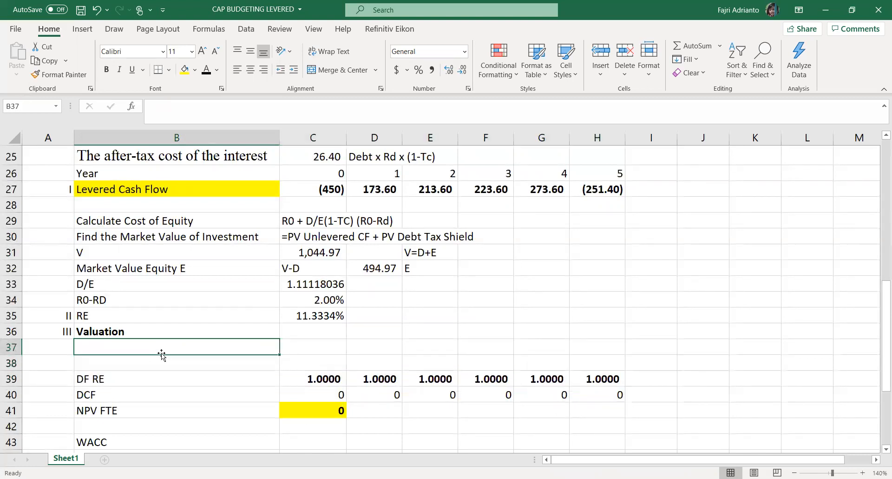
type("=")
scroll(160, 354, "up", 1)
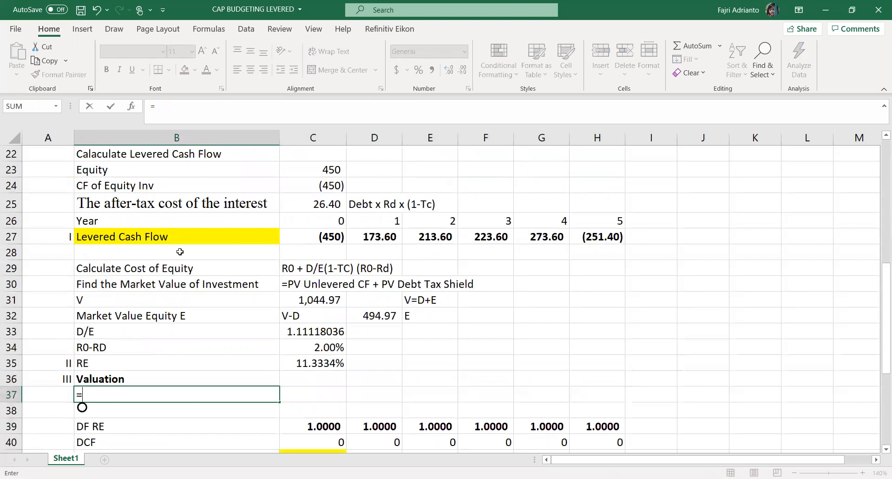
left_click(141, 220)
key("Return")
left_click(138, 392)
left_click_drag(279, 400, 625, 418)
Clear the DF RE and DCF values in C39:H40 and the NPV FTE formula in C41.
scroll(170, 393, "down", 1)
left_click(113, 396)
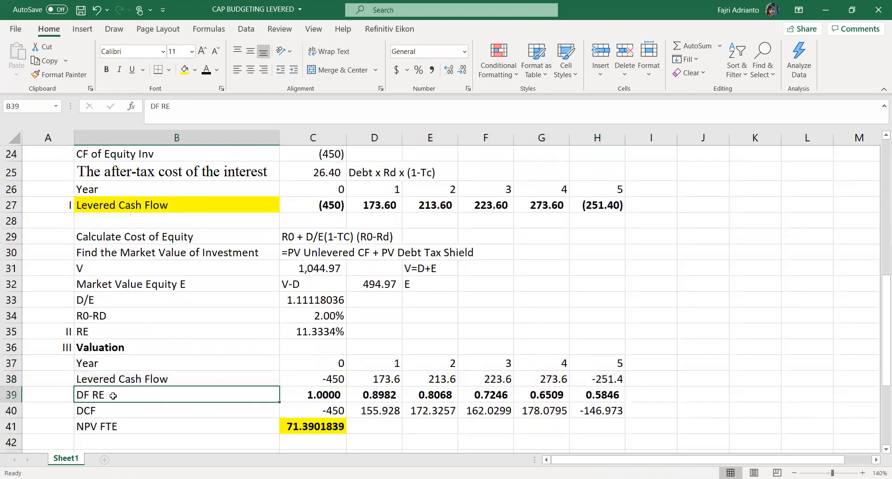
left_click_drag(321, 398, 601, 412)
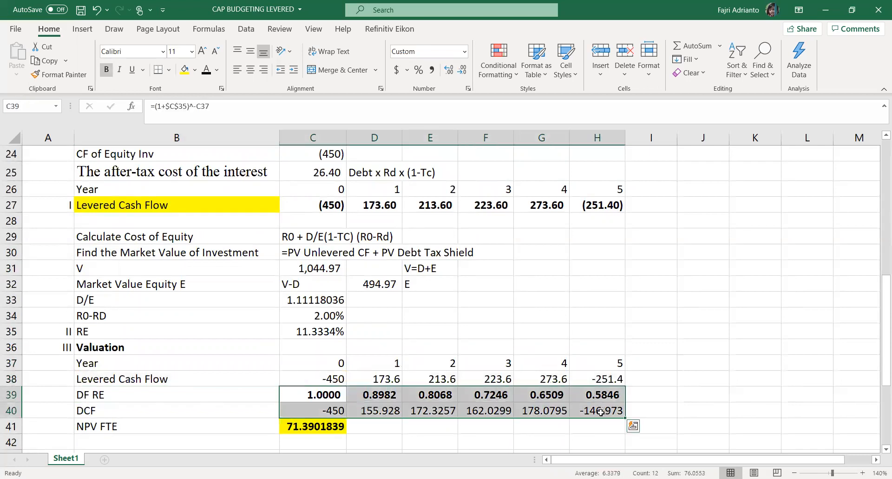
key("Delete")
left_click(315, 426)
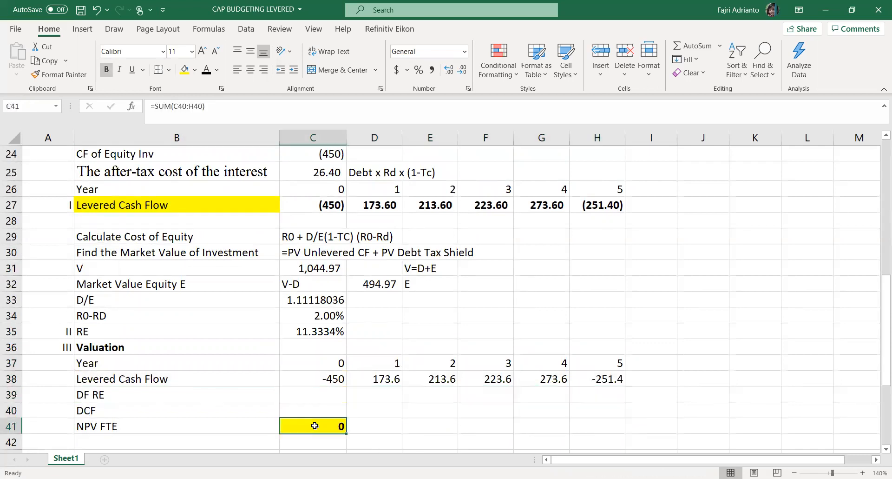
key("Delete")
left_click(317, 393)
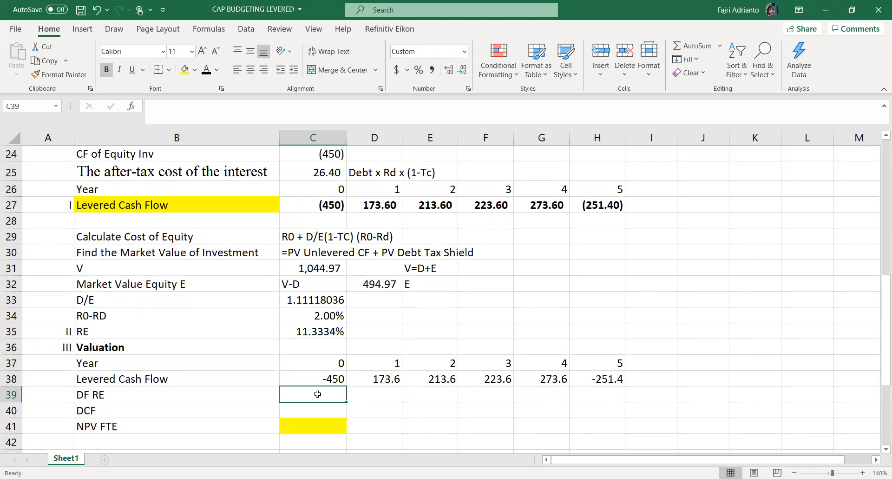
Enter the year 0 discount factor formula =(1+C35)^-C37 in the DF RE row at C39.
type("=(")
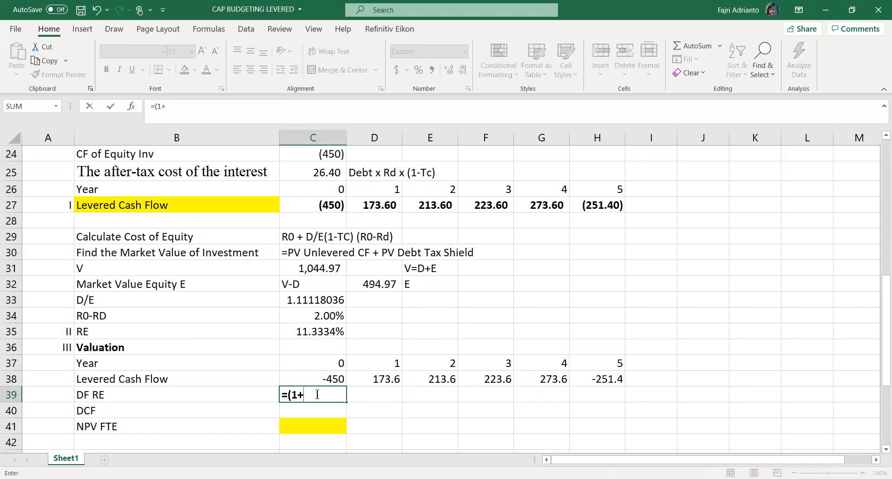
type("1+")
left_click(318, 334)
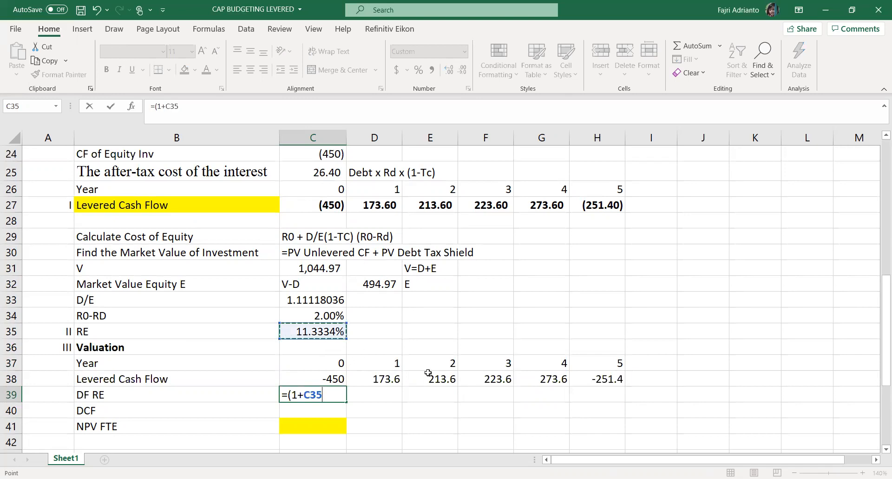
type(")^-")
left_click(321, 362)
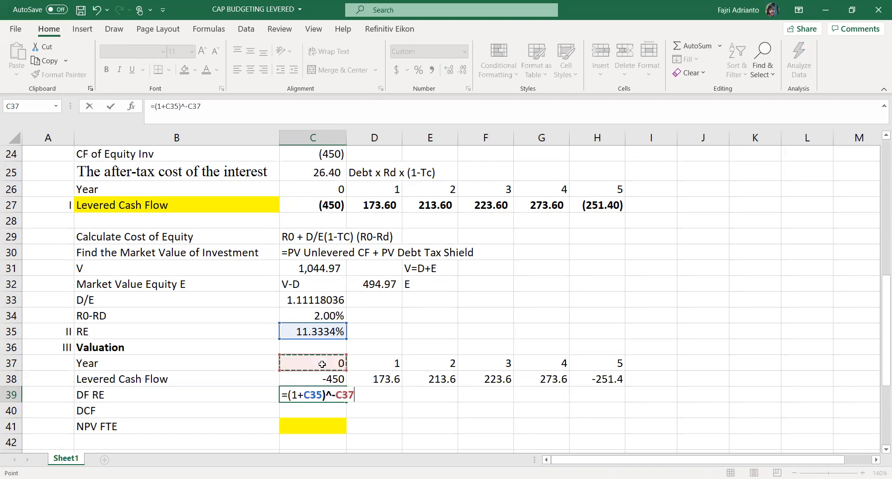
left_click(315, 394)
key("F5")
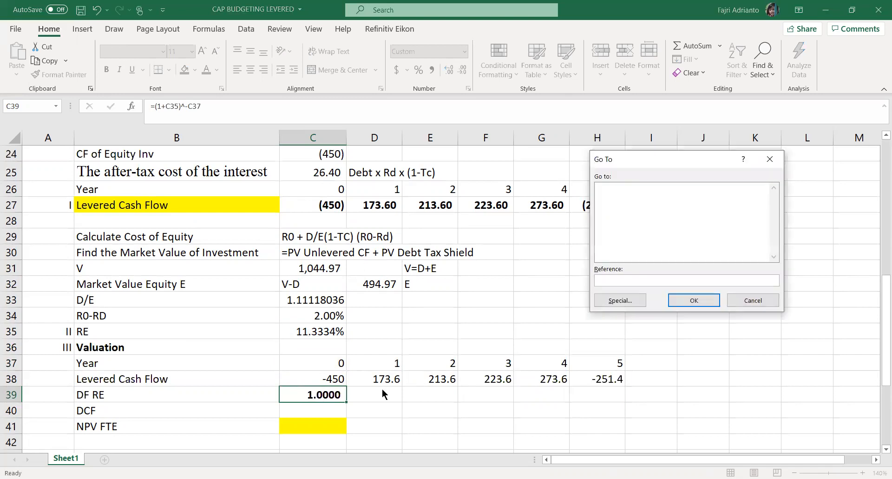
left_click(706, 303)
left_click(448, 277)
left_click(752, 301)
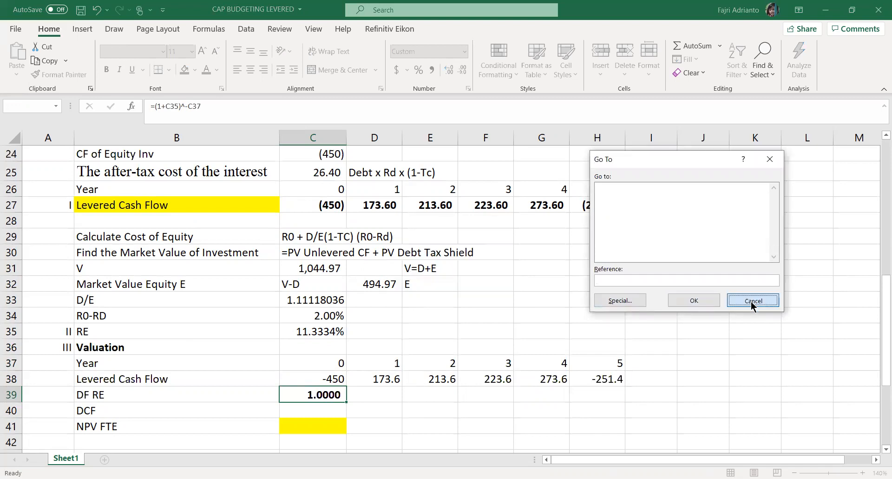
Make the RE reference absolute as $C$35 in the C39 formula and fill it across through H39.
double_click(322, 394)
key("Left")
key("Left")
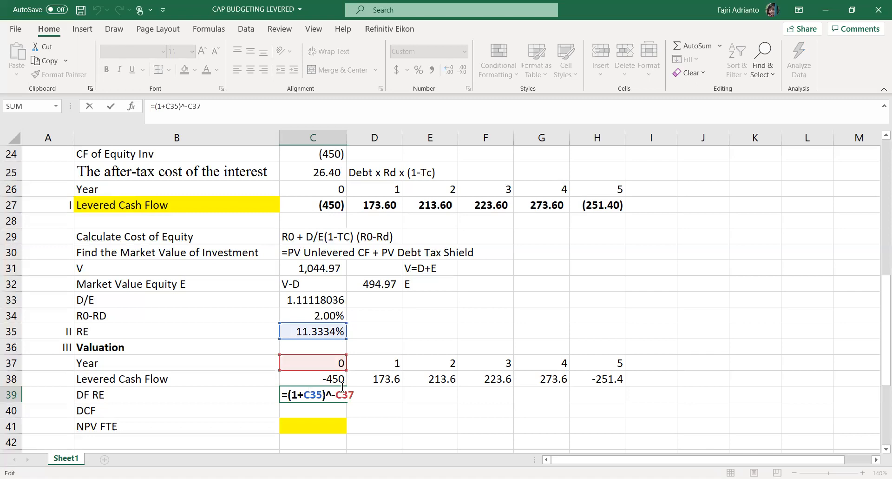
key("F4")
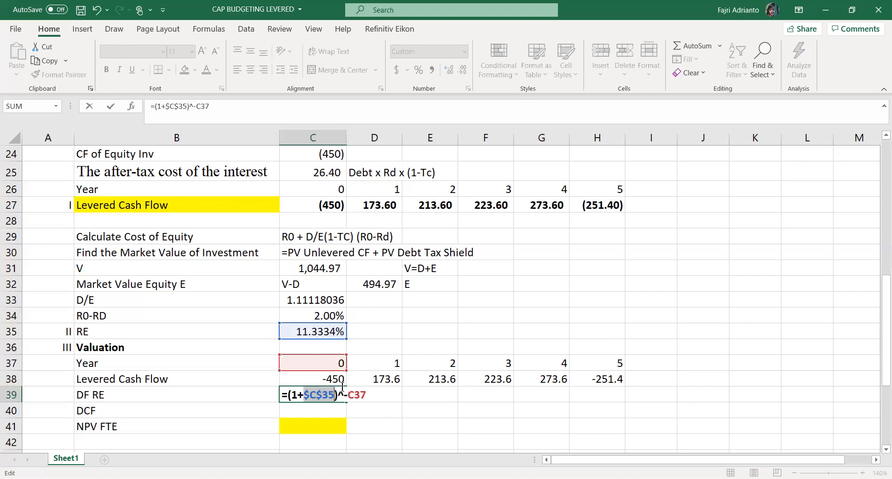
key("ctrl+Return")
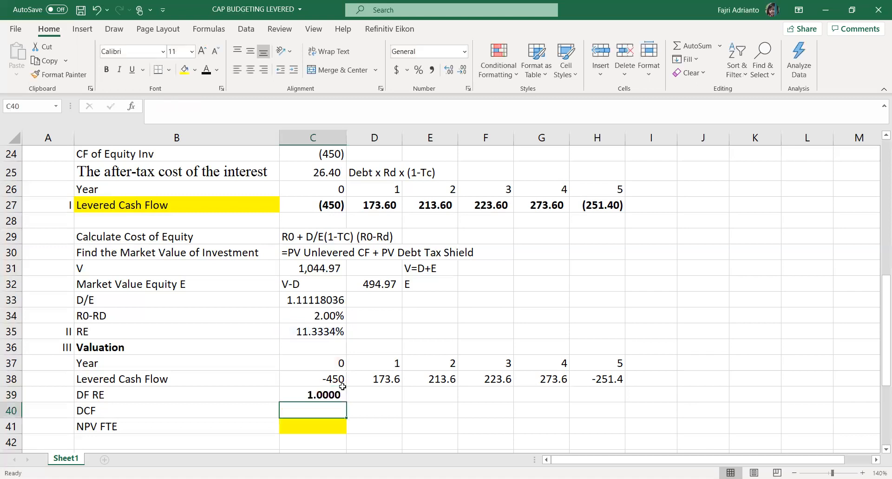
left_click_drag(347, 401, 621, 404)
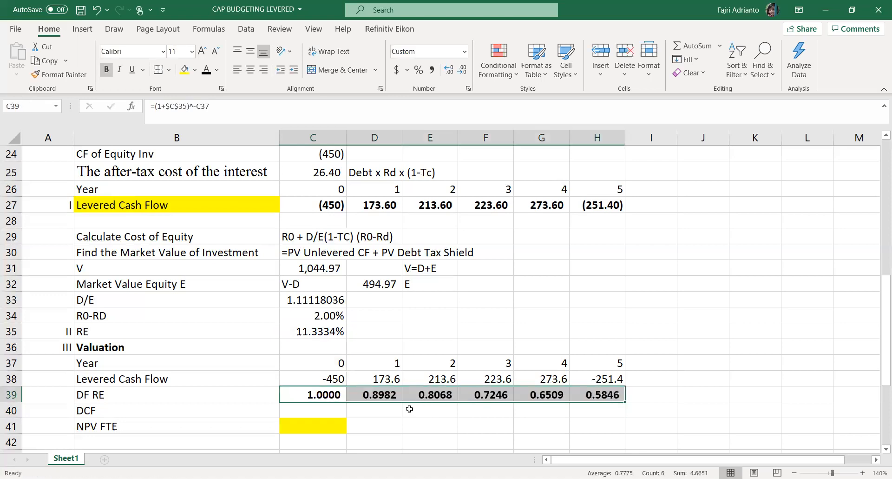
Copy the cell formatting of C27 onto the Valuation section's Levered Cash Flow values in C38:H38.
left_click(320, 205)
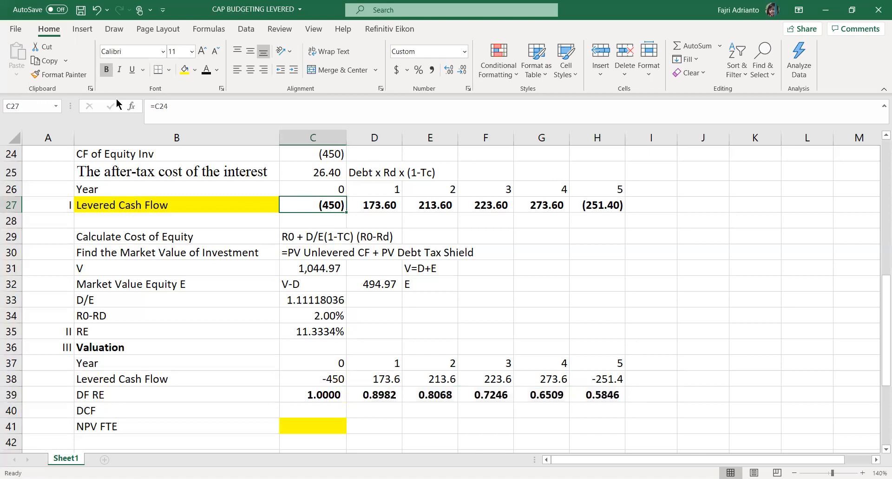
left_click(70, 75)
left_click_drag(324, 381, 609, 381)
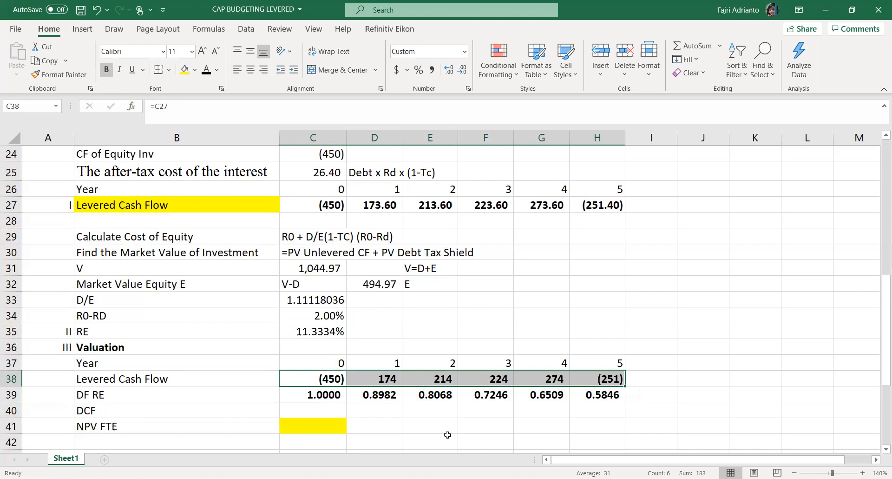
Calculate the DCF row with =C38*C39 in C40 and fill the formula across through H40.
left_click(329, 407)
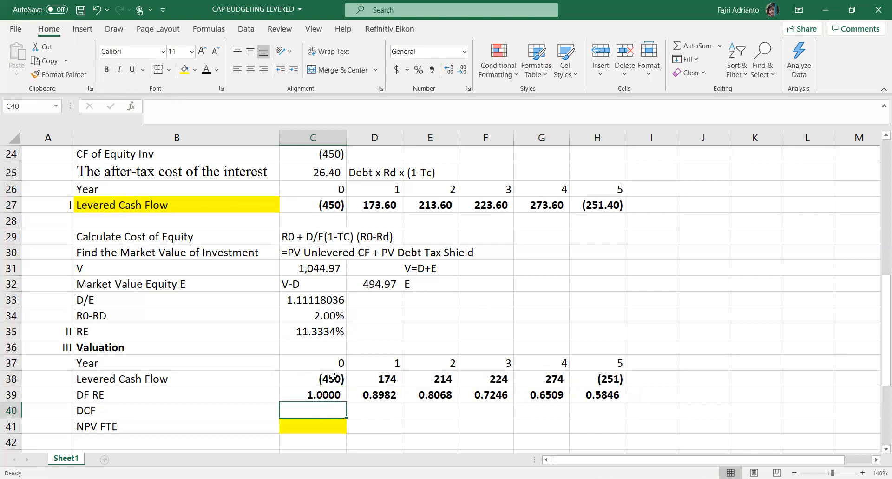
scroll(307, 401, "down", 1)
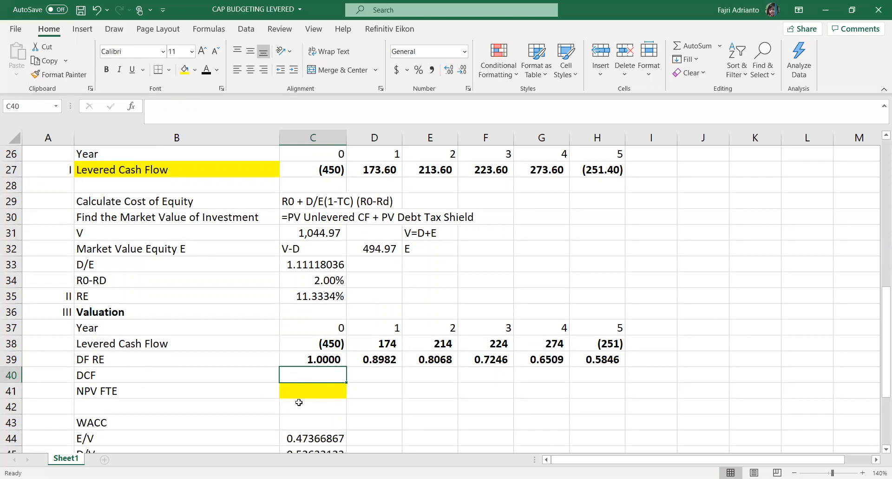
type("=")
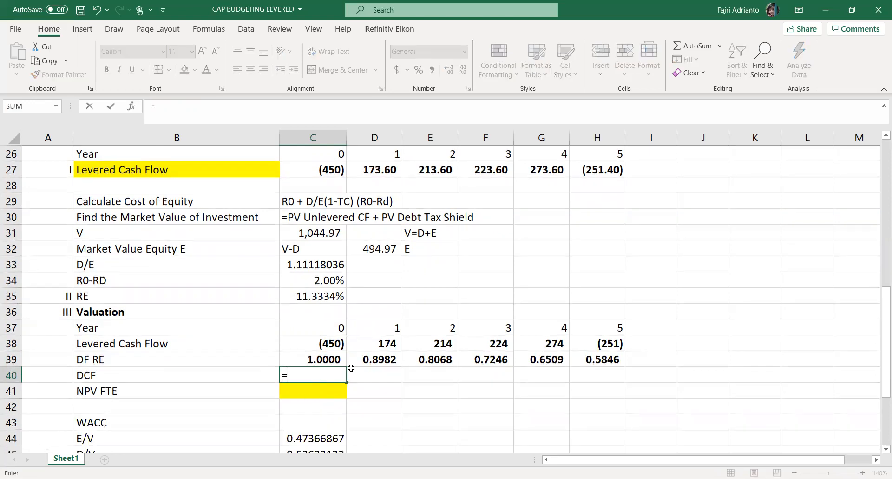
left_click(322, 344)
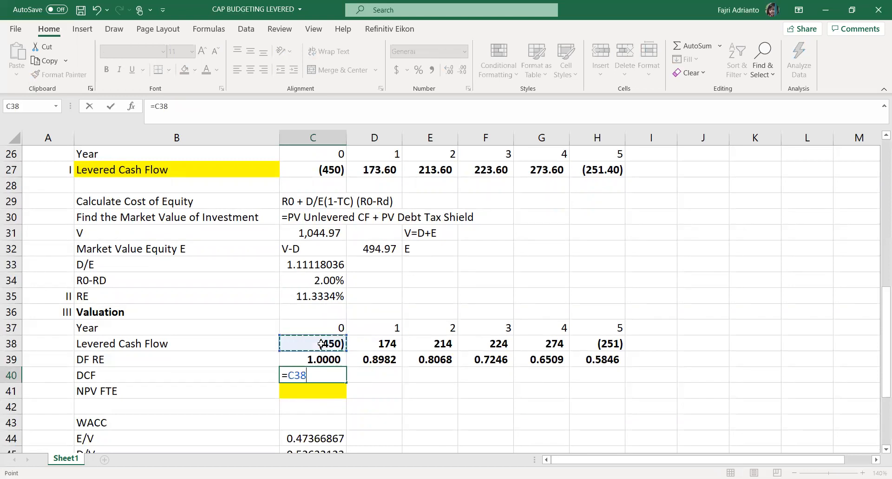
type("*")
left_click(322, 359)
key("Return")
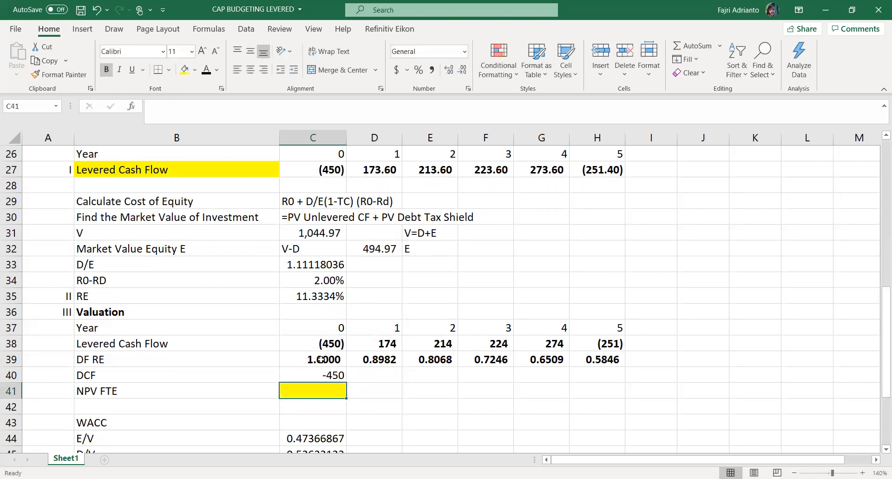
left_click(324, 375)
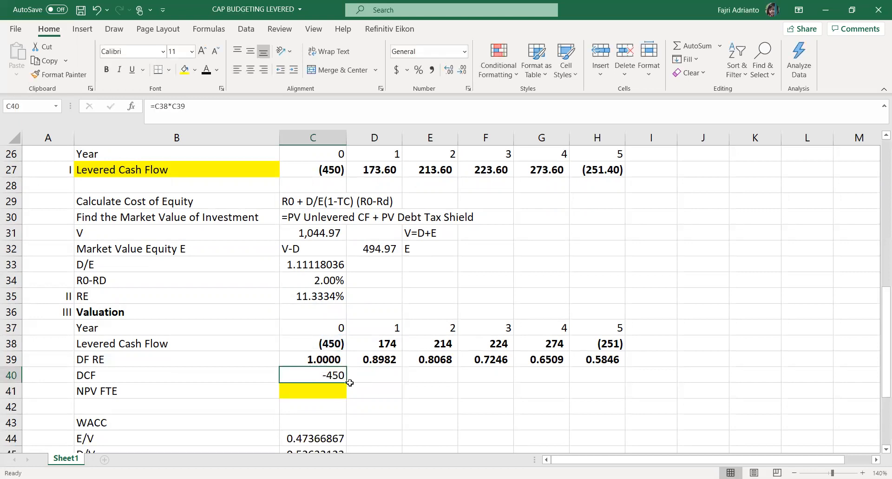
left_click_drag(348, 382, 618, 390)
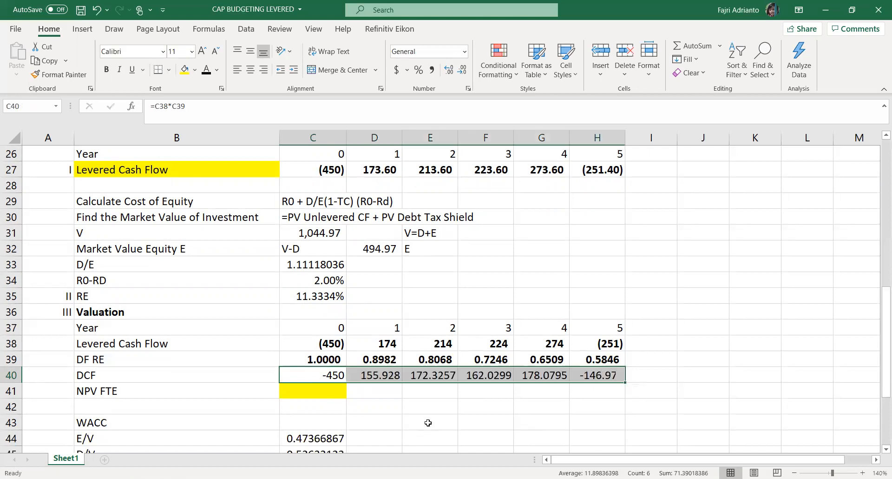
left_click(373, 374)
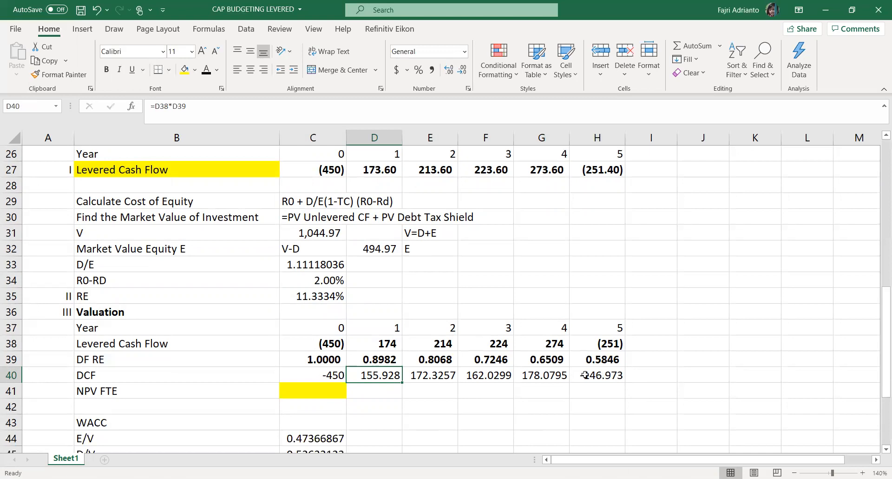
Change the label in B41 to NPV FTA.
left_click(326, 389)
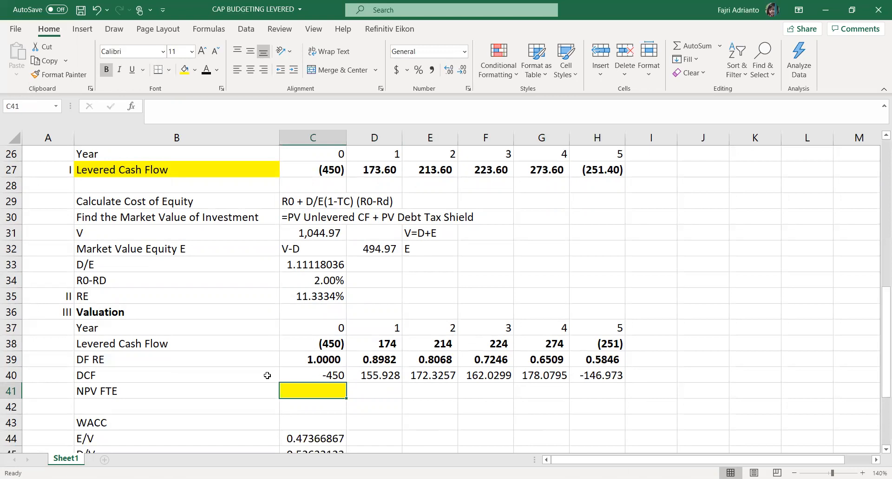
scroll(239, 365, "up", 2)
scroll(198, 371, "down", 1)
scroll(198, 371, "down", 1)
double_click(143, 390)
key("BackSpace")
type("A")
Sum the discounted cash flows with =SUM(C40:H40) in the highlighted cell C41.
left_click(321, 392)
type("=SUM(")
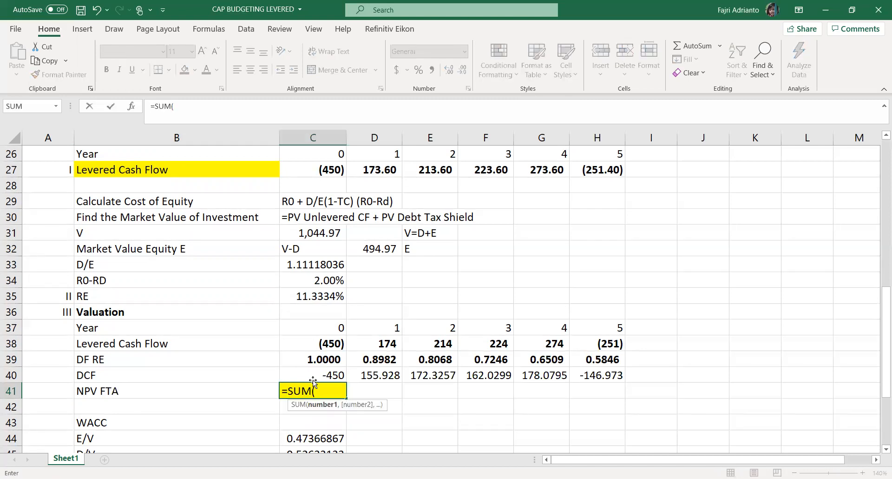
left_click(313, 374)
left_click(579, 375, "shift")
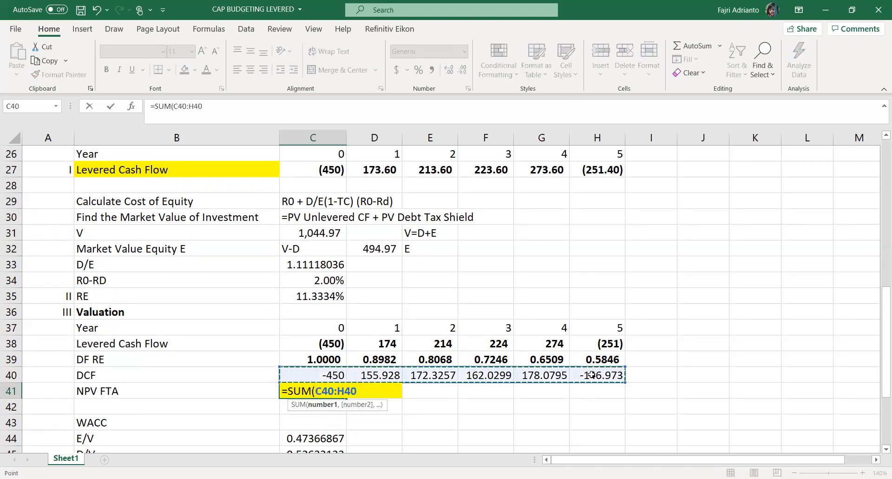
type(")")
key("Return")
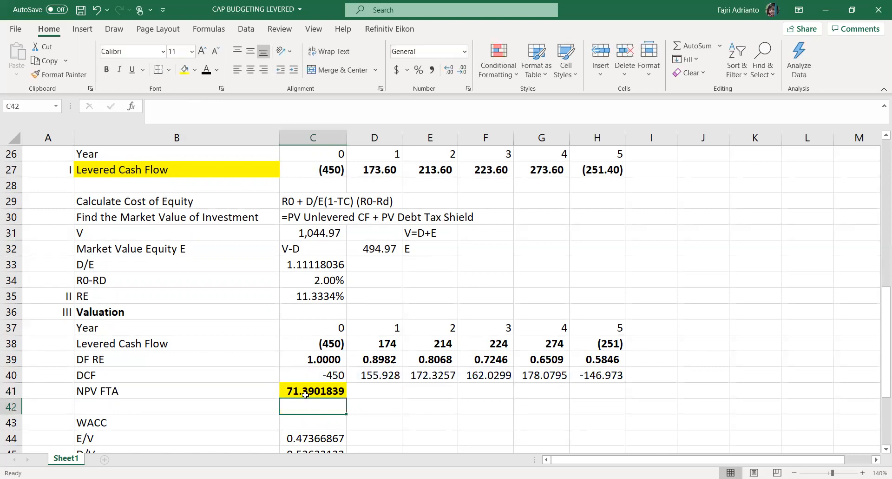
Enter the decision ACCEPT beside the NPV in D41 and make it bold.
left_click(365, 389)
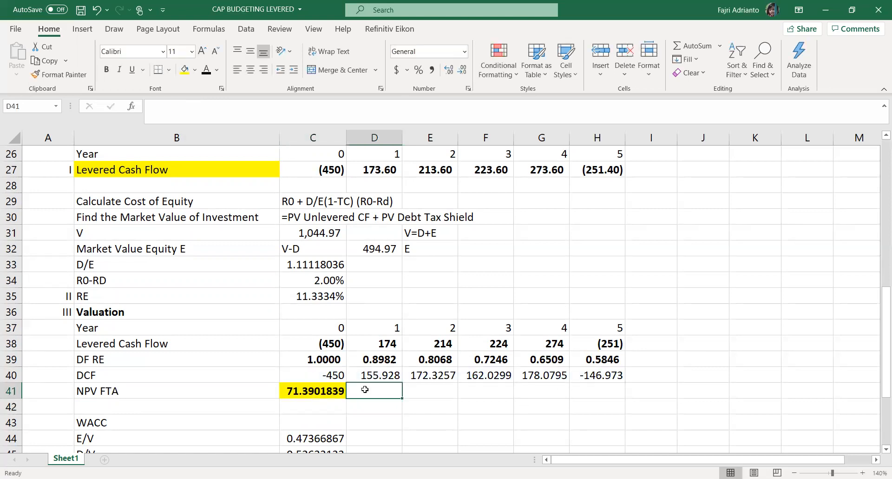
type("ACCEPT")
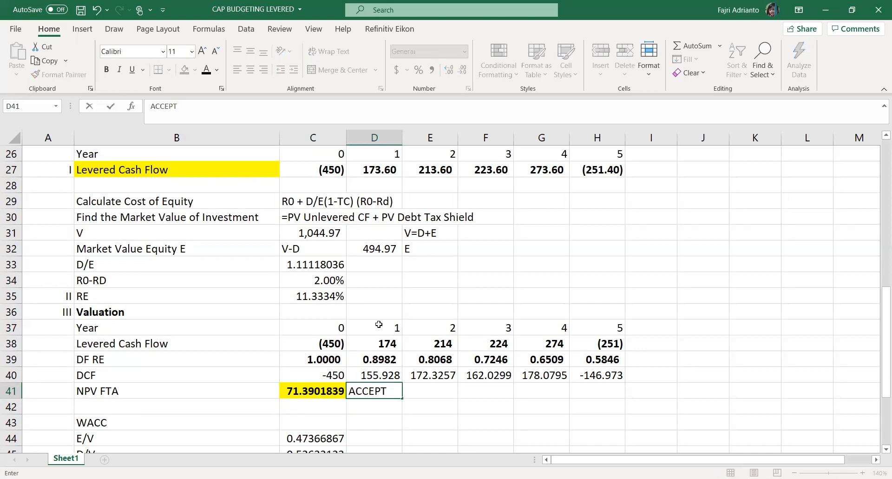
scroll(378, 322, "down", 1)
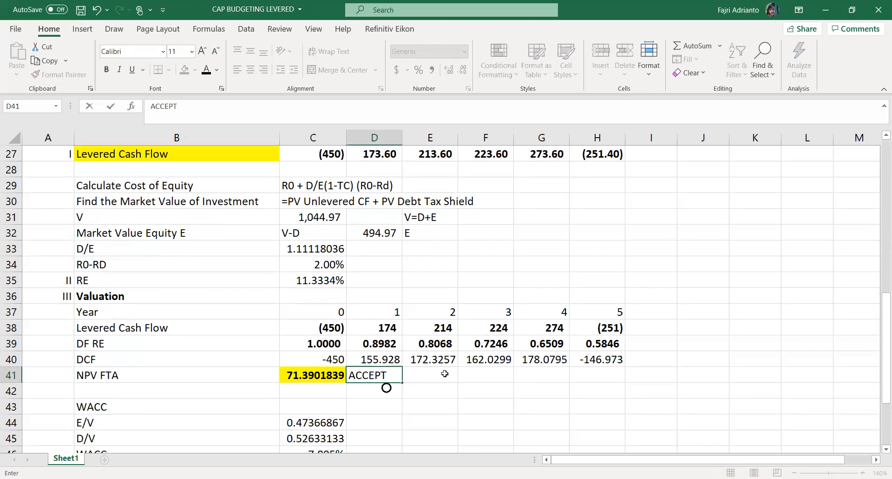
key("Tab")
left_click(380, 373)
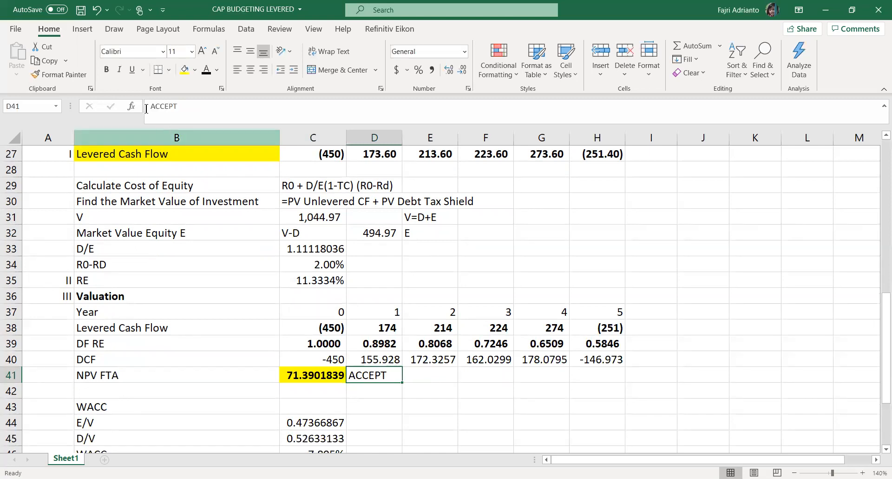
left_click(106, 69)
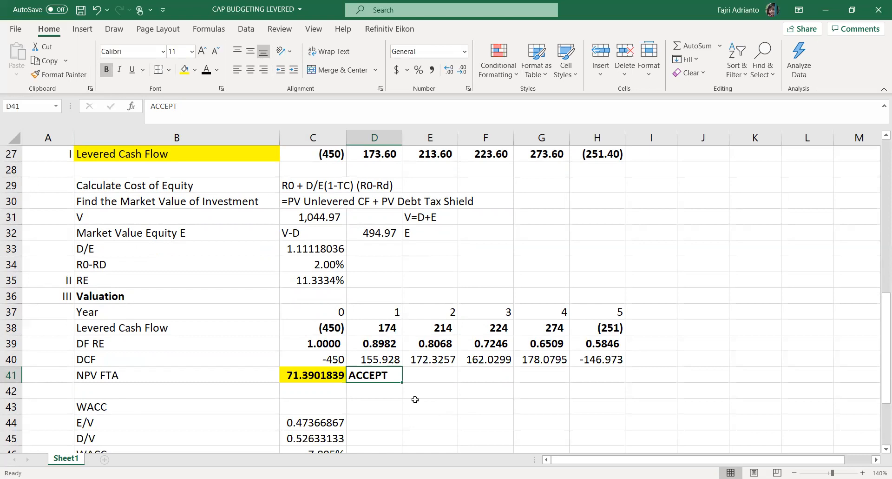
Format the WACC section heading in B43 as bold text at font size 14.
scroll(415, 399, "up", 3)
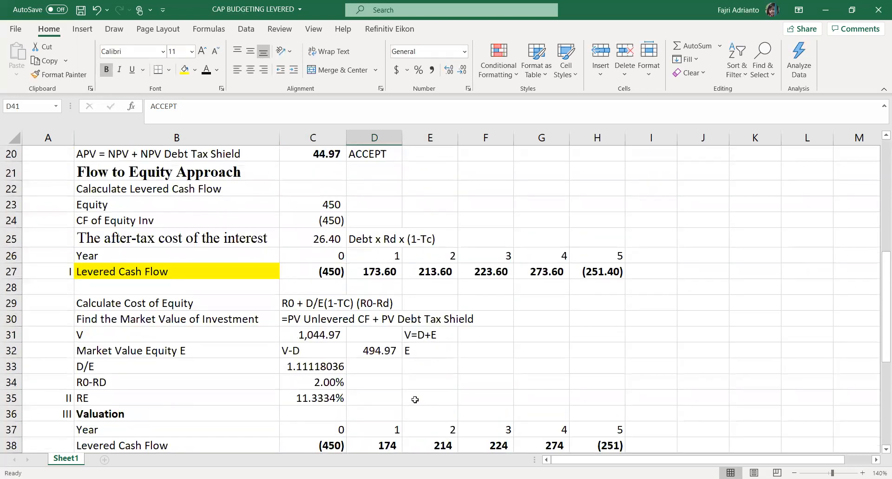
scroll(415, 399, "up", 1)
scroll(415, 399, "down", 3)
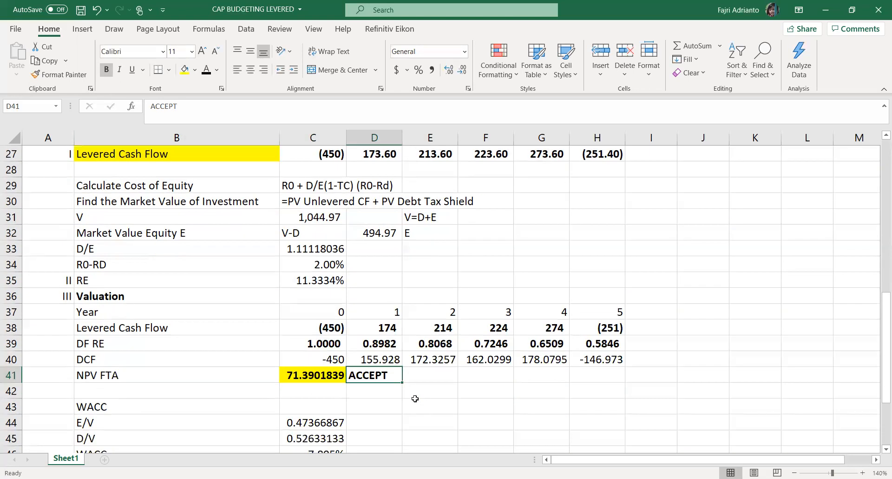
scroll(415, 398, "up", 1)
scroll(415, 398, "down", 3)
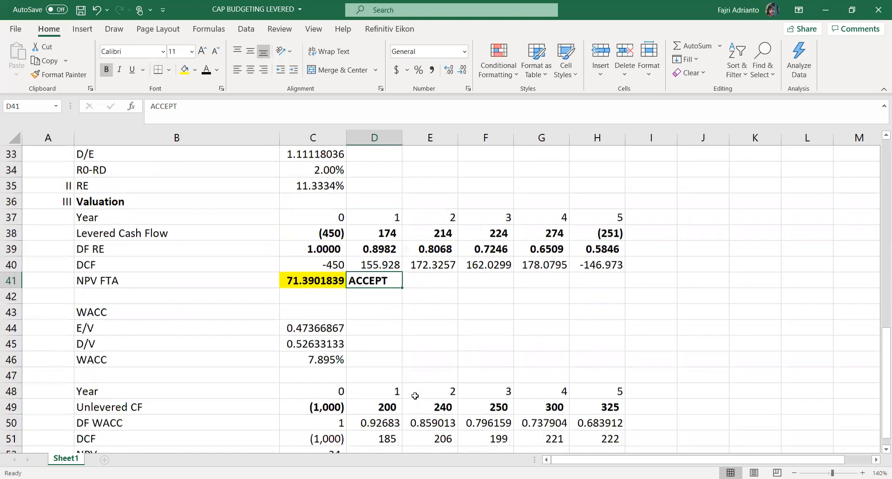
left_click(102, 313)
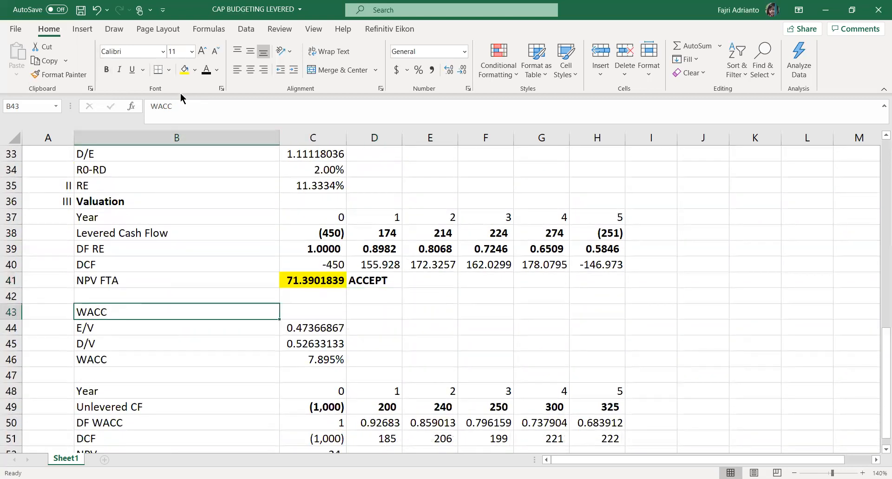
scroll(200, 207, "up", 1)
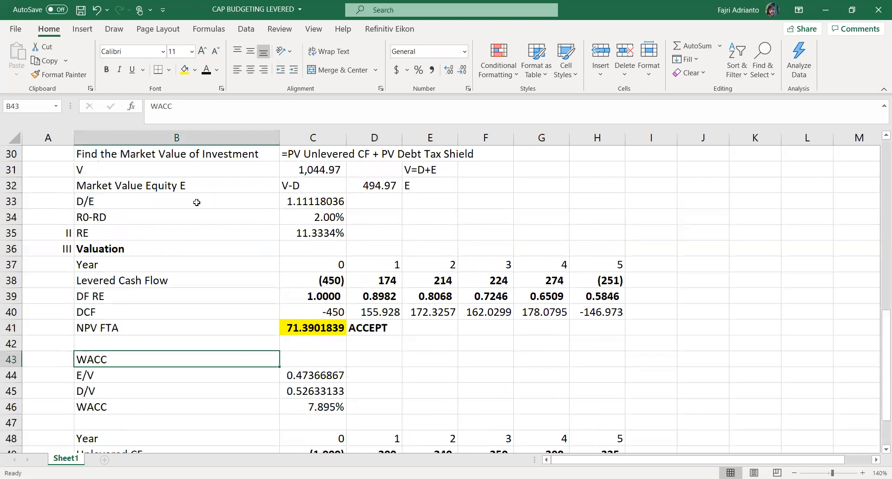
key("Delete")
left_click(96, 9)
left_click(174, 51)
left_click(177, 135)
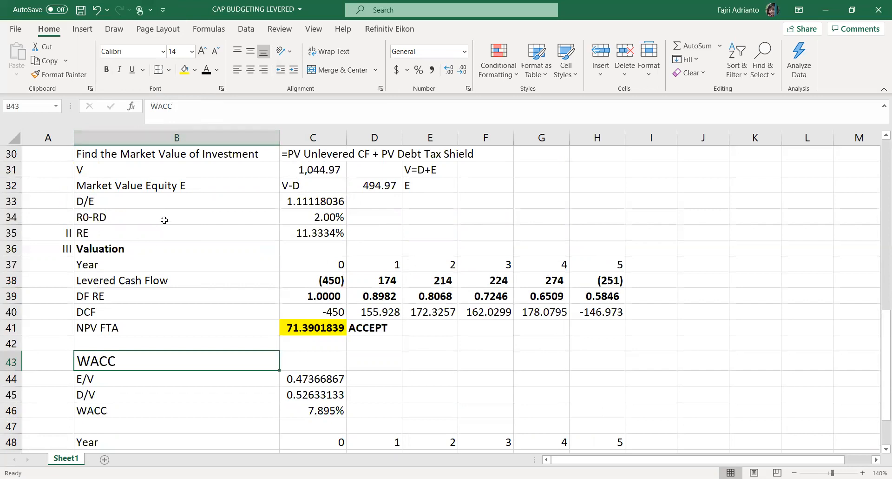
left_click(106, 70)
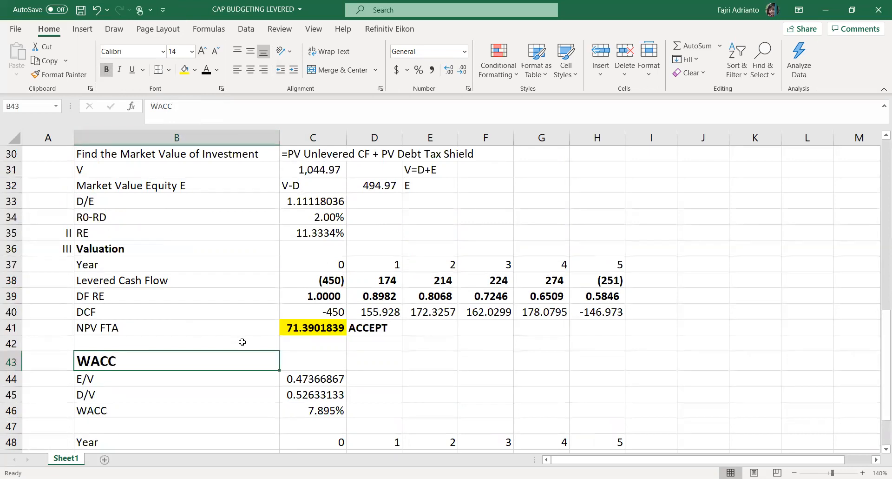
Clear the existing E/V, D/V and WACC values in C44, C45 and C46.
scroll(243, 341, "up", 1)
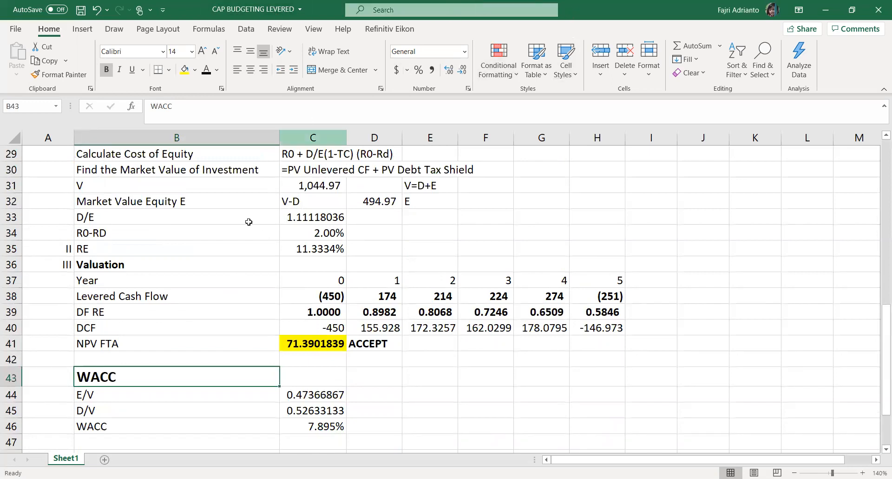
left_click(305, 394)
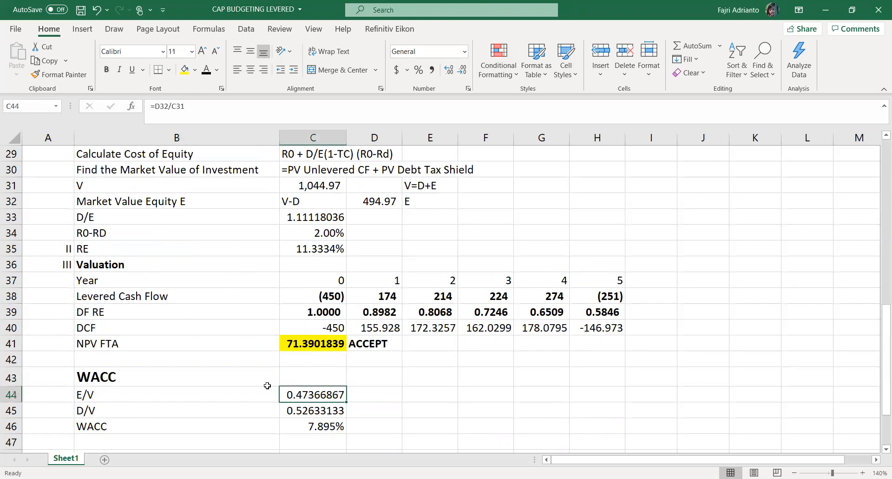
key("Delete")
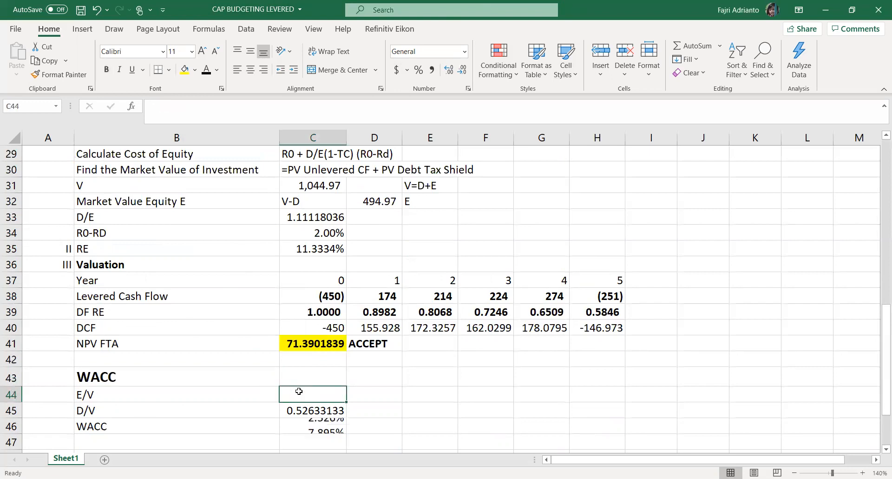
left_click(299, 406)
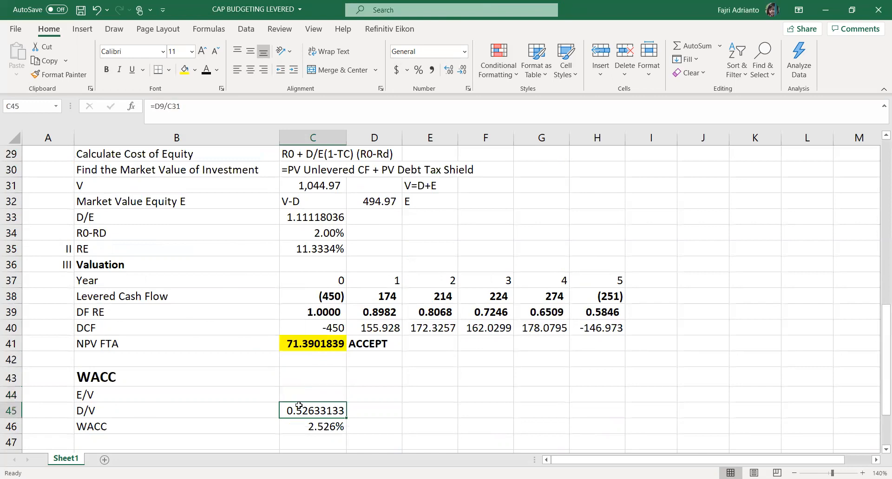
key("Delete")
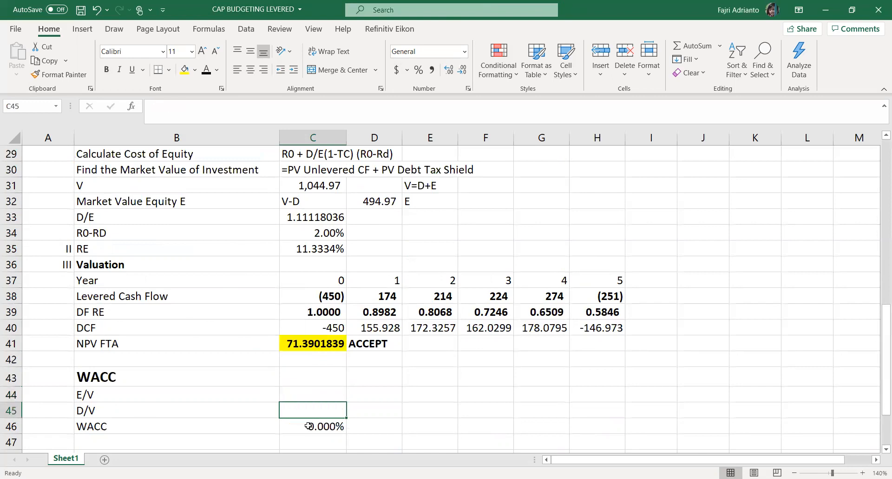
left_click(308, 425)
key("Delete")
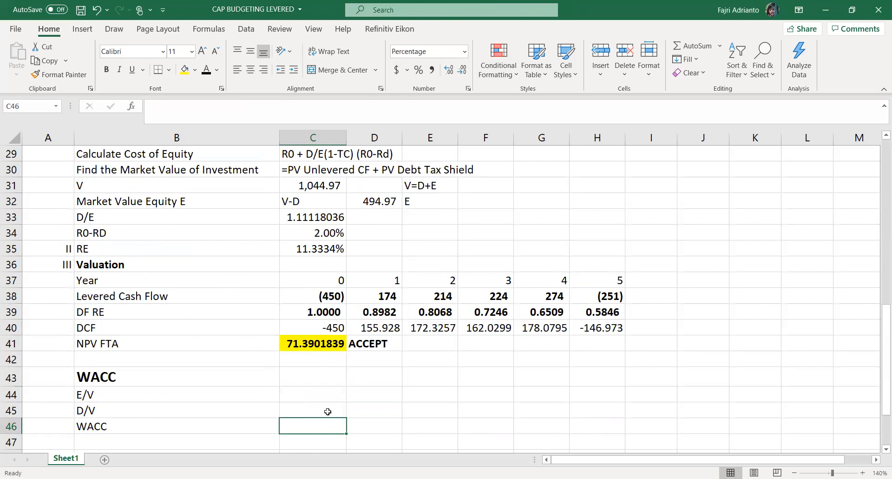
Calculate E/V in C44 by dividing the market value of equity by V with =D32/C31.
scroll(321, 395, "down", 1)
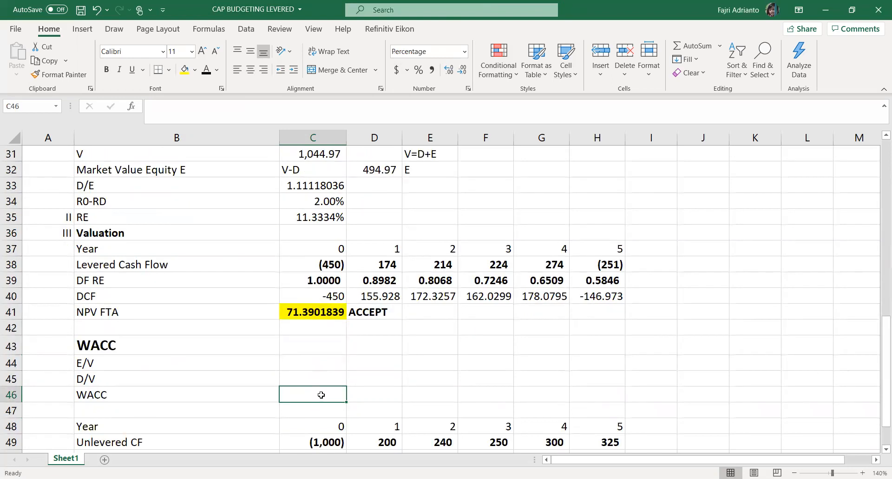
left_click(301, 364)
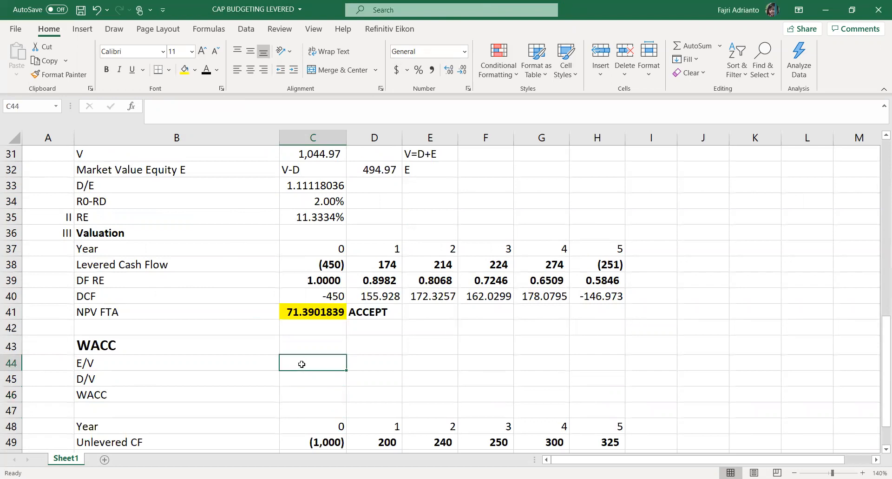
type("=")
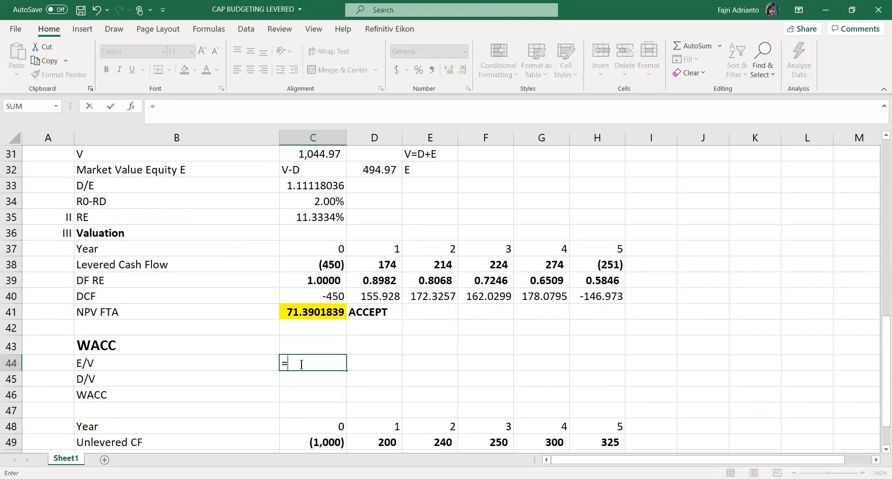
scroll(287, 286, "up", 1)
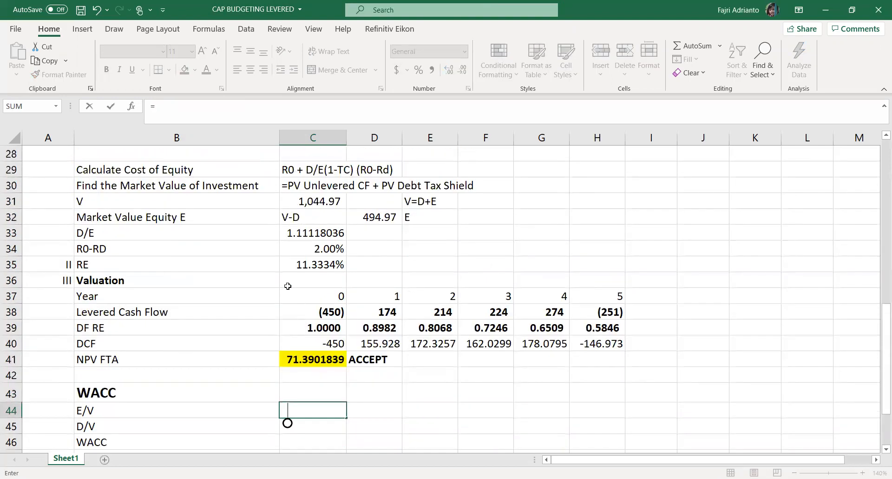
scroll(288, 286, "up", 1)
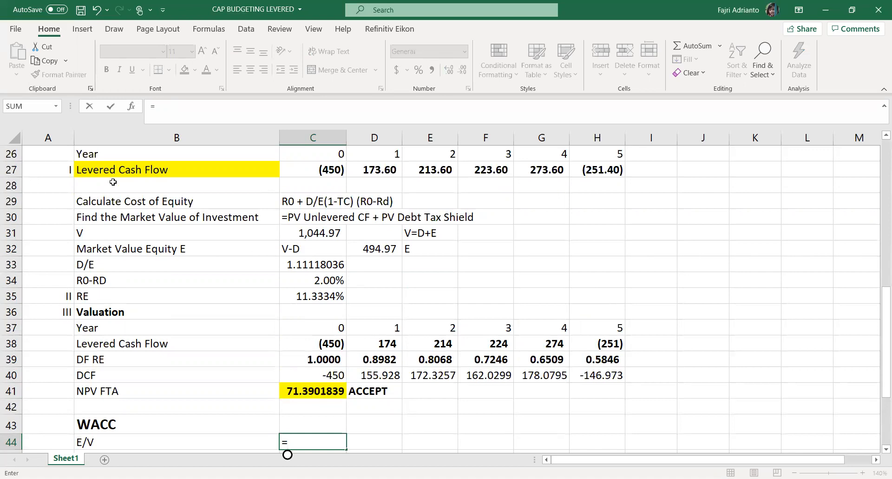
scroll(113, 182, "up", 1)
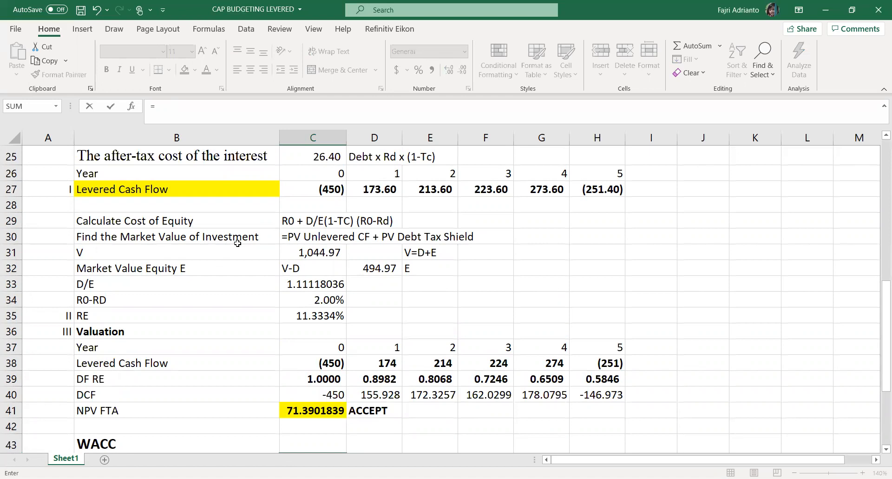
left_click(385, 268)
type("/")
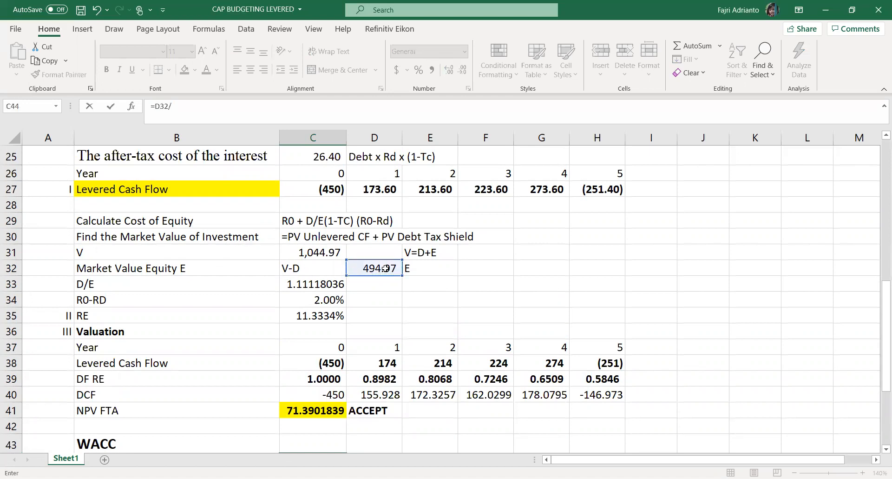
left_click(323, 253)
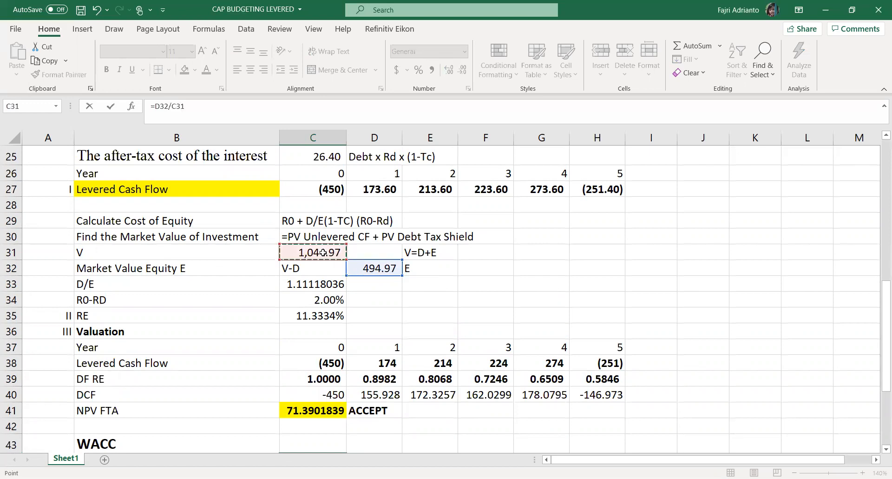
key("Return")
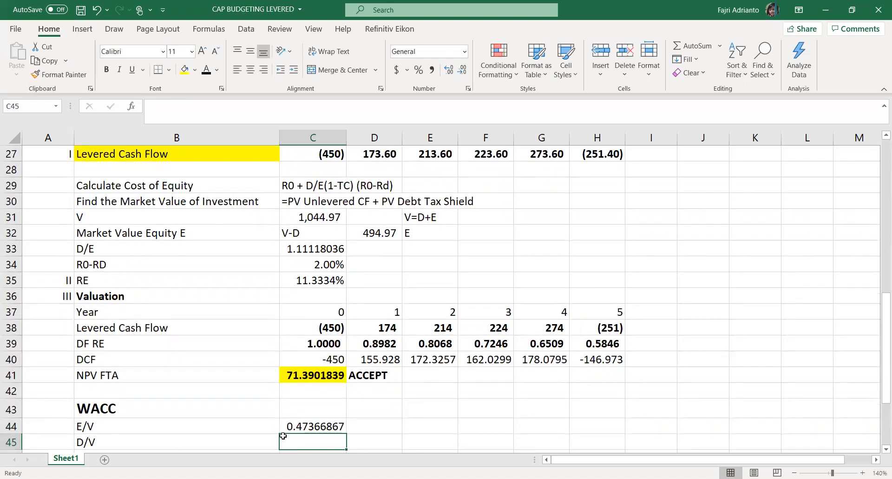
Calculate D/V in C45 by dividing the debt amount by V with =D9/C31.
type("=")
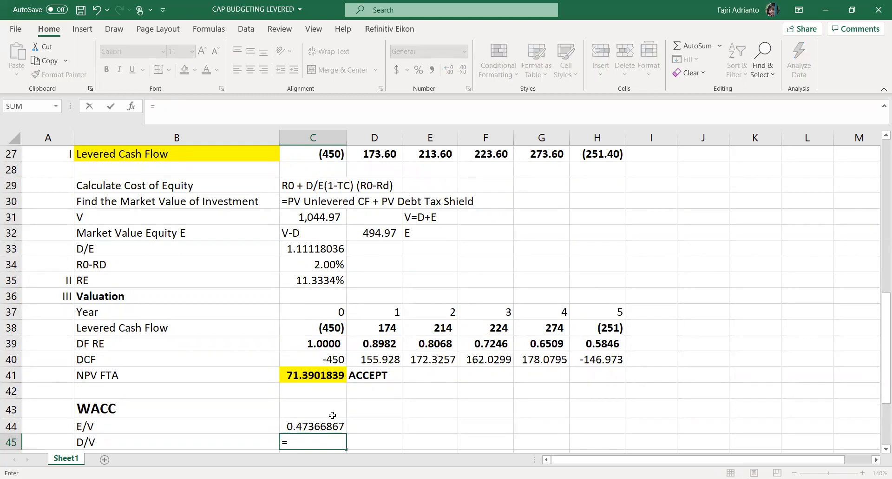
scroll(348, 326, "up", 6)
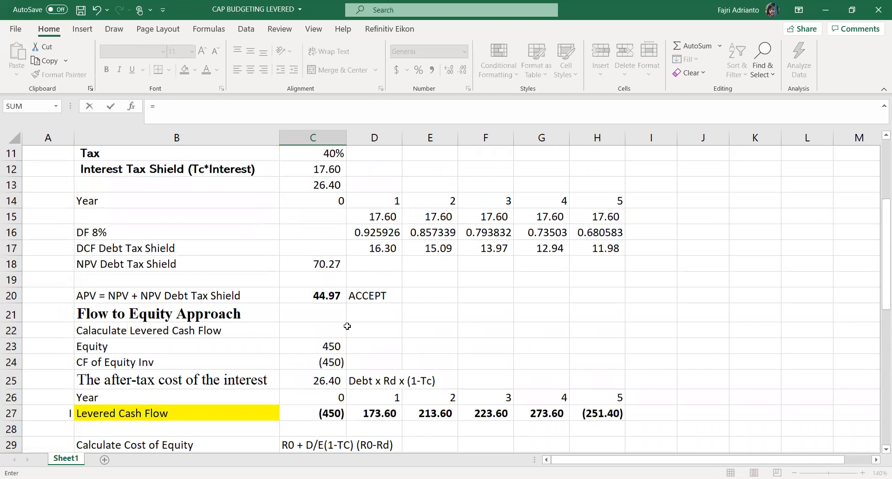
scroll(347, 325, "up", 2)
left_click(379, 248)
type("/")
scroll(381, 255, "down", 8)
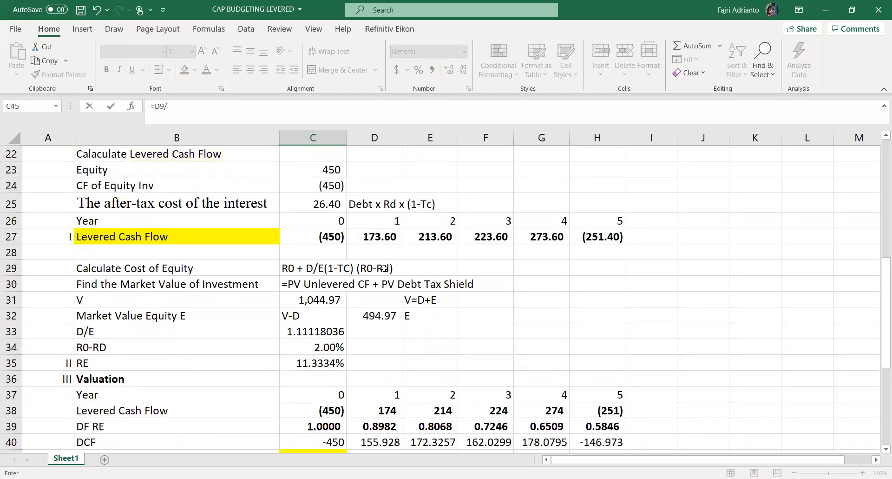
scroll(384, 268, "down", 1)
scroll(376, 268, "up", 1)
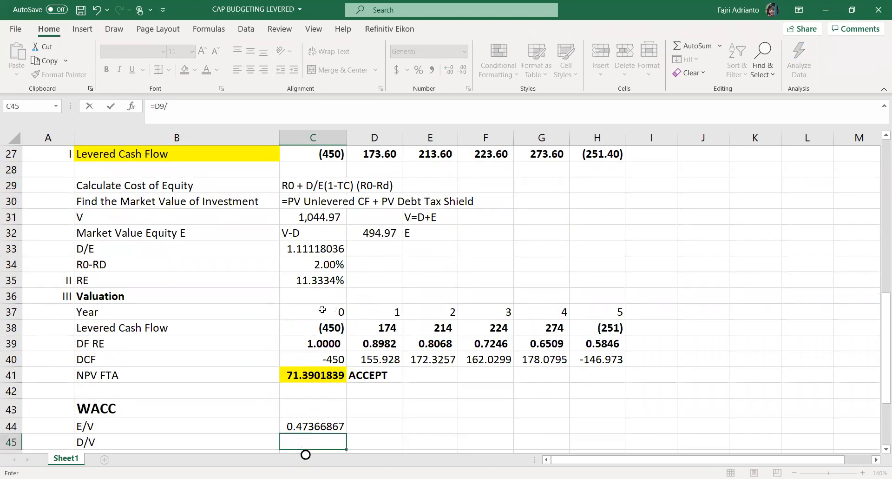
scroll(322, 308, "up", 1)
scroll(324, 308, "down", 1)
scroll(320, 307, "up", 2)
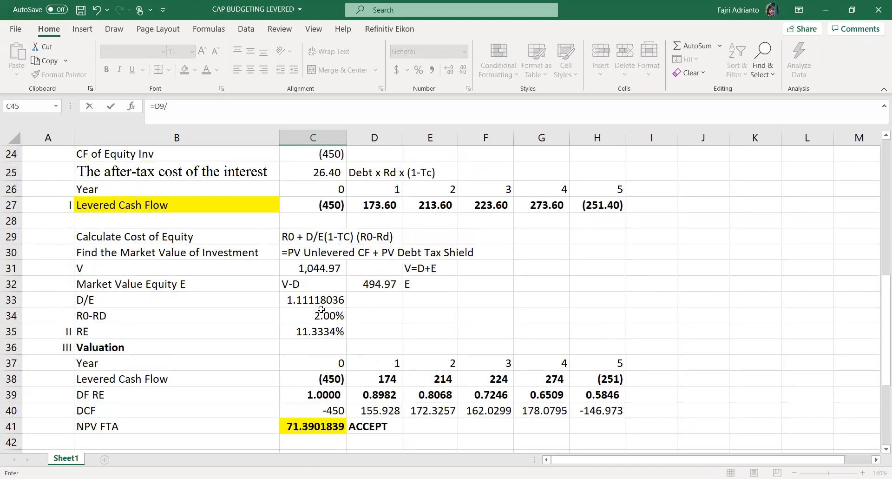
left_click(305, 268)
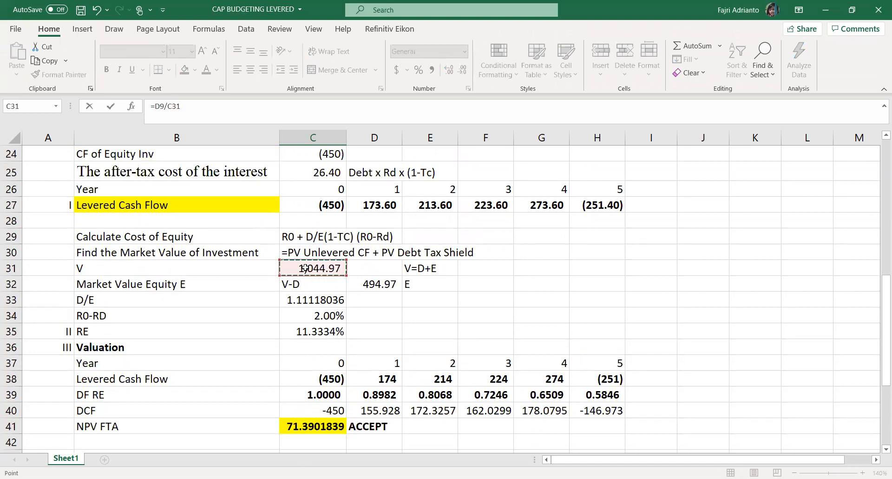
key("Return")
left_click(328, 425)
scroll(332, 418, "down", 1)
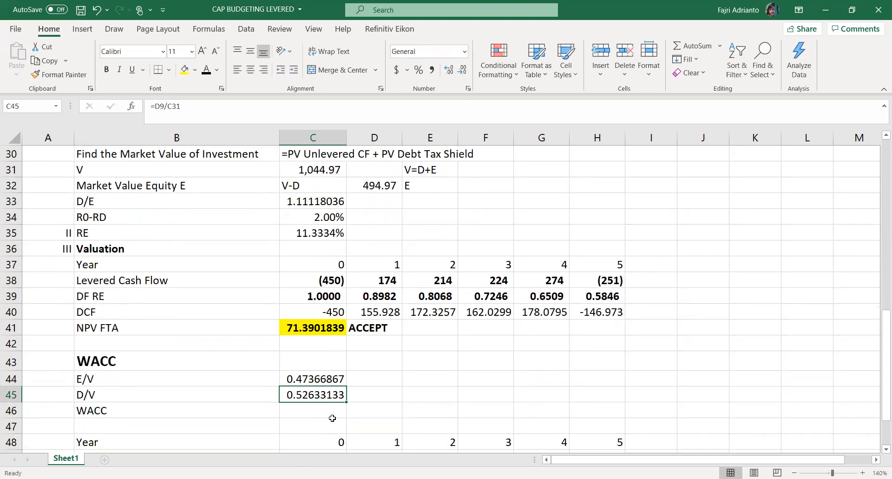
Begin the WACC formula in C46 with the equity term, E/V times the cost of equity, =C44*C35.
scroll(333, 418, "down", 1)
left_click(321, 394)
type("=")
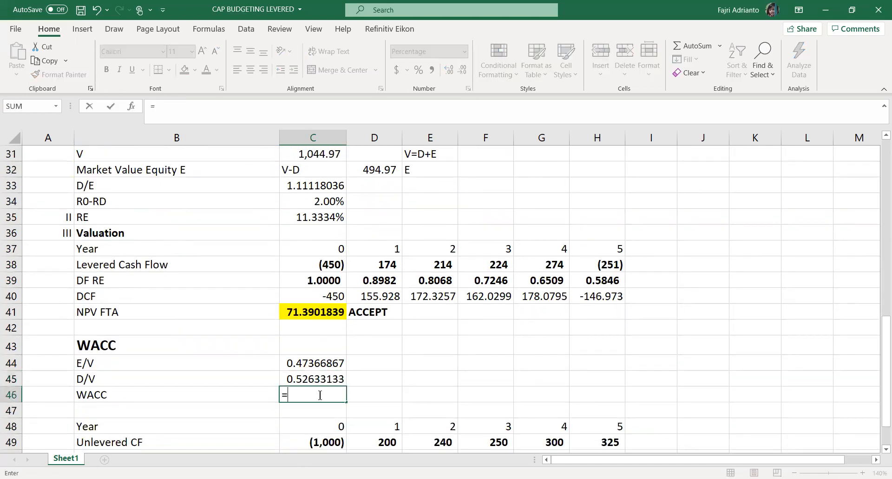
left_click(299, 362)
type("*")
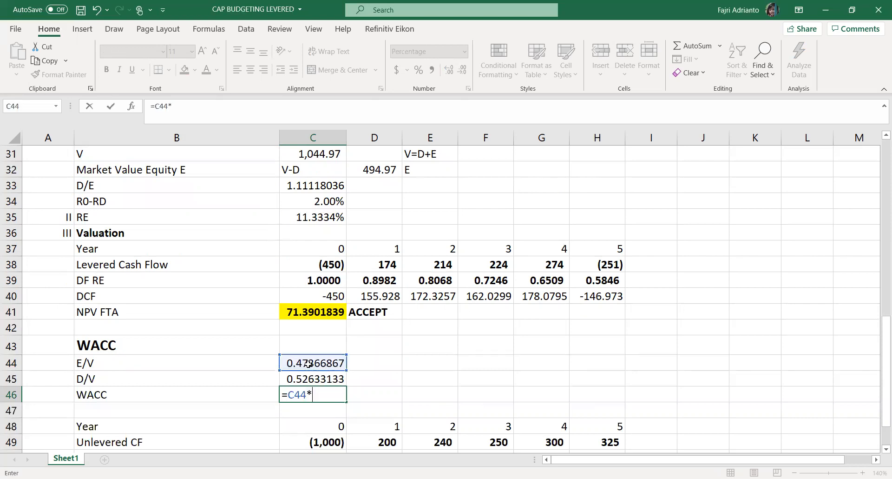
scroll(309, 363, "up", 2)
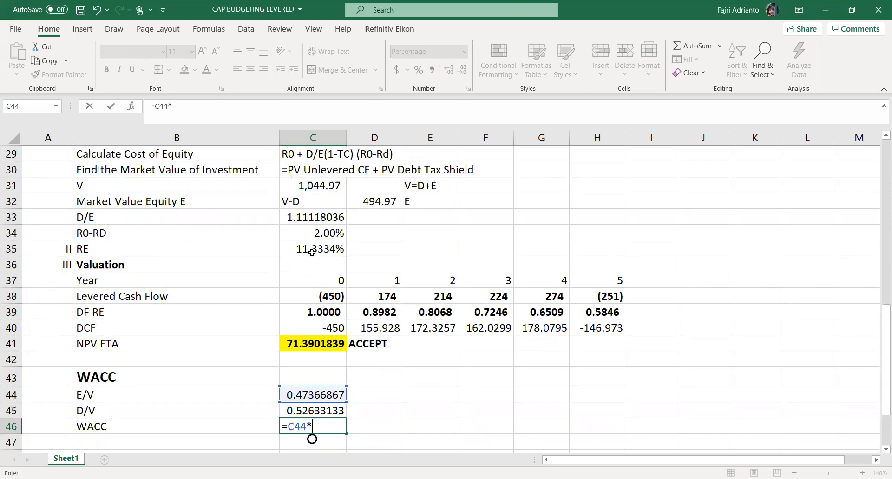
scroll(314, 254, "up", 3)
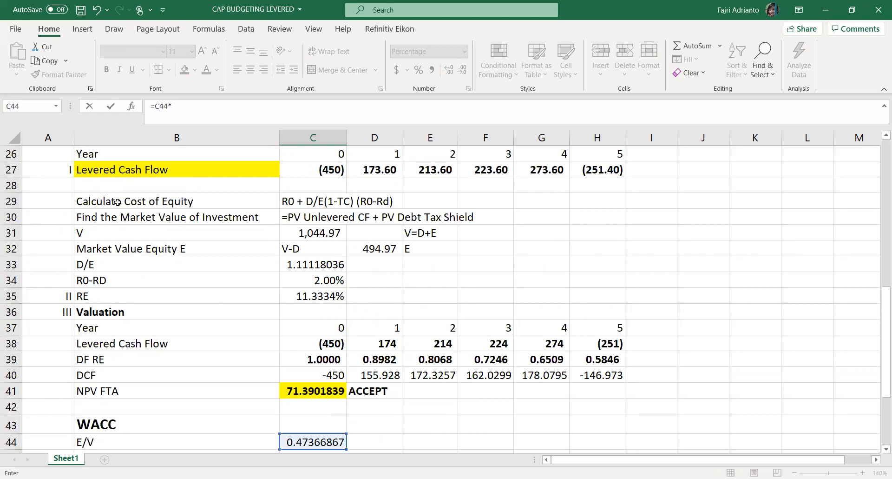
left_click(307, 296)
scroll(353, 385, "down", 2)
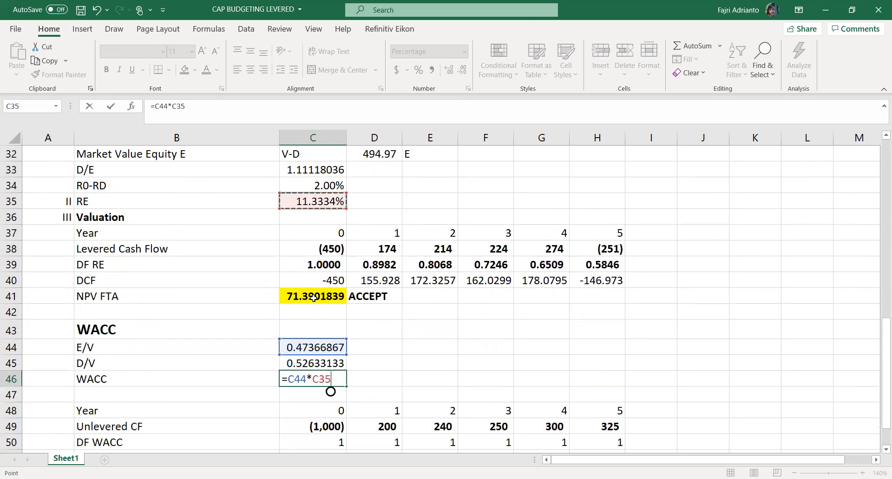
Add the debt term to the WACC formula in C46, D/V times the cost of debt RD, +C45*F9.
type("+")
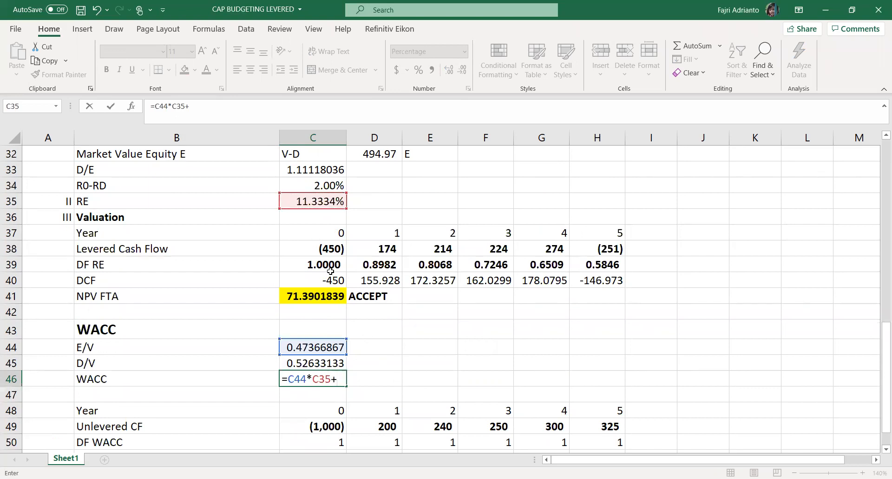
left_click(321, 364)
type("*")
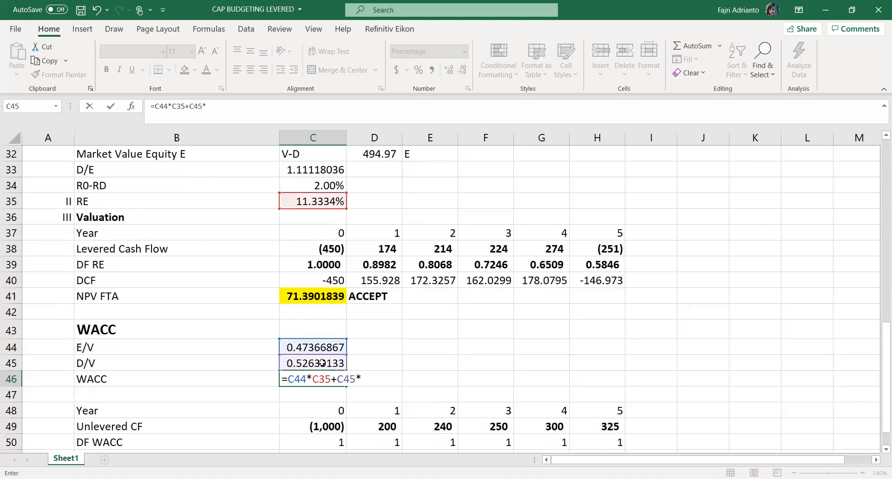
scroll(374, 302, "up", 7)
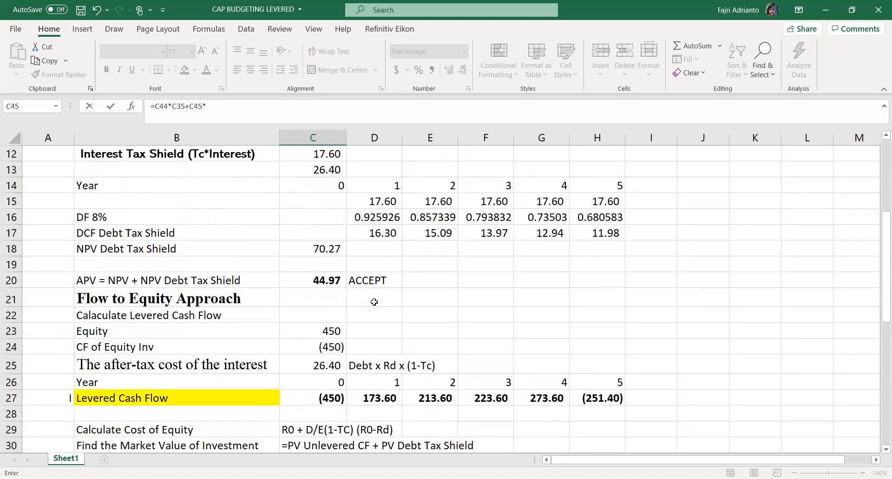
scroll(405, 255, "up", 2)
left_click(492, 186)
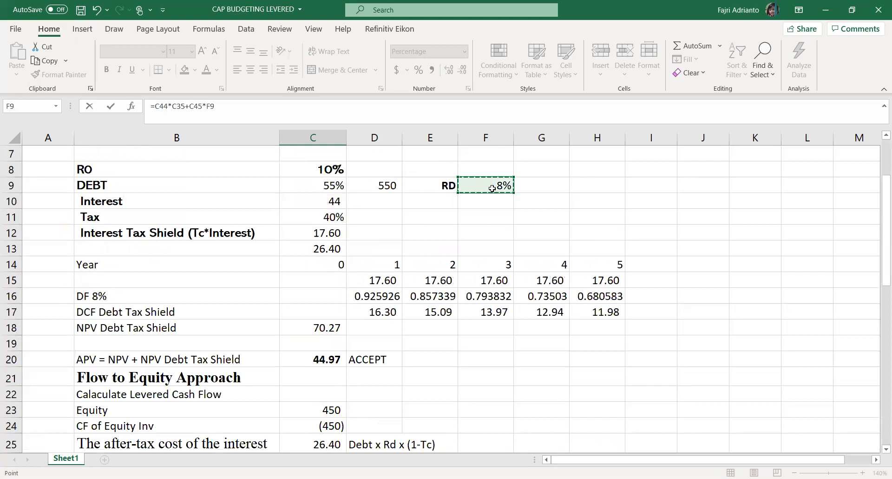
Complete the WACC formula in C46 by multiplying the debt term by one minus the tax rate, *(1-C11).
type("*")
scroll(492, 188, "down", 6)
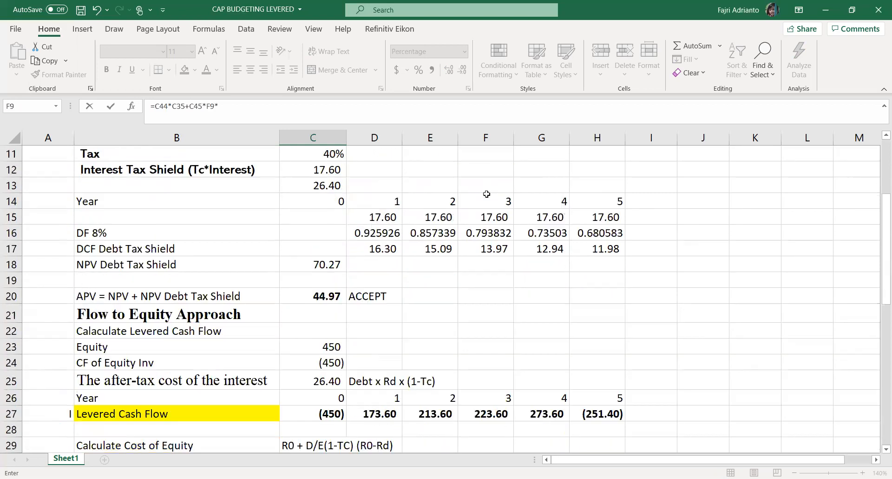
scroll(483, 214, "down", 2)
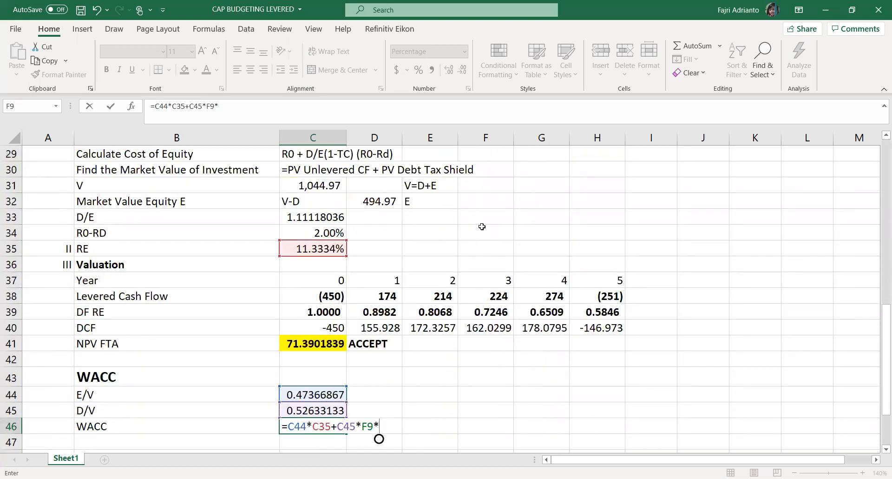
type("(1-")
scroll(344, 258, "up", 4)
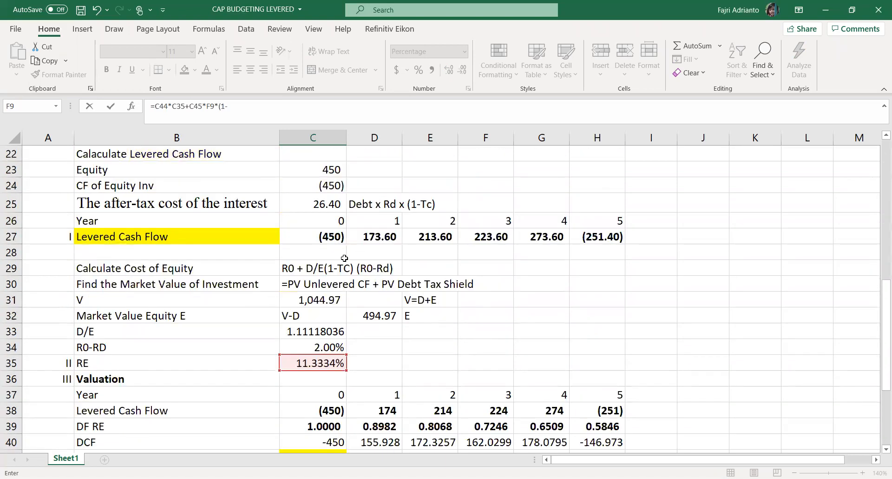
scroll(344, 258, "up", 3)
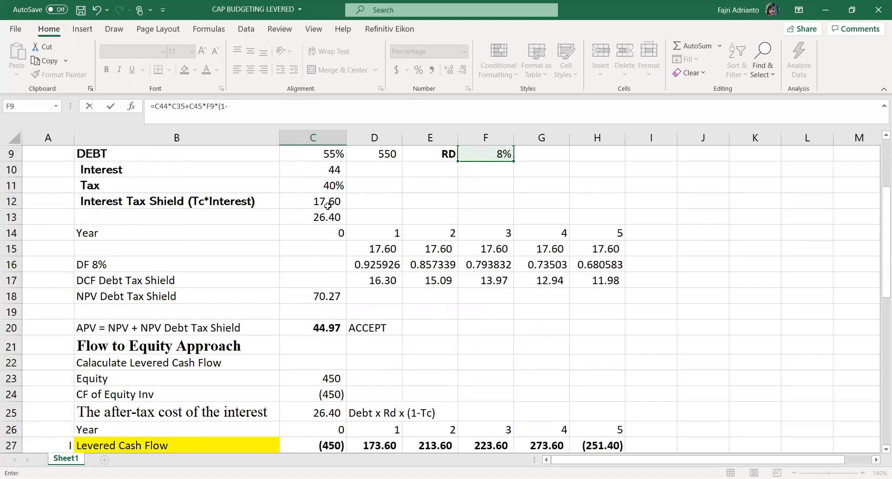
type("-")
left_click(319, 187)
key("Return")
left_click(324, 397)
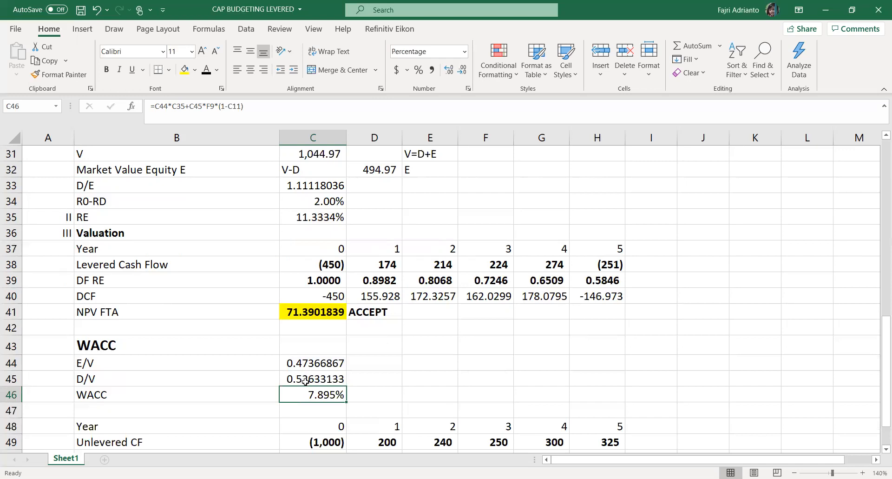
Clear the existing WACC valuation table in B48:H52, from the Year row through the NPV row.
scroll(305, 381, "down", 1)
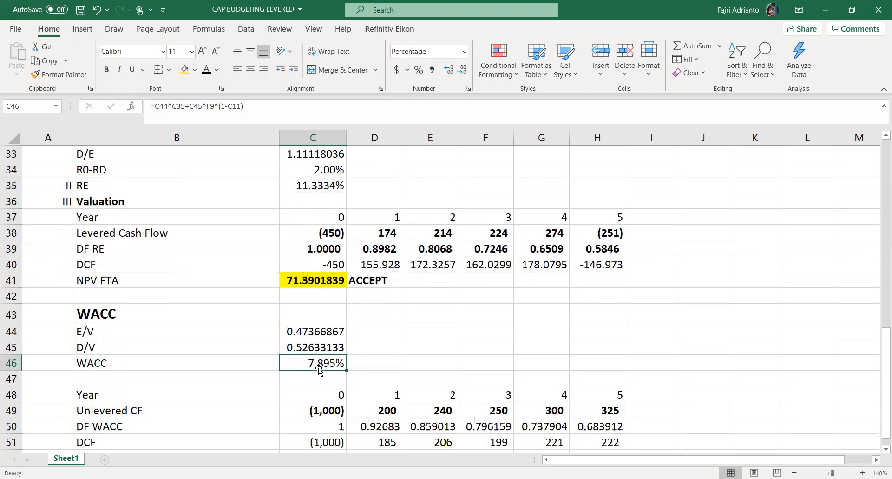
scroll(320, 371, "down", 1)
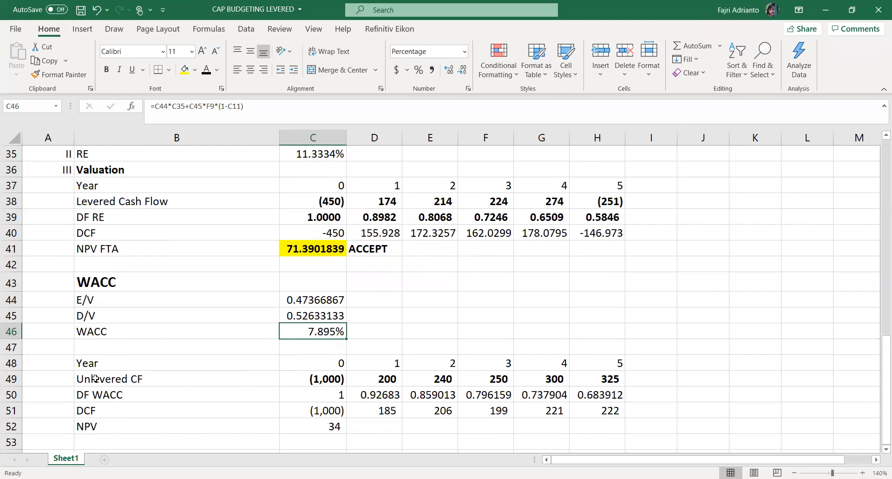
left_click_drag(143, 368, 611, 421)
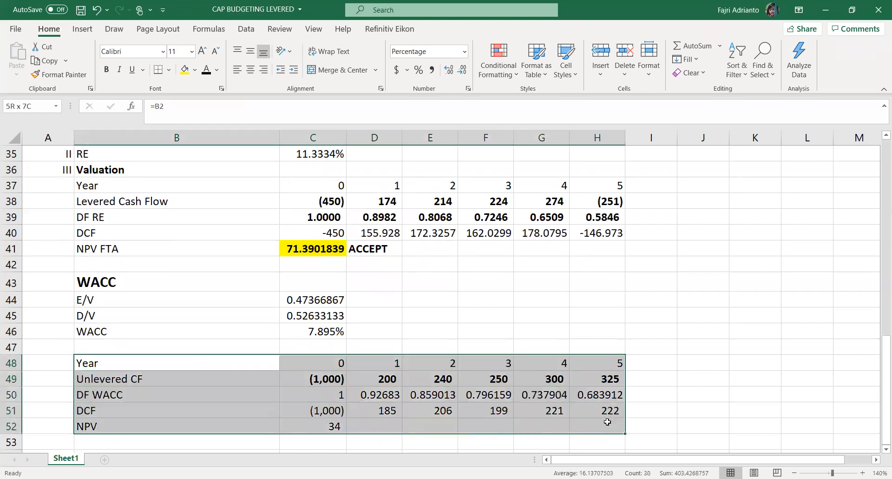
key("Delete")
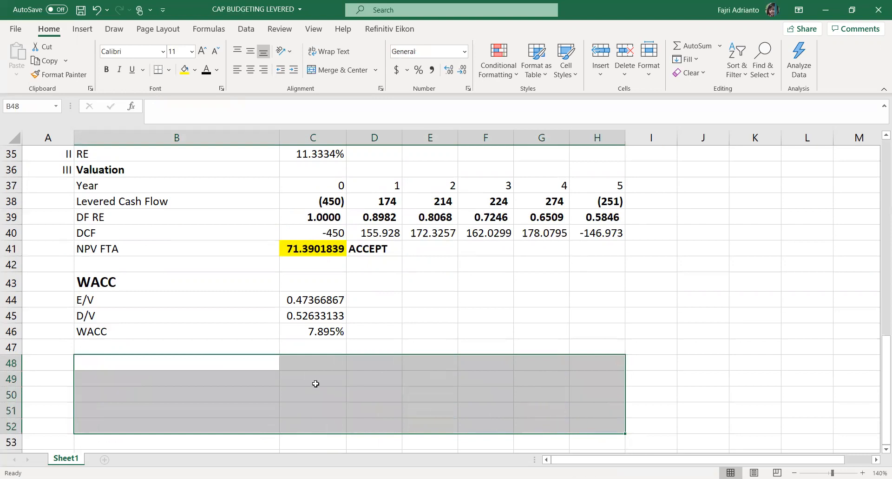
Link B48 to the first table's Year label with =B2 and fill the link across B48:H49.
left_click(204, 362)
type("=")
scroll(203, 362, "up", 11)
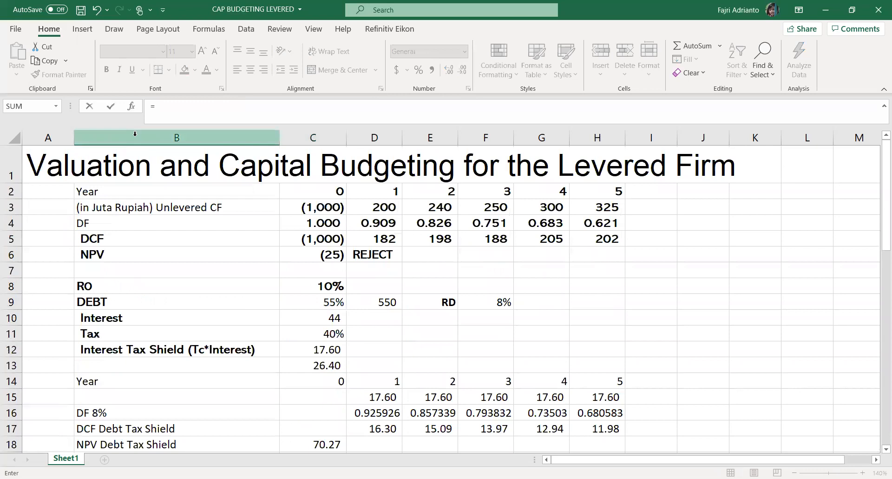
left_click(125, 191)
key("Return")
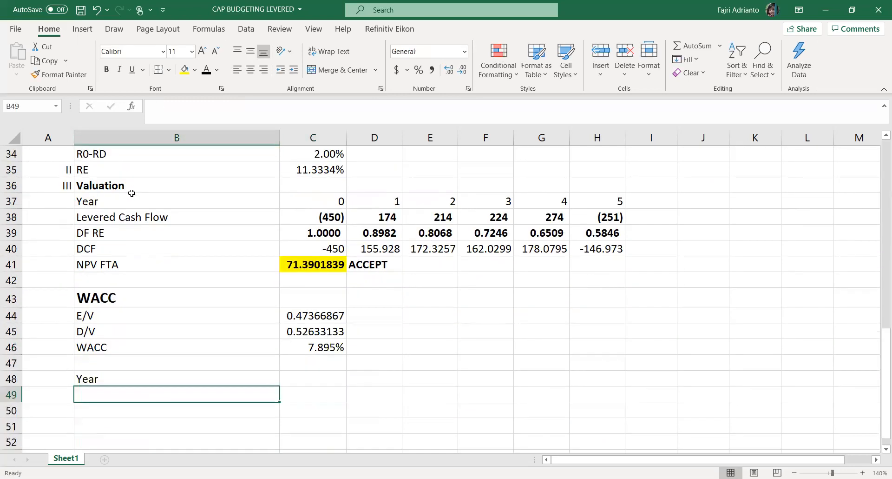
key("Up")
left_click_drag(279, 371, 613, 395)
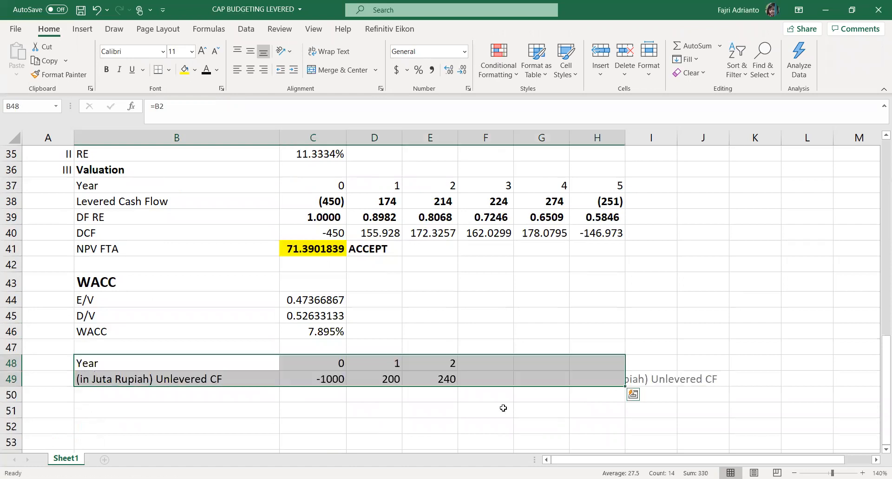
Copy the number format of the Levered Cash Flow in C38 onto the unlevered cash flows in C49:H49.
left_click(311, 204)
left_click(60, 74)
left_click_drag(325, 375, 609, 379)
Label the discount factor row "DF WACC" in B50.
scroll(312, 378, "down", 1)
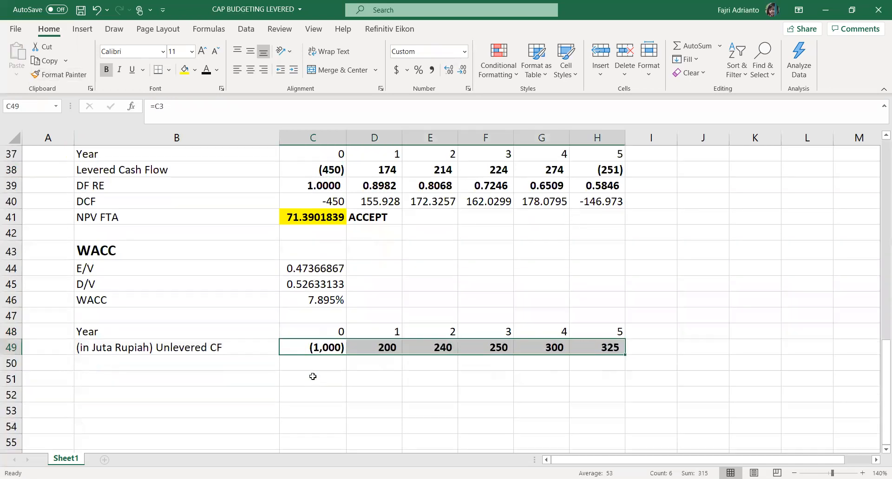
left_click(190, 363)
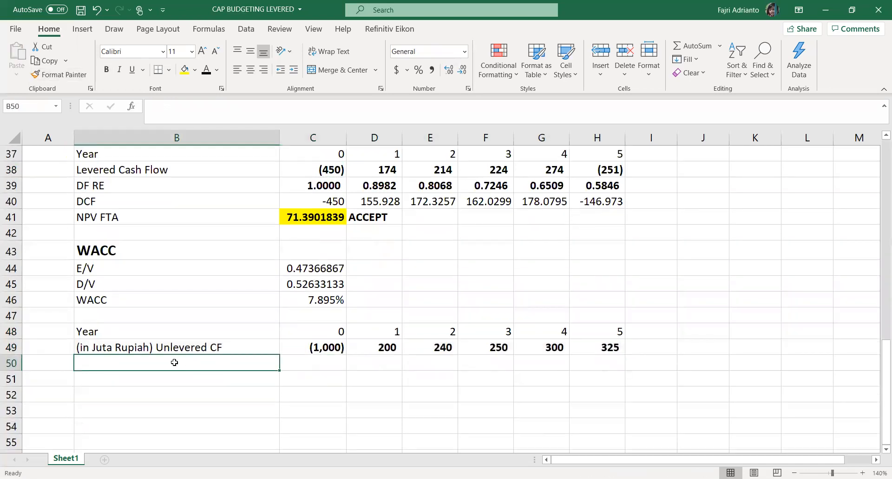
type("DF")
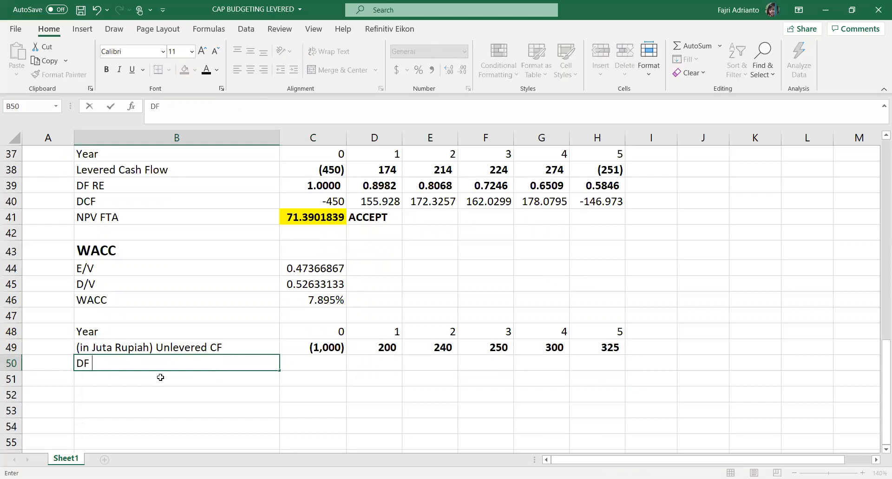
type(" WACC")
Calculate the WACC discount factor in C50 with =(1+$C$46)^-C48 and fill it across to H50.
left_click(318, 365)
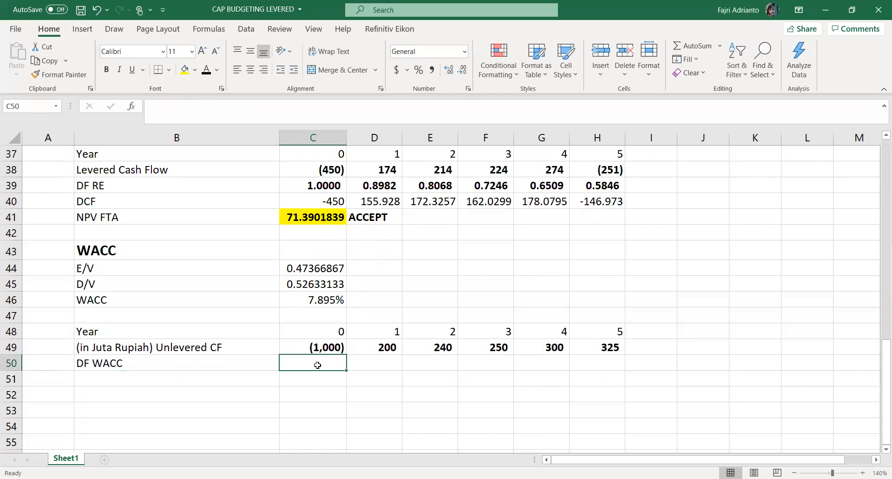
type("(")
key("BackSpace")
type("=")
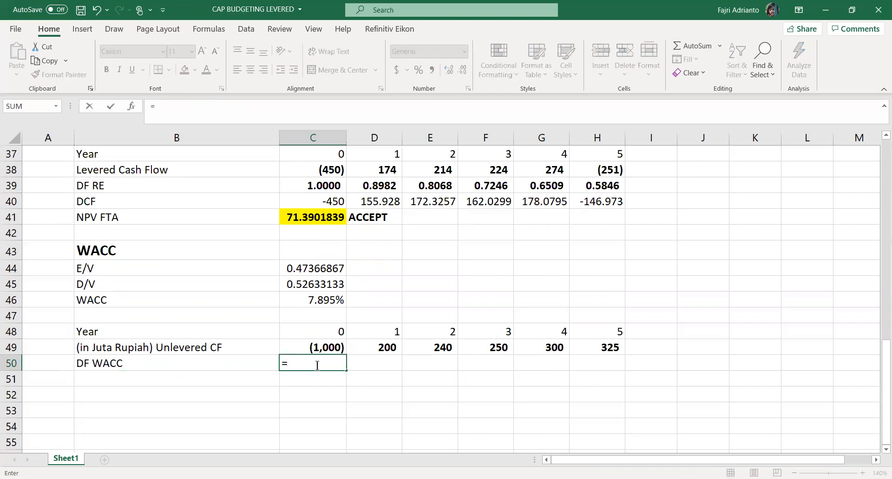
type("(1+")
left_click(317, 300)
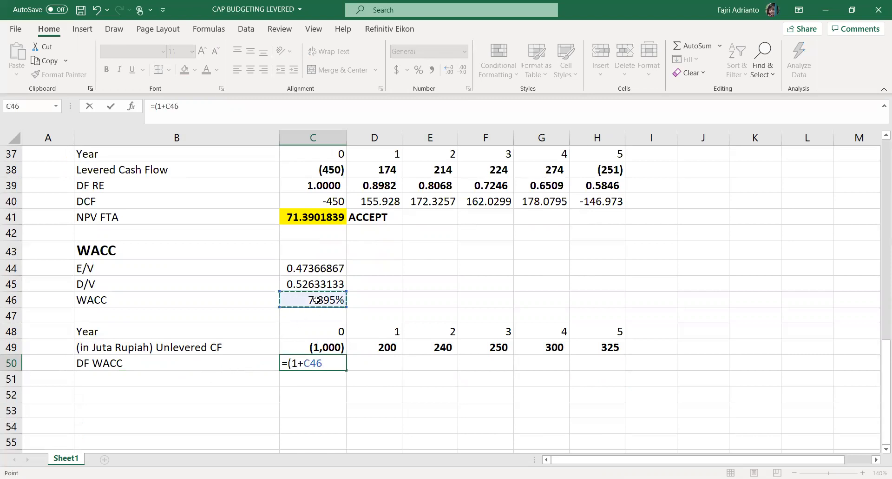
key("F4")
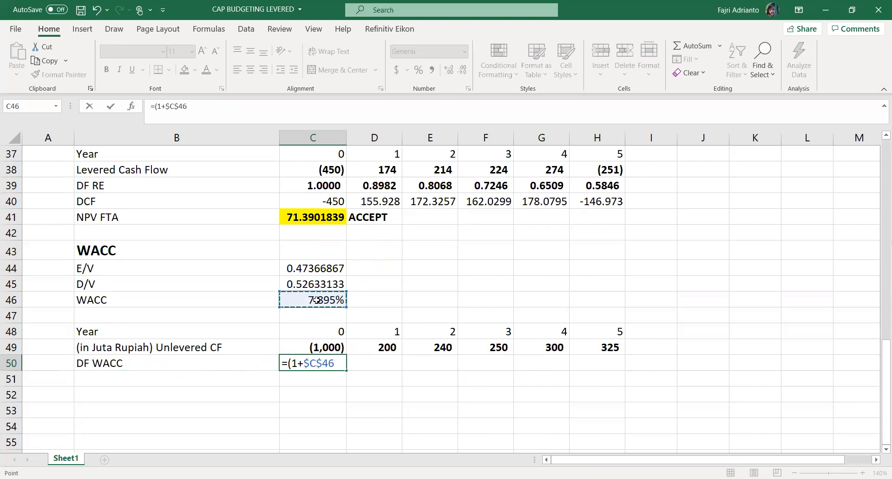
type(")^-")
left_click(319, 332)
key("Return")
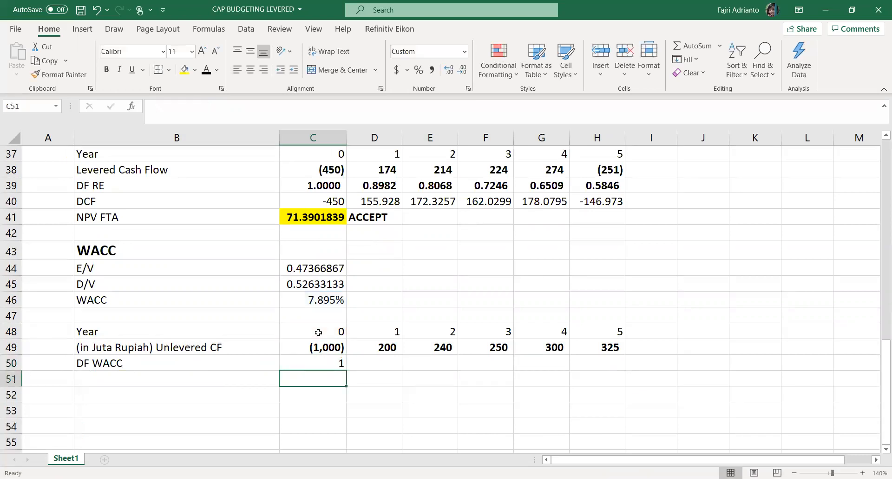
left_click(316, 363)
left_click_drag(342, 370, 615, 369)
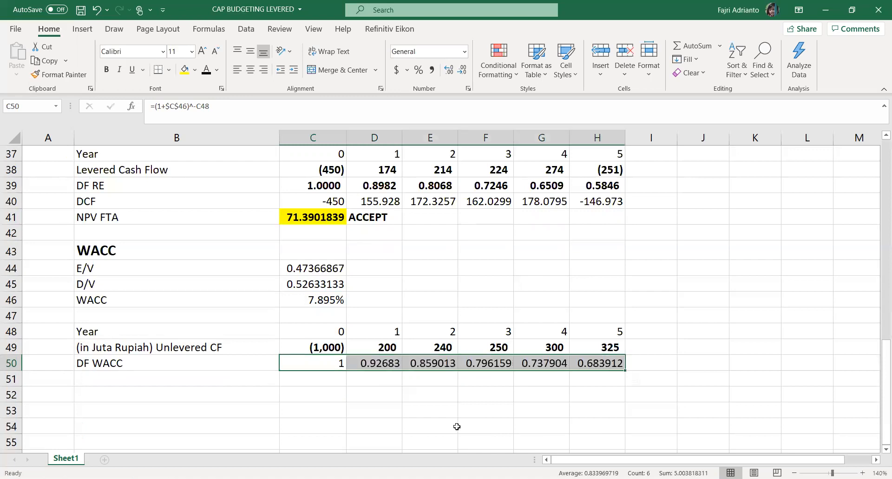
Label the discounted cash flow row "DCF" in B51.
left_click(167, 377)
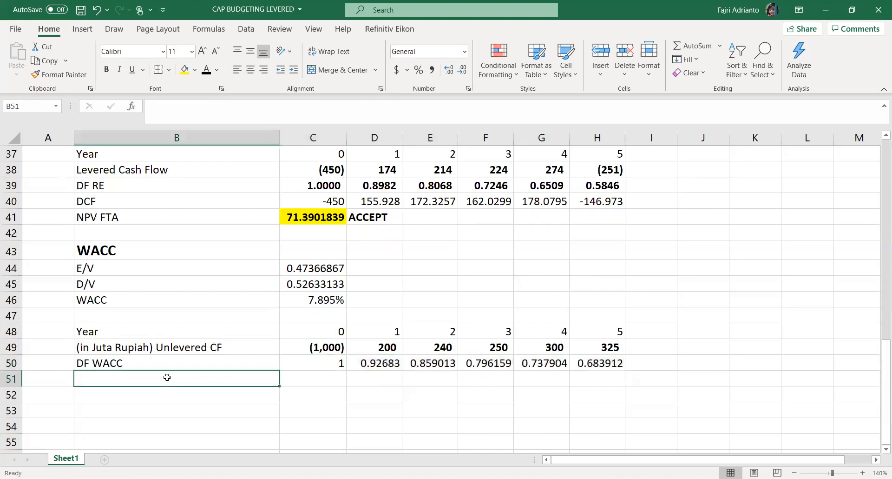
type("DC")
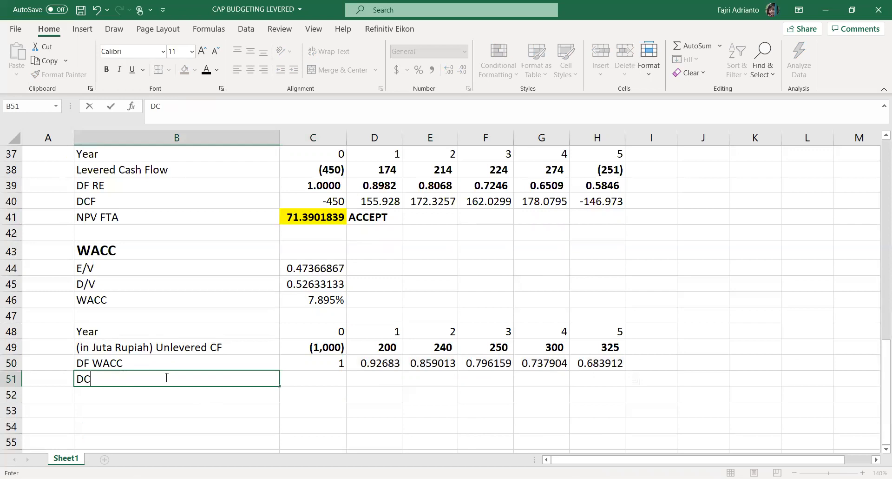
key("BackSpace")
type("F")
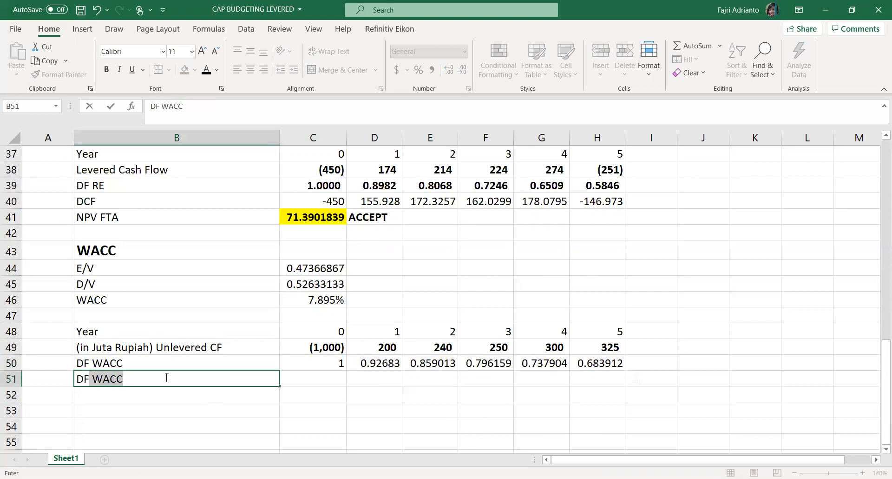
type("C")
key("BackSpace")
key("BackSpace")
type("CF")
key("Tab")
Calculate the discounted cash flow in C51 with =C49*C50 and fill it across to H51.
type("=")
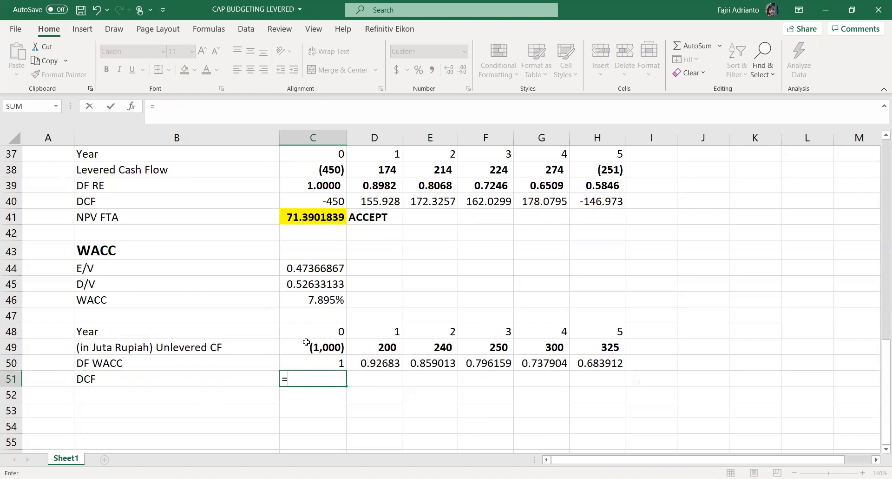
left_click(306, 346)
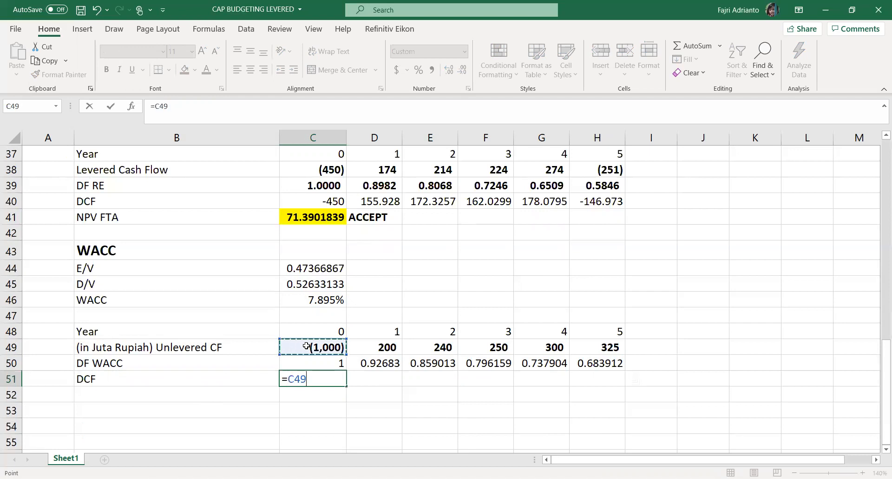
type("*")
left_click(313, 365)
key("Return")
left_click(312, 379)
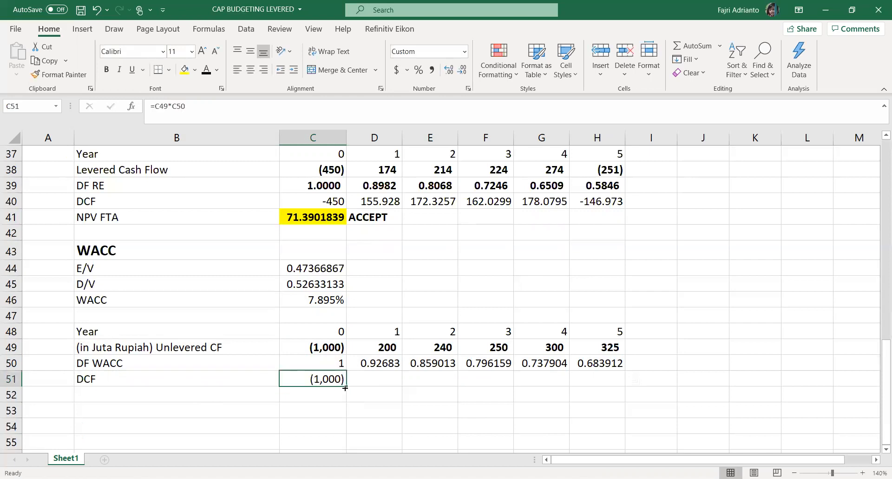
left_click_drag(349, 387, 610, 389)
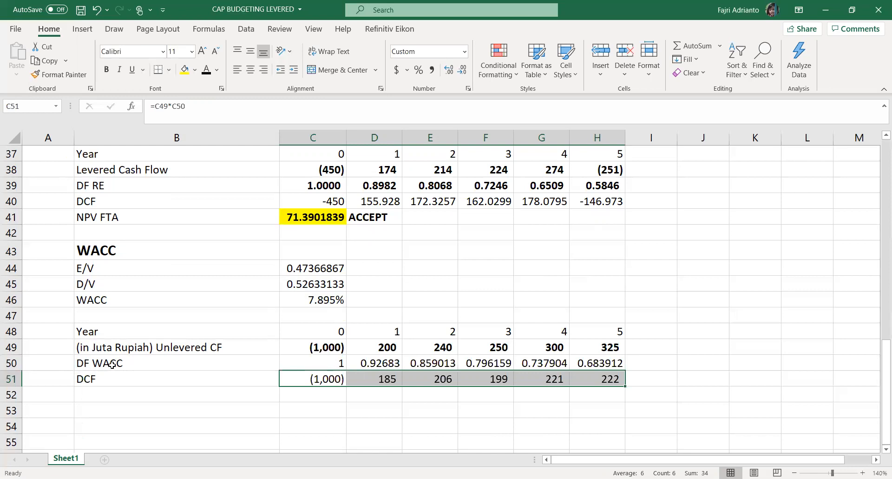
Label the NPV row in B52 and calculate the WACC-based NPV in C52 with =SUM(C51:H51).
scroll(148, 381, "down", 1)
left_click(146, 381)
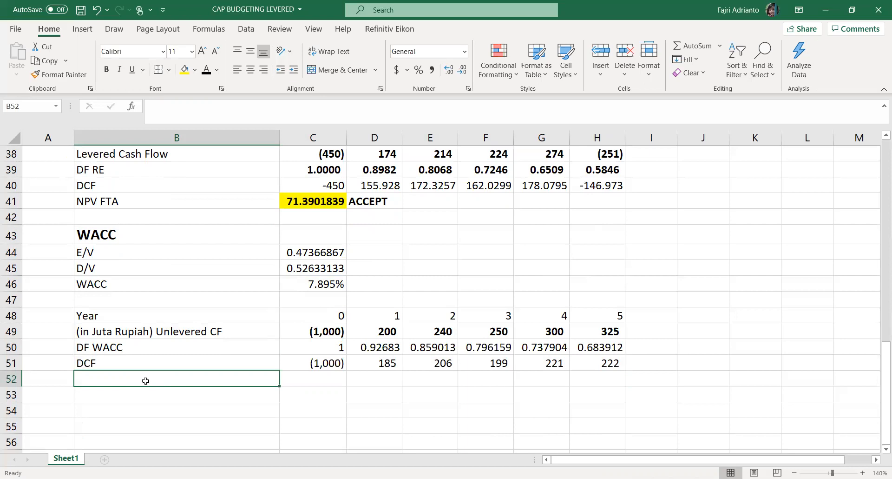
type("NPV")
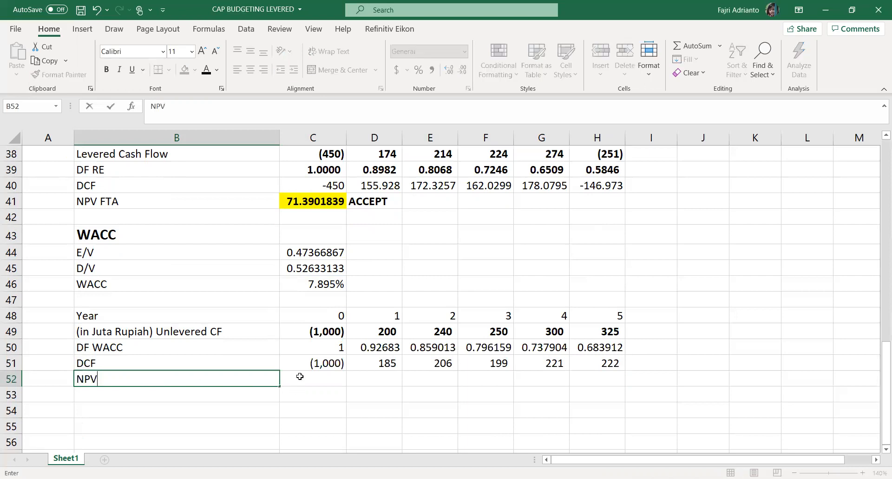
left_click(300, 376)
type("=")
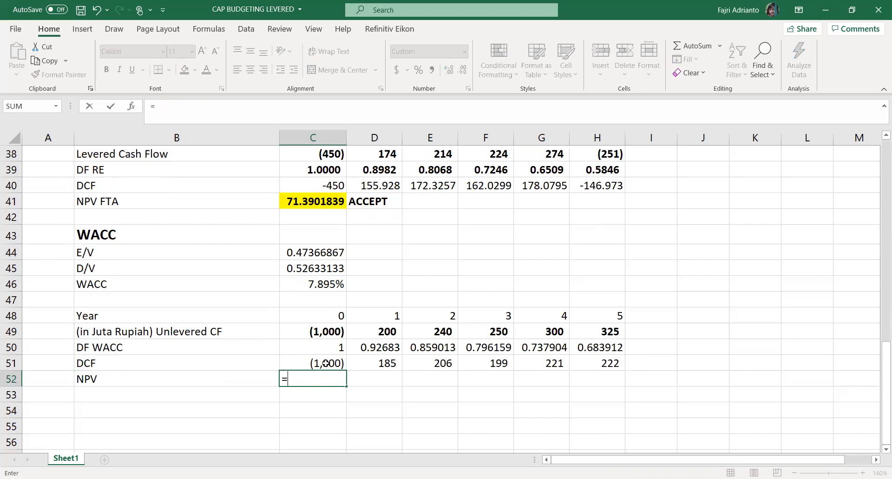
type("SUM(")
left_click(341, 363)
left_click(583, 367, "shift")
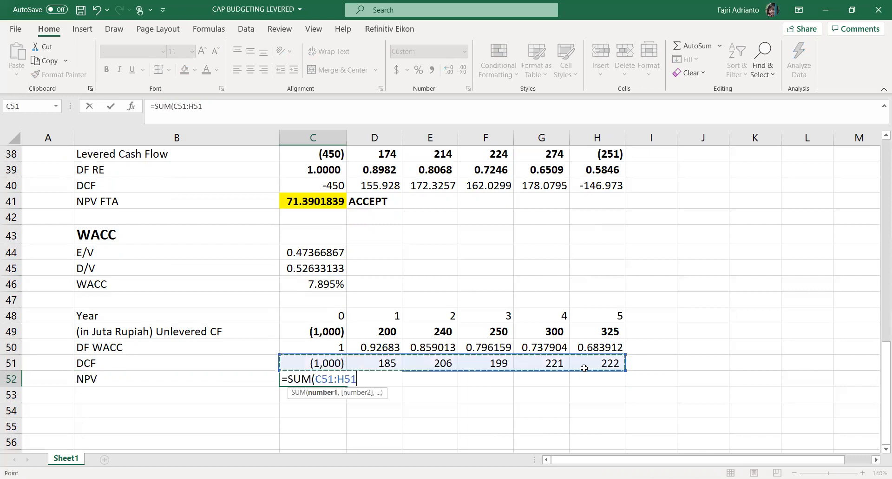
key("Return")
Highlight the WACC NPV in C52 with yellow fill and enter the decision ACCEPT beside it in D52.
left_click(329, 376)
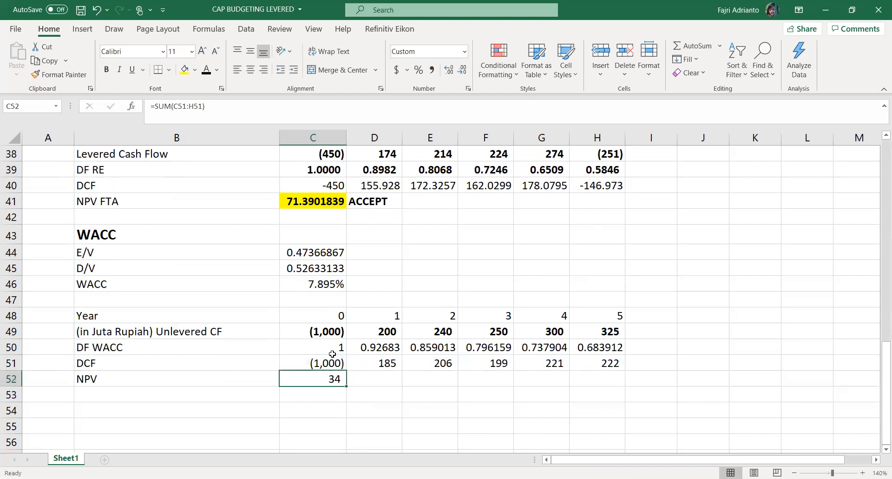
left_click(184, 69)
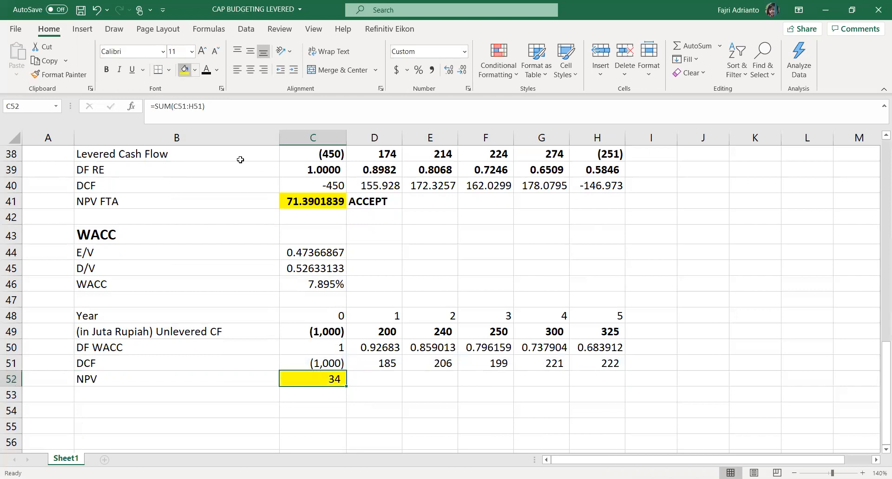
left_click(383, 379)
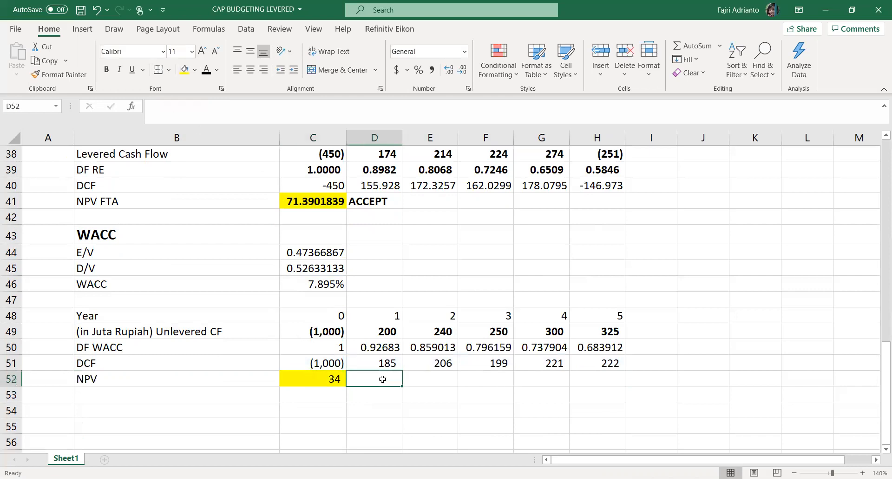
type("ACCEPT")
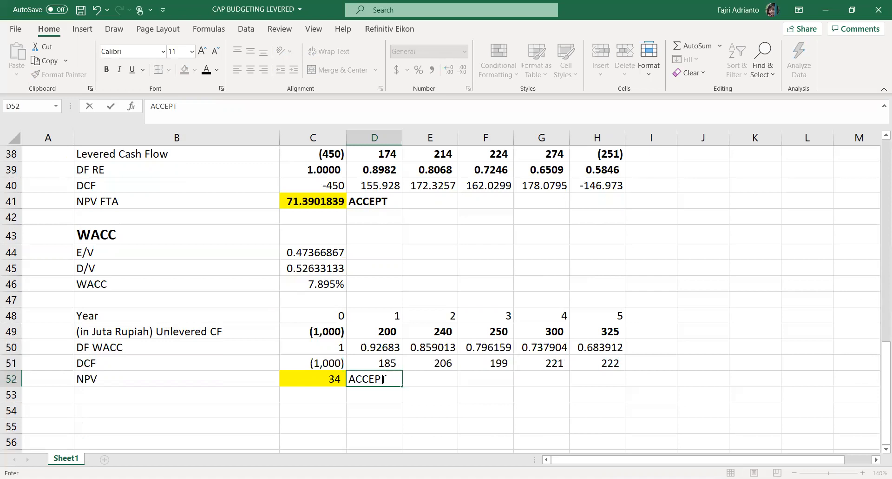
left_click(467, 409)
Review the unlevered NPV, the APV, the debt amount, the interest formula and the unlevered cash flows for years 1 to 5.
scroll(432, 380, "up", 5)
scroll(432, 380, "up", 8)
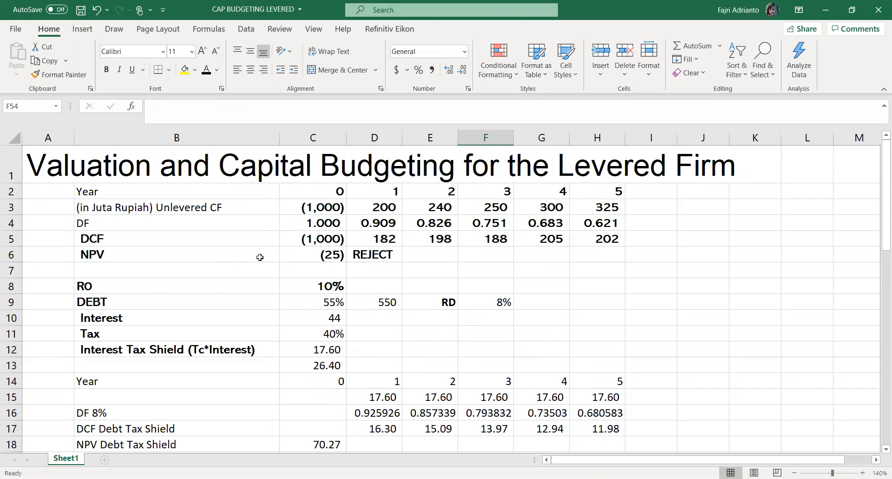
left_click(327, 254)
scroll(326, 254, "down", 3)
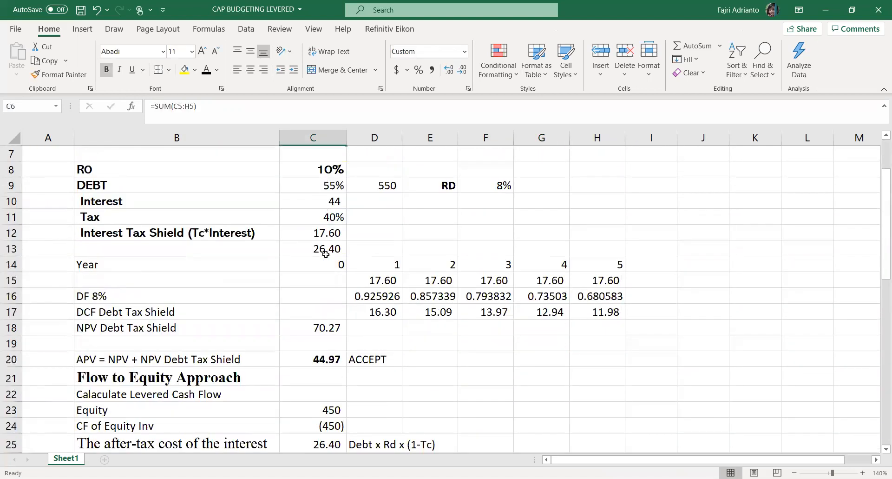
scroll(322, 323, "down", 2)
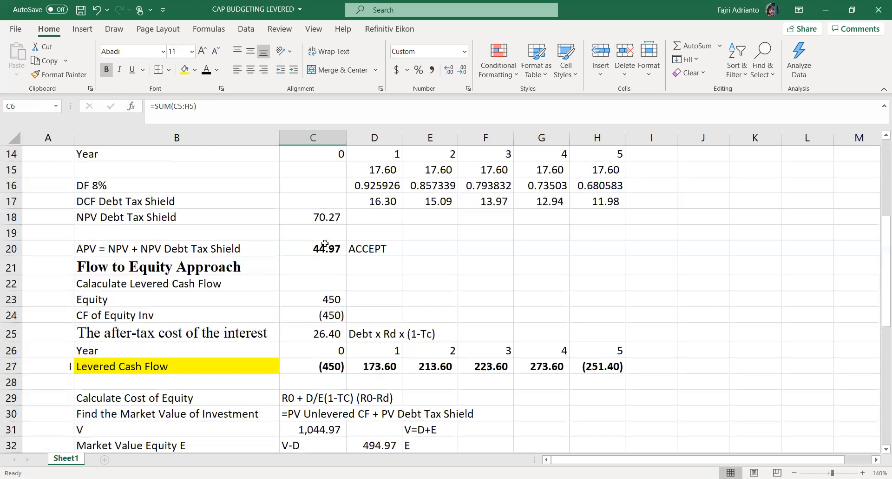
scroll(324, 244, "up", 4)
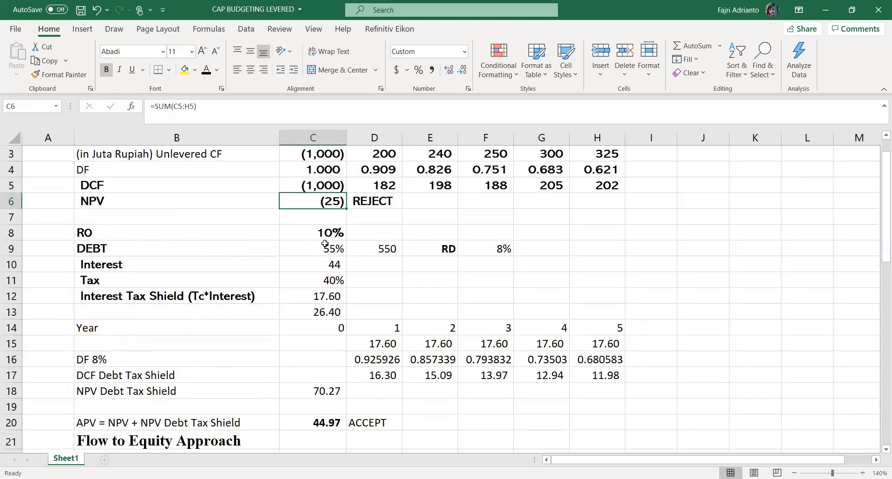
left_click(368, 250)
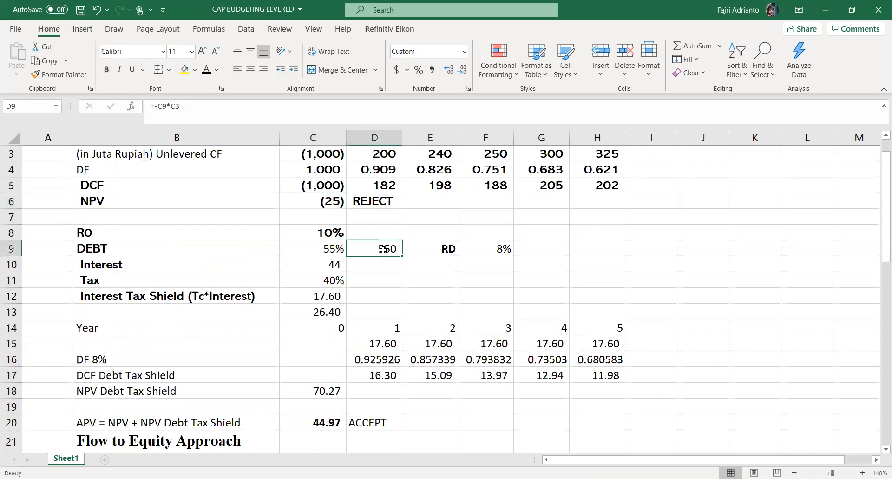
scroll(383, 219, "up", 1)
scroll(382, 302, "down", 1)
scroll(416, 316, "down", 3)
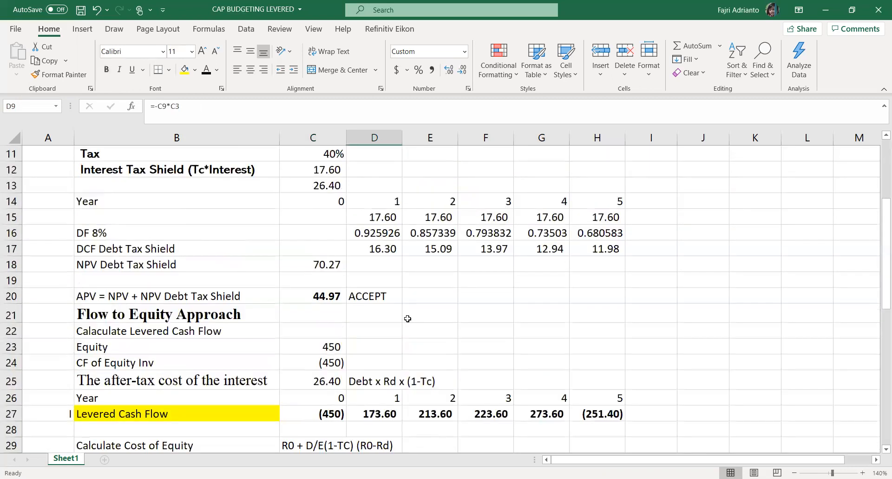
scroll(372, 288, "up", 1)
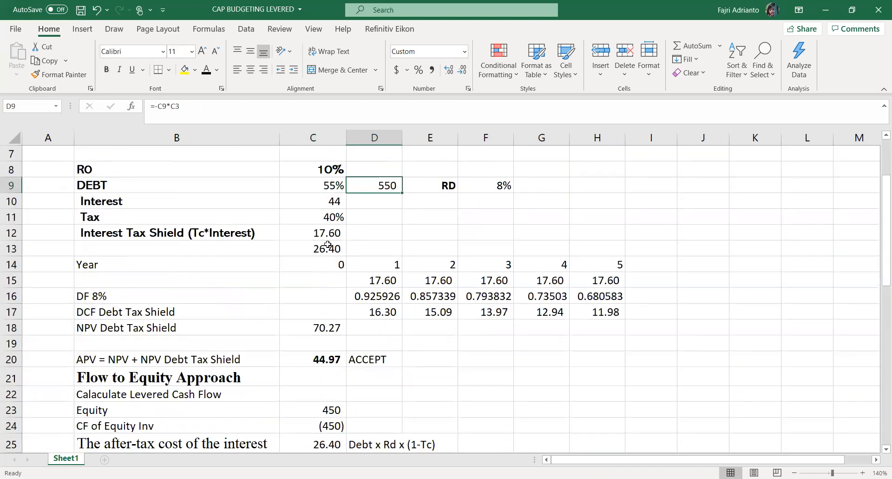
scroll(325, 246, "up", 1)
left_click(325, 231)
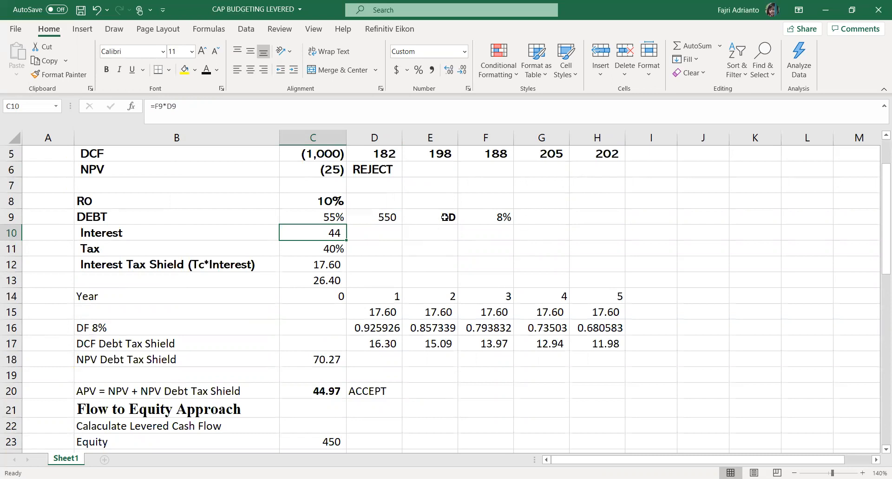
scroll(555, 211, "up", 2)
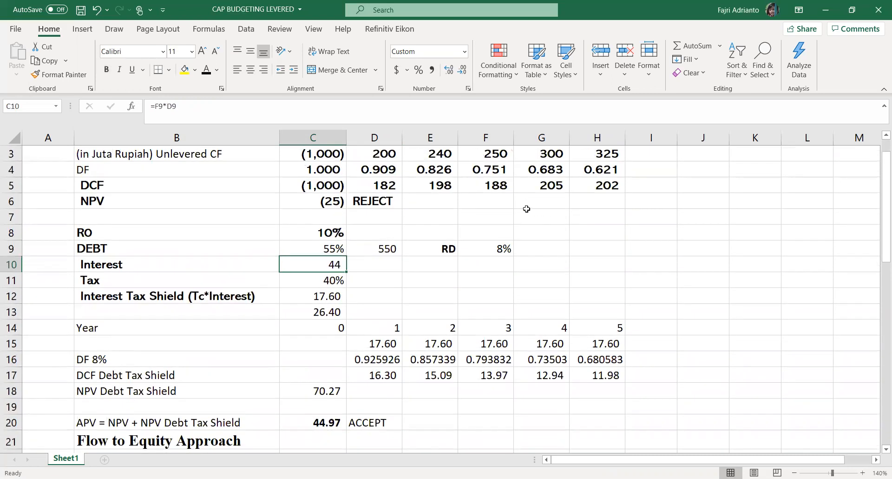
scroll(557, 199, "up", 1)
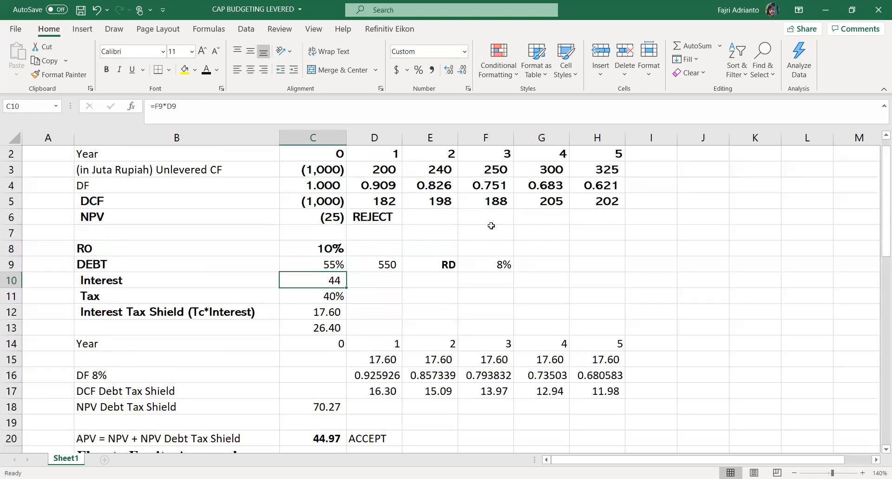
left_click(376, 267)
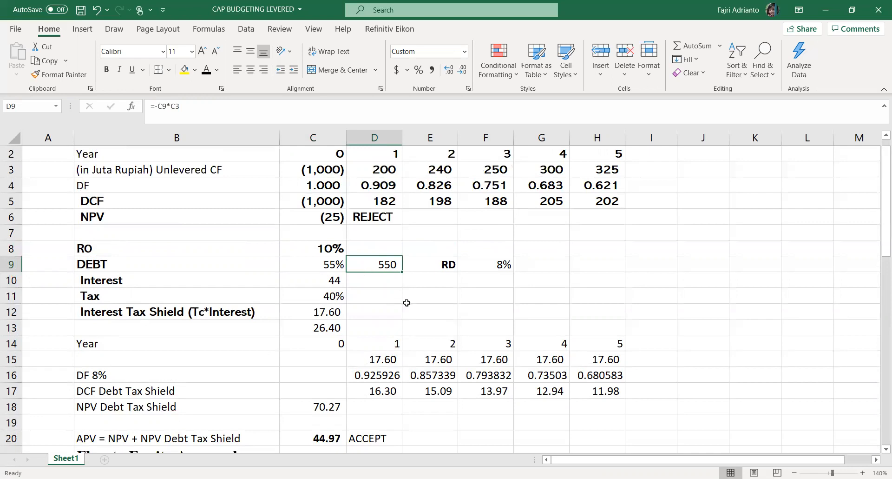
scroll(407, 302, "up", 1)
left_click_drag(375, 209, 605, 209)
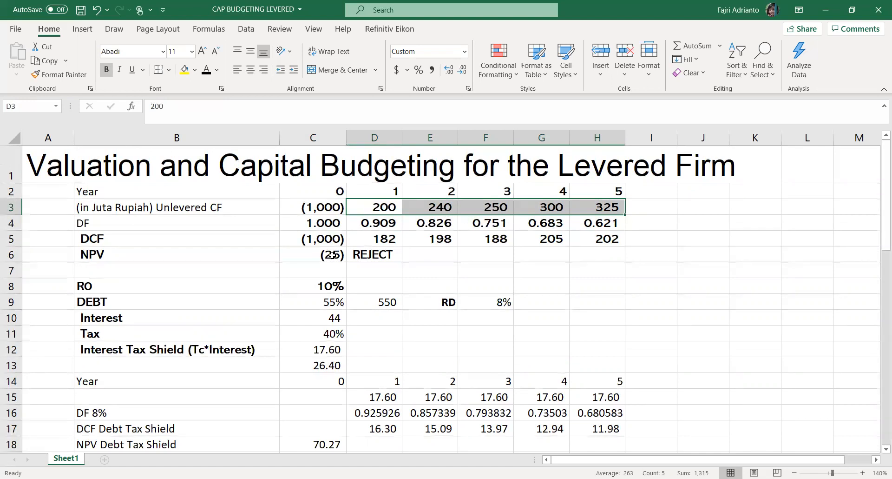
Set the debt share in C9 to 25%.
scroll(331, 254, "down", 6)
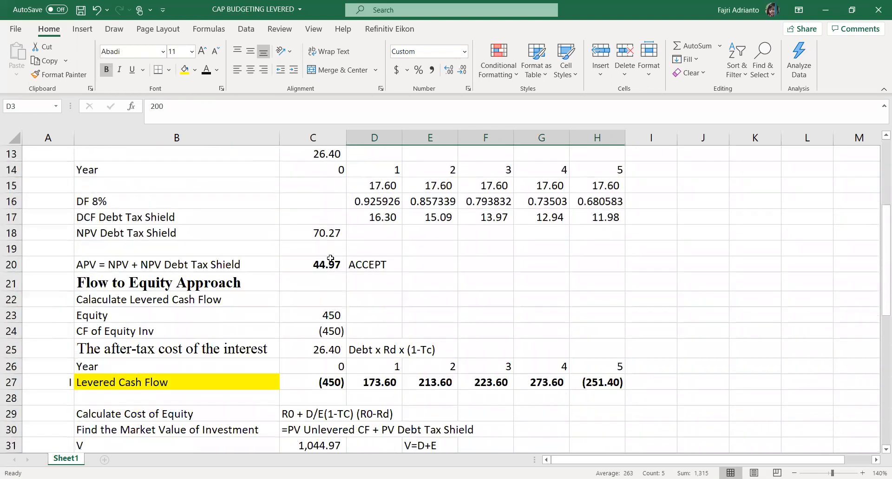
scroll(328, 257, "up", 5)
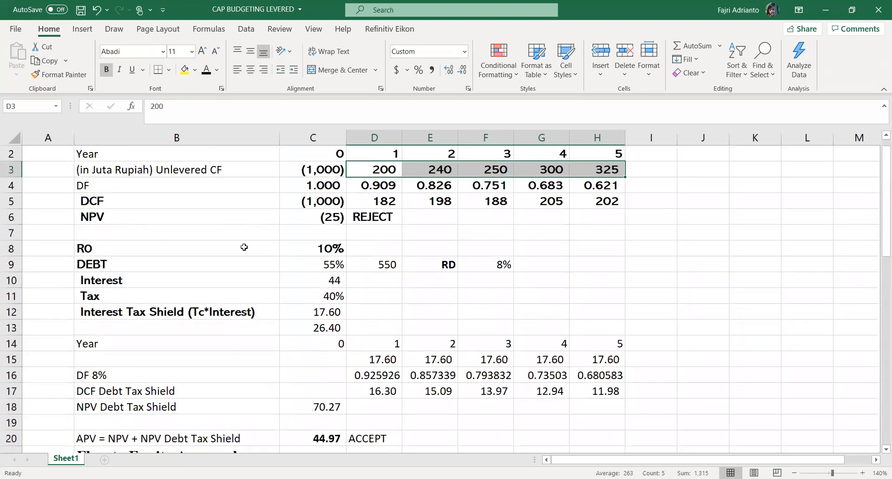
left_click(325, 265)
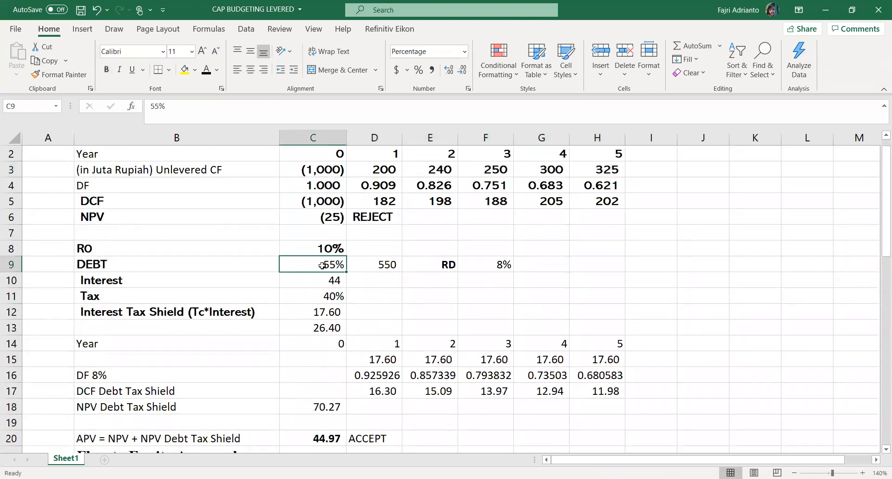
type("25")
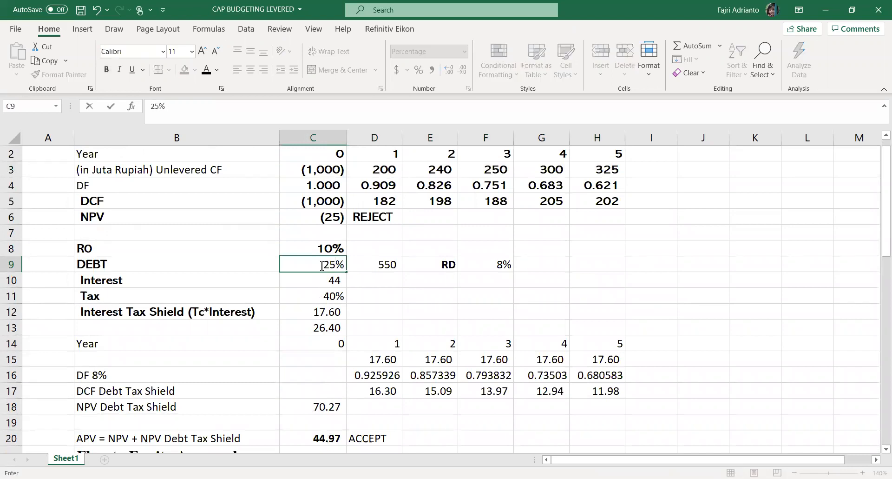
key("Return")
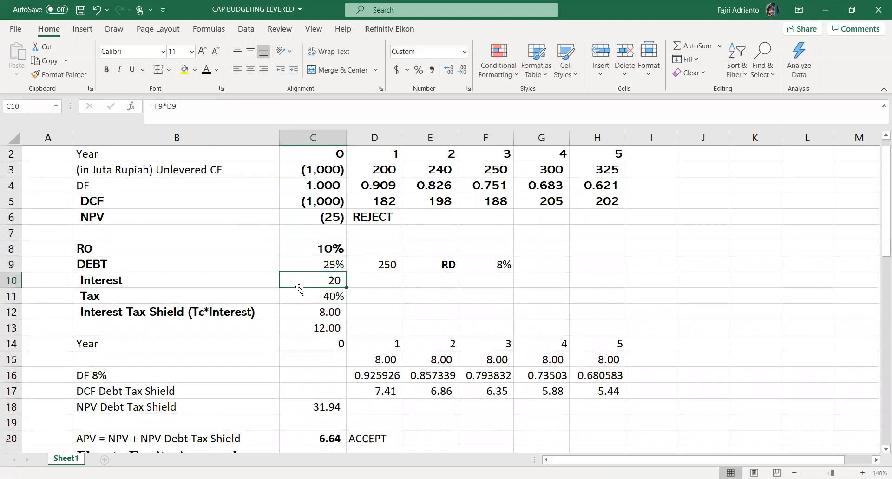
Examine the recalculated APV, flow-to-equity NPV and WACC NPV with the debt share at 25%.
scroll(306, 291, "down", 1)
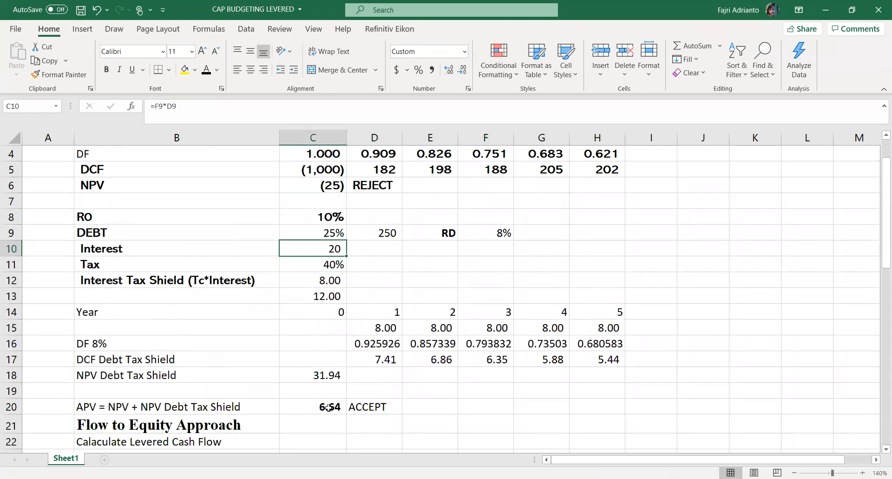
scroll(328, 407, "down", 2)
left_click(330, 340)
scroll(328, 346, "down", 3)
scroll(327, 349, "down", 2)
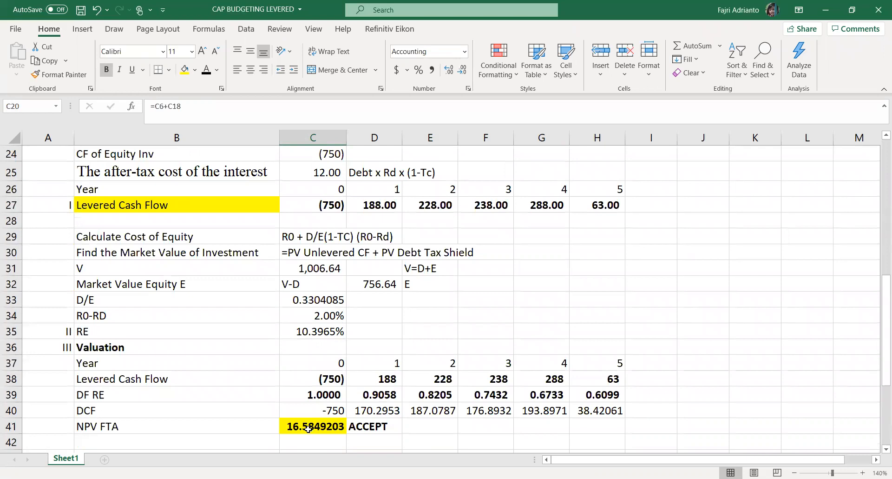
scroll(308, 429, "up", 1)
scroll(308, 429, "down", 2)
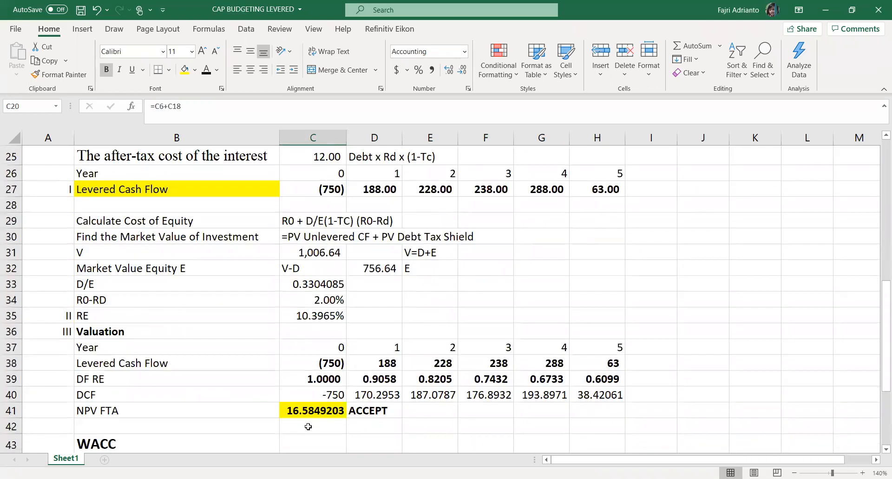
scroll(308, 426, "up", 5)
scroll(308, 426, "down", 3)
scroll(313, 415, "down", 2)
scroll(357, 414, "down", 4)
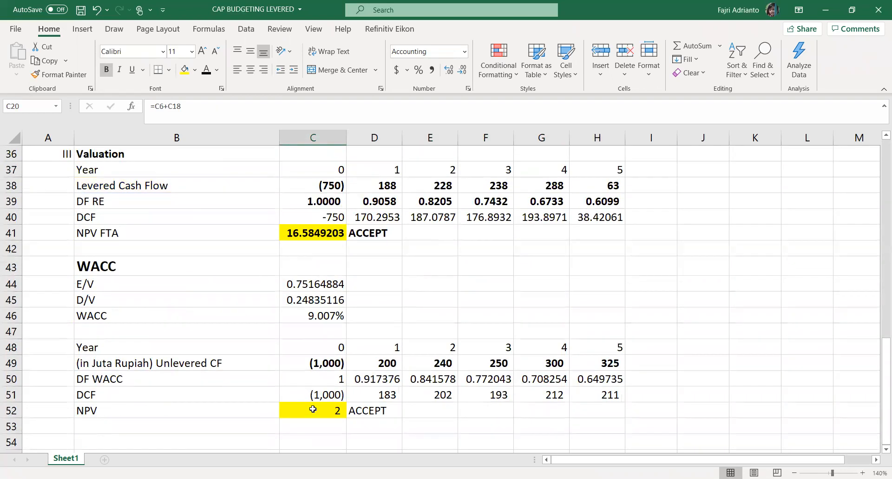
Set the debt share in C9 to 15% and select the debt amount in D9 to check it.
scroll(323, 412, "up", 12)
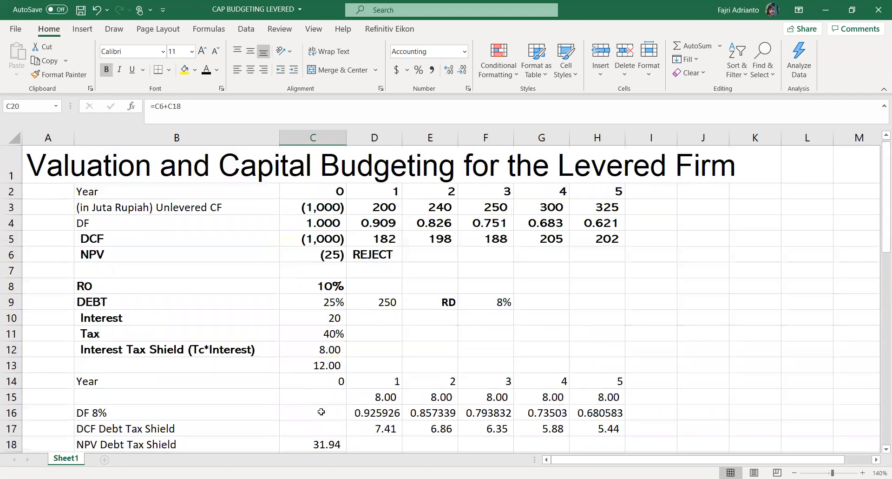
left_click(327, 301)
type("15")
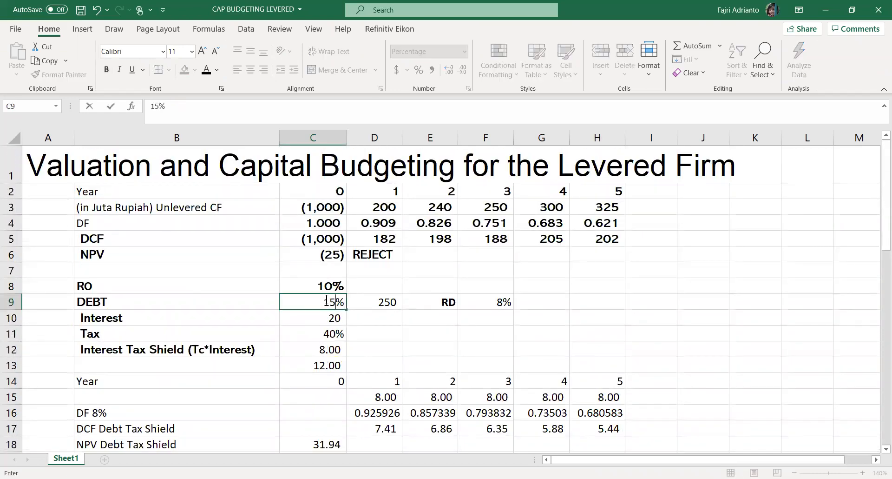
left_click(384, 312)
left_click(385, 302)
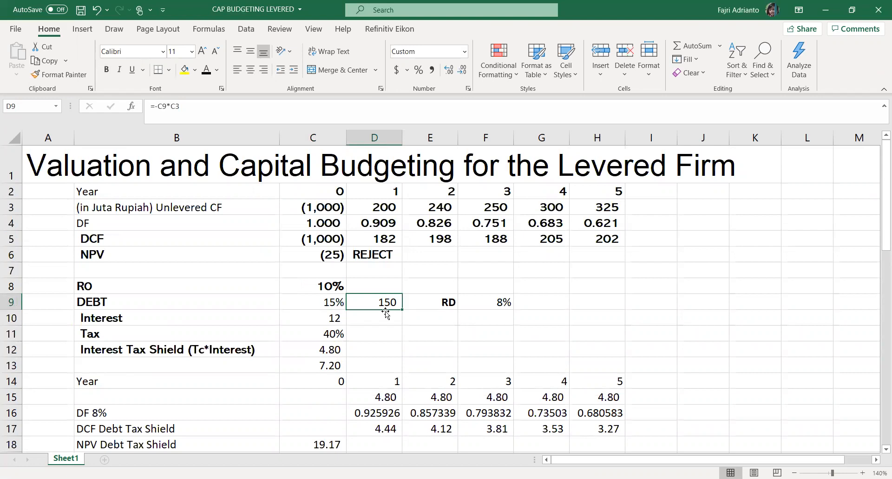
Examine the recalculated APV, flow-to-equity NPV and WACC NPV with the debt share at 15%, including their accept or reject labels.
scroll(386, 311, "down", 2)
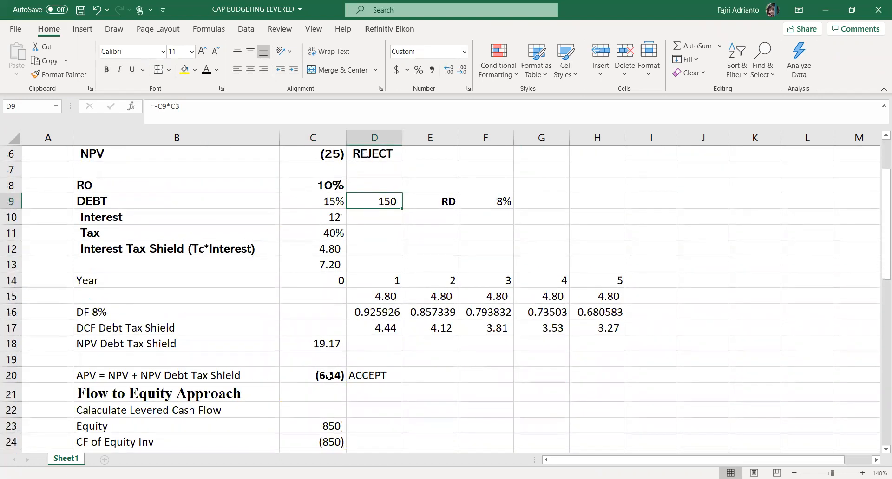
scroll(339, 375, "down", 3)
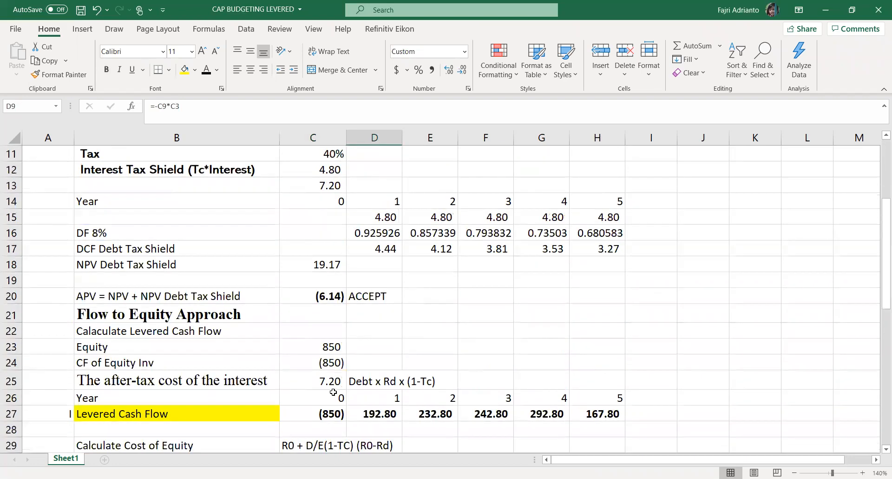
scroll(331, 388, "down", 4)
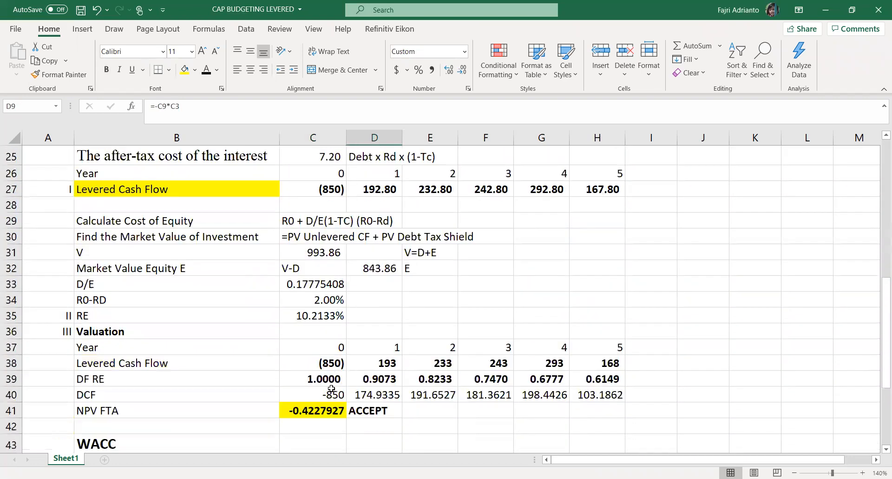
scroll(325, 407, "down", 1)
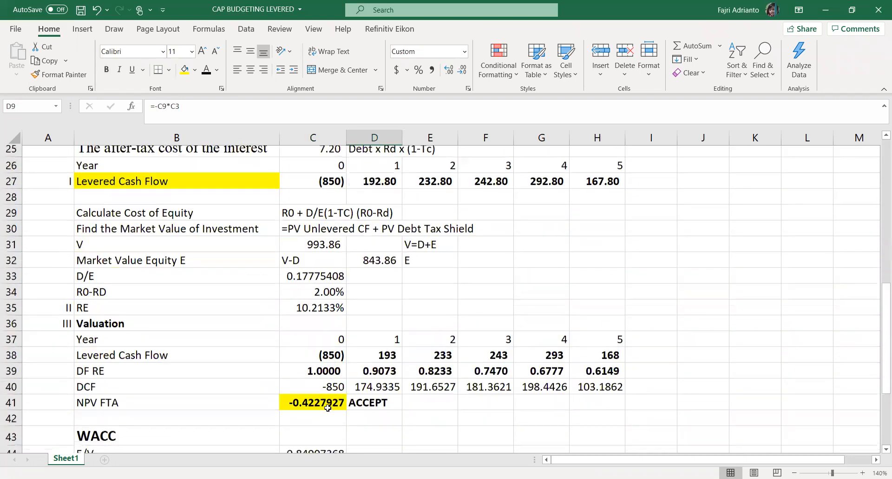
scroll(339, 375, "down", 2)
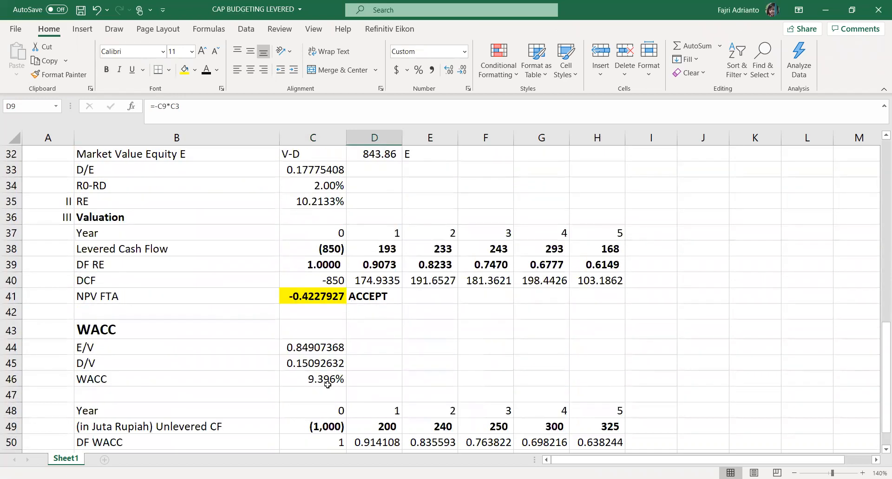
scroll(327, 384, "down", 2)
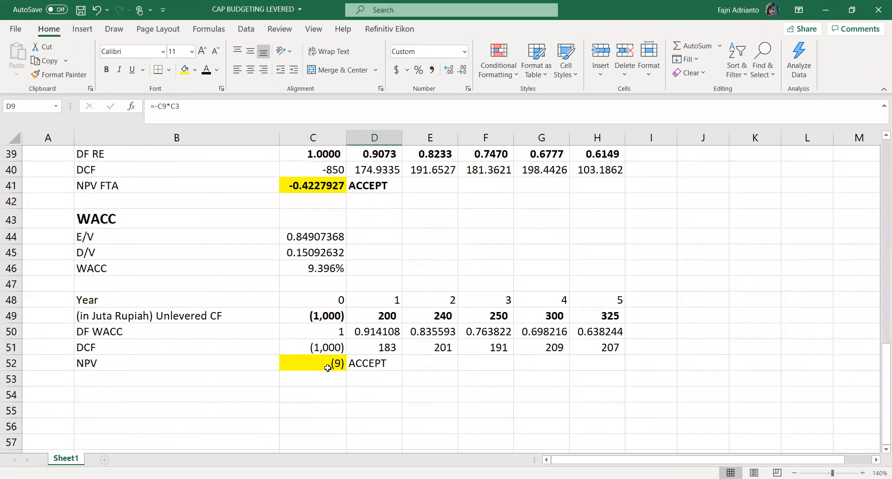
scroll(381, 279, "up", 5)
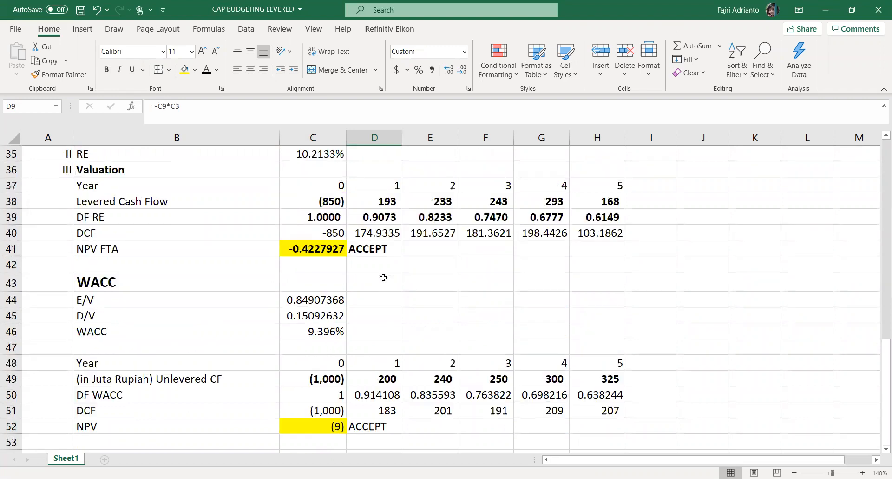
scroll(382, 279, "up", 6)
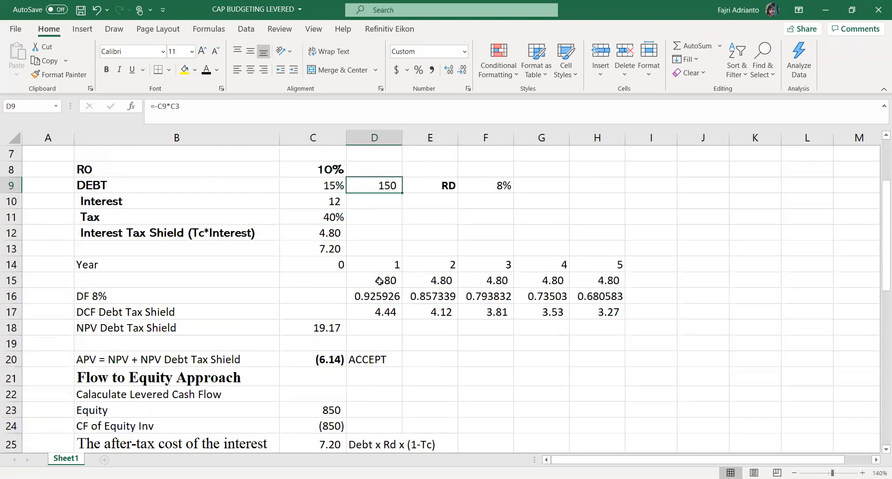
scroll(380, 281, "up", 1)
scroll(379, 281, "down", 1)
scroll(380, 281, "up", 1)
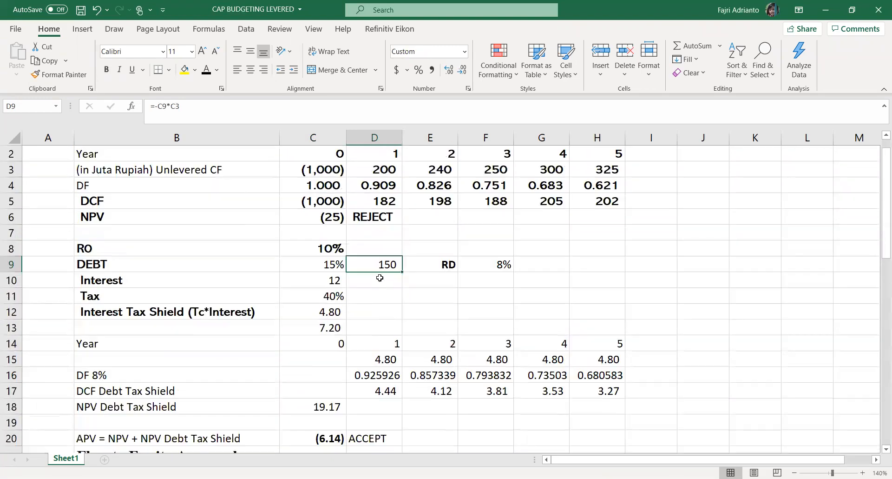
Replace the decision label beside the unlevered NPV in D6 with the formula =IF(C6>0,ACCEPT, REJECT).
left_click(365, 216)
type("=")
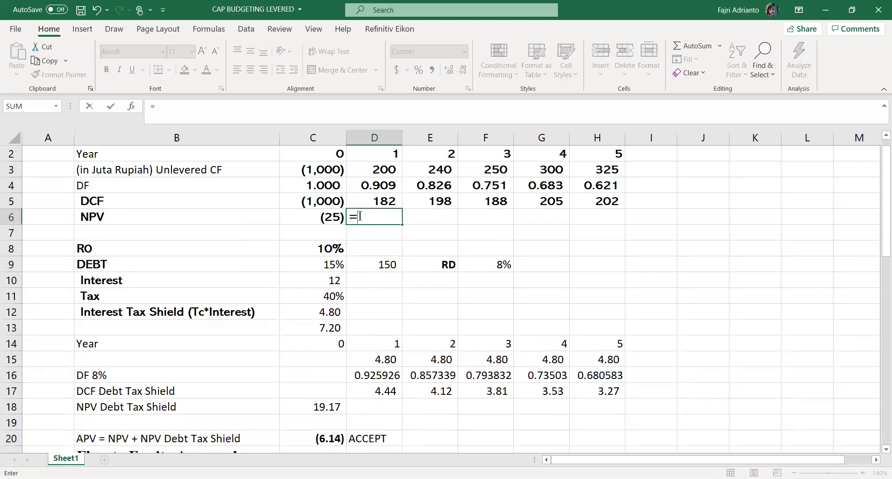
type("IF(")
left_click(312, 215)
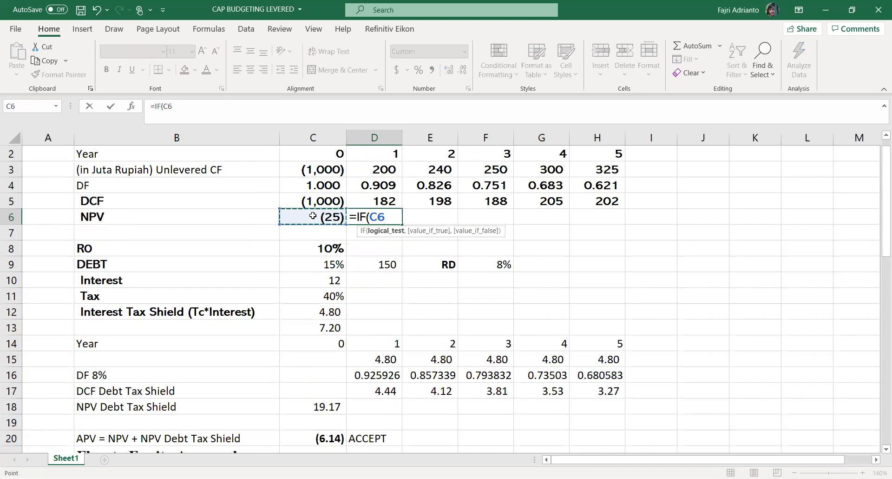
type(">0,")
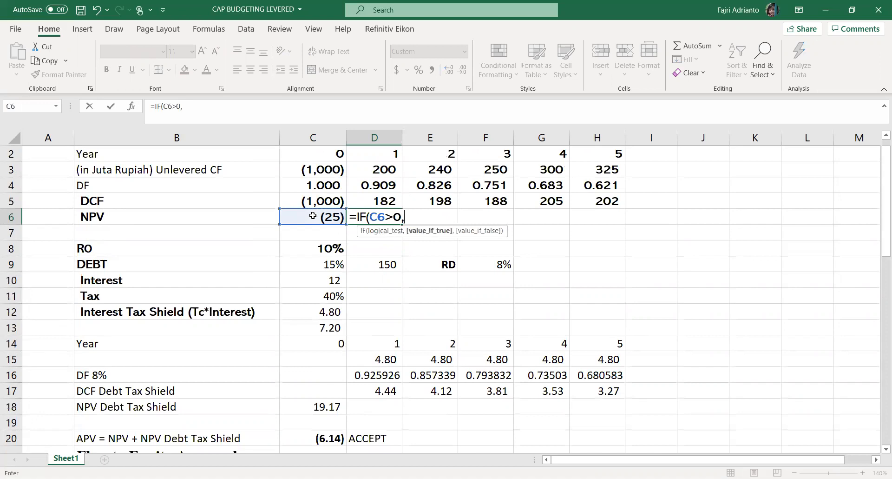
type("ACCEPT")
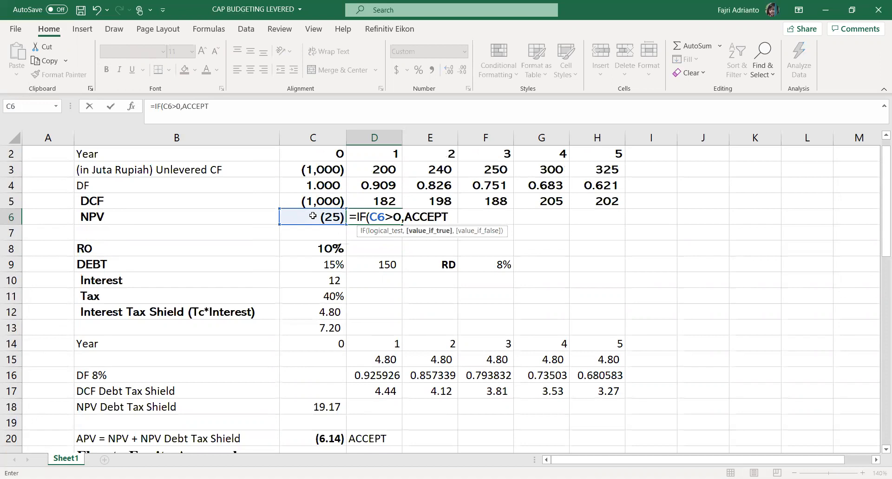
type(", REJE")
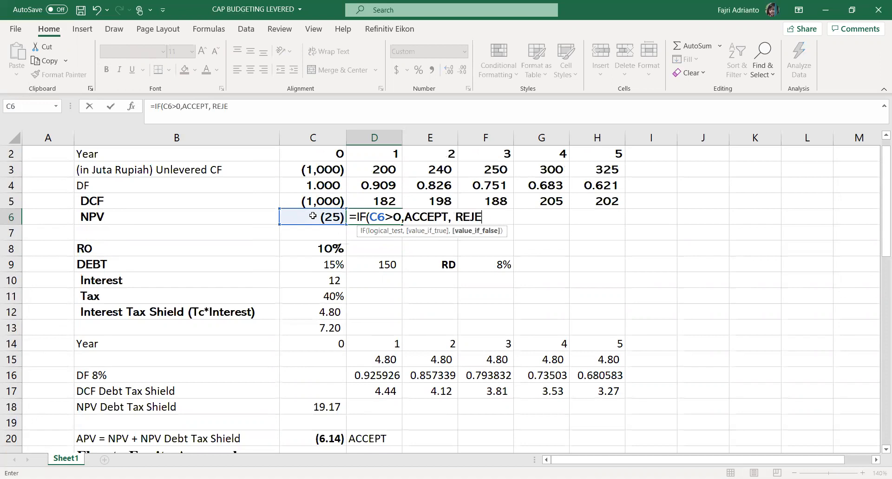
type("CT)")
key("Return")
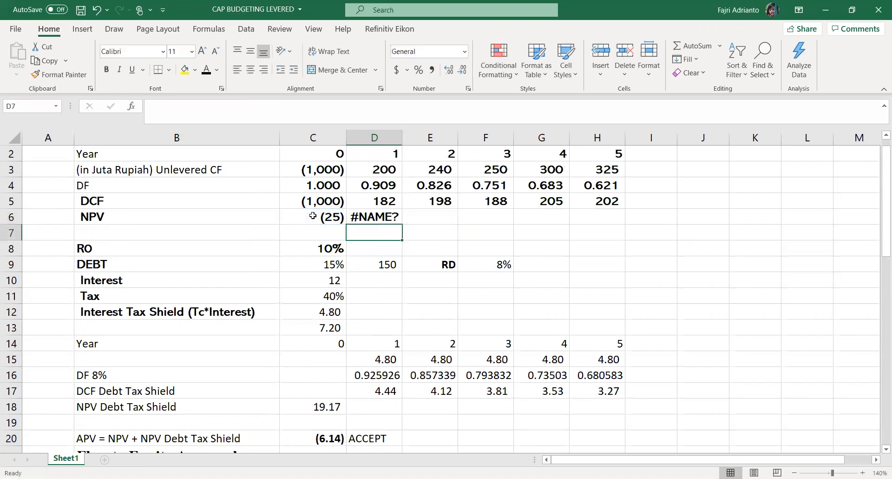
Put quotation marks around both results in the D6 formula, making it =IF(C6>0,"ACCEPT", "REJECT").
double_click(384, 217)
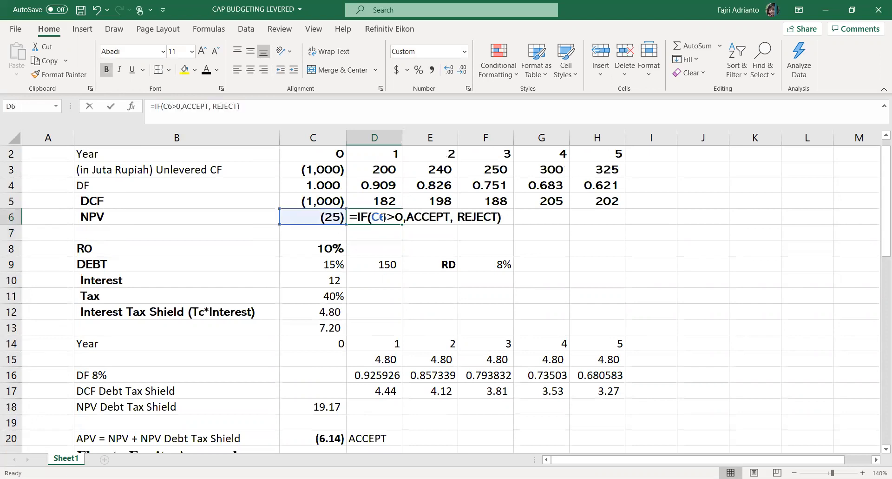
left_click(407, 217)
type("\"")
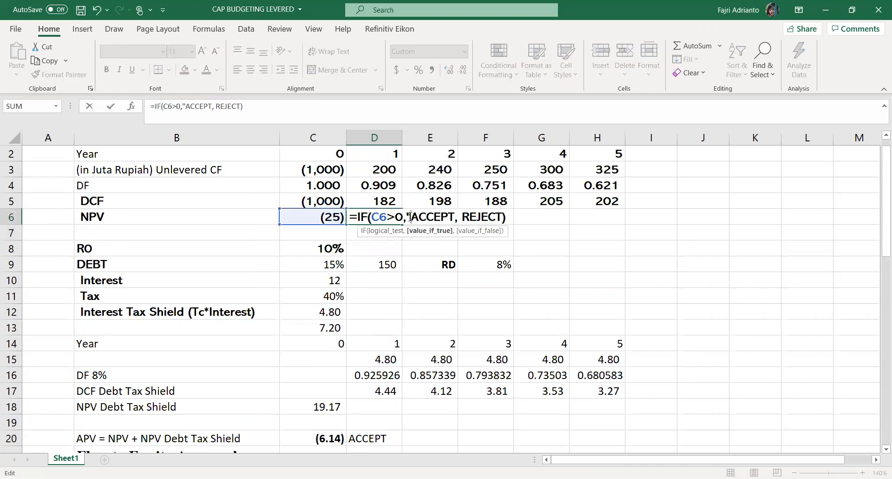
type("\"")
key("Right")
key("Right")
type("\"")
left_click(512, 217)
type("\"")
key("Return")
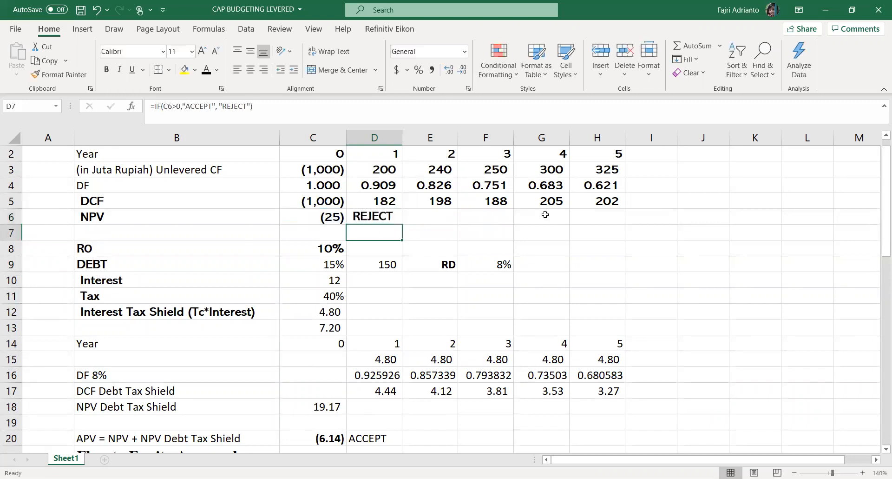
Copy the decision formula from D6 to D20 beside the APV, D41 beside NPV FTA and D52 beside the WACC NPV.
left_click(375, 217)
key("ctrl+c")
left_click(366, 435)
key("ctrl+v")
scroll(389, 409, "down", 5)
scroll(389, 399, "down", 4)
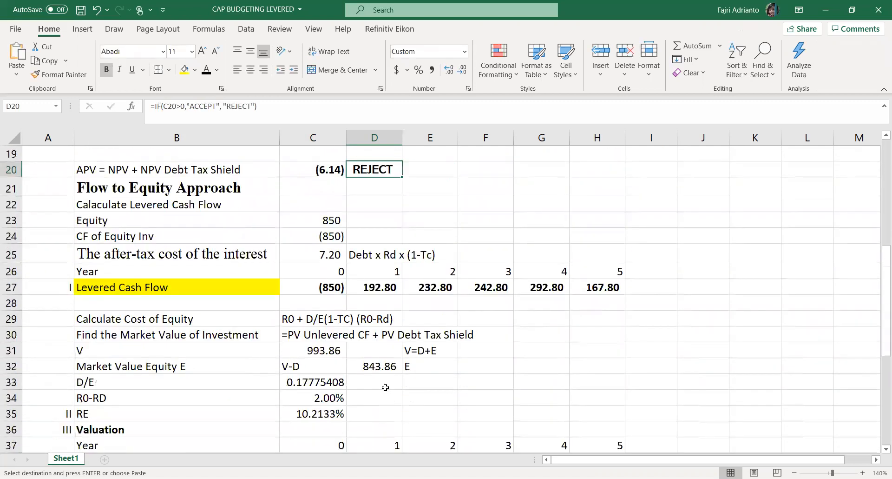
left_click(379, 327)
key("ctrl+v")
scroll(372, 349, "down", 3)
left_click(367, 379)
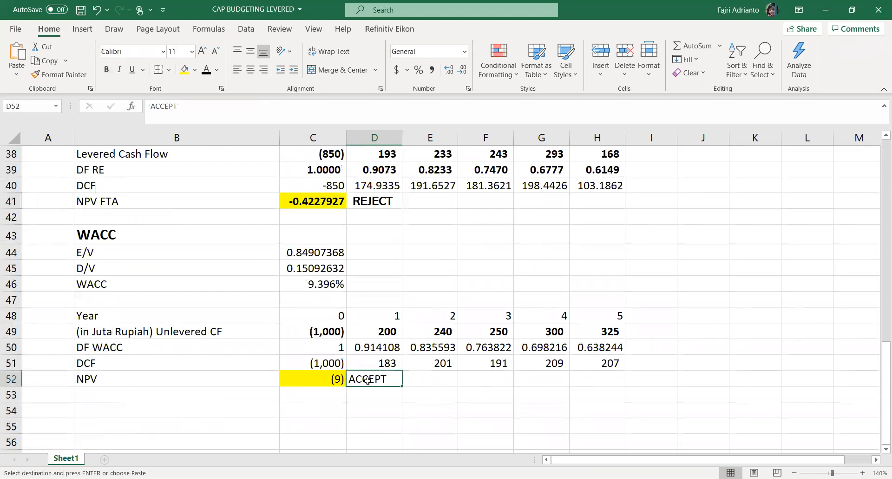
key("ctrl+v")
Set the debt share in C9 to 17%.
scroll(375, 372, "up", 8)
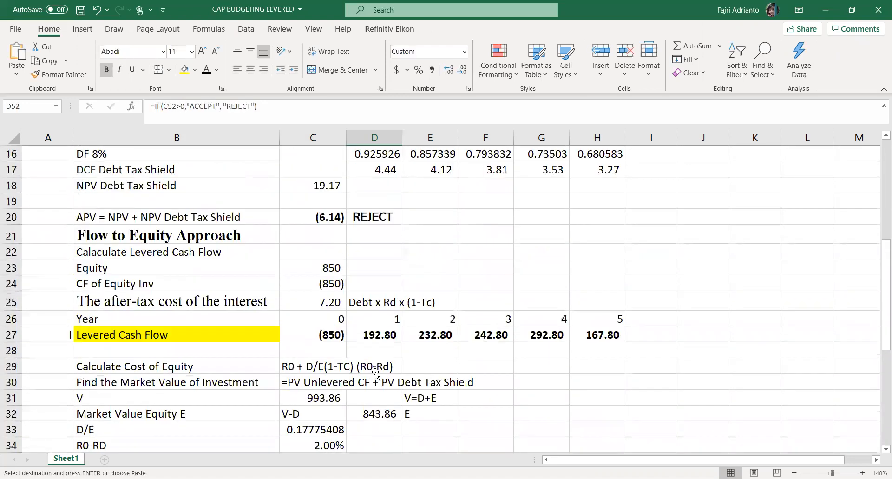
scroll(373, 360, "up", 2)
scroll(372, 357, "down", 1)
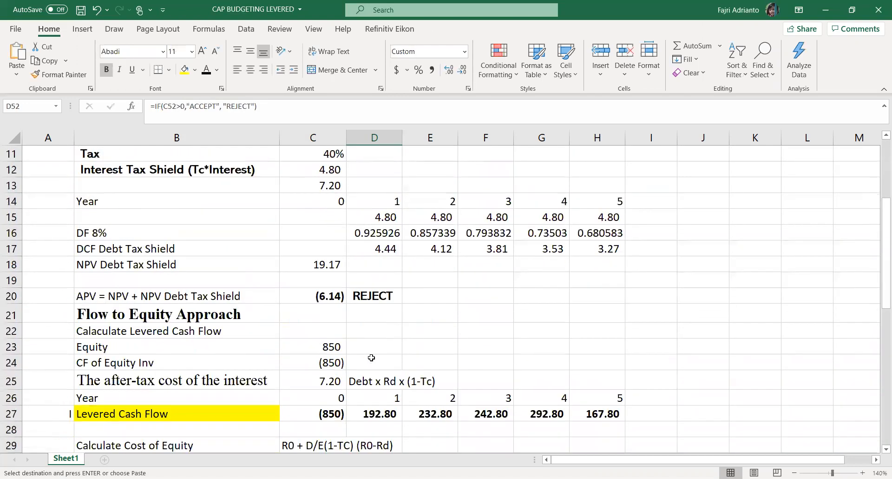
scroll(369, 350, "down", 1)
scroll(316, 343, "up", 2)
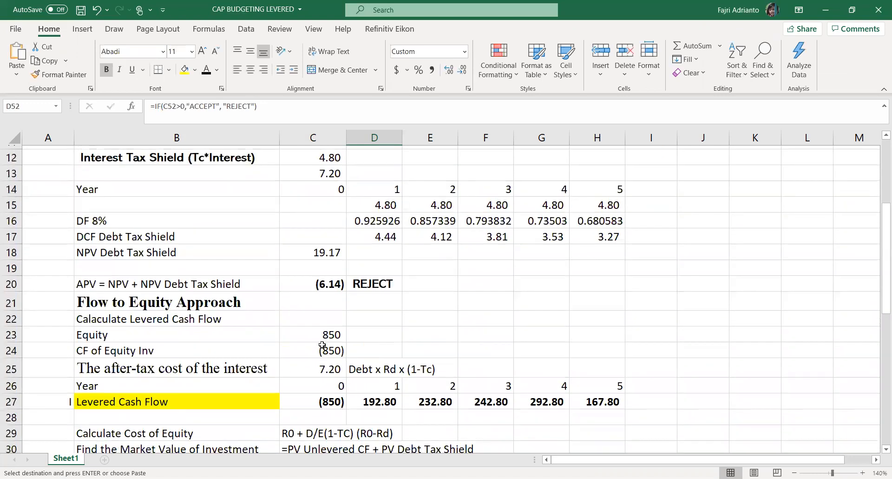
scroll(327, 279, "up", 3)
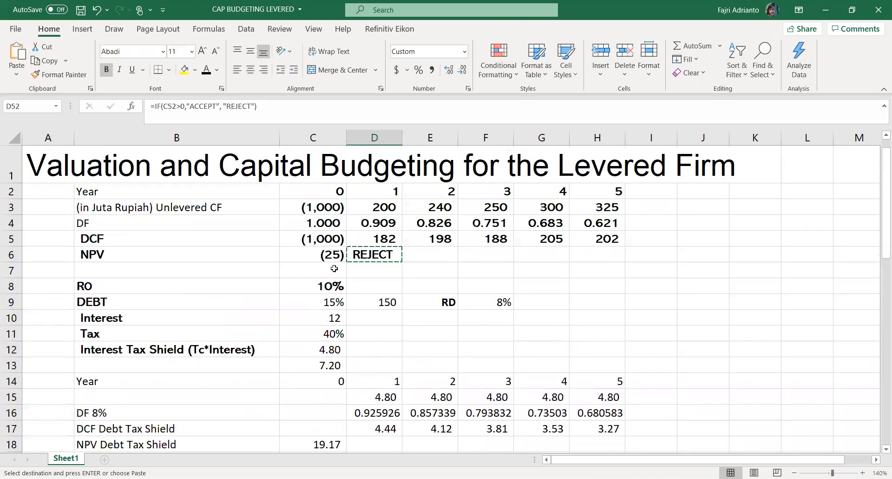
scroll(331, 273, "down", 1)
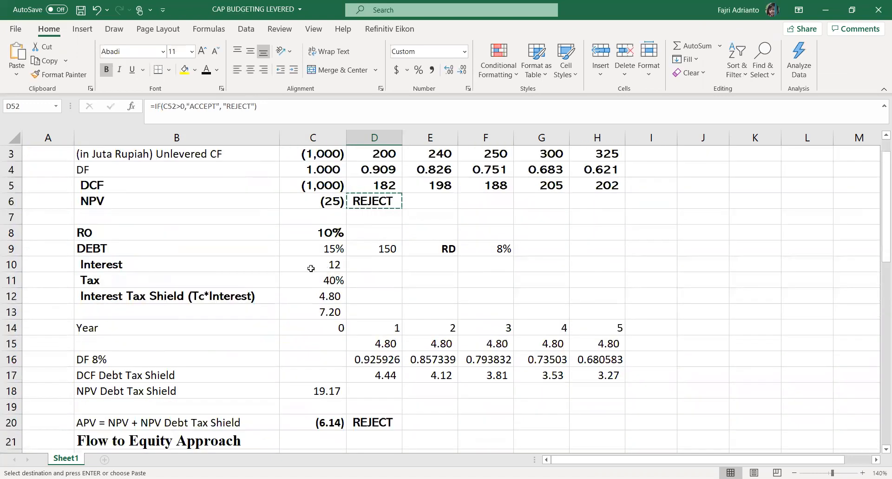
left_click(327, 249)
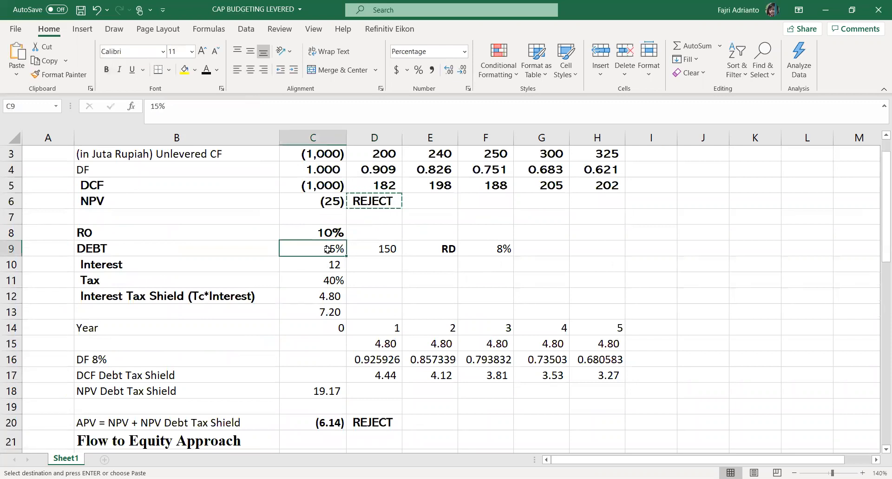
type("17")
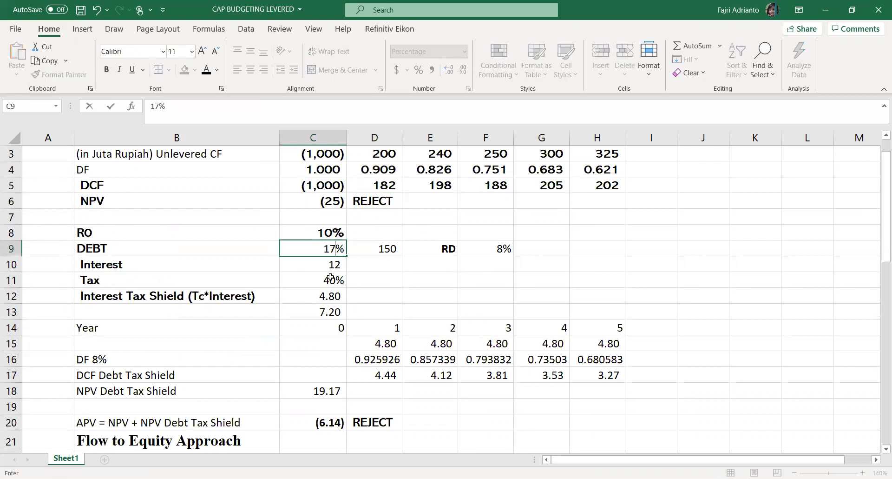
left_click(327, 280)
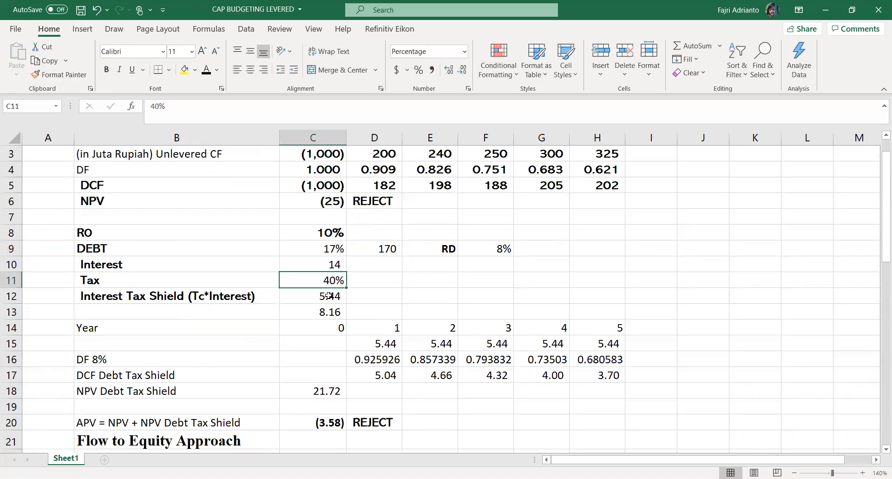
Examine the APV, flow-to-equity NPV and WACC NPV decisions with the debt share at 17%.
scroll(324, 344, "down", 6)
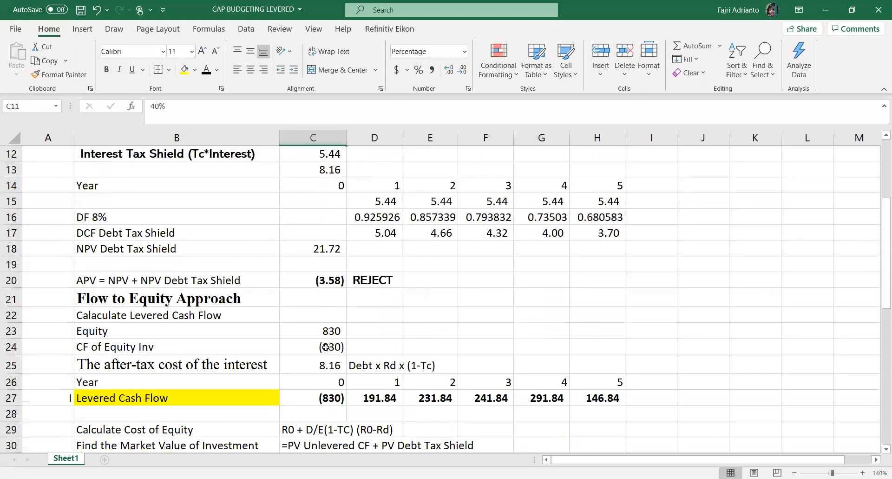
scroll(325, 346, "down", 1)
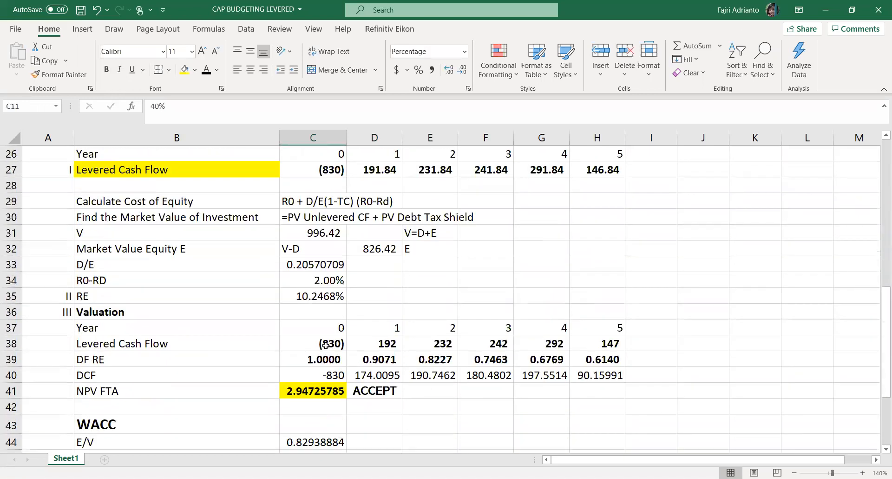
scroll(308, 385, "down", 1)
scroll(353, 379, "down", 4)
scroll(326, 379, "up", 1)
scroll(326, 379, "up", 10)
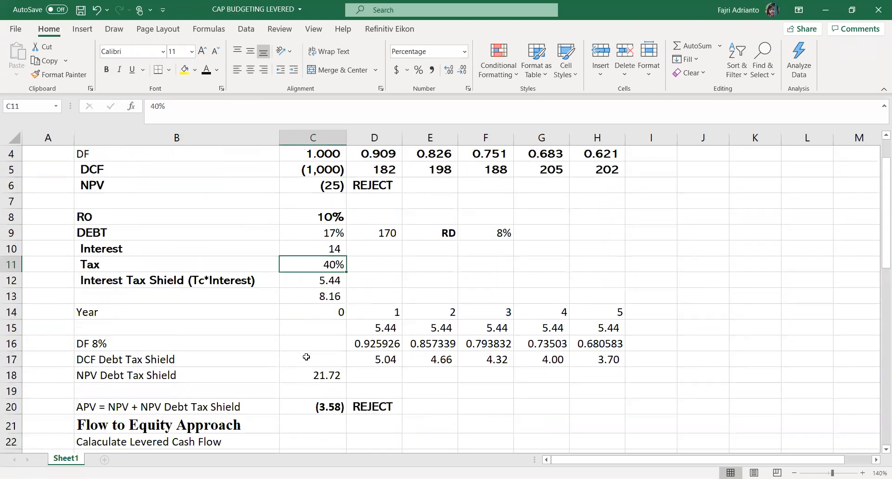
Set the debt share in C9 to 18%.
left_click(317, 237)
type("1")
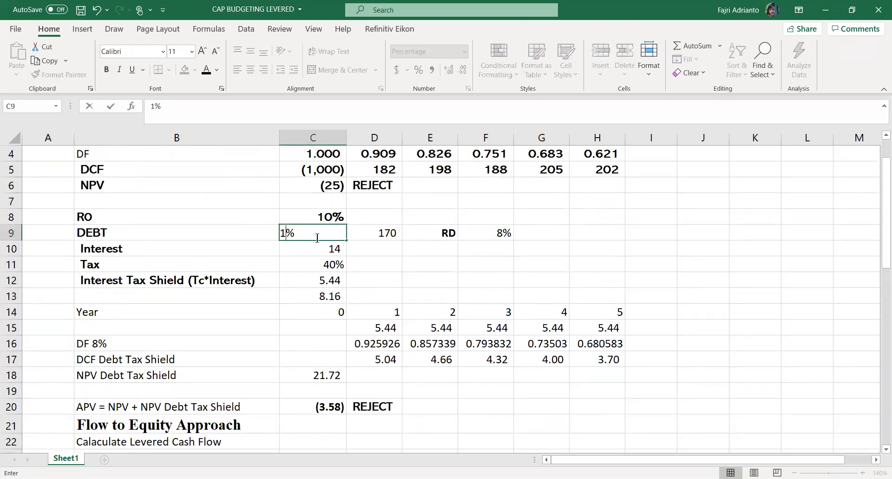
type("8")
key("Return")
Set the debt share in C9 to 20%.
scroll(319, 260, "down", 1)
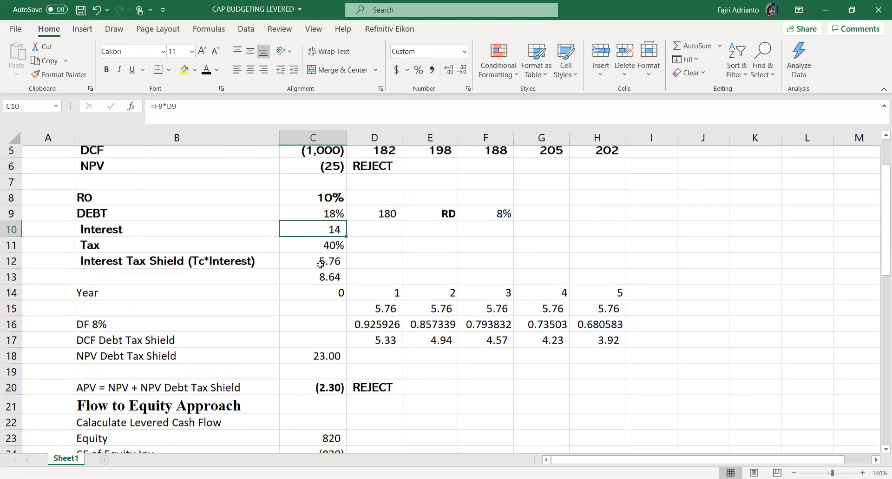
scroll(323, 356, "up", 1)
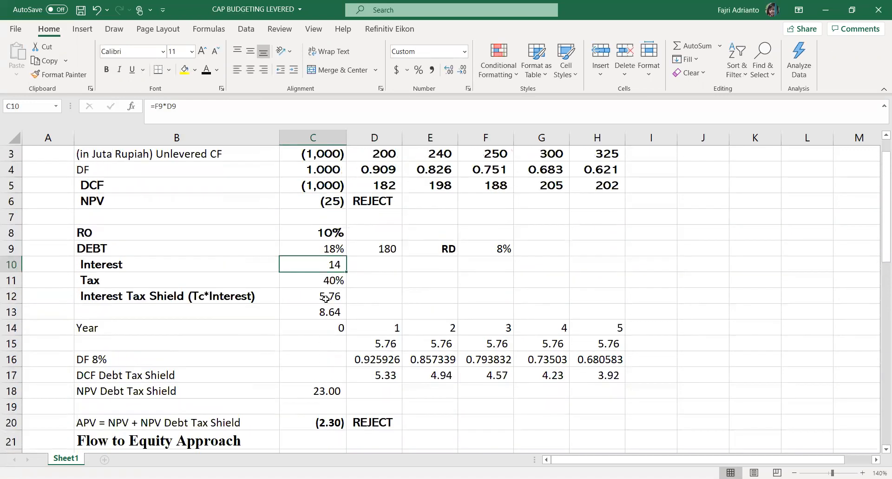
left_click(327, 249)
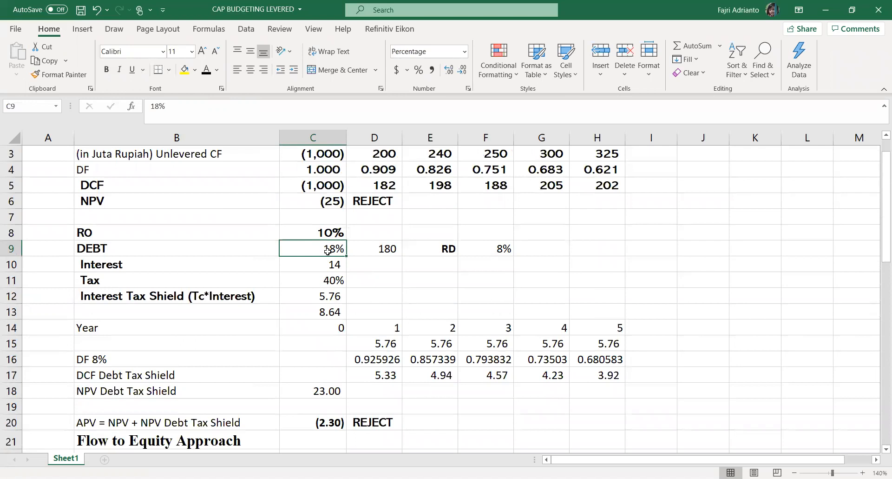
type("20")
key("Return")
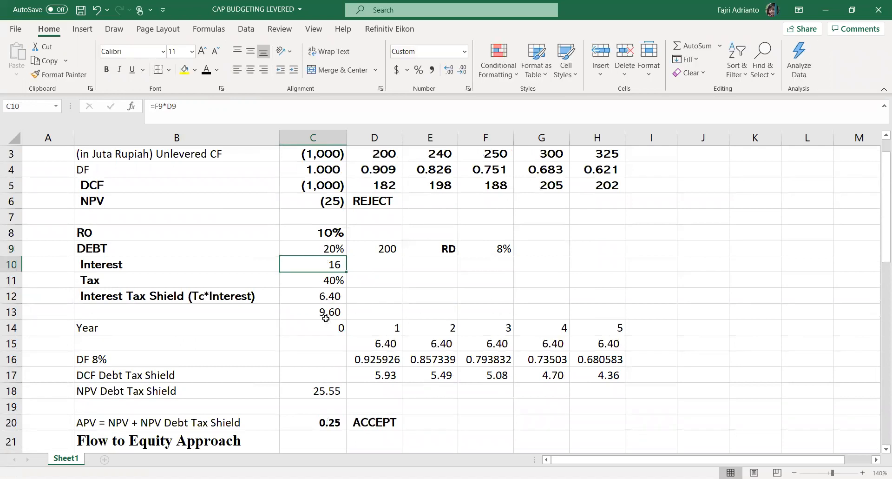
Set the debt share in C9 to 19% to test the APV decision.
scroll(326, 318, "down", 1)
left_click(330, 200)
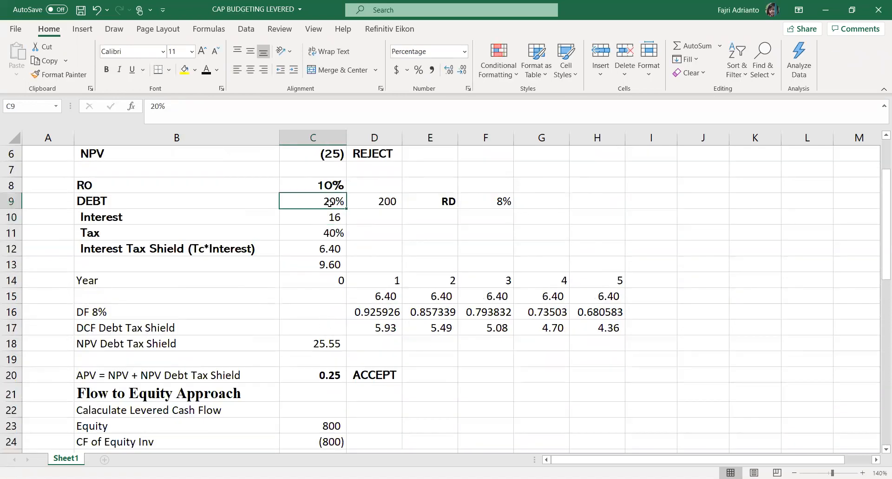
type("19")
key("Return")
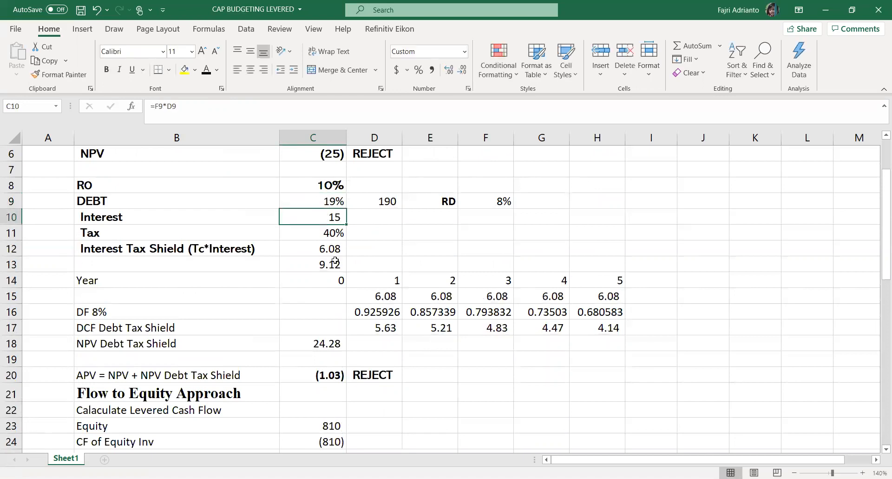
Return the debt share in C9 to 20% and check the APV, flow-to-equity and WACC decisions.
left_click(330, 200)
type("20")
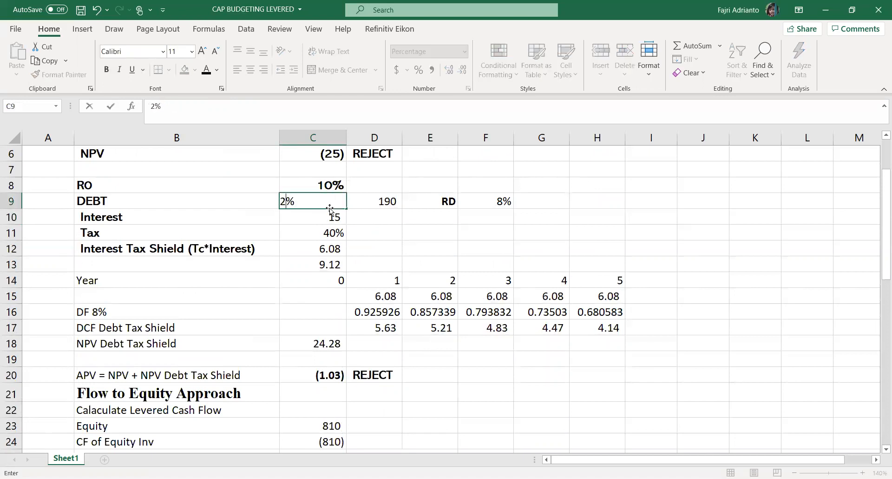
left_click(316, 226)
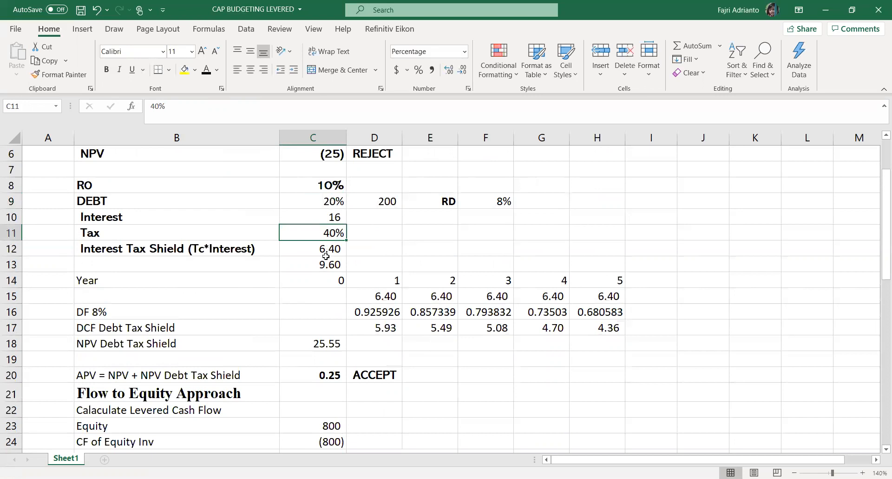
scroll(321, 279, "down", 2)
scroll(318, 300, "down", 4)
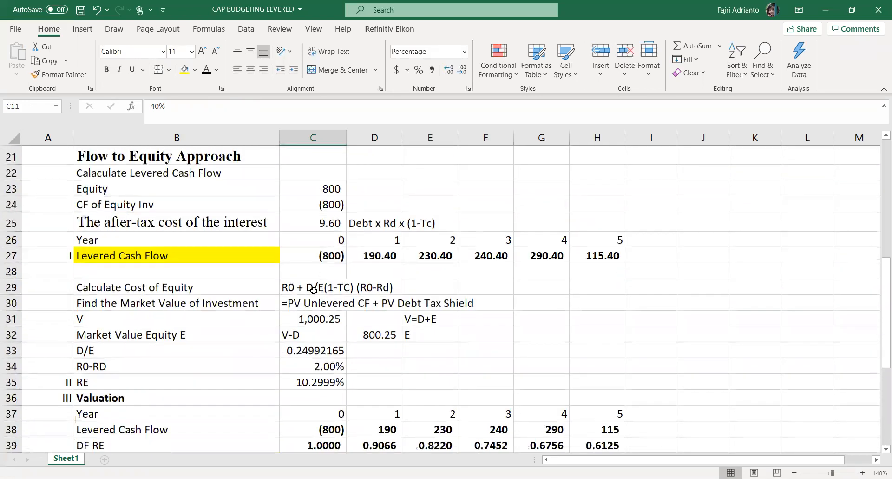
scroll(315, 293, "down", 2)
scroll(314, 288, "down", 5)
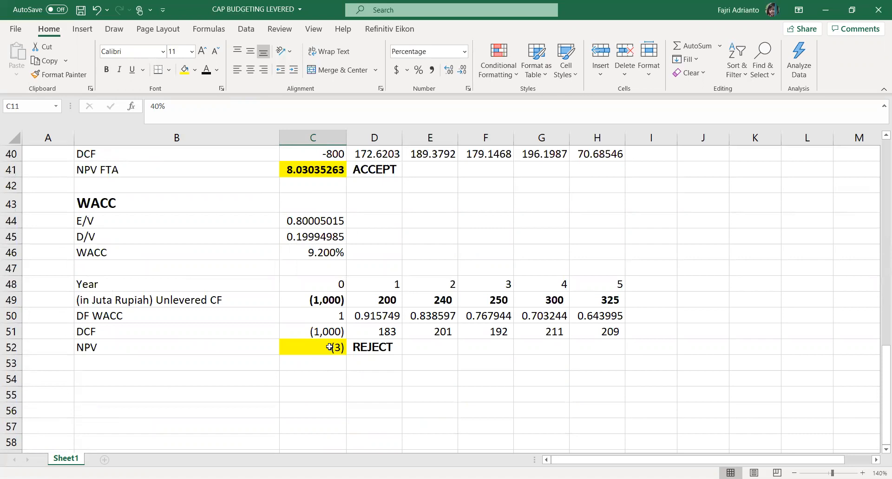
Set the debt share in C9 to 21% and check the recalculated APV and levered cash flow.
scroll(329, 347, "up", 13)
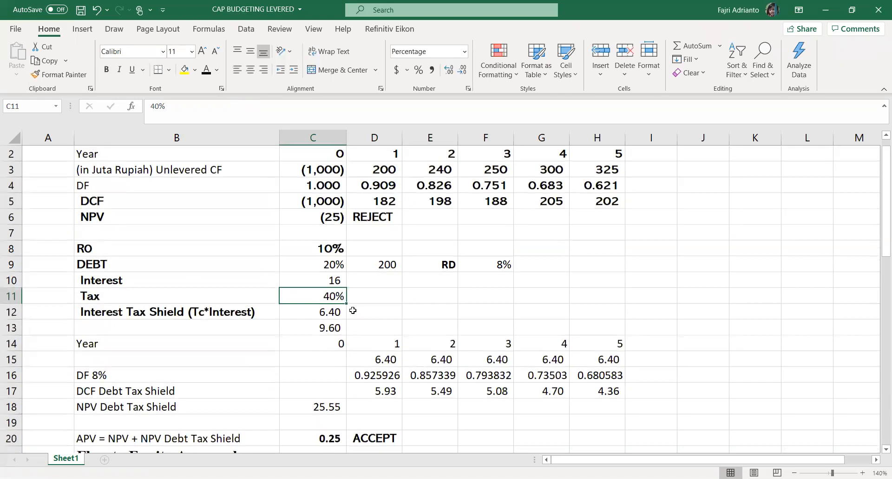
left_click(324, 267)
double_click(325, 267)
key("BackSpace")
type("1")
key("Return")
scroll(333, 290, "down", 2)
scroll(332, 289, "down", 11)
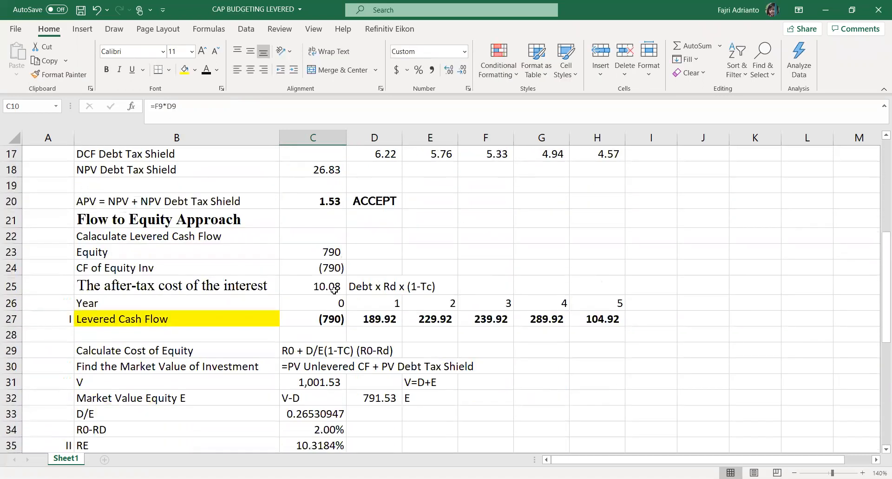
Set the debt share in C9 to 22% and check the NPV FTA decision.
scroll(334, 289, "up", 10)
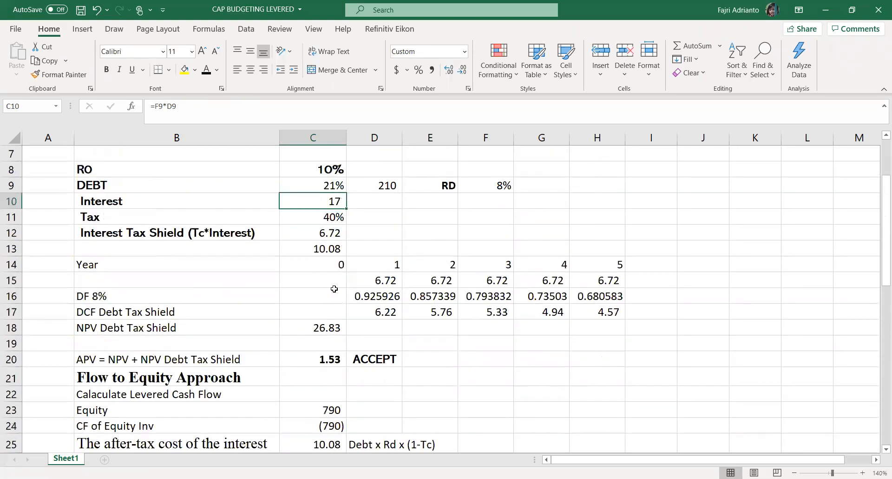
left_click(322, 185)
type("22")
left_click(325, 233)
scroll(329, 247, "down", 6)
scroll(328, 246, "down", 4)
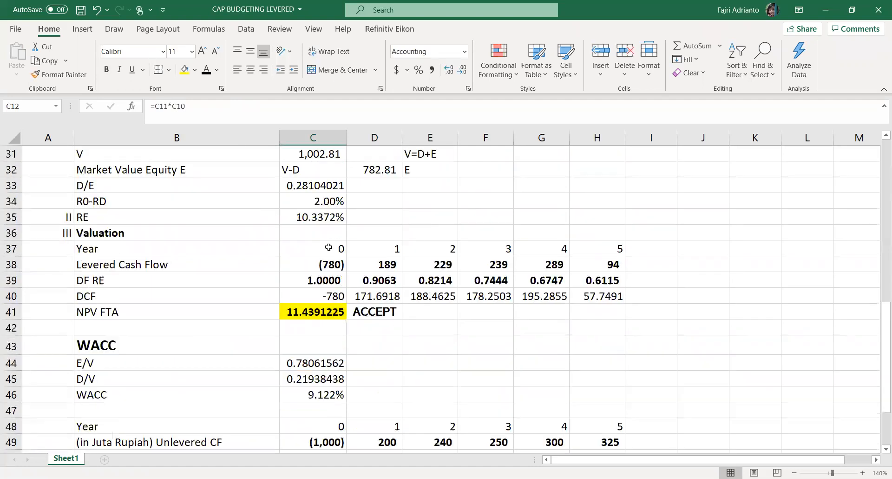
Set the debt share in C9 to 23% and check the NPV FTA and WACC NPV decisions.
scroll(328, 247, "up", 9)
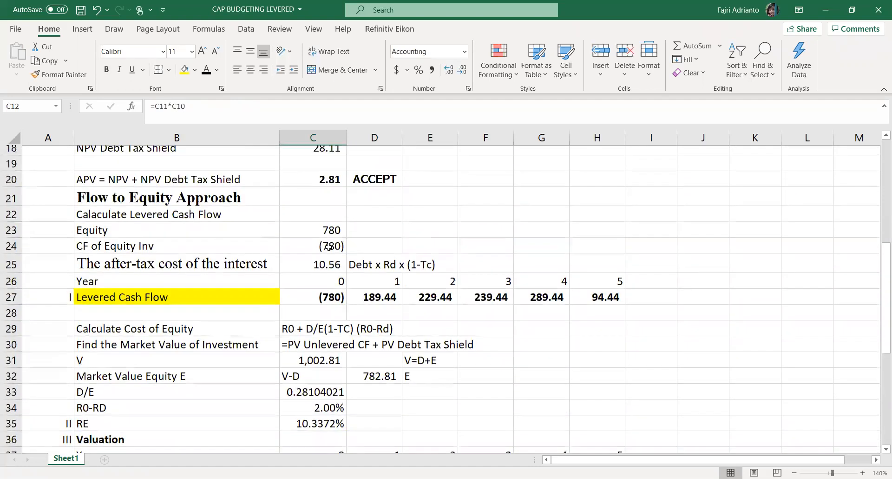
scroll(308, 209, "up", 1)
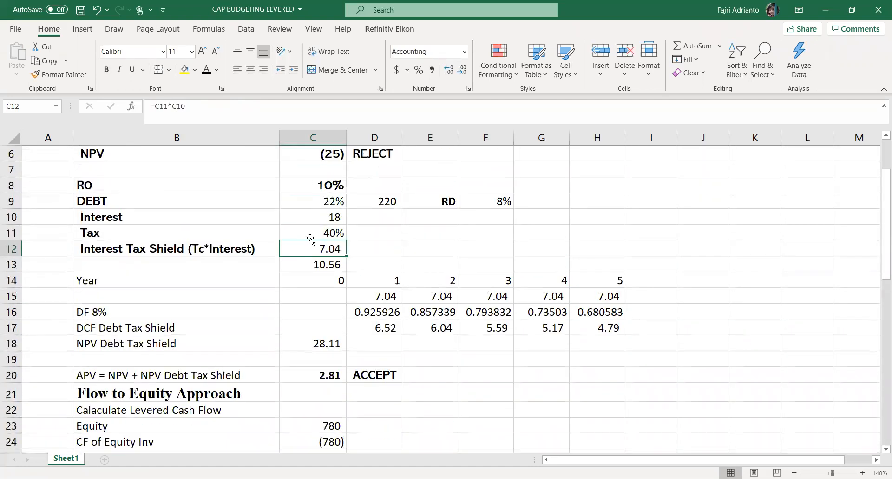
left_click(322, 204)
type("23")
key("Return")
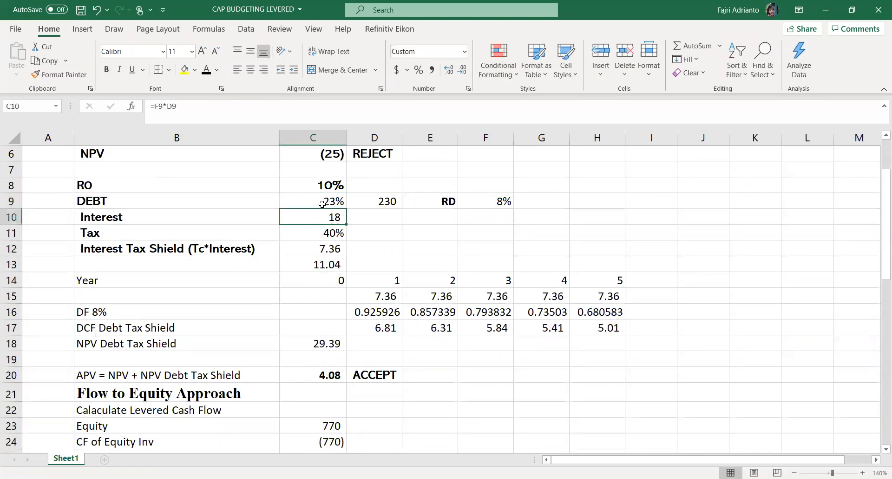
scroll(318, 223, "down", 10)
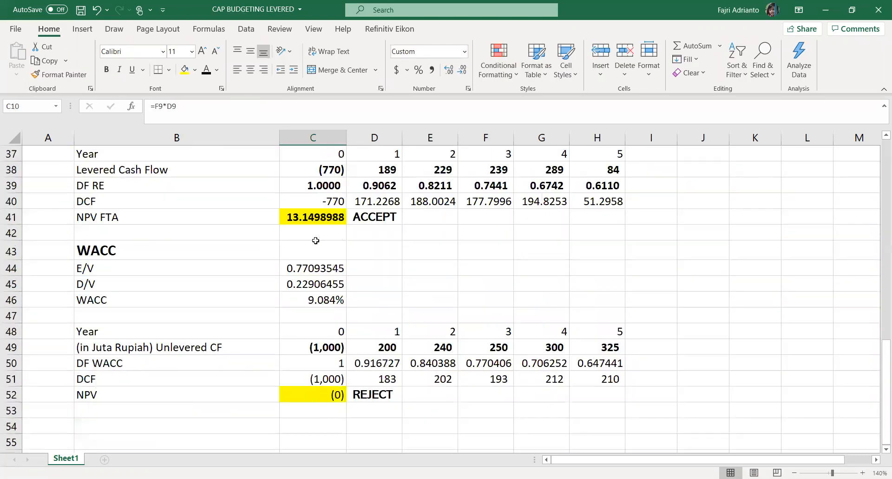
scroll(315, 240, "down", 1)
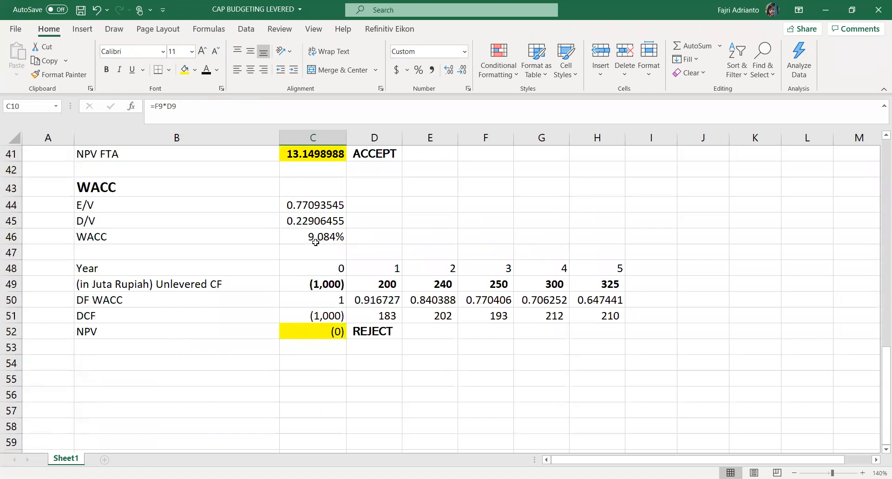
Set the debt share in C9 to 24% and check the flow-to-equity and WACC results.
scroll(315, 242, "up", 13)
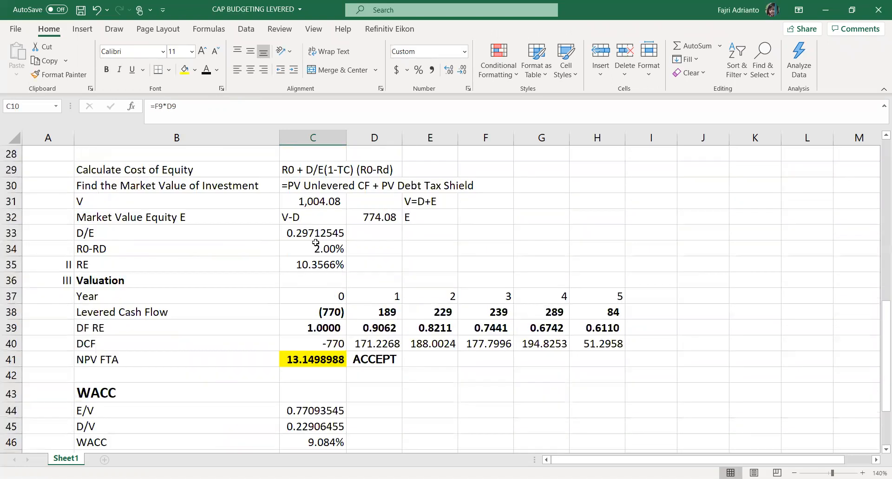
left_click(327, 302)
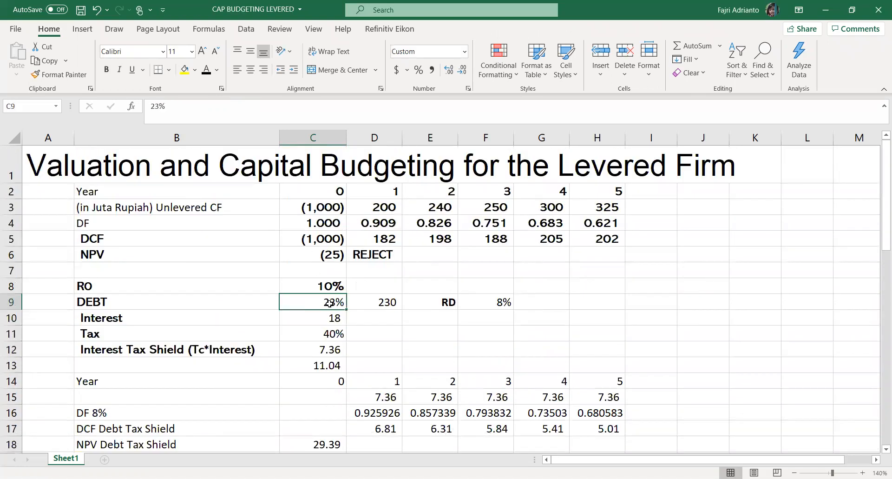
type("24")
key("Return")
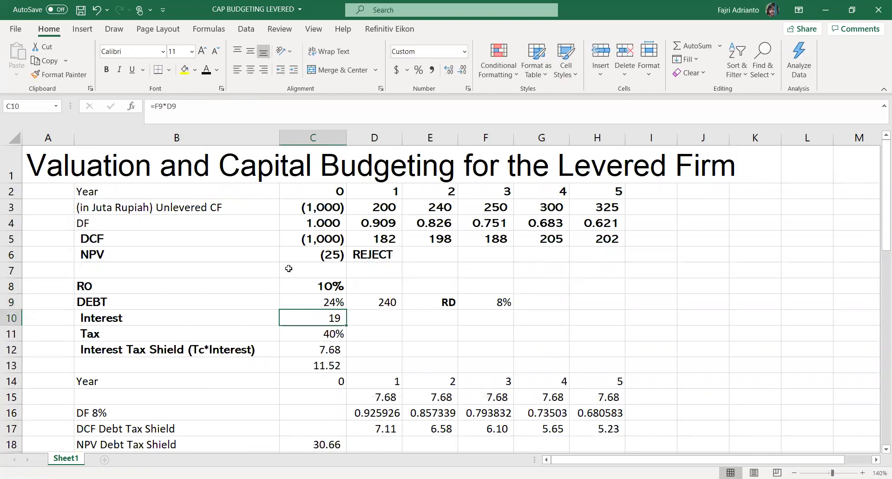
scroll(308, 288, "down", 8)
scroll(308, 285, "down", 5)
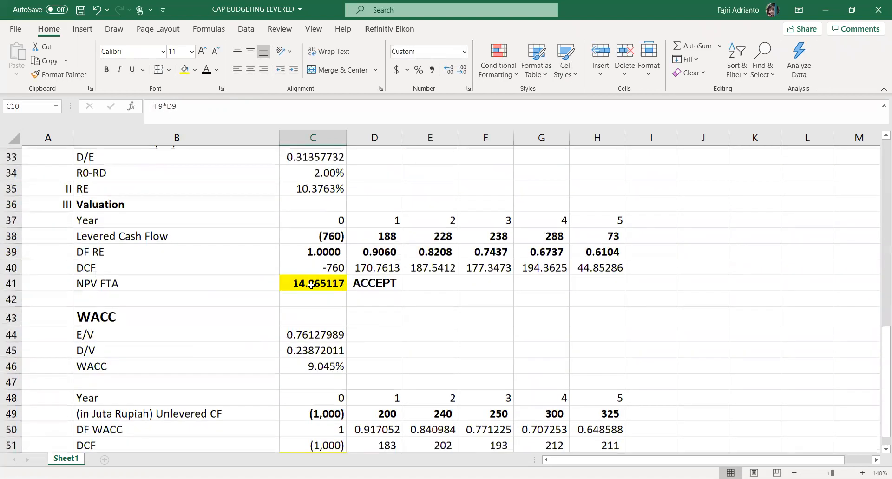
Examine the debt amount in D9, the equity formula in C23 and the flow-to-equity valuation with the debt share at 24%.
scroll(322, 330, "up", 4)
scroll(322, 330, "up", 8)
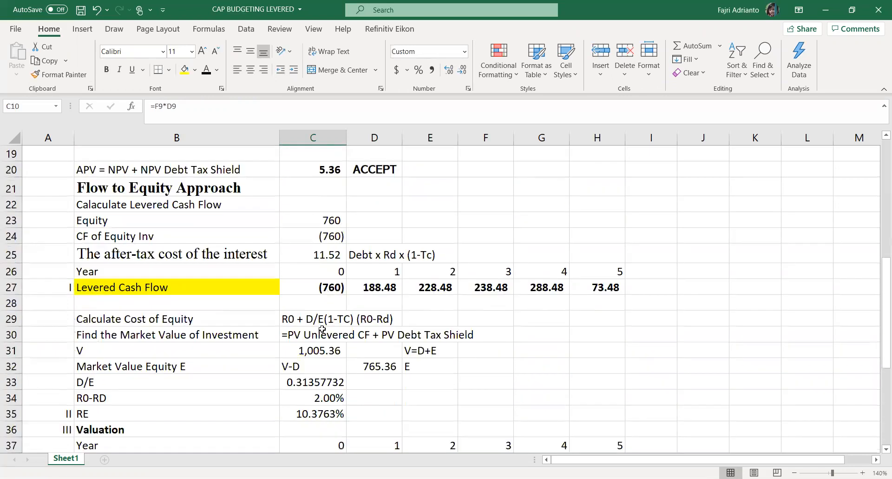
scroll(331, 312, "up", 2)
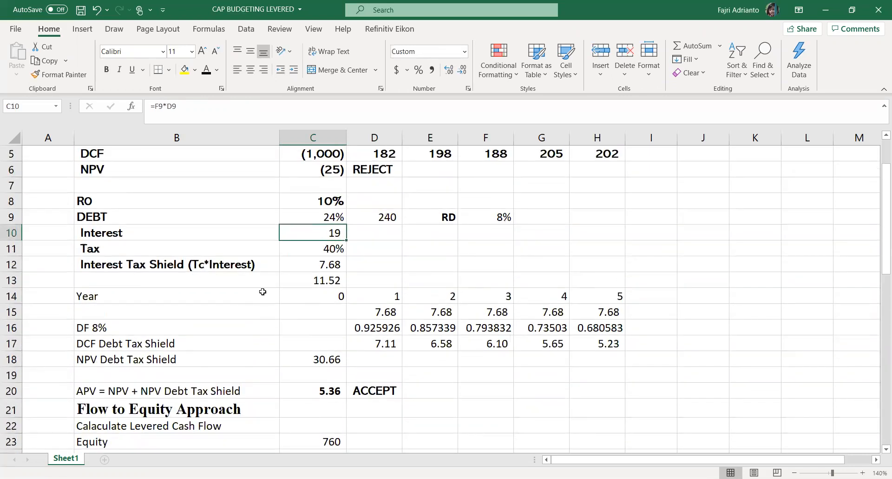
left_click(375, 302)
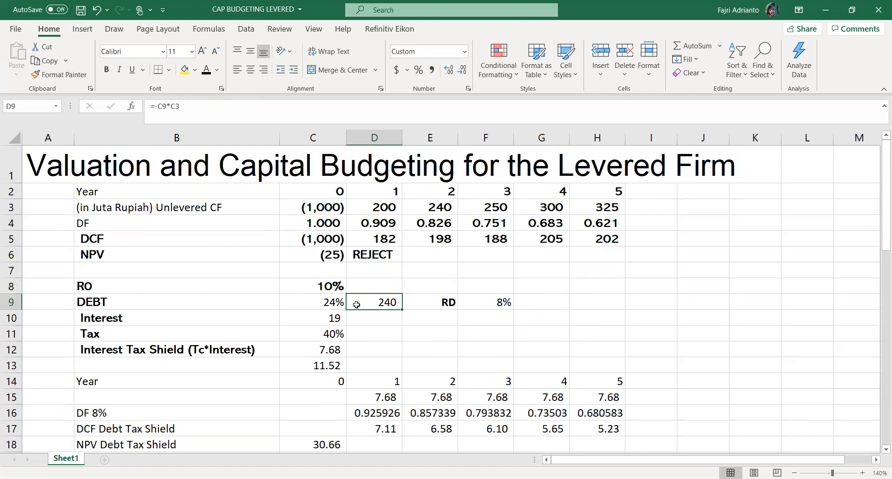
scroll(356, 304, "down", 4)
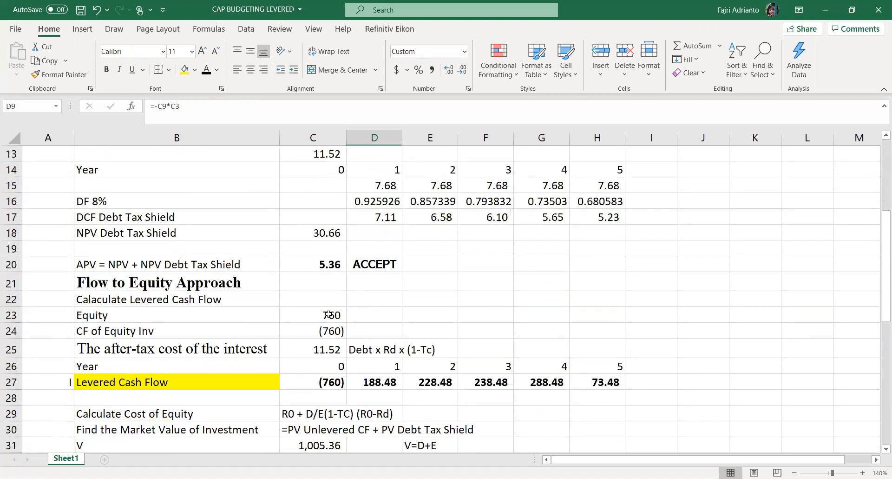
left_click(329, 314)
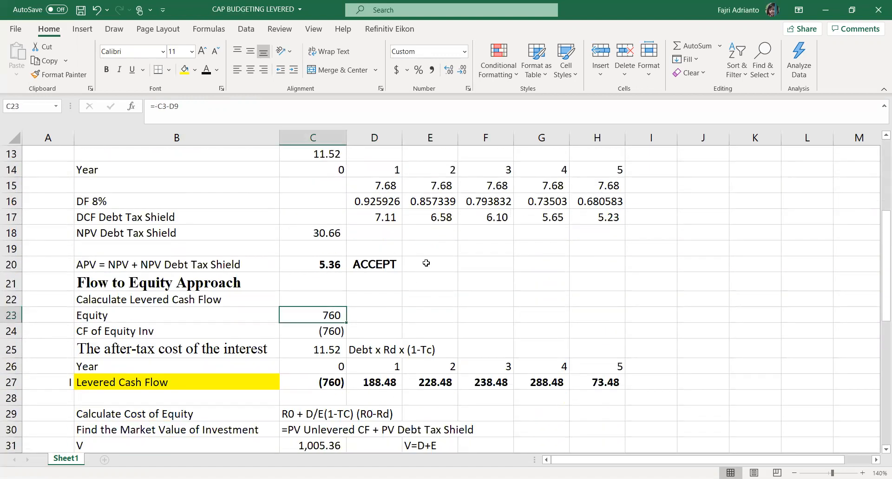
scroll(426, 263, "down", 6)
scroll(427, 266, "up", 2)
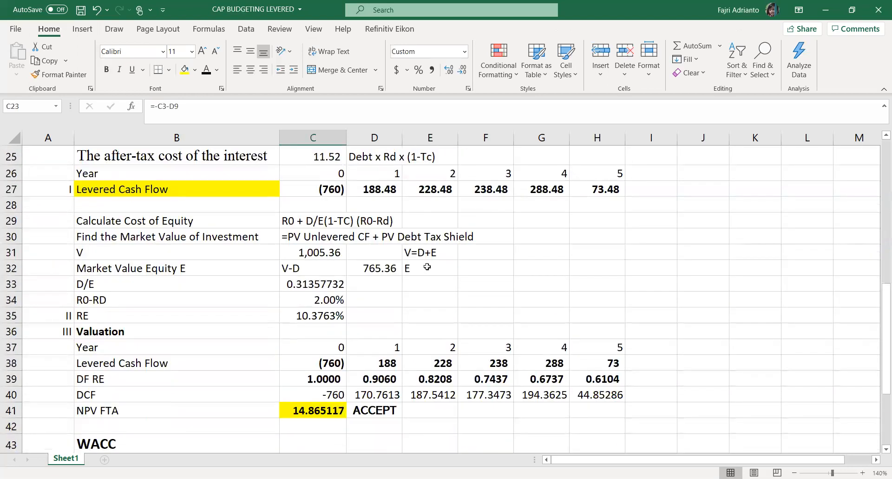
scroll(427, 266, "up", 8)
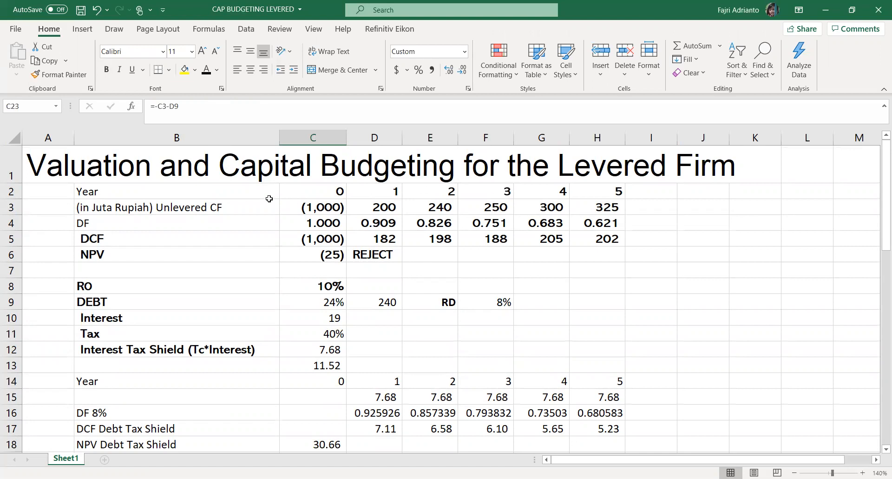
left_click(130, 172)
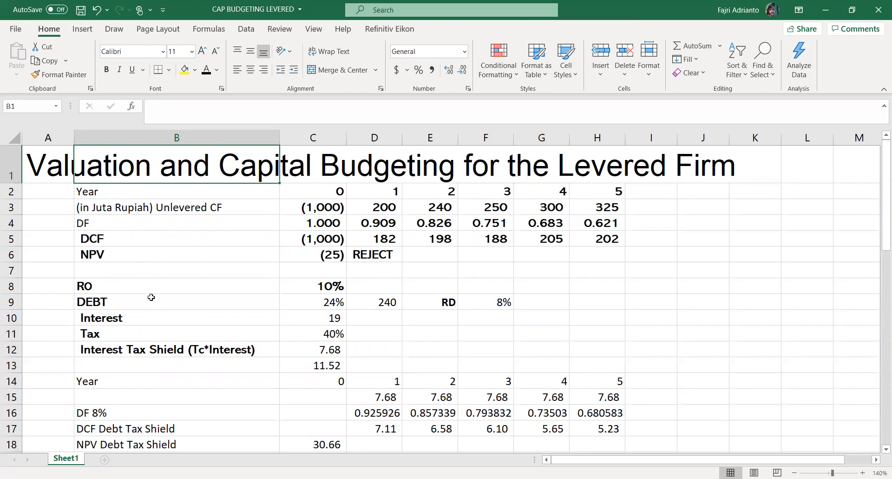
left_click(129, 333)
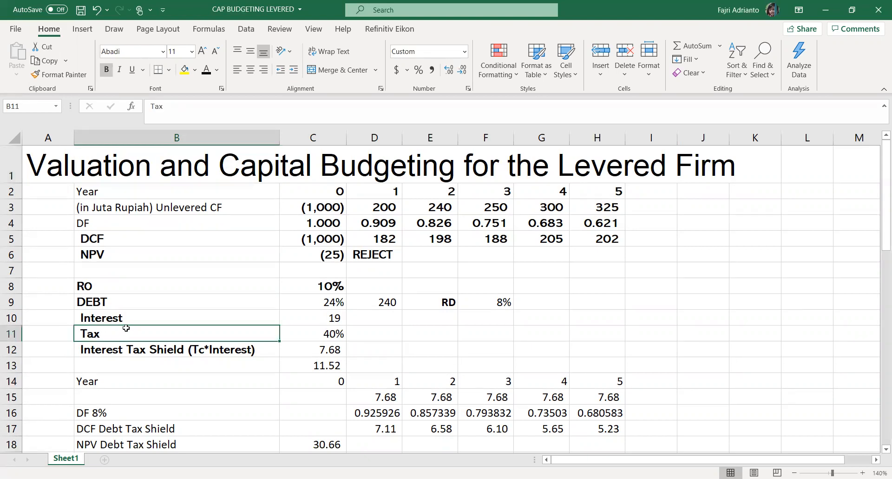